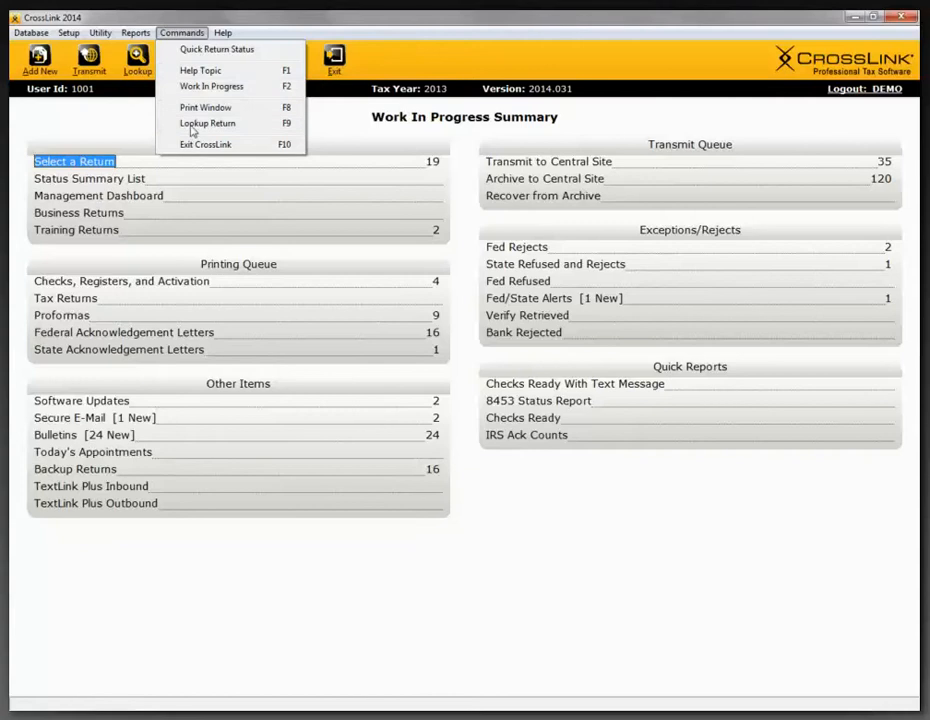
mouse_move(127, 35)
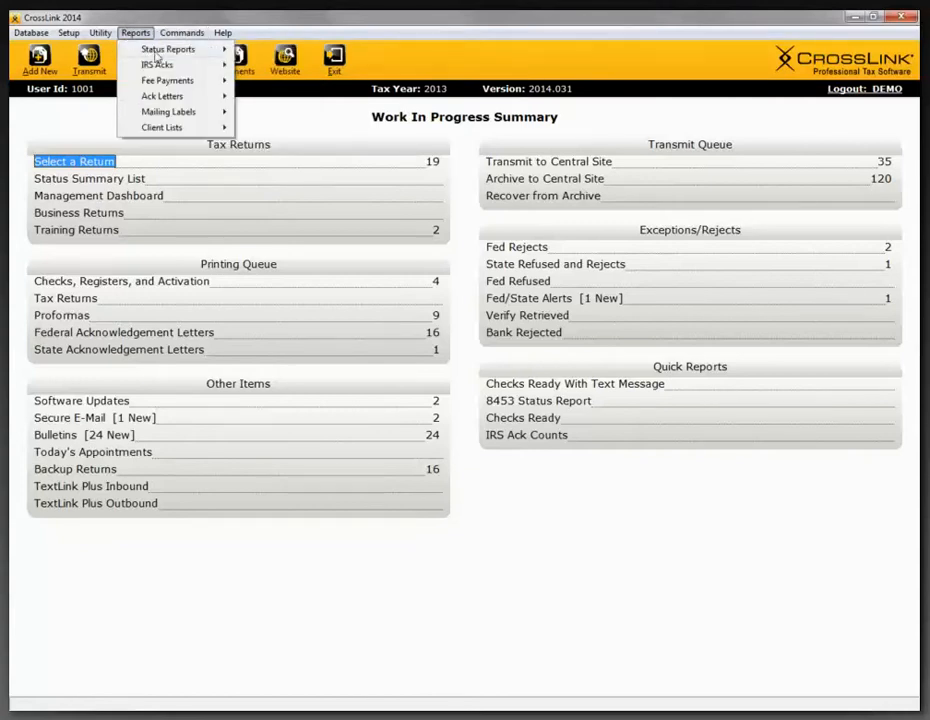
mouse_move(152, 48)
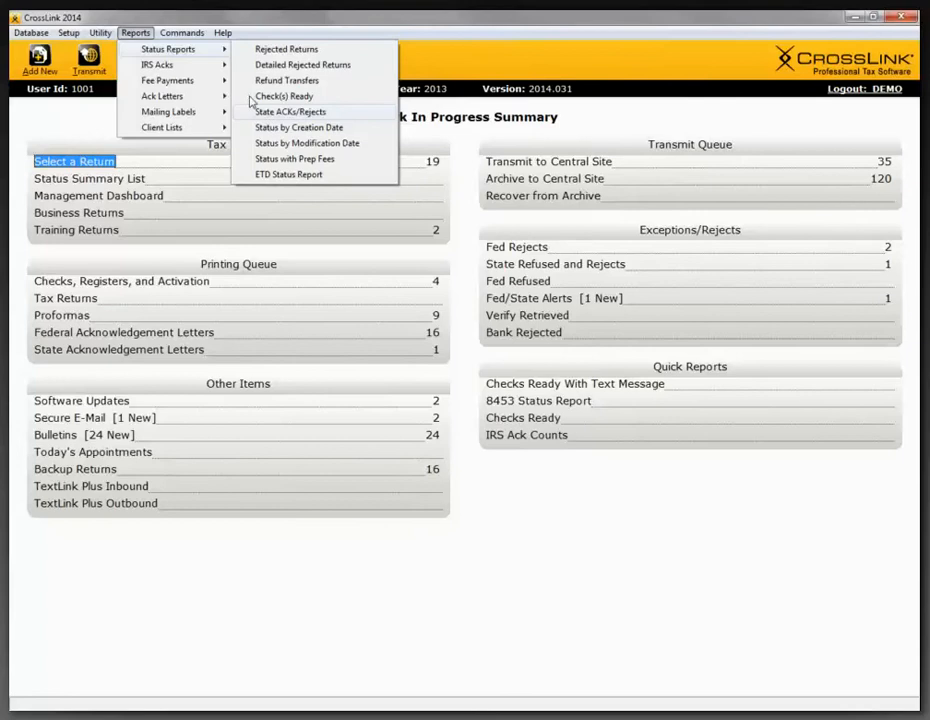
click(184, 25)
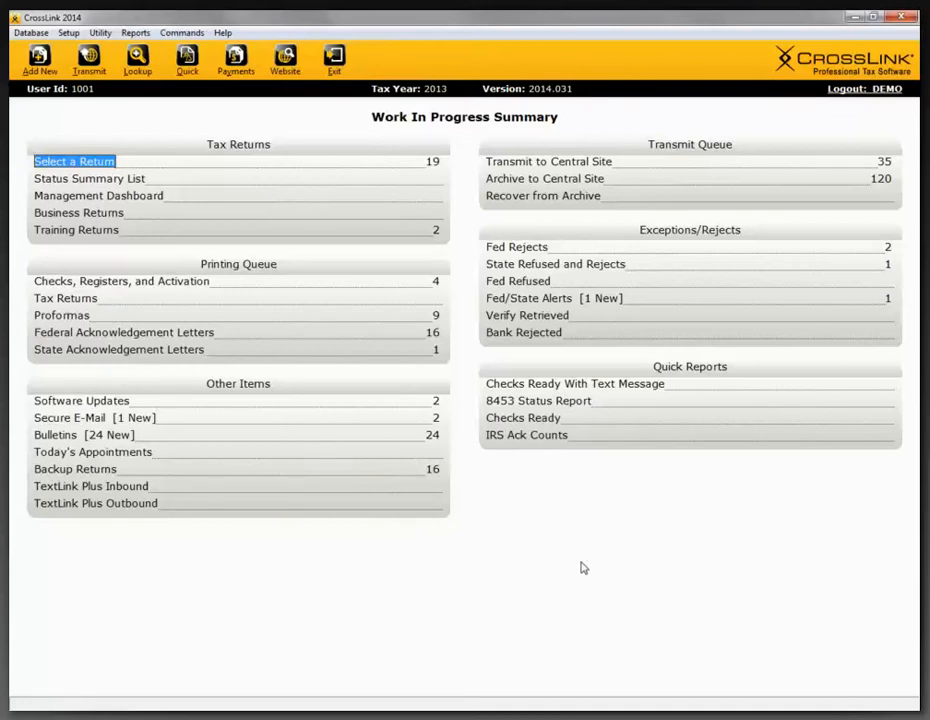
- Open the tax return selection list from the Work In Progress Summary
click(92, 166)
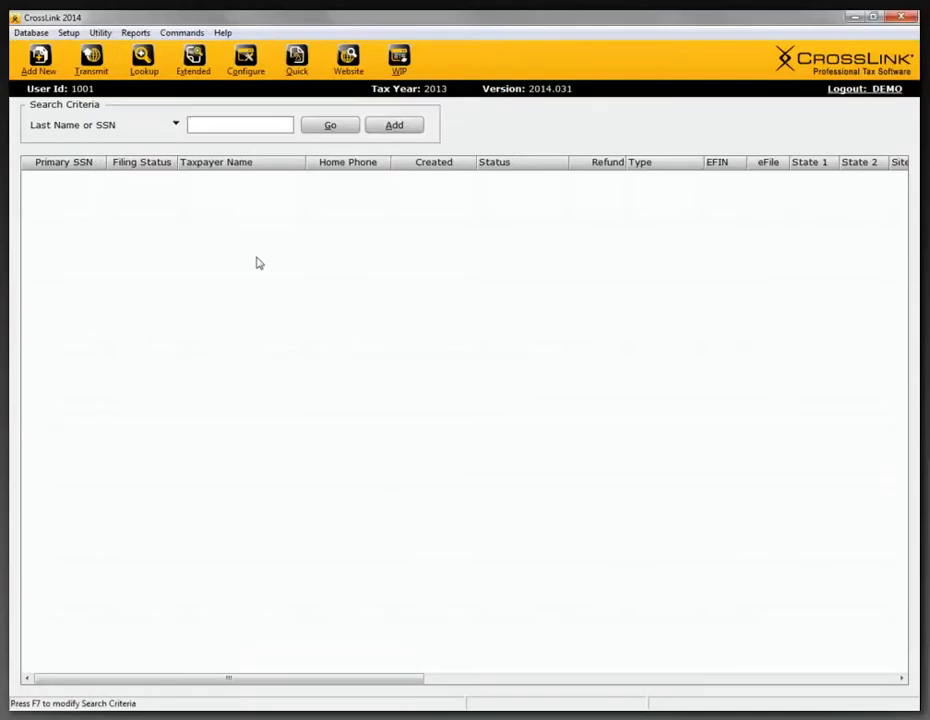
click(395, 128)
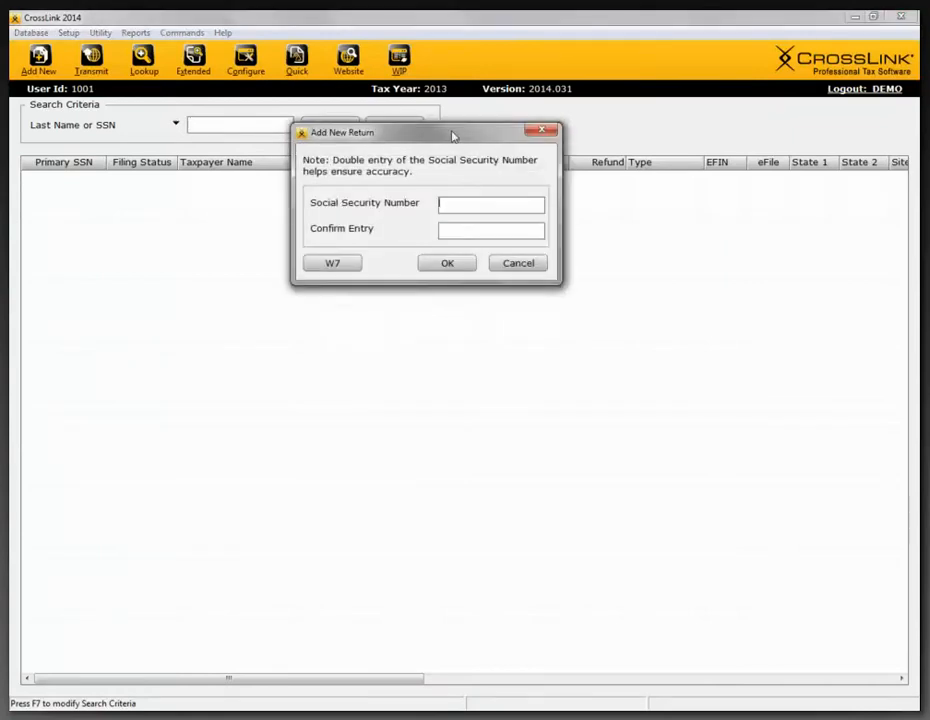
drag(452, 133, 452, 219)
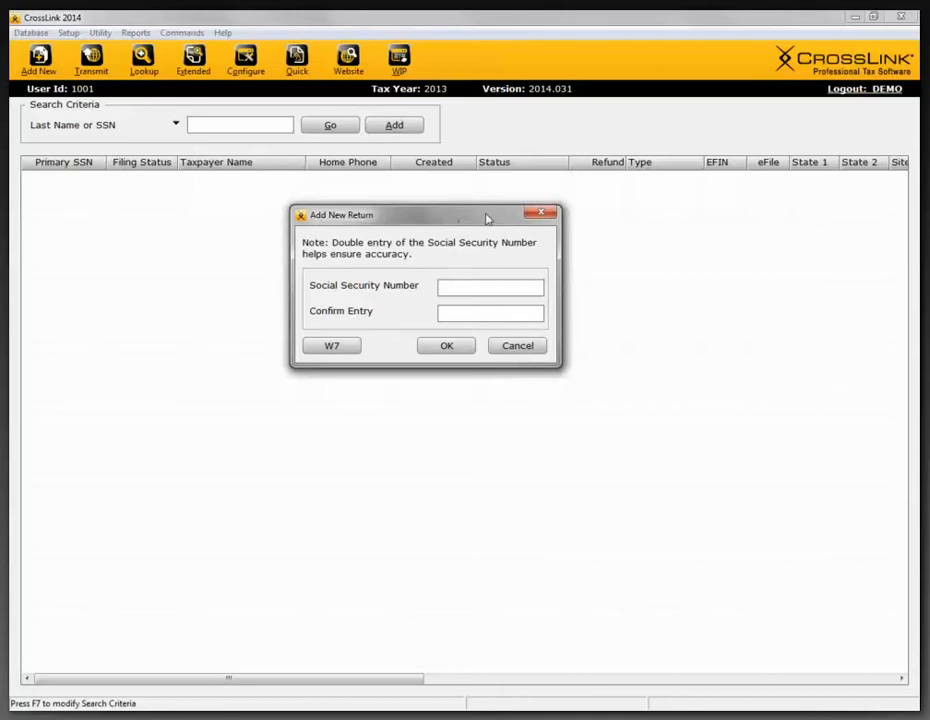
click(540, 215)
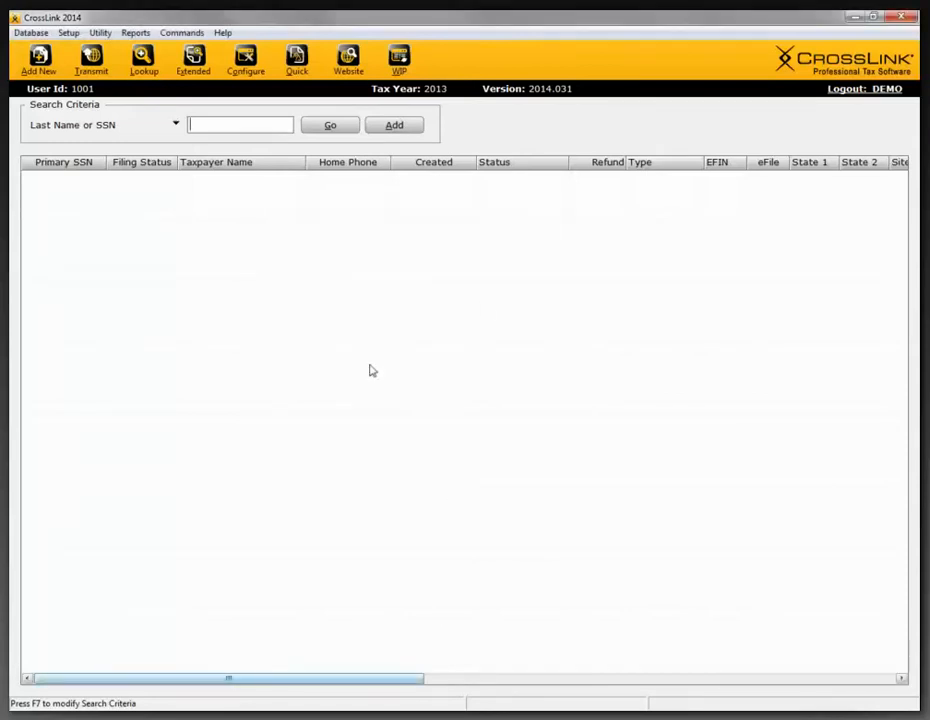
- List all tax returns in the database without entering a search term
click(333, 126)
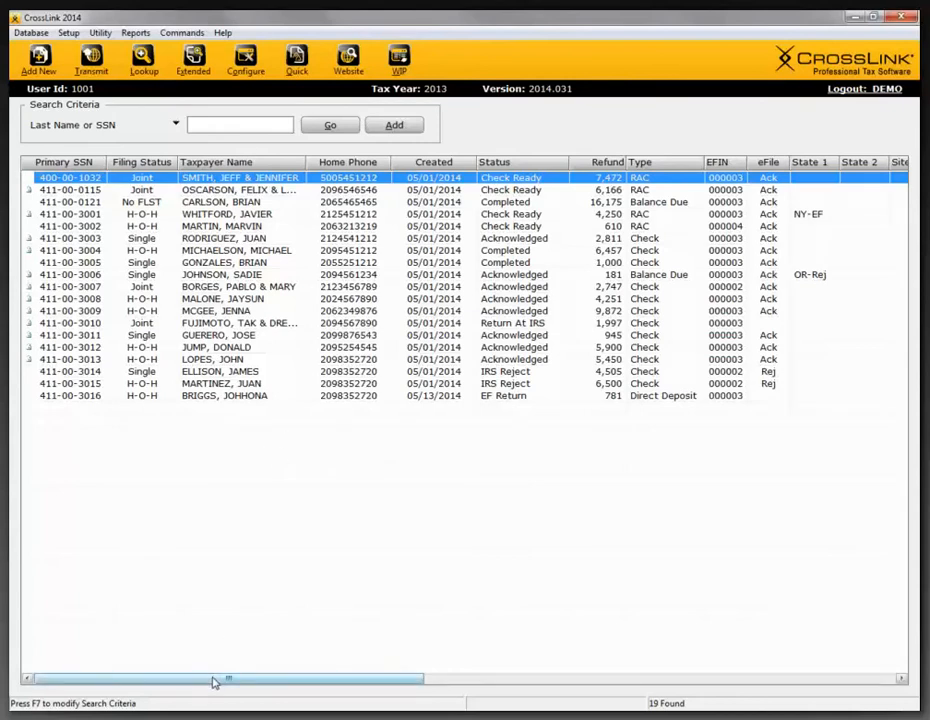
mouse_move(216, 681)
mouse_down()
mouse_move(695, 681)
mouse_move(203, 684)
mouse_move(216, 680)
mouse_up()
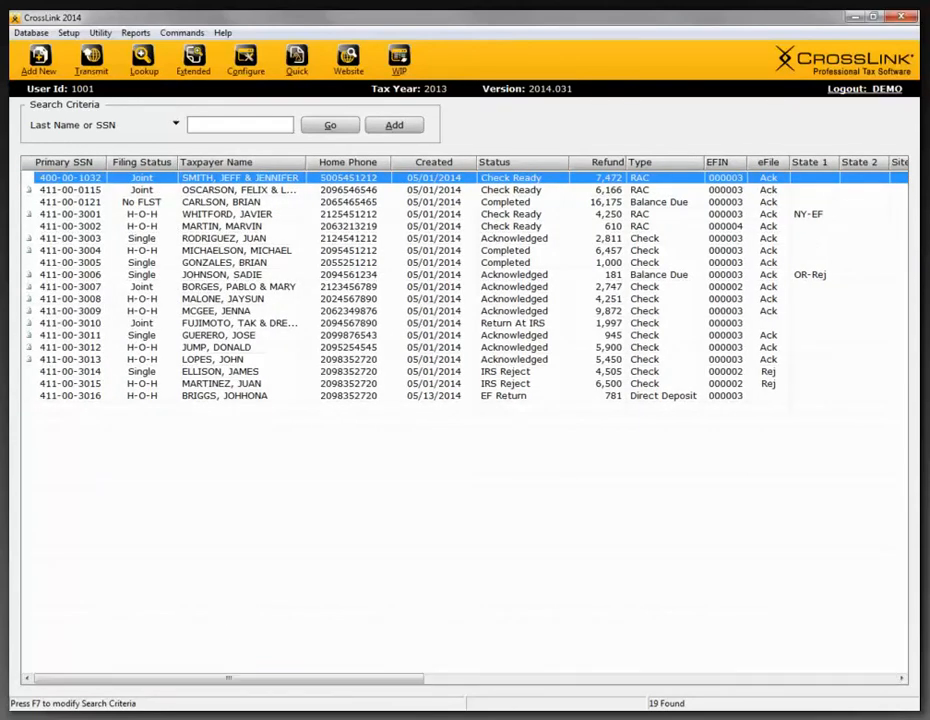
- Search the returns for 400 using Last Name or SSN as the search criterion
click(176, 125)
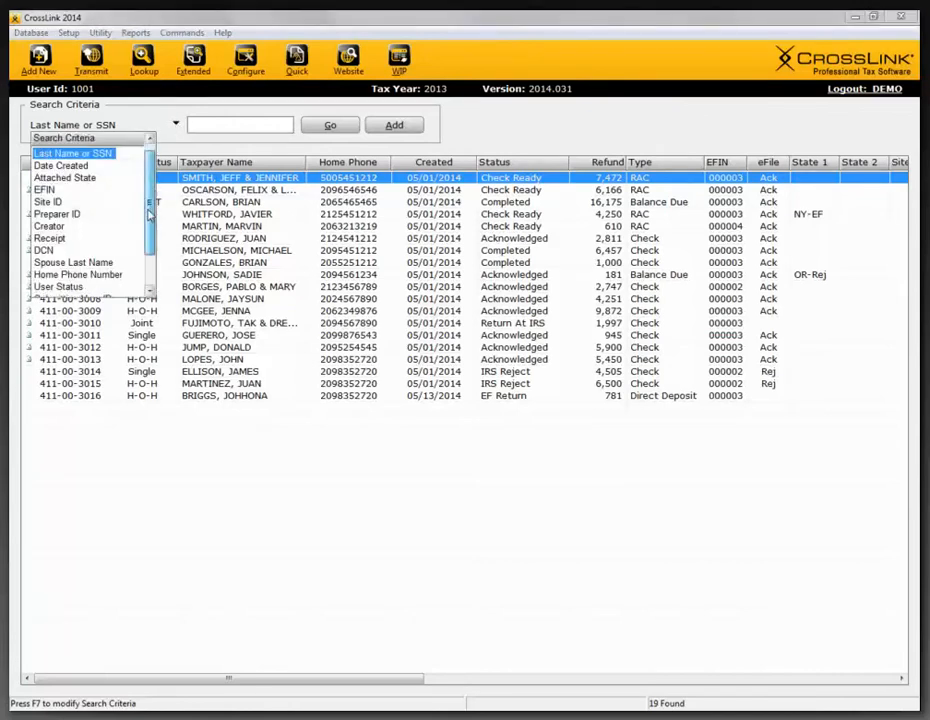
mouse_move(148, 193)
mouse_down()
mouse_move(142, 221)
mouse_move(147, 172)
mouse_up()
click(116, 151)
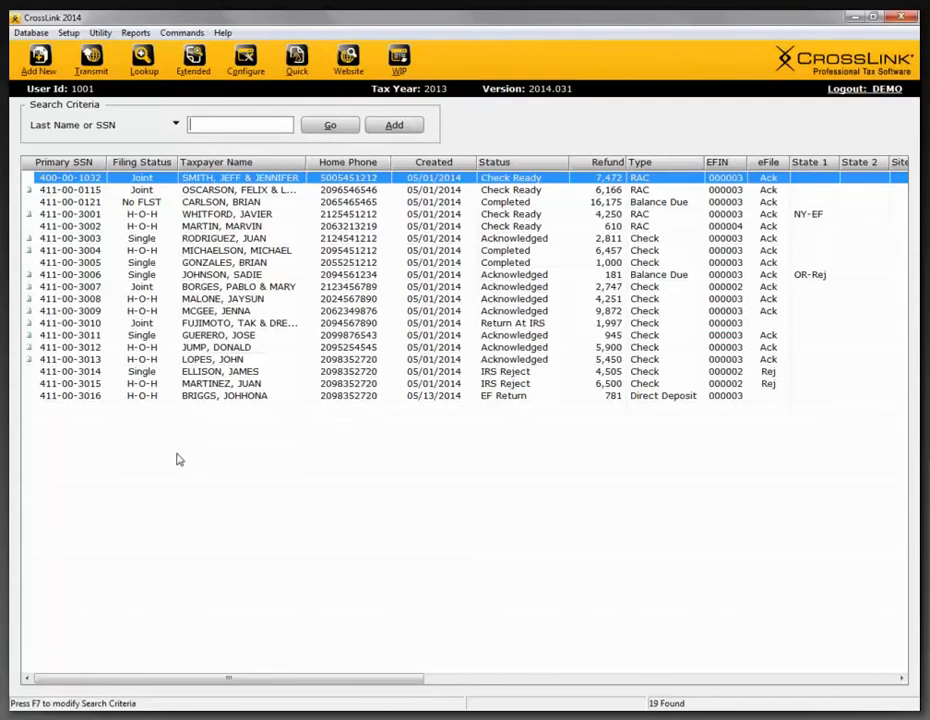
text(400)
click(330, 125)
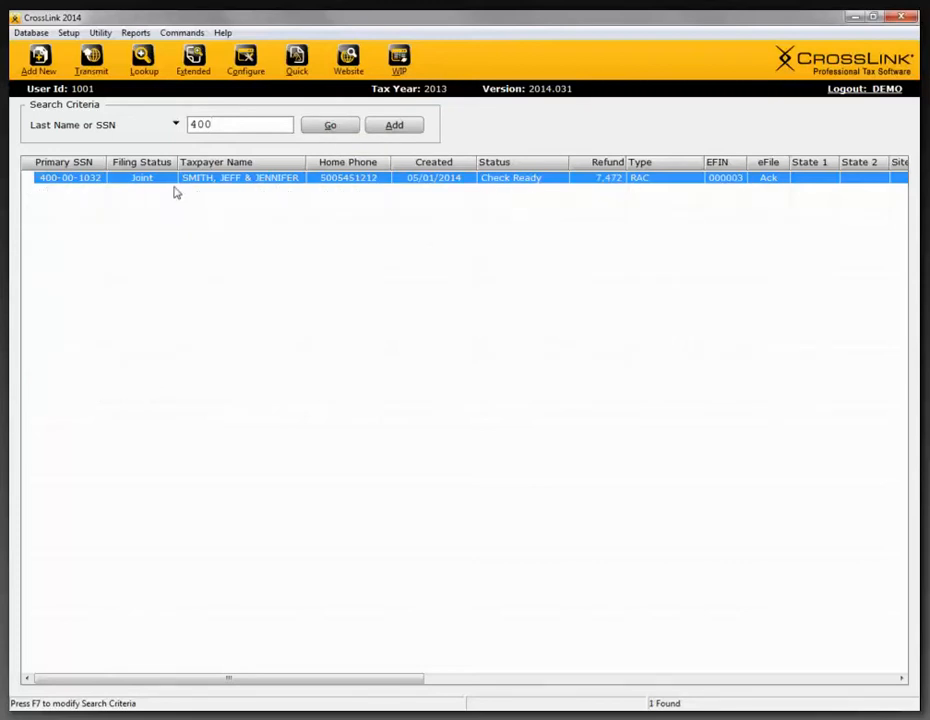
- Replace the search term with "mar" and search the returns by last name
drag(218, 127, 185, 134)
text(mar)
click(323, 128)
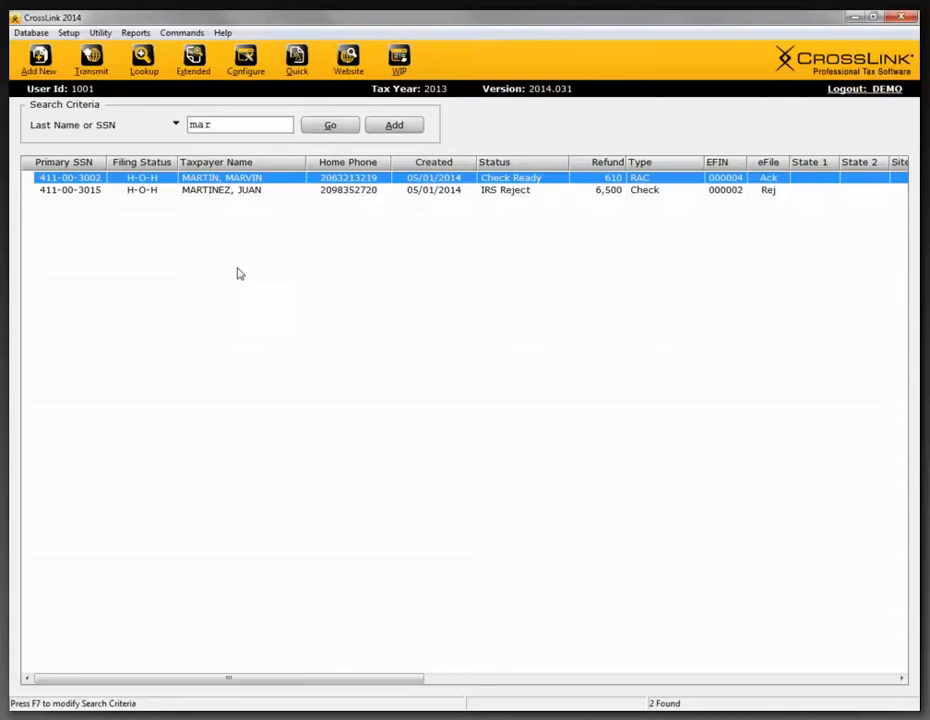
- Return to the Work In Progress Summary and add a new return, entering and confirming the taxpayer's Social Security Number
click(398, 75)
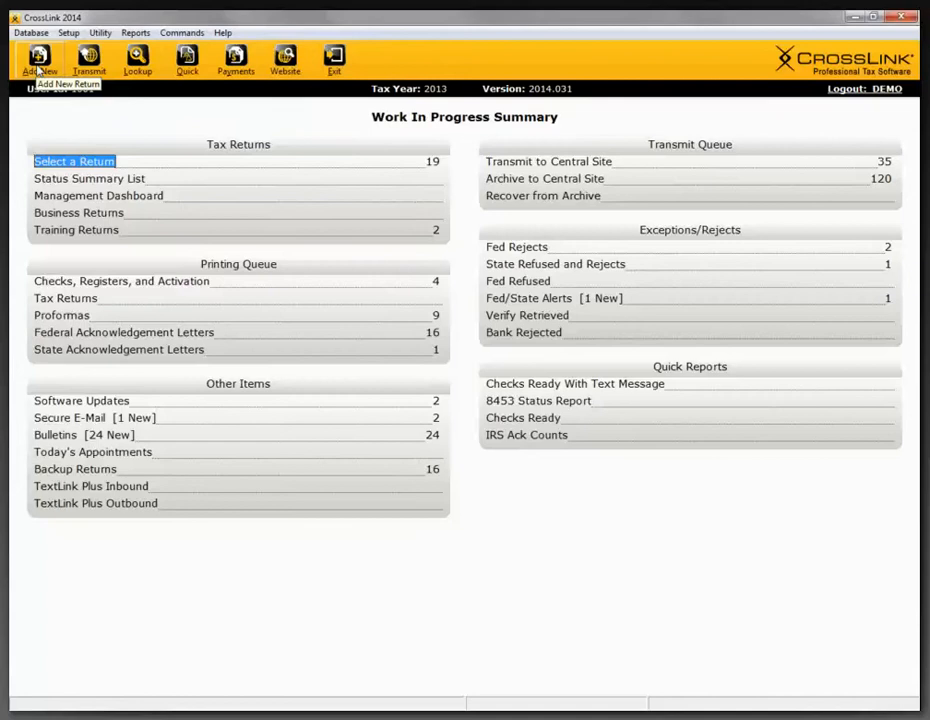
click(38, 62)
drag(339, 137, 325, 259)
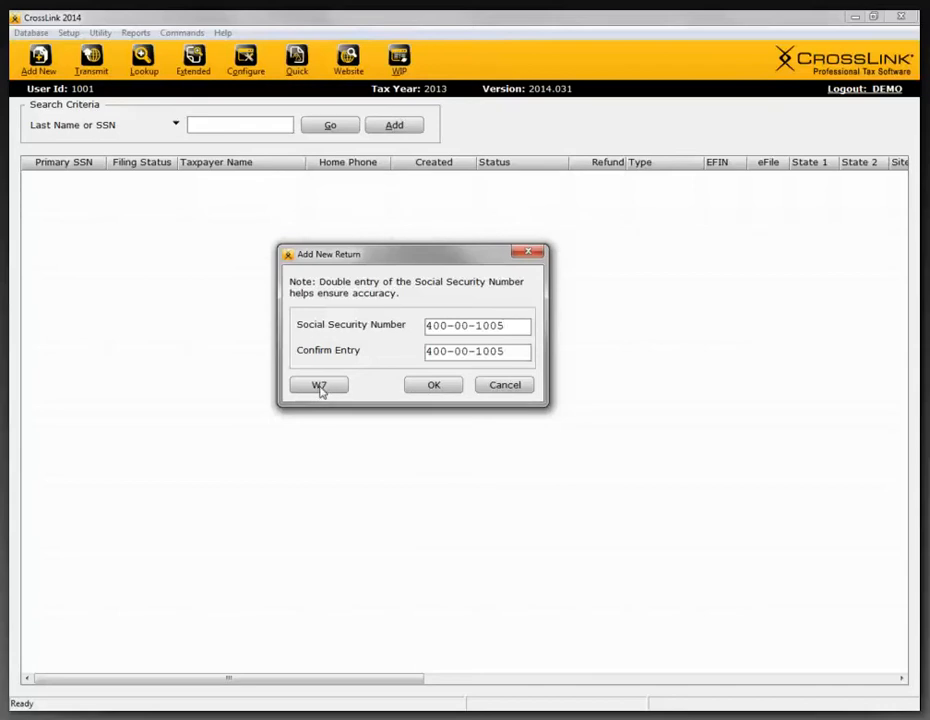
click(434, 386)
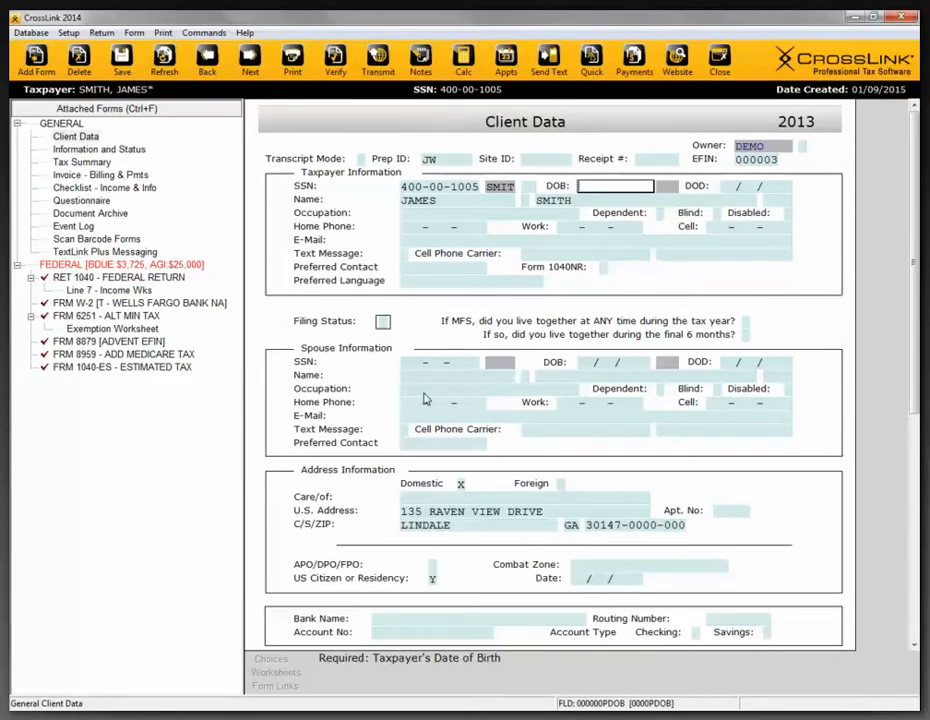
- Go through the taxpayer's name fields on the Client Data form and set the filing status to 1 (Single)
click(432, 201)
key(Tab)
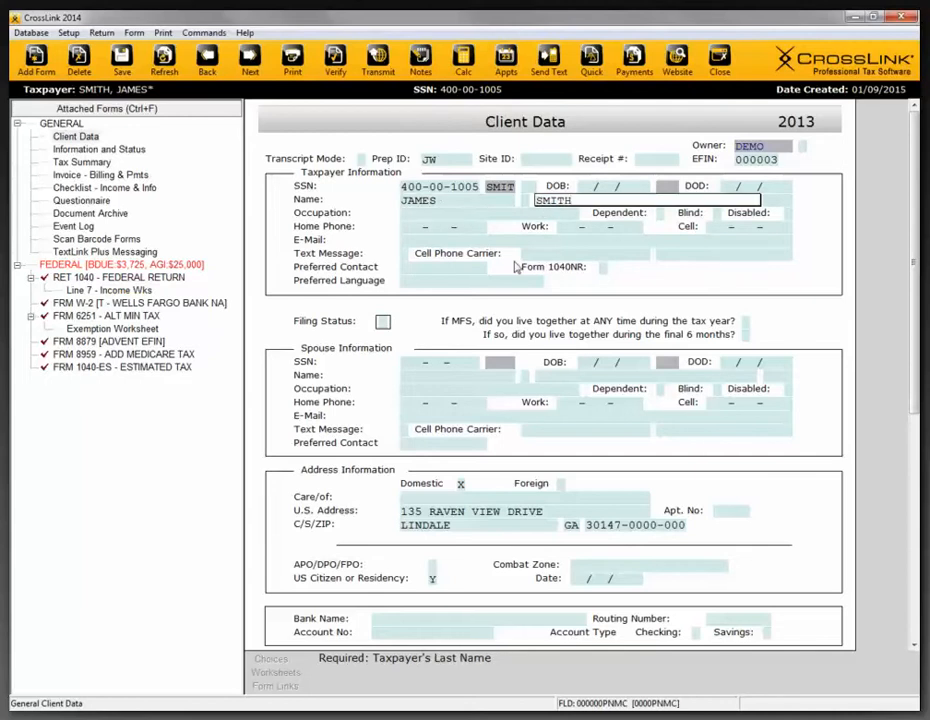
key(Tab)
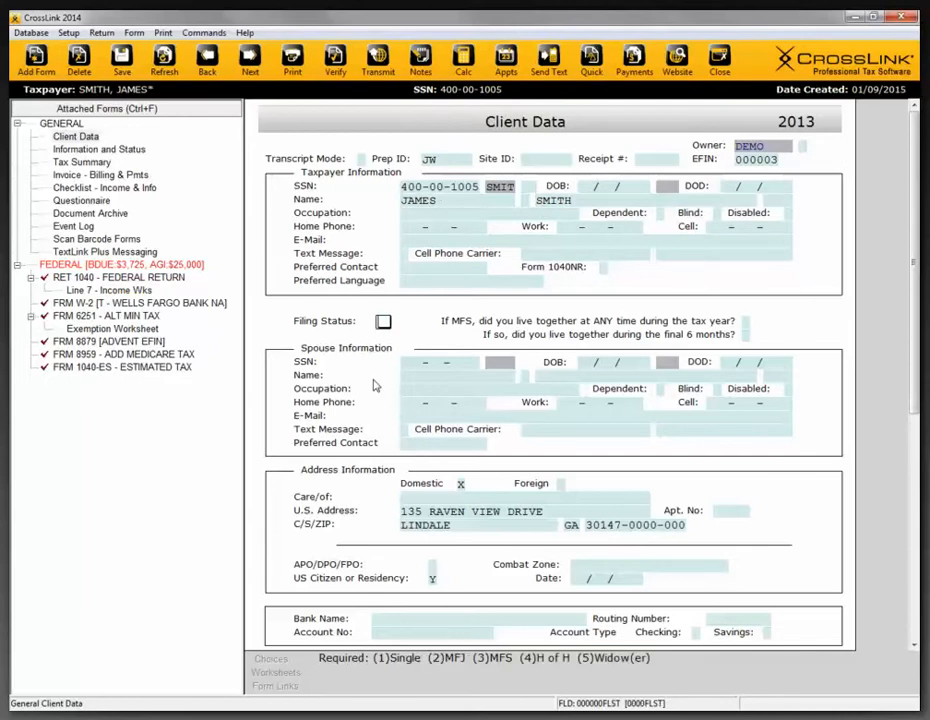
text(1)
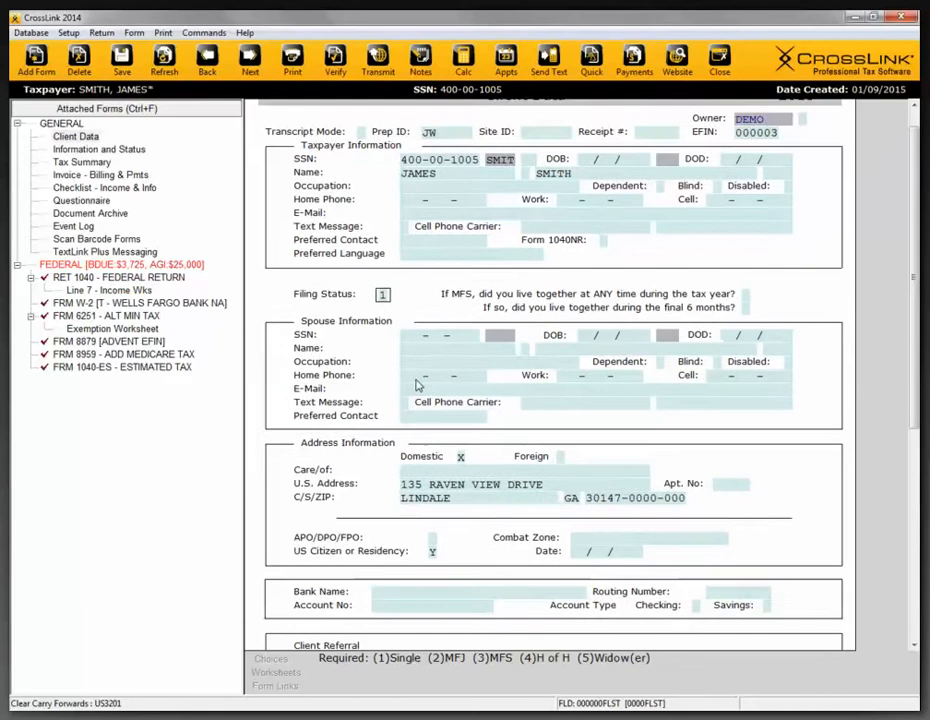
key(Tab)
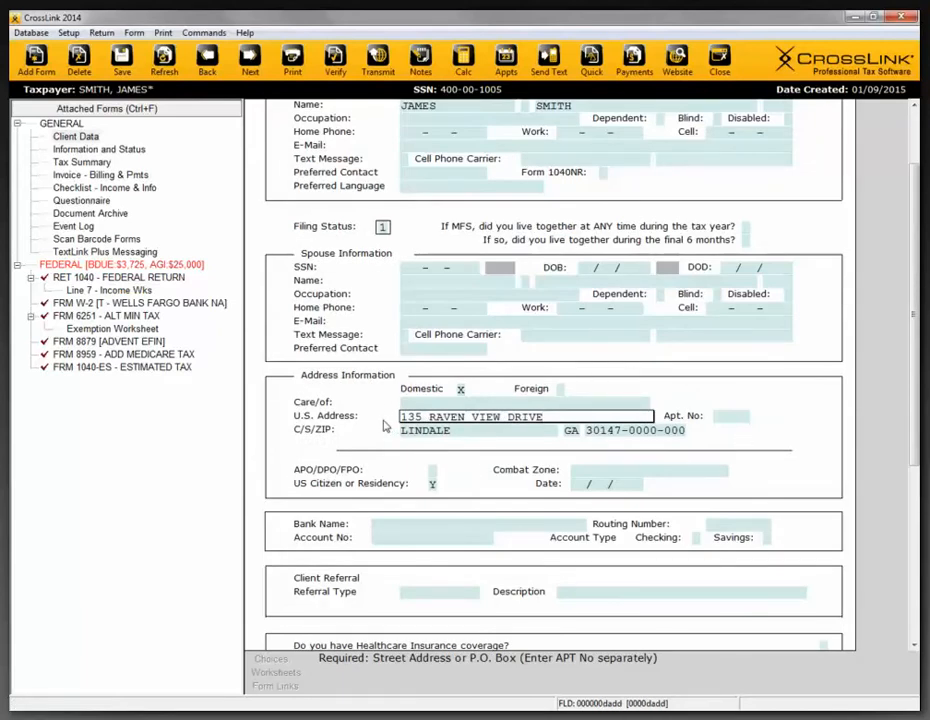
- Review the attached Wells Fargo Bank Form W-2 including its scanned-data verification field, and go back to Client Data
click(121, 303)
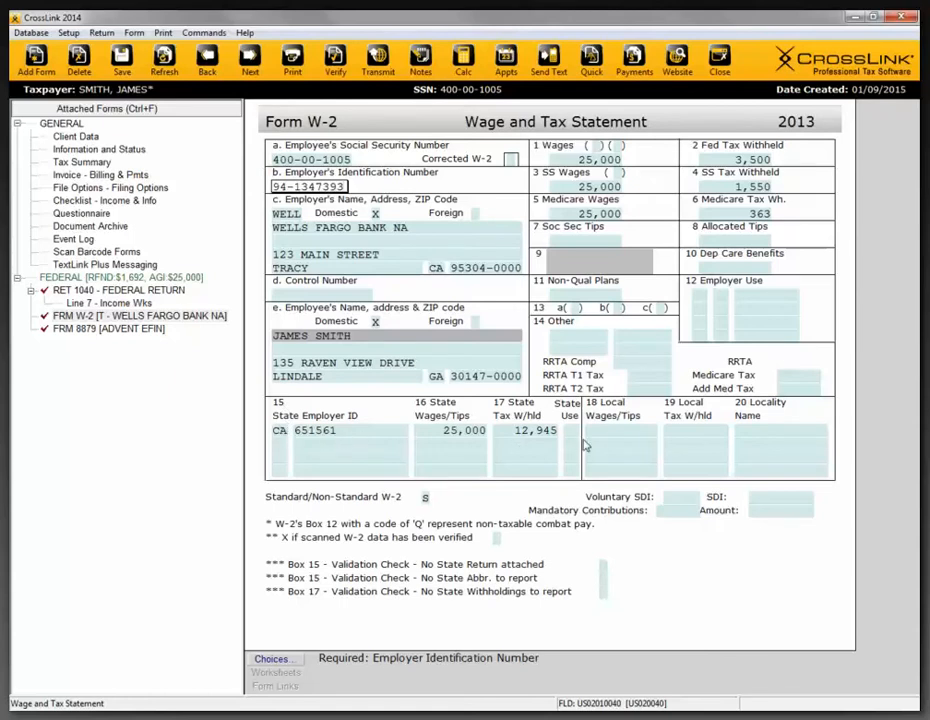
click(497, 540)
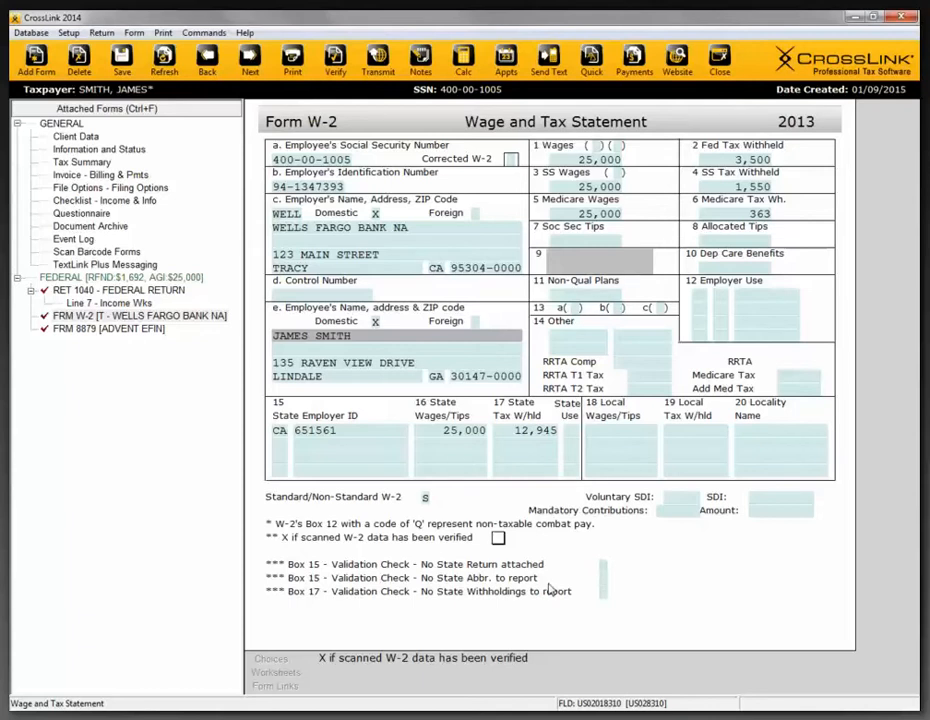
click(90, 138)
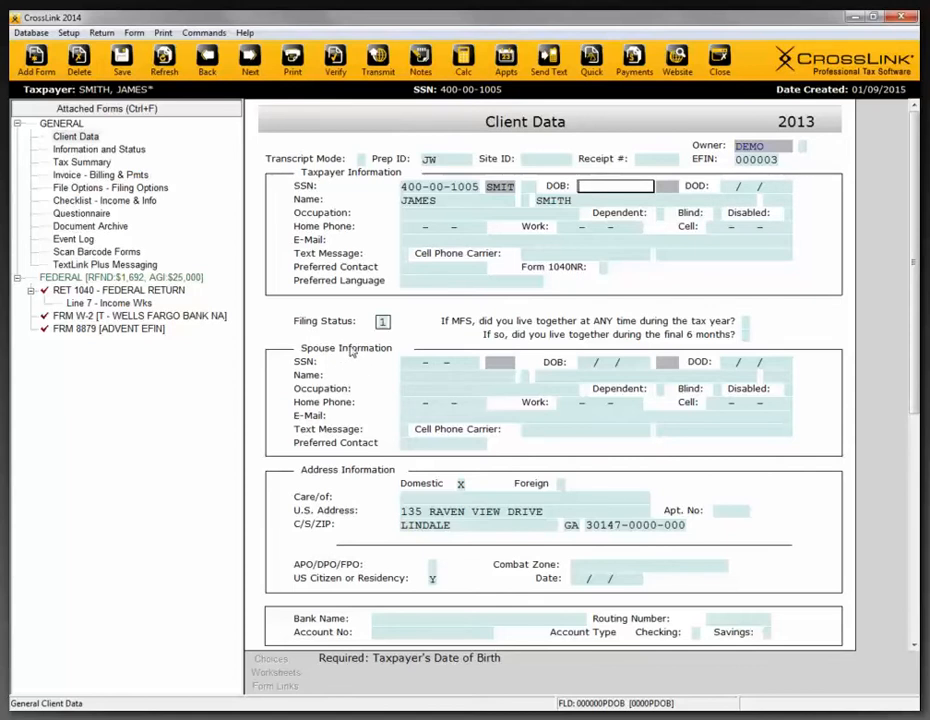
click(38, 33)
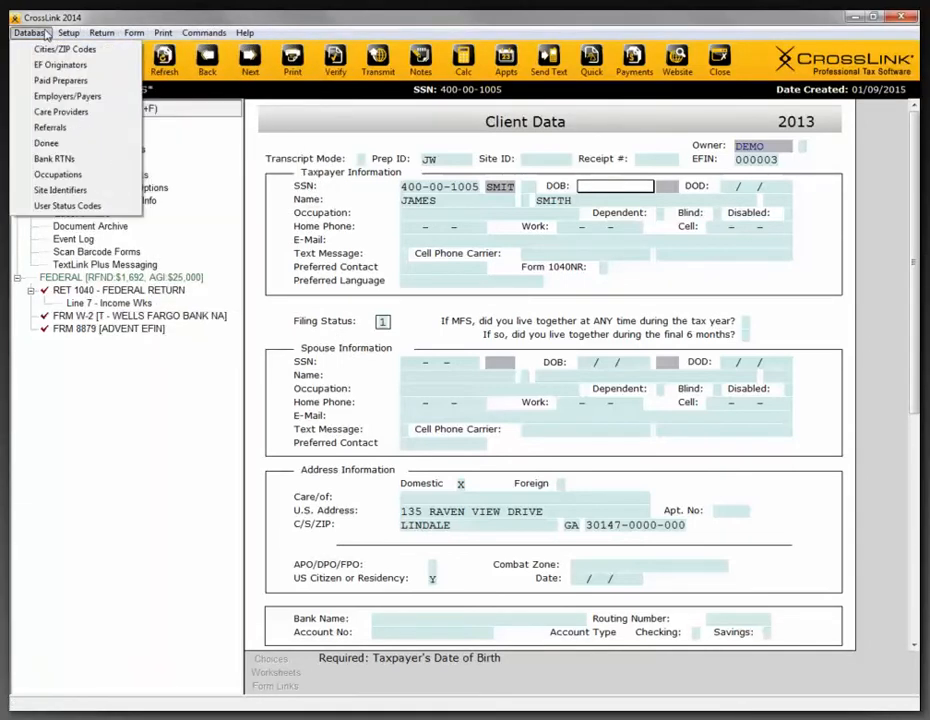
mouse_move(116, 33)
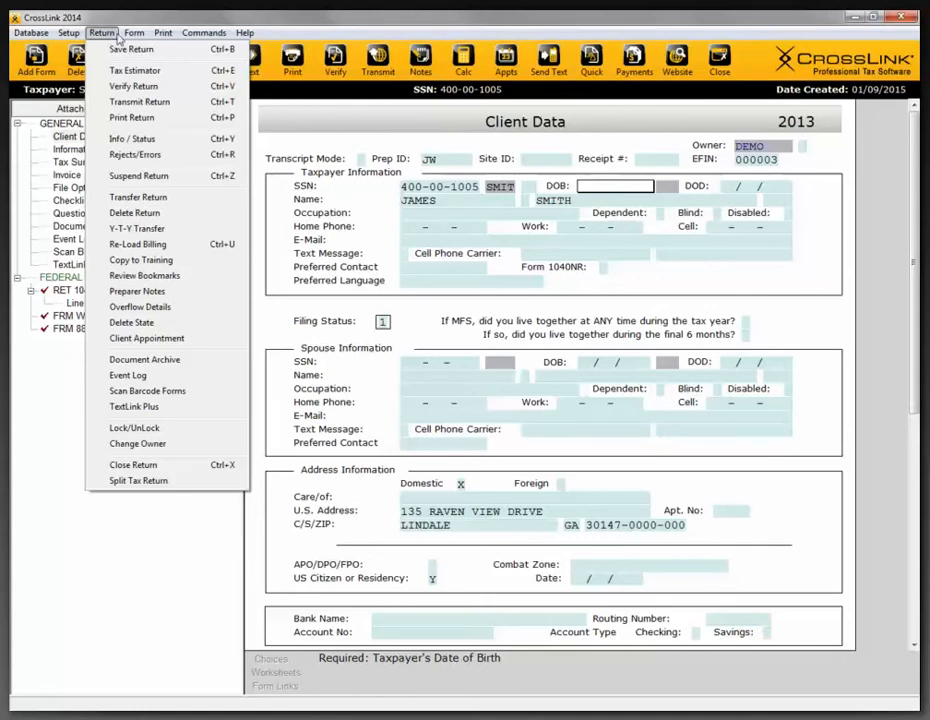
click(103, 34)
click(103, 34)
click(160, 17)
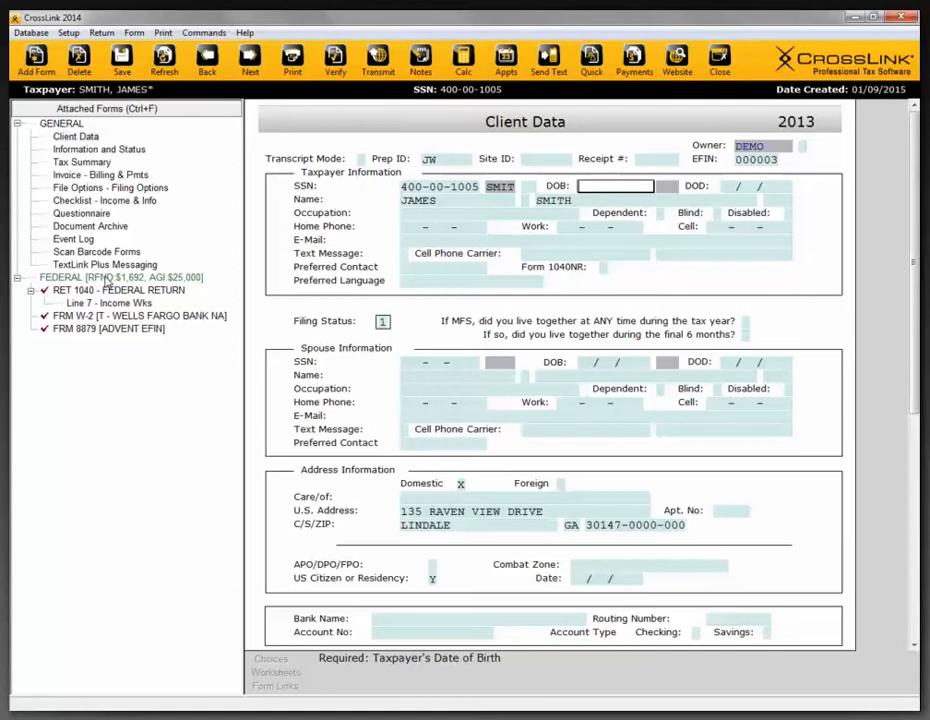
- Open the attached Form 1040 federal return and view the form commands available for it
click(106, 279)
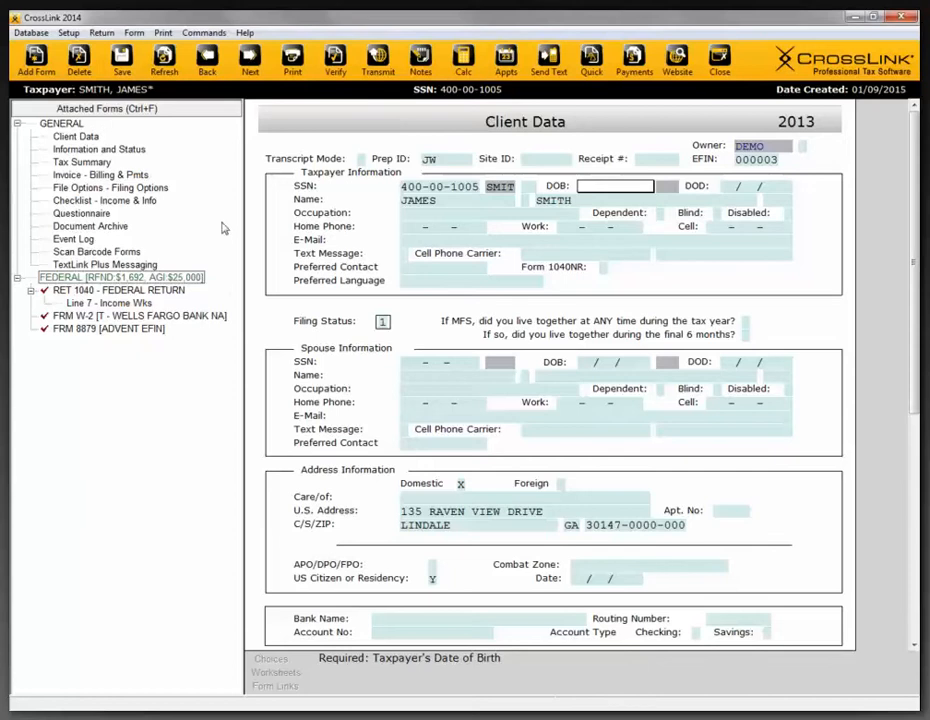
click(136, 291)
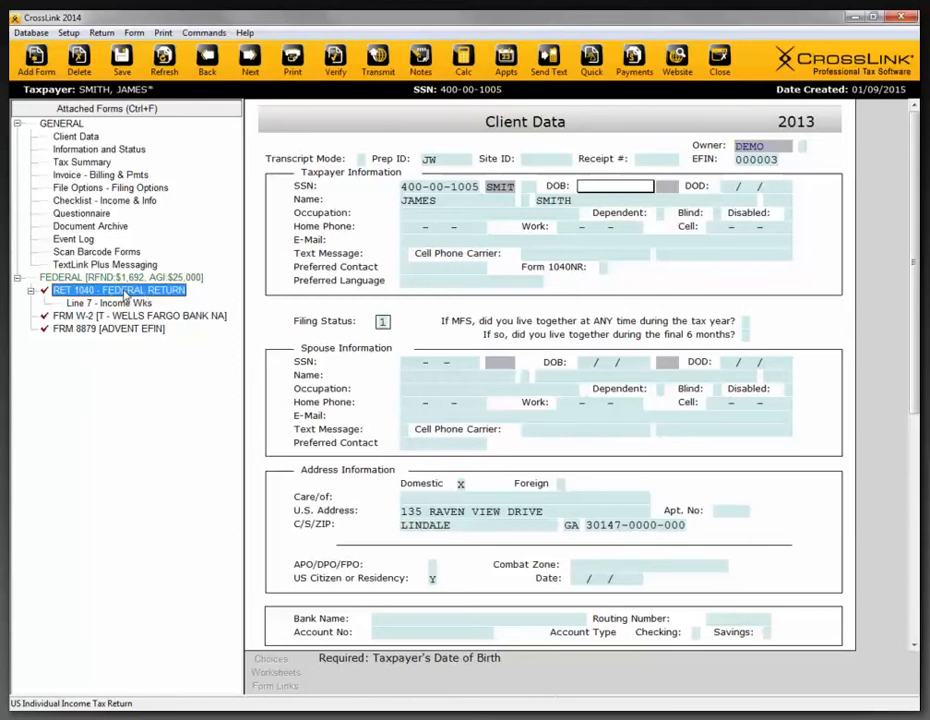
double_click(125, 291)
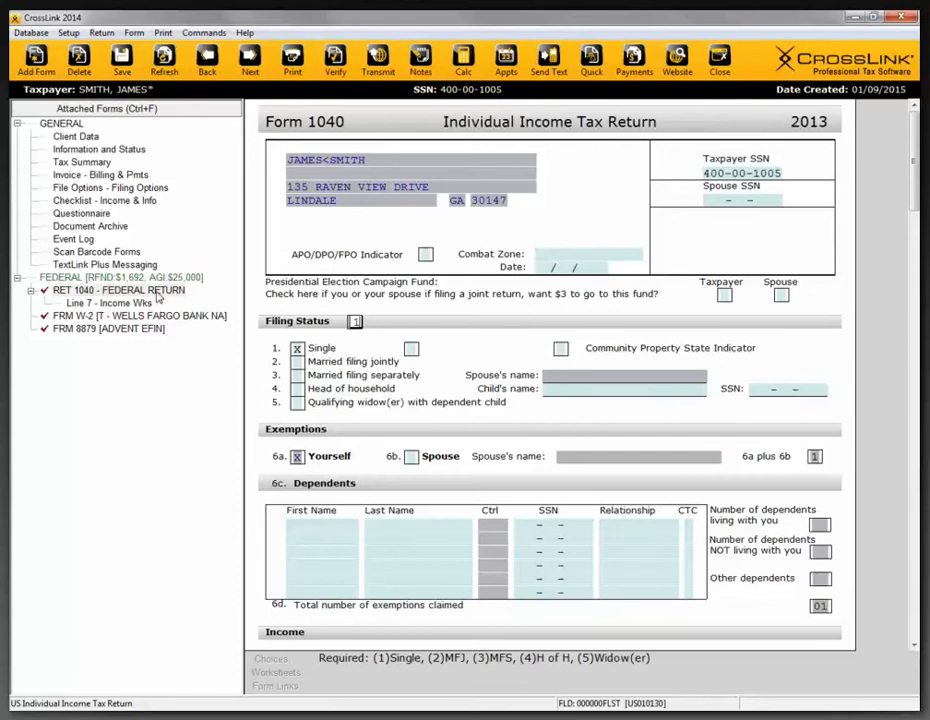
right_click(156, 290)
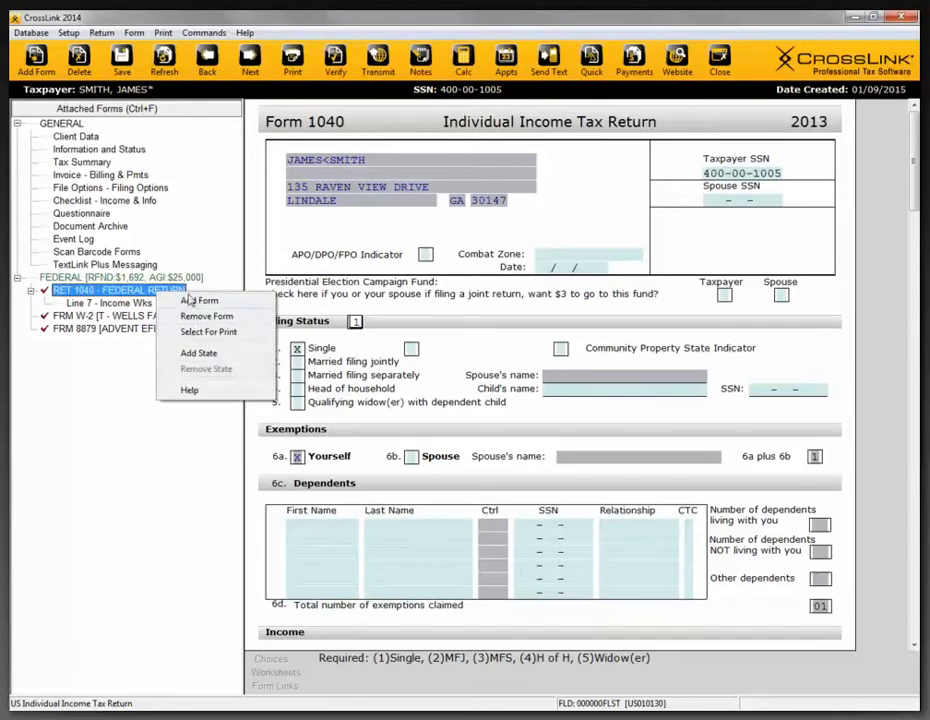
click(115, 396)
- Return to the Client Data form and examine the taxpayer's Occupation and Work phone fields
click(75, 136)
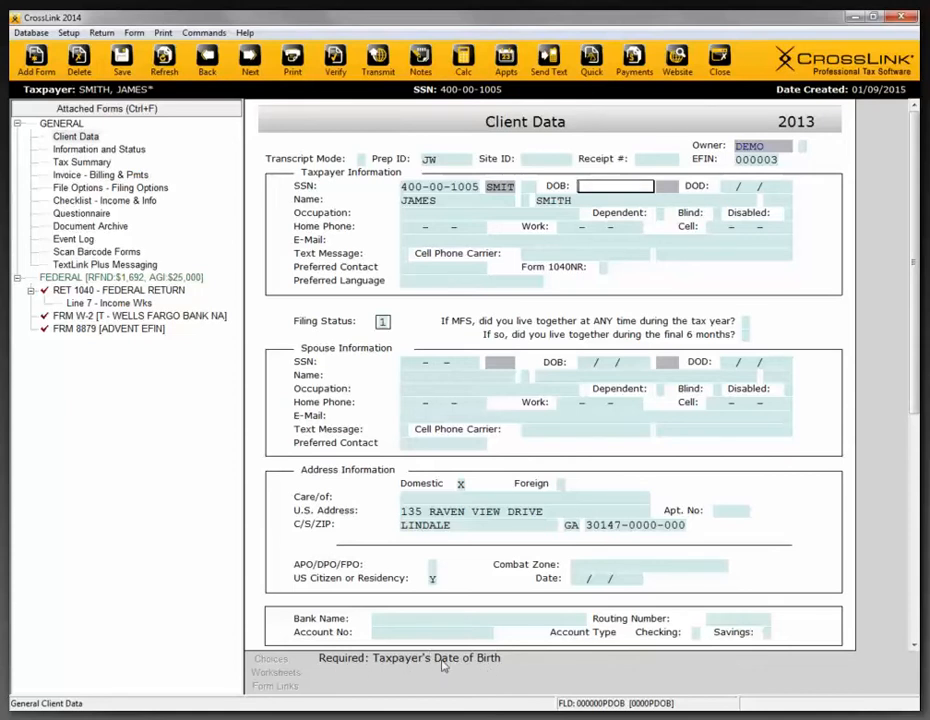
click(446, 213)
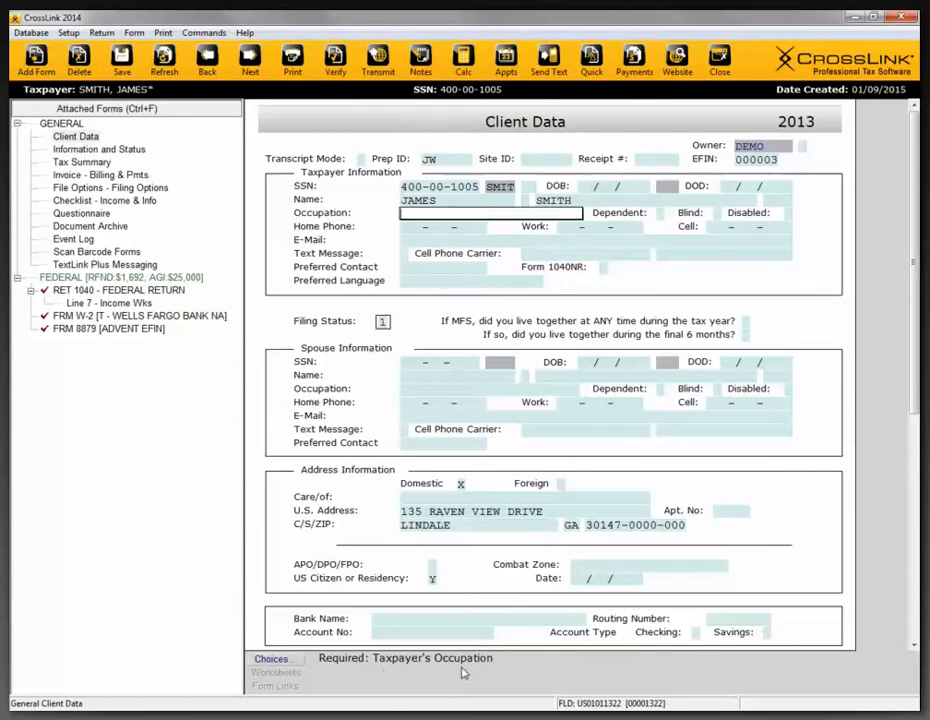
click(571, 228)
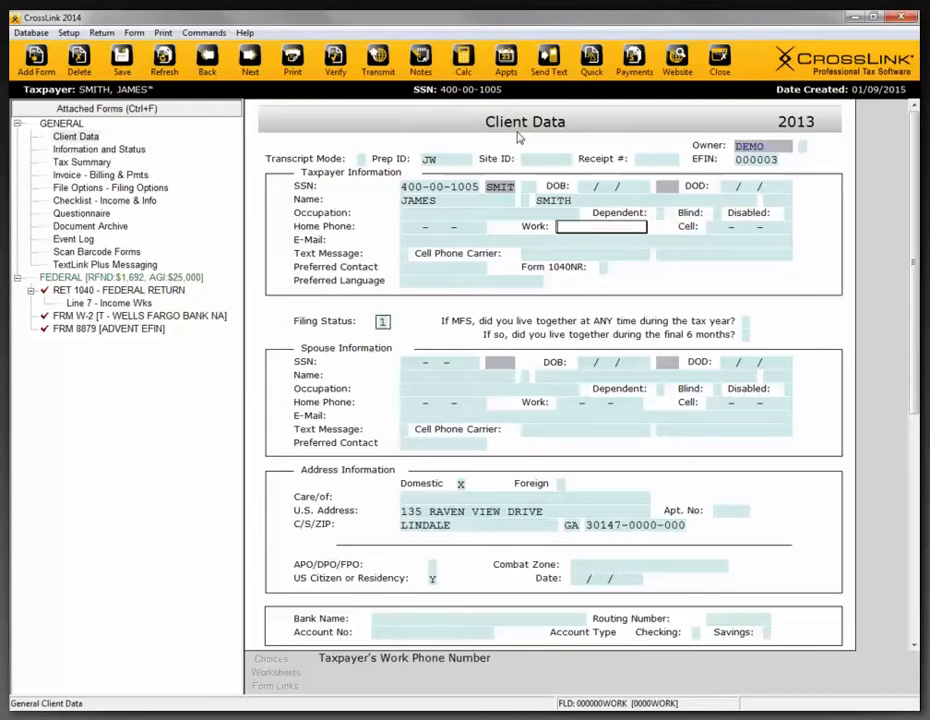
- View the Wells Fargo Bank Form W-2 once more and return to the Client Data form
click(140, 315)
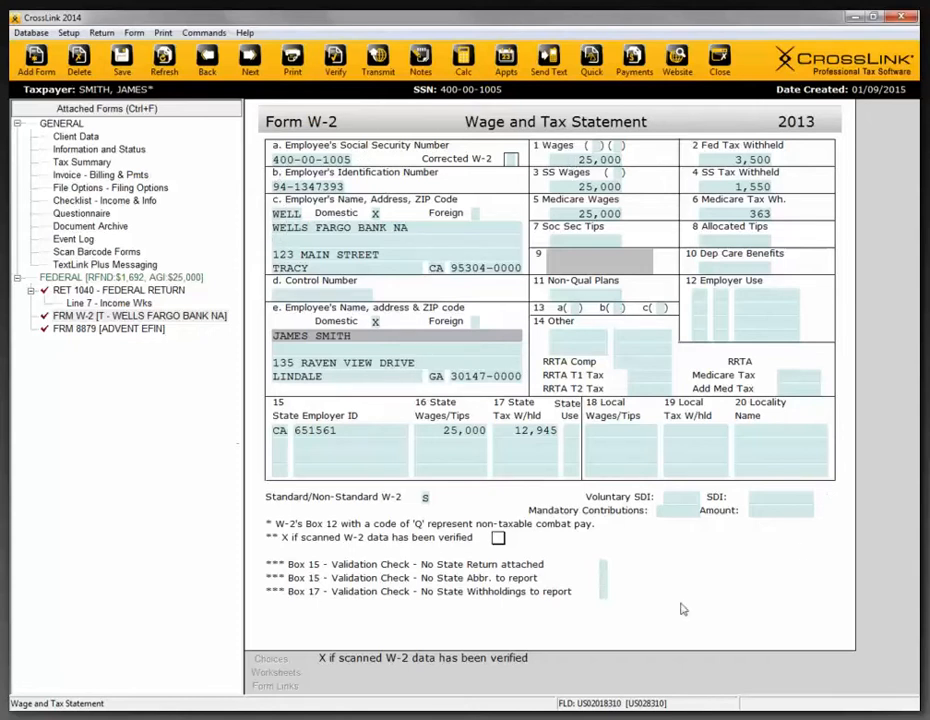
click(89, 139)
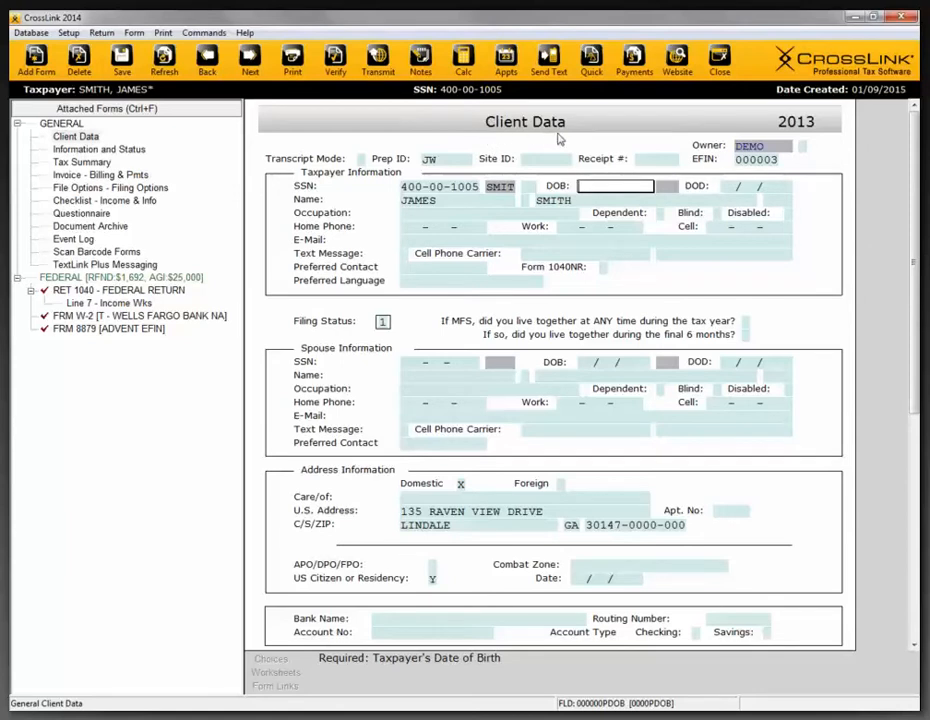
- Examine the taxpayer's first and last name fields, view the attached Form 1040 federal return, and return to Client Data
click(471, 198)
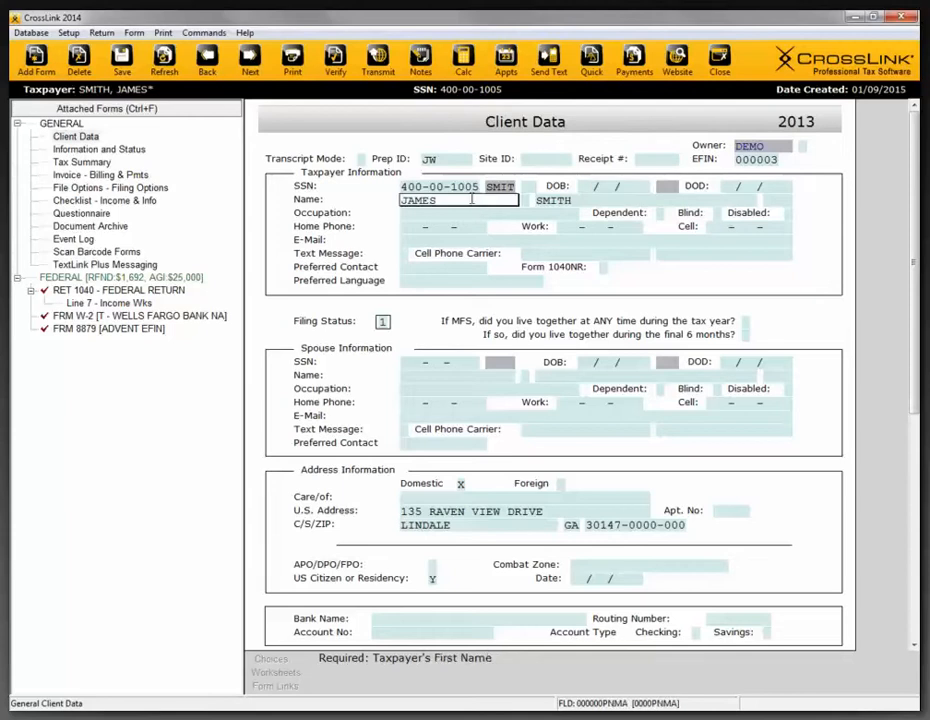
click(563, 204)
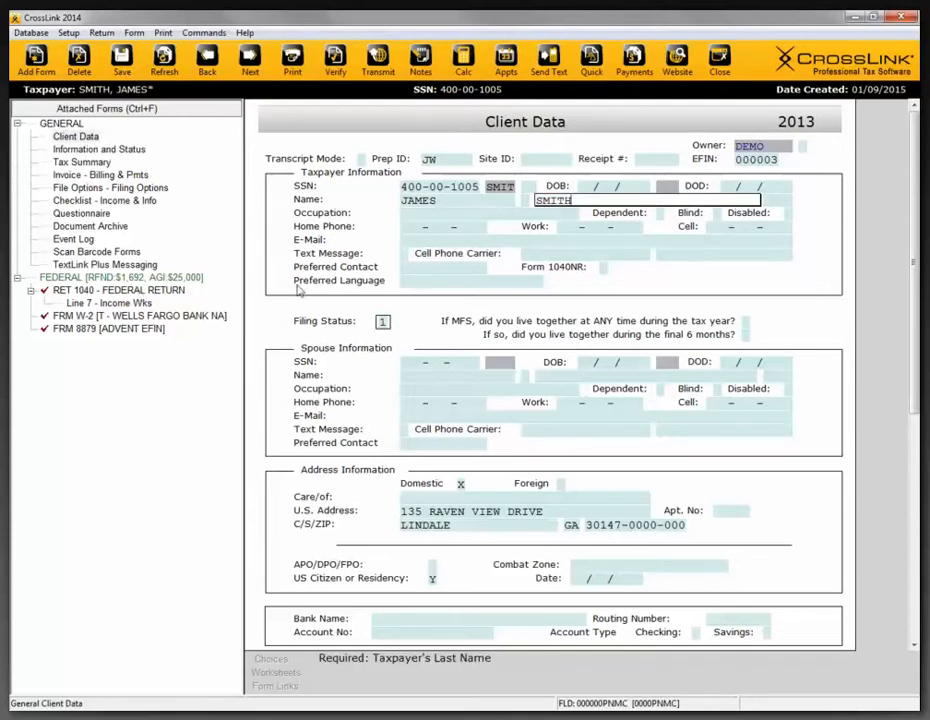
click(168, 289)
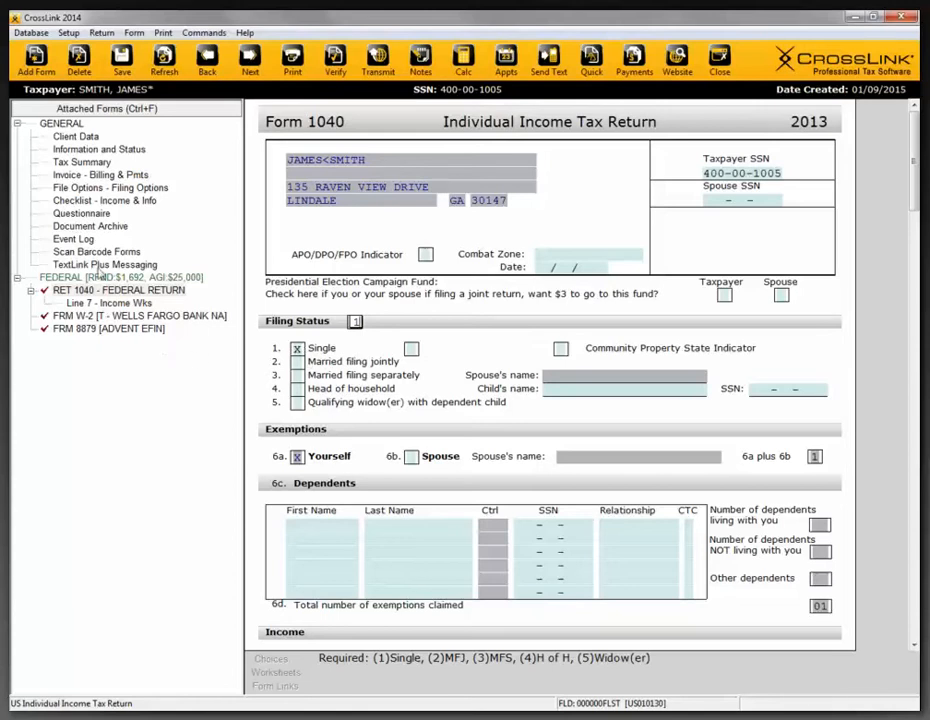
click(78, 137)
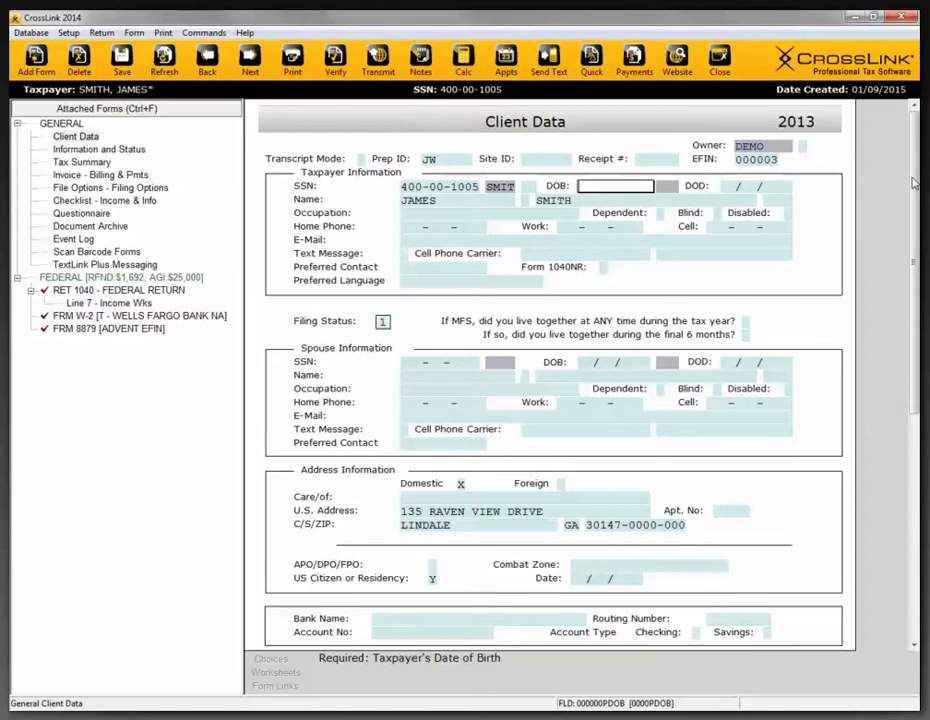
mouse_move(913, 183)
mouse_down()
mouse_move(917, 245)
mouse_move(912, 168)
mouse_up()
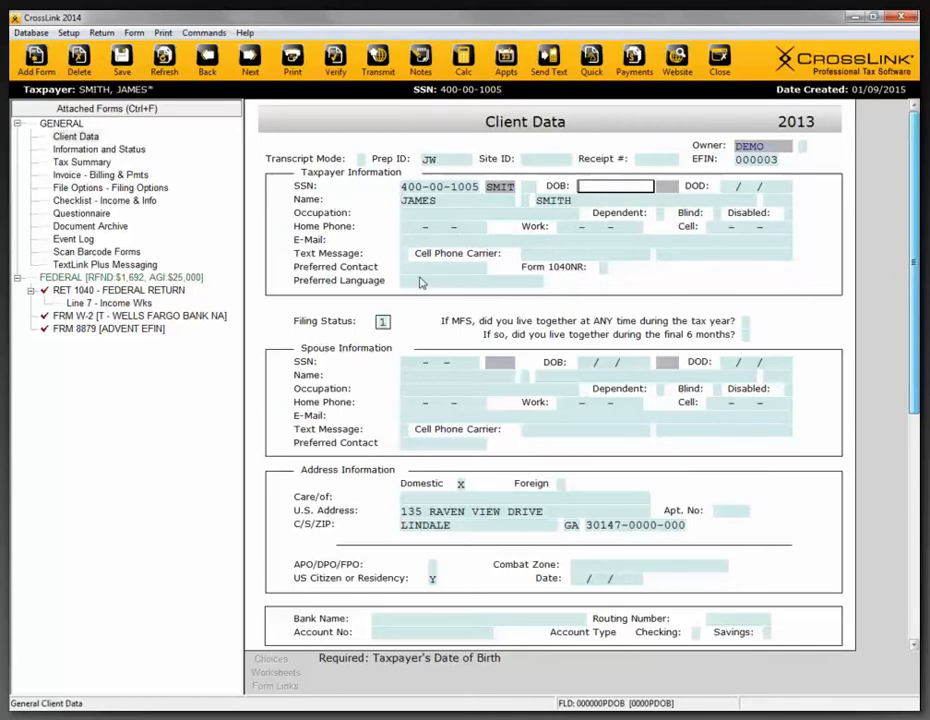
- View the predefined choices for the taxpayer's Occupation field and the list of available databases without selecting anything
click(413, 214)
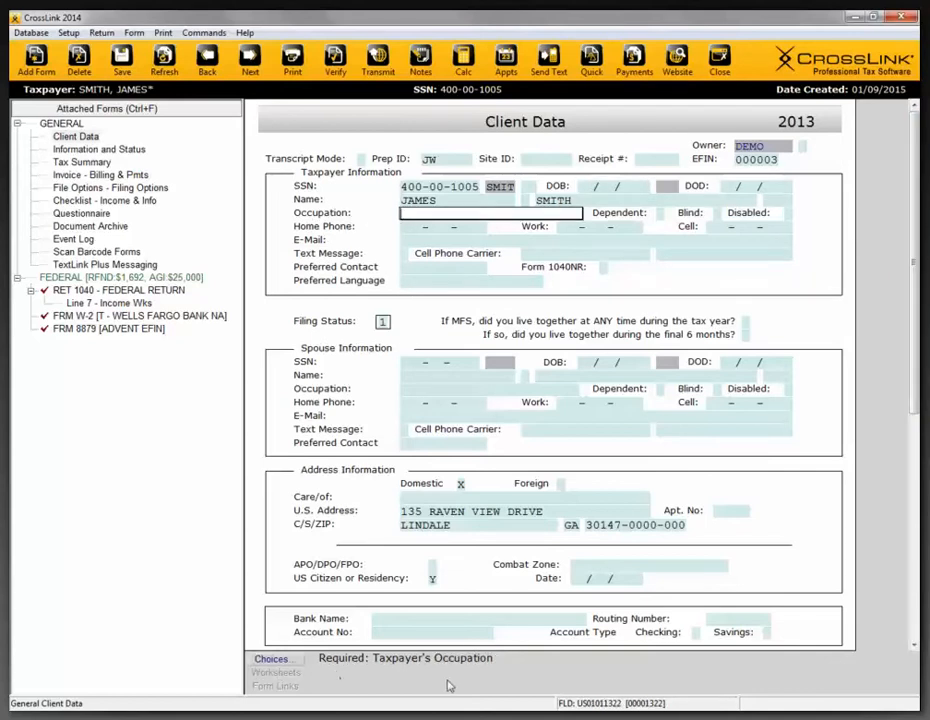
click(272, 659)
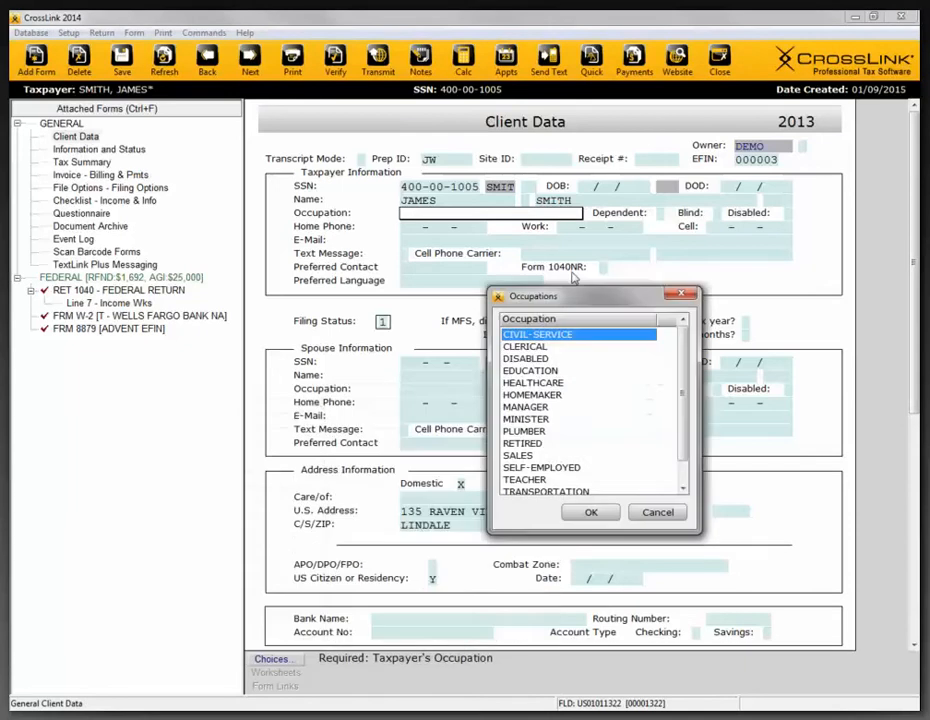
drag(572, 273, 576, 262)
mouse_move(688, 356)
mouse_down()
mouse_move(687, 380)
mouse_move(686, 355)
mouse_up()
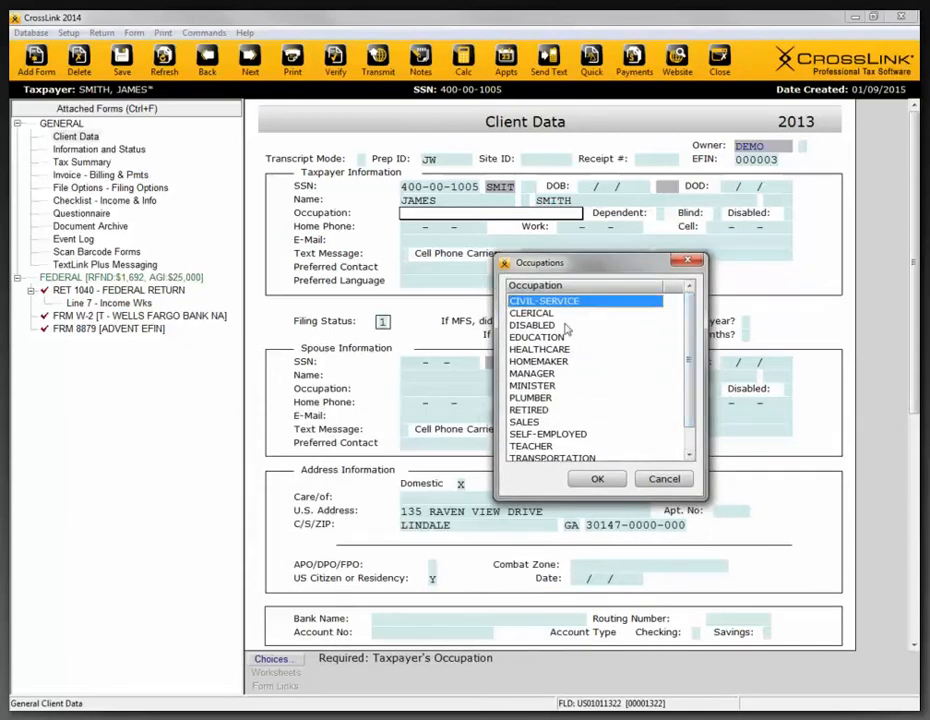
click(687, 261)
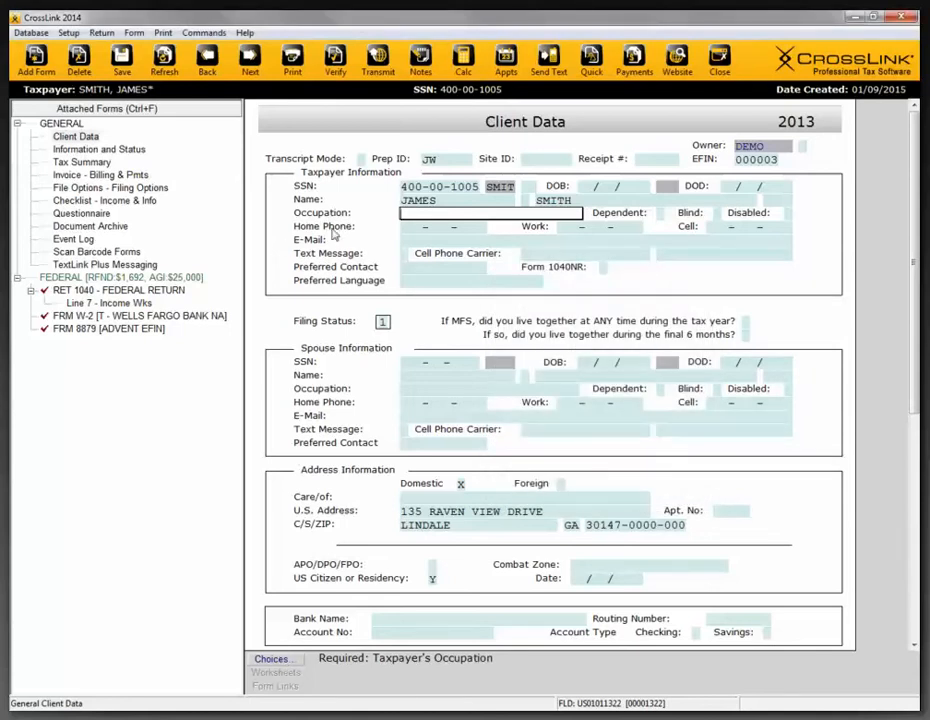
click(42, 35)
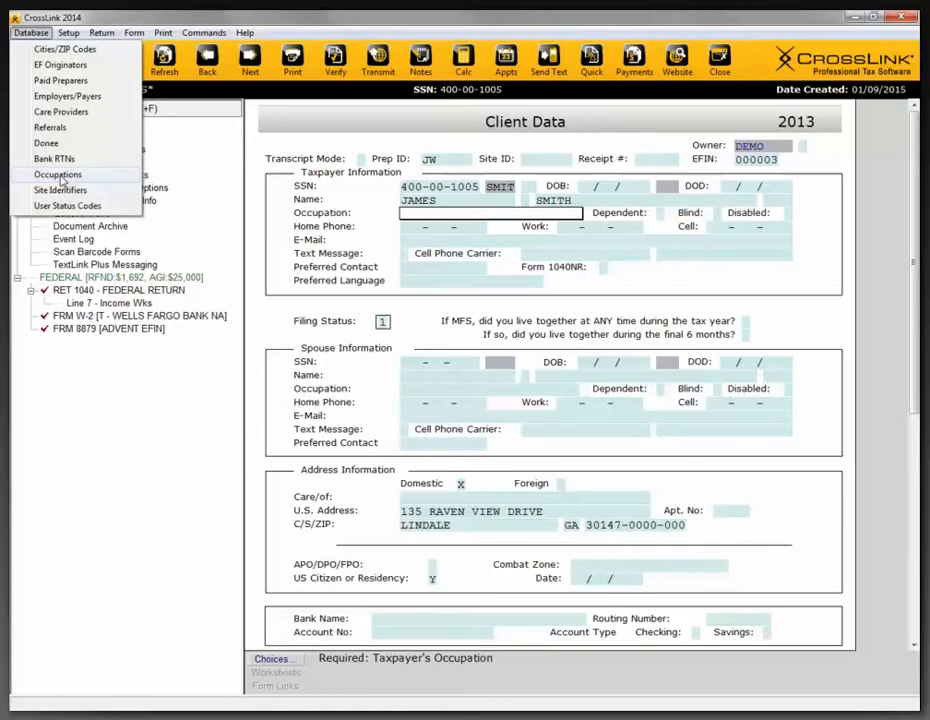
click(377, 224)
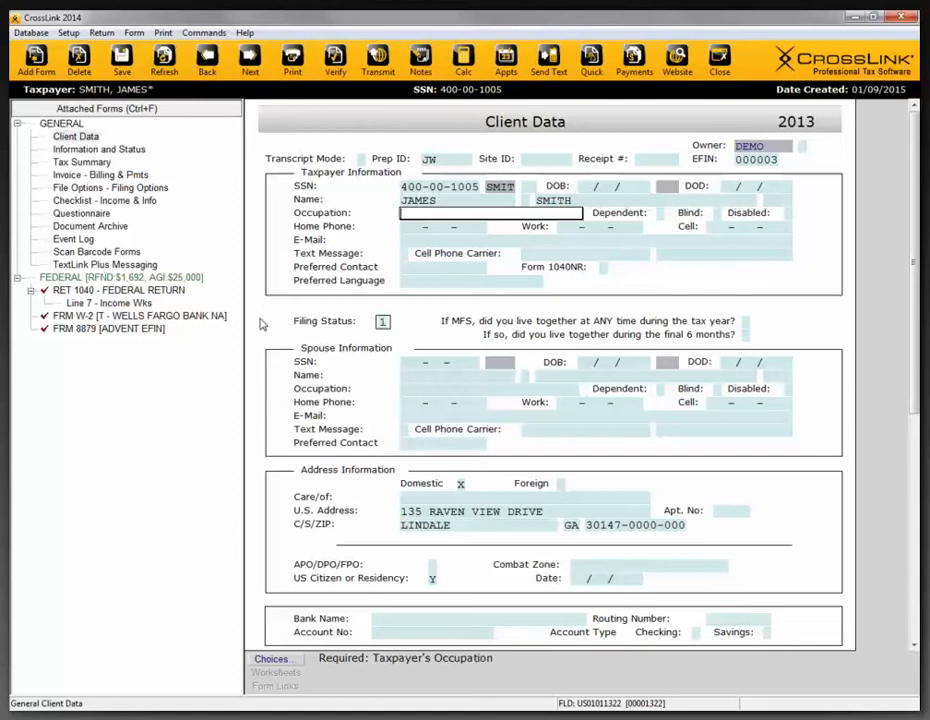
- Enter WORKER as the taxpayer's occupation
key(Tab)
click(435, 214)
text(WORKER)
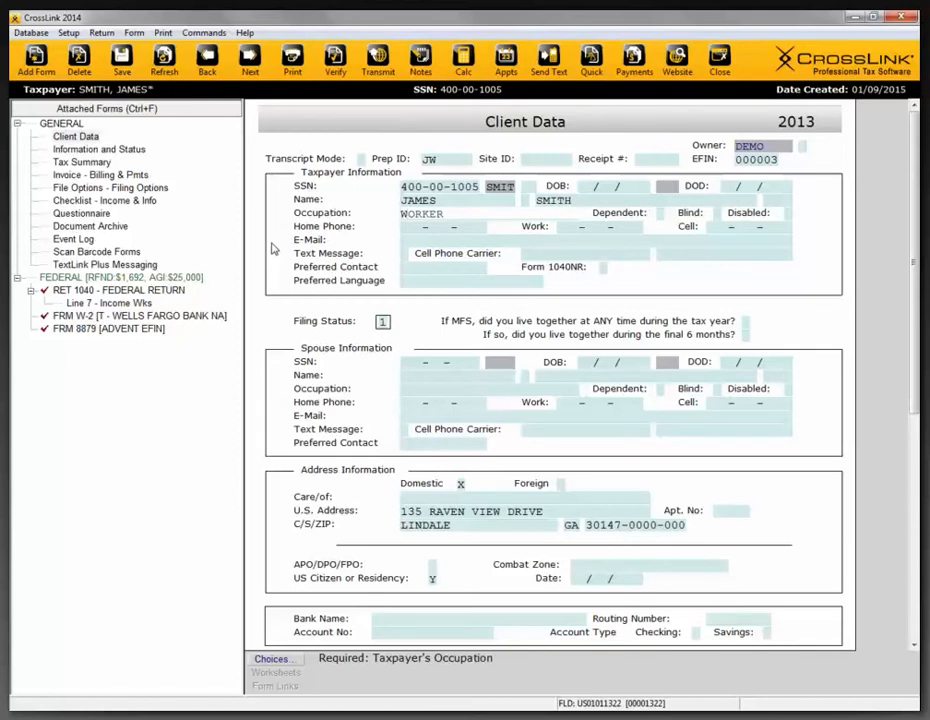
key(Tab)
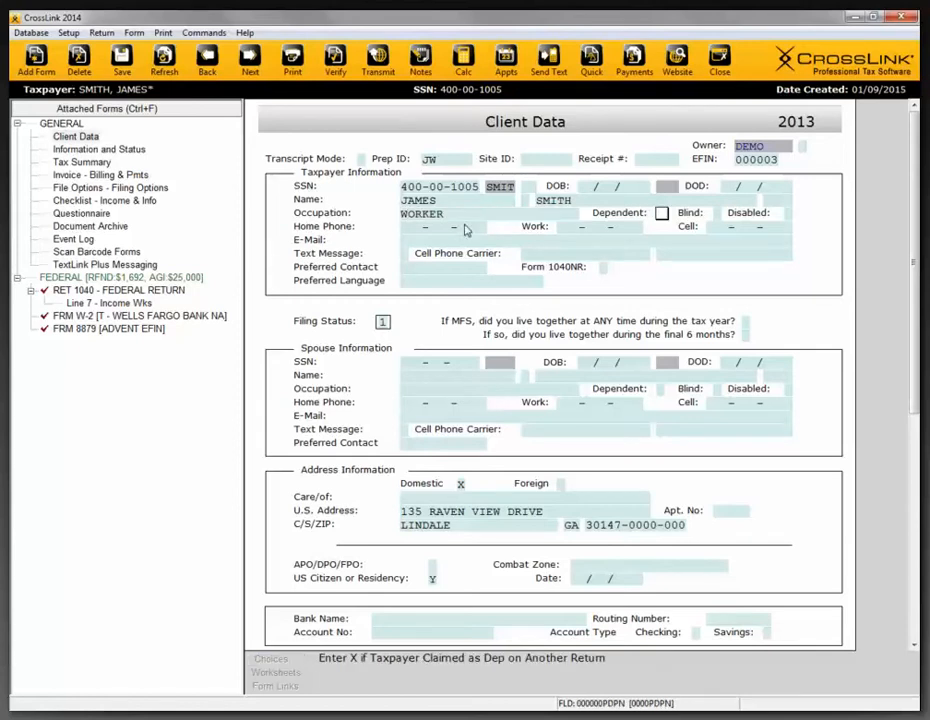
- View the records in the Occupations database and close it without changes
click(32, 31)
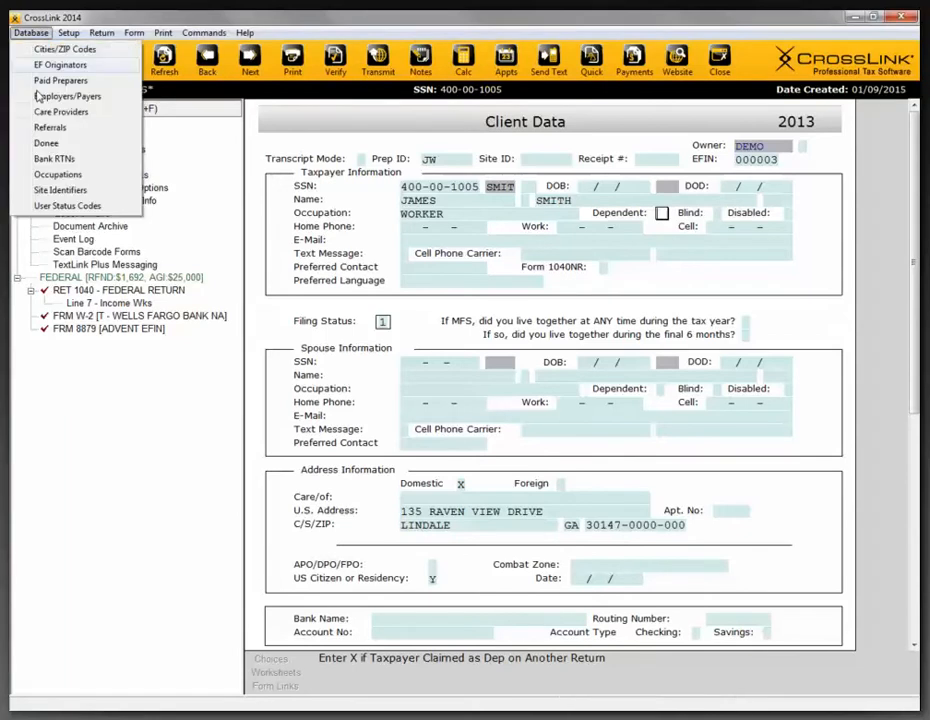
click(57, 175)
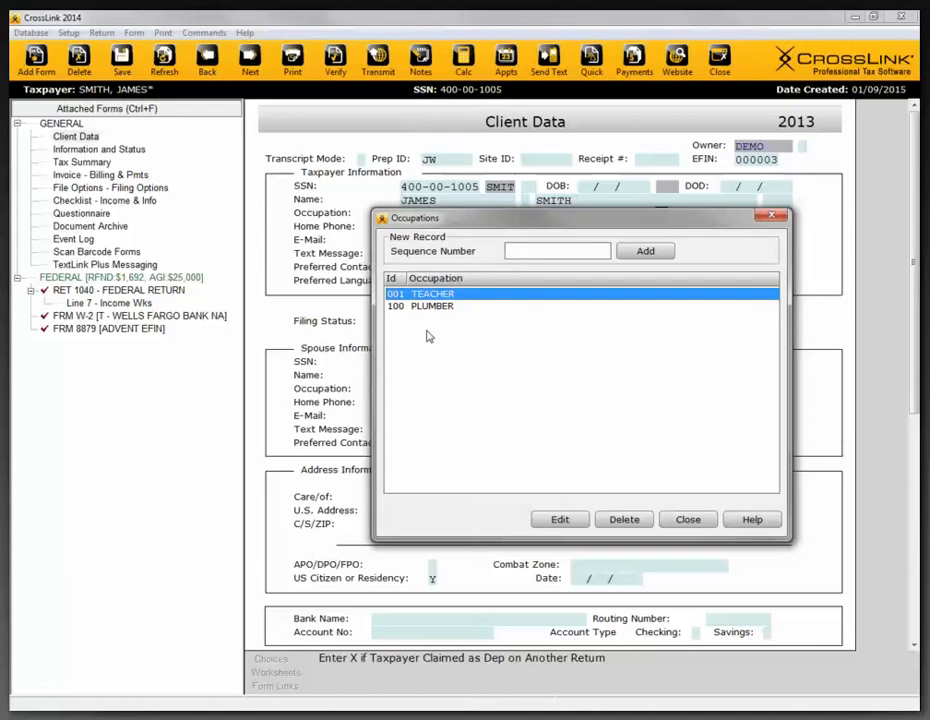
click(769, 217)
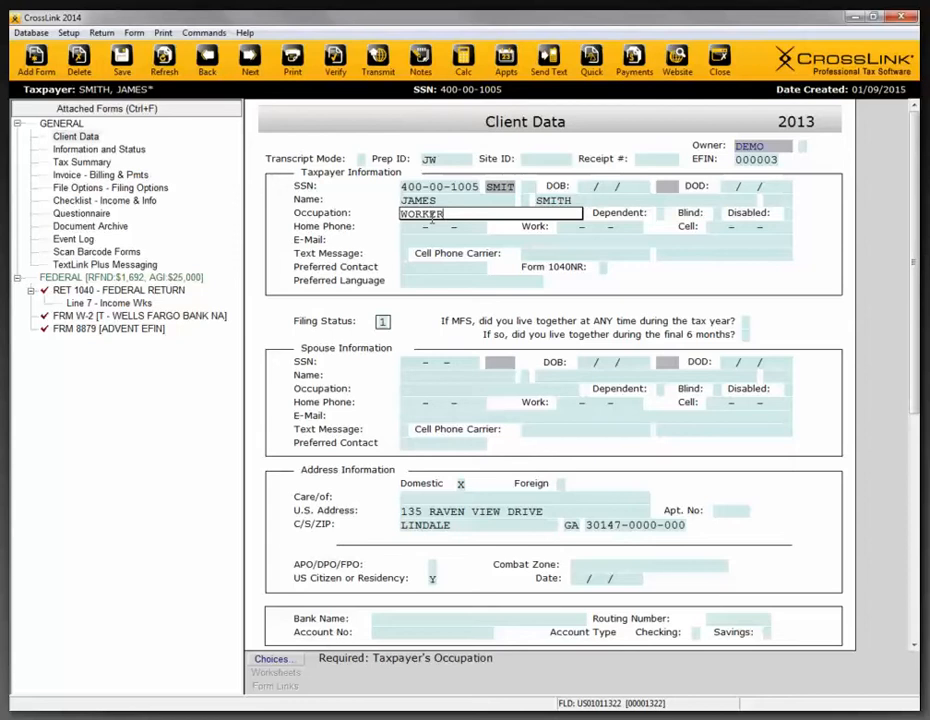
- Enter the taxpayer's cell phone number and mark the Text Message consent box with an X
click(404, 255)
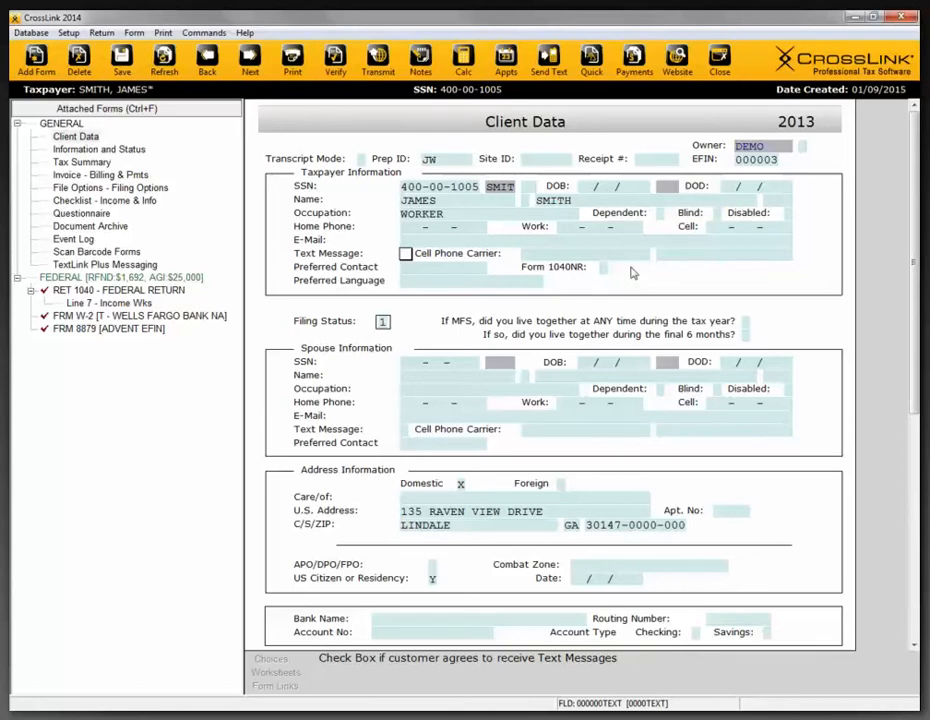
click(717, 230)
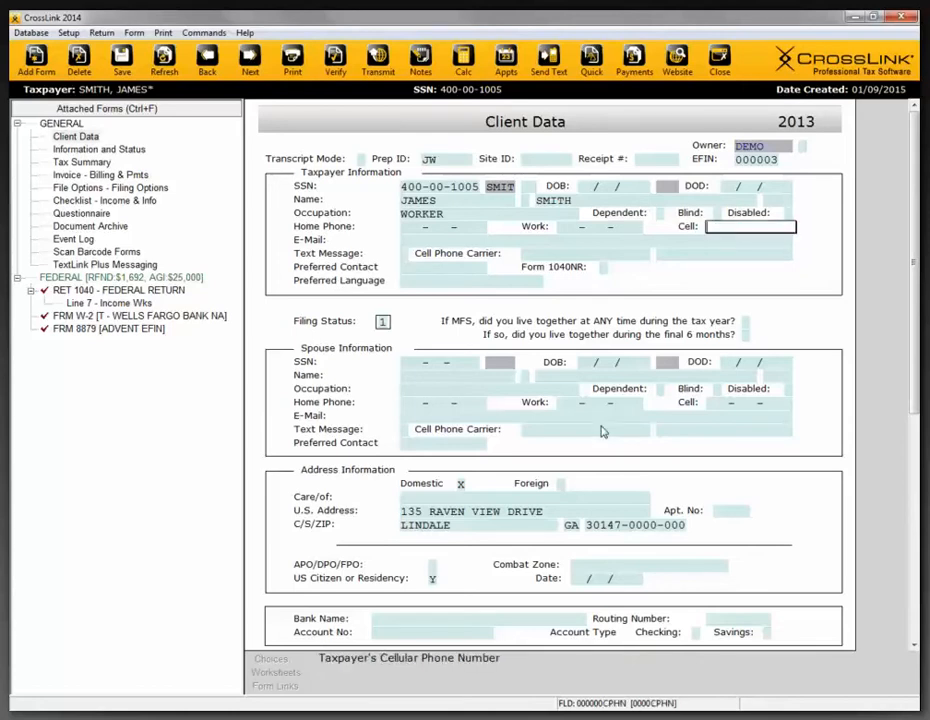
click(405, 253)
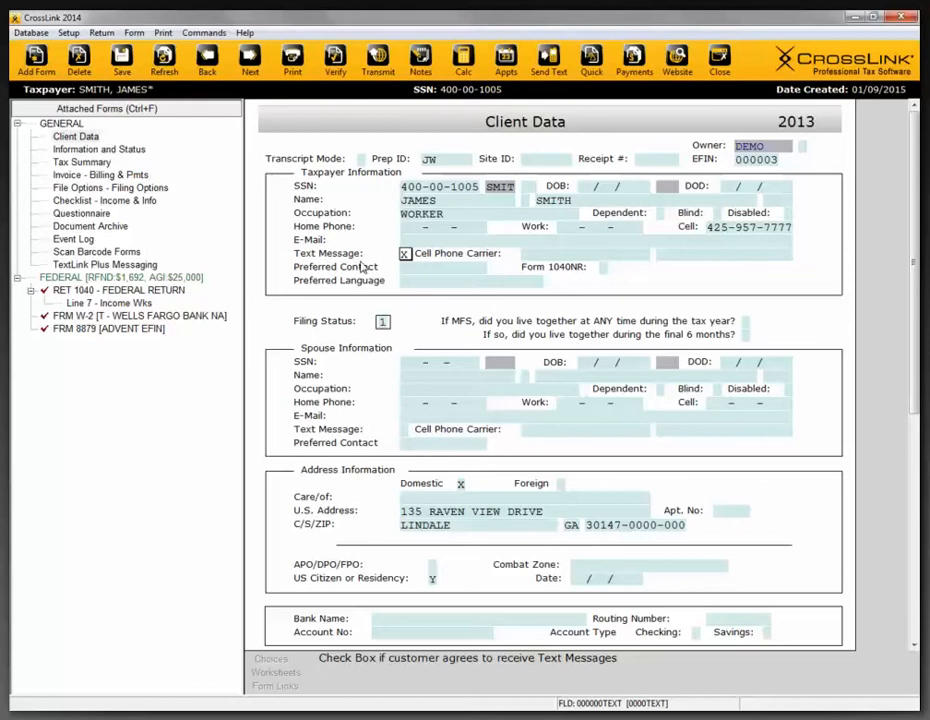
- Set the taxpayer's cell phone carrier to at&t from the carrier choices and check its texting domain field
key(Tab)
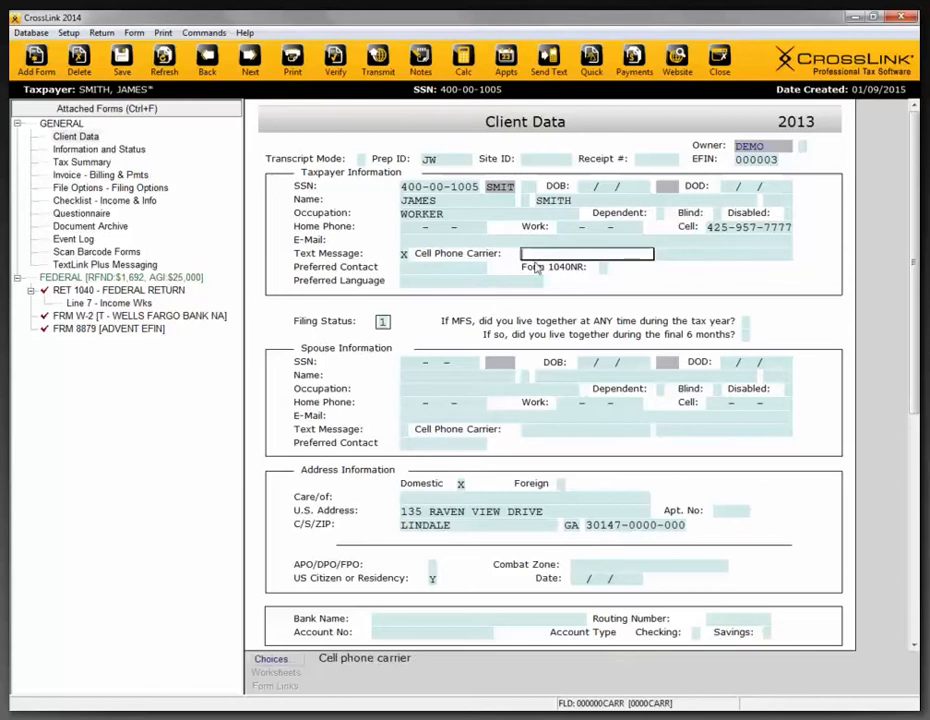
click(270, 660)
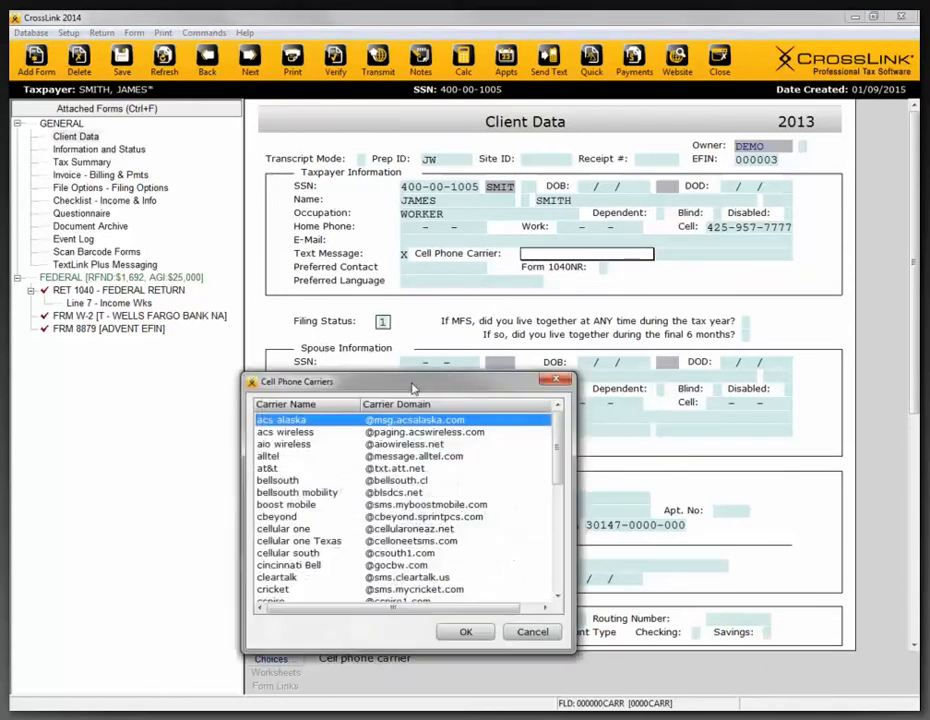
drag(411, 378, 351, 200)
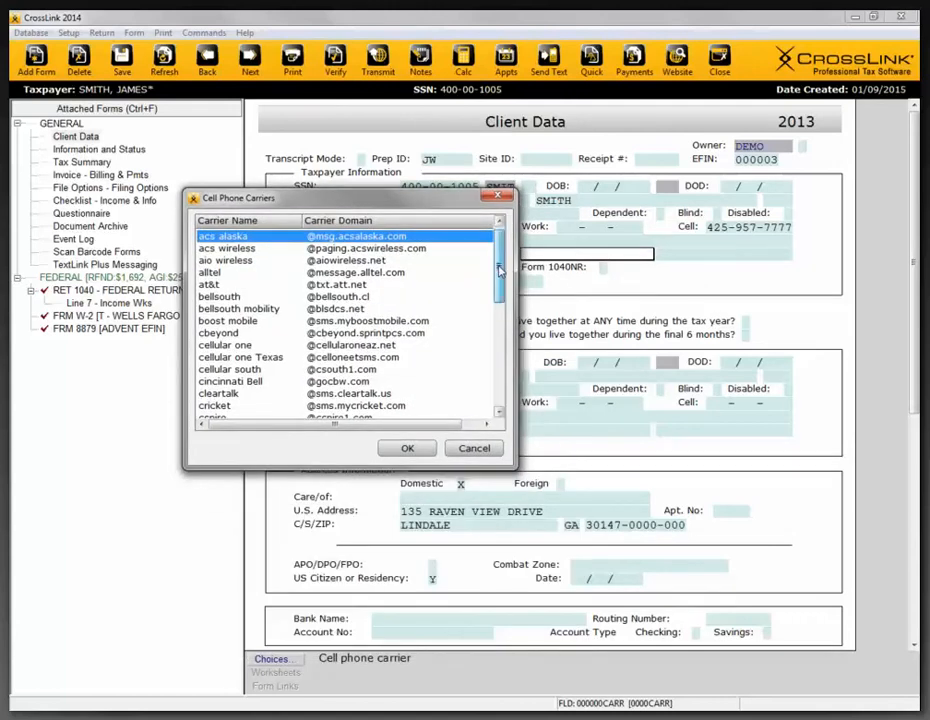
drag(500, 268, 516, 253)
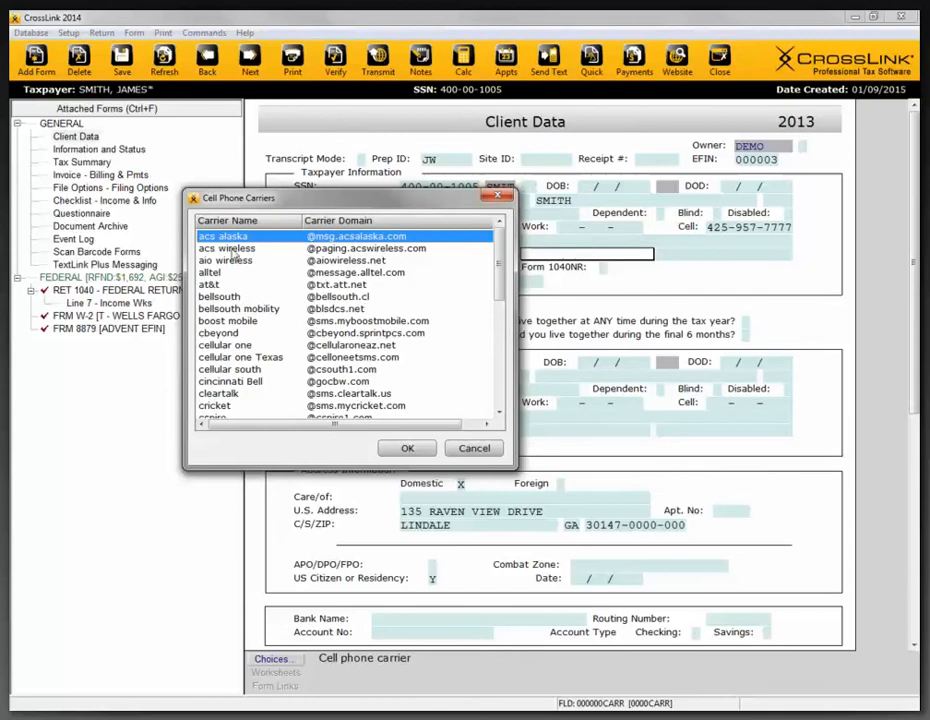
click(214, 286)
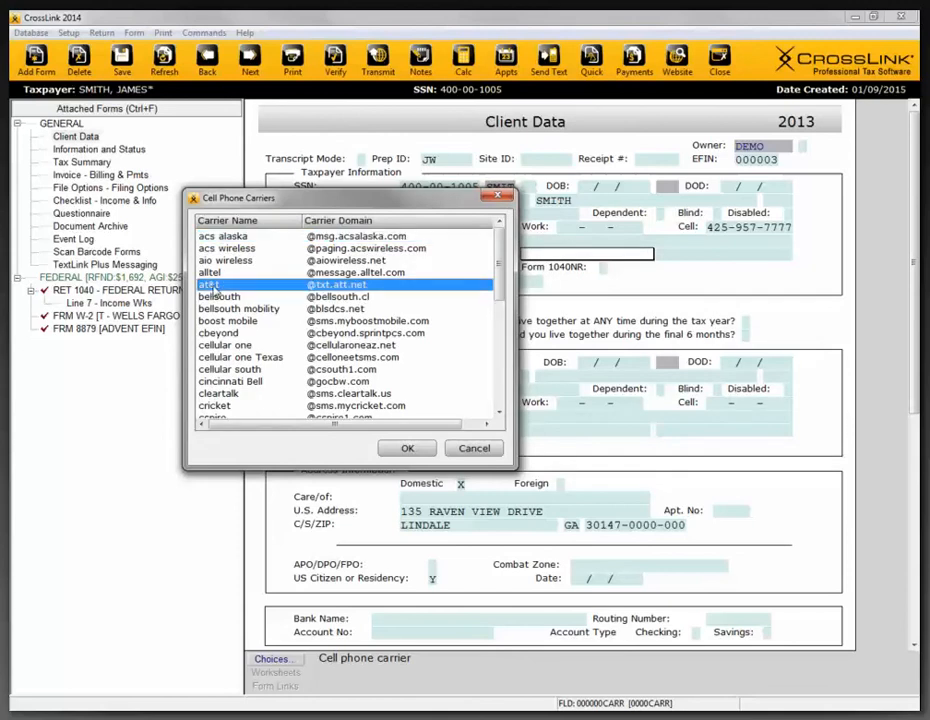
double_click(212, 287)
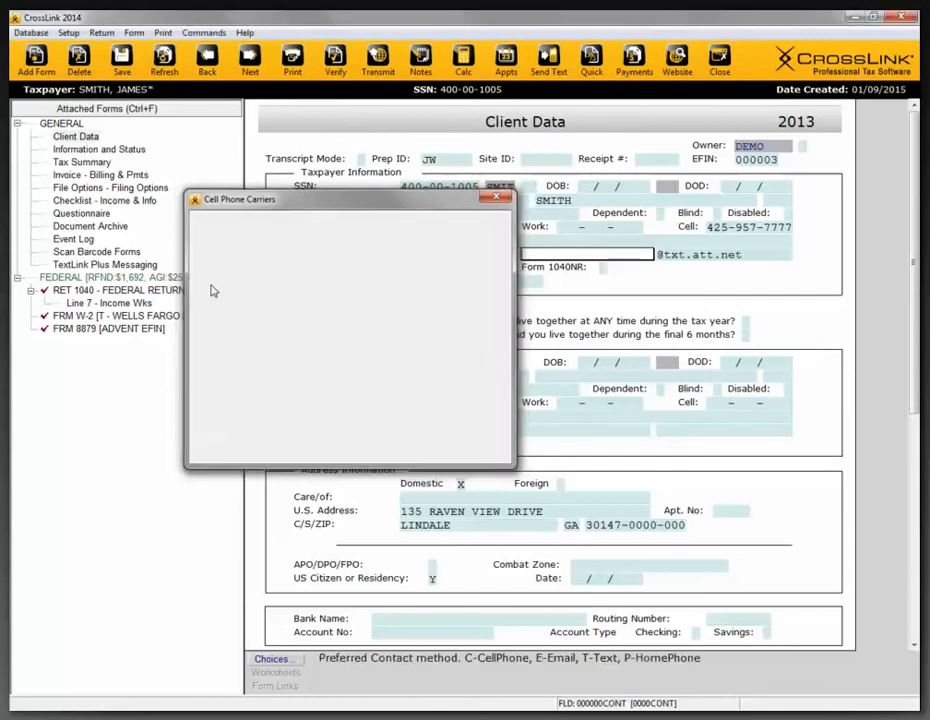
double_click(751, 255)
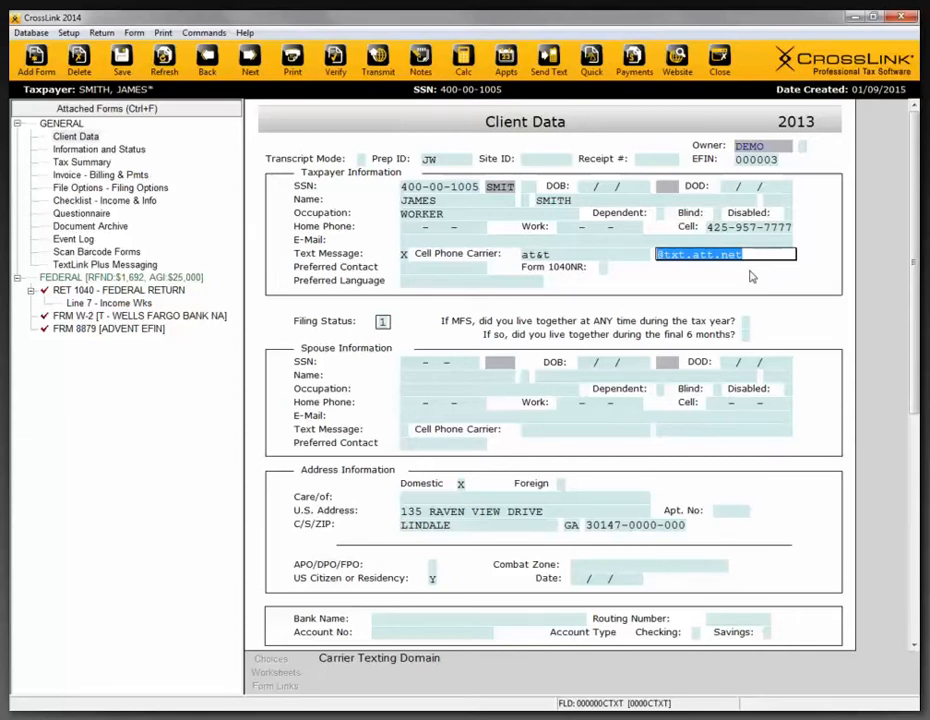
- Set the filing status to 2 (married filing jointly) and move on to the field that follows it
click(383, 322)
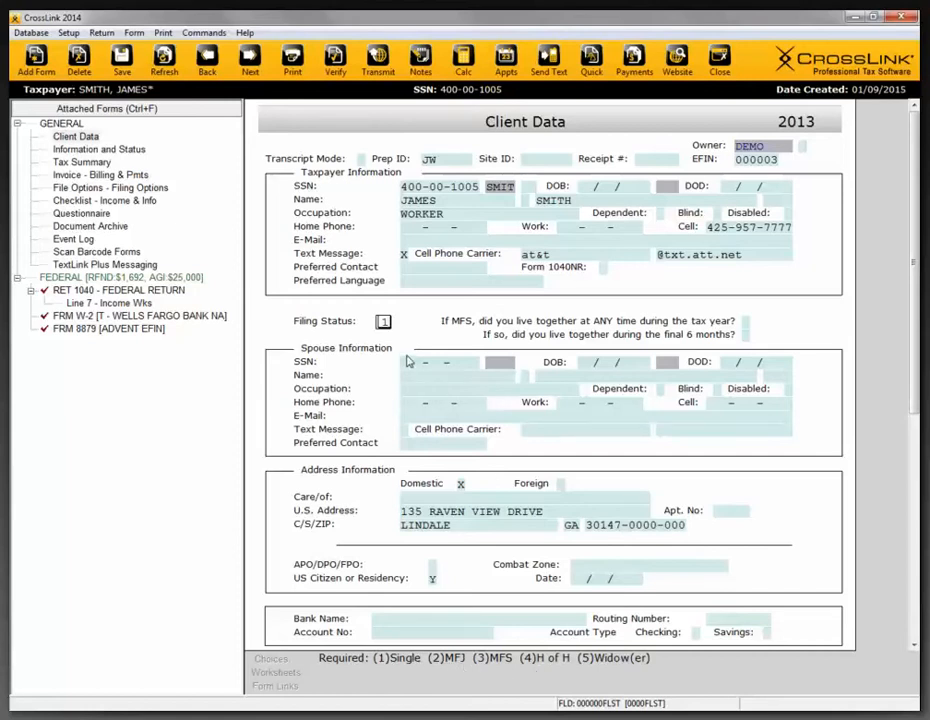
key(Return)
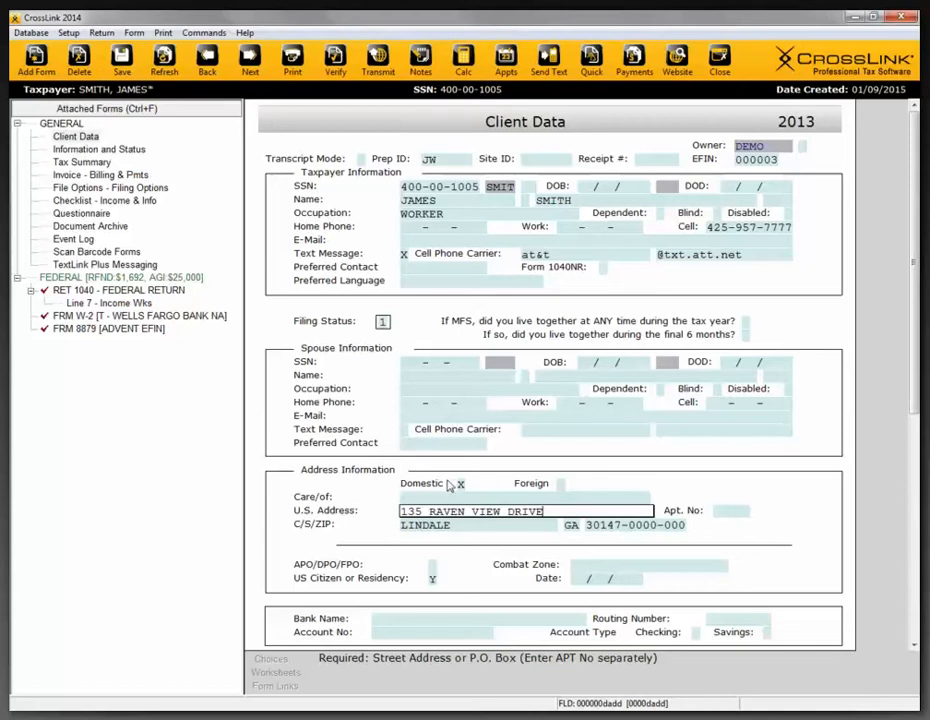
click(386, 324)
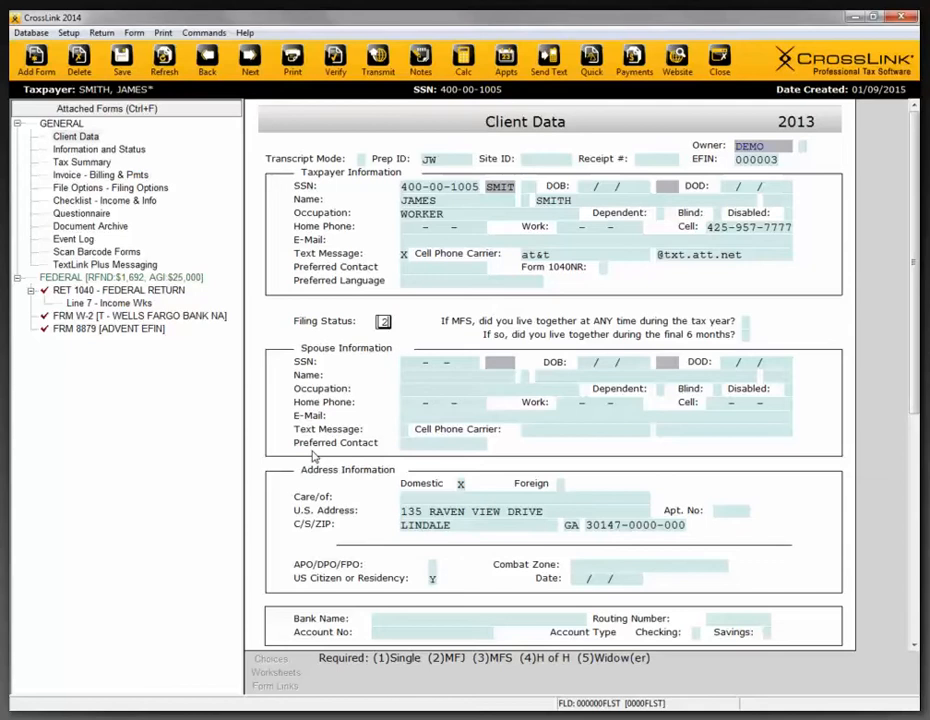
key(Return)
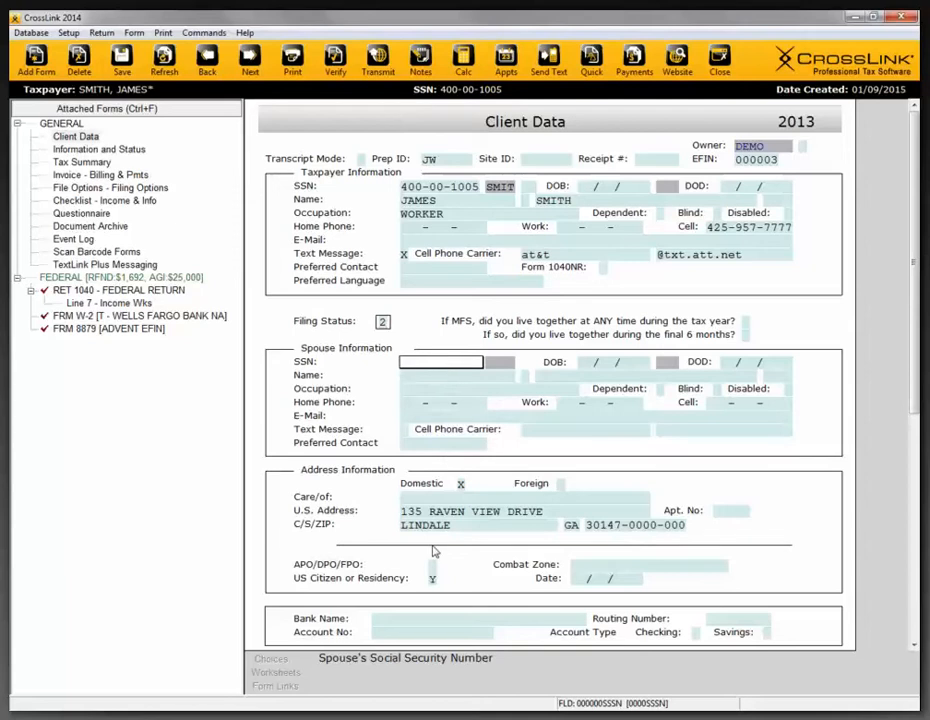
- Set the filing status to 4 (head of household)
click(382, 321)
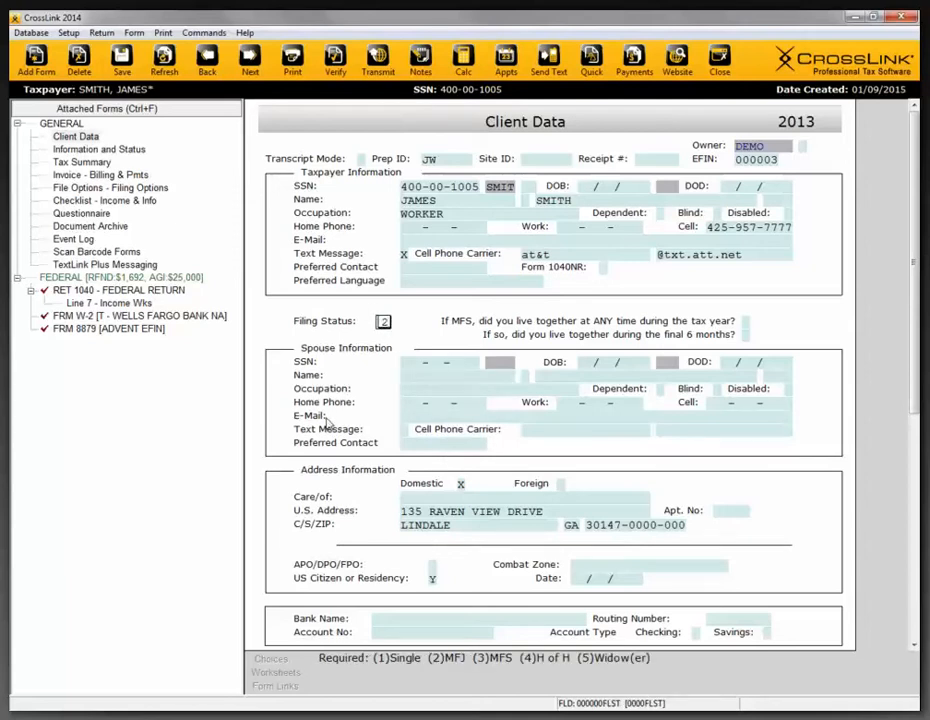
key(Return)
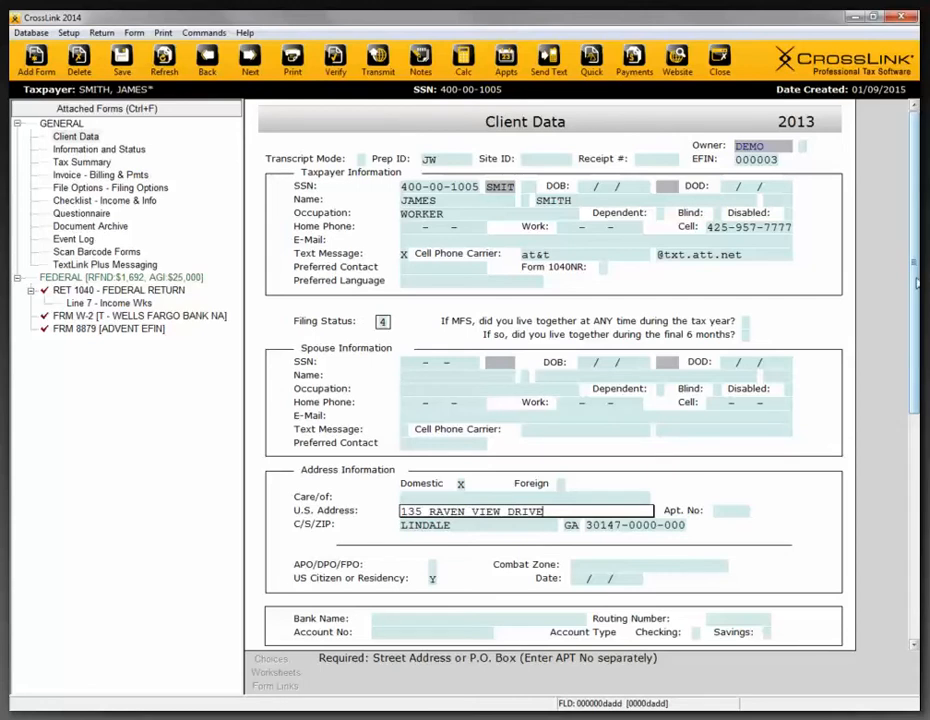
- View the choices for the Combat Zone field in Address Information and close the list without selecting one
drag(916, 283, 916, 477)
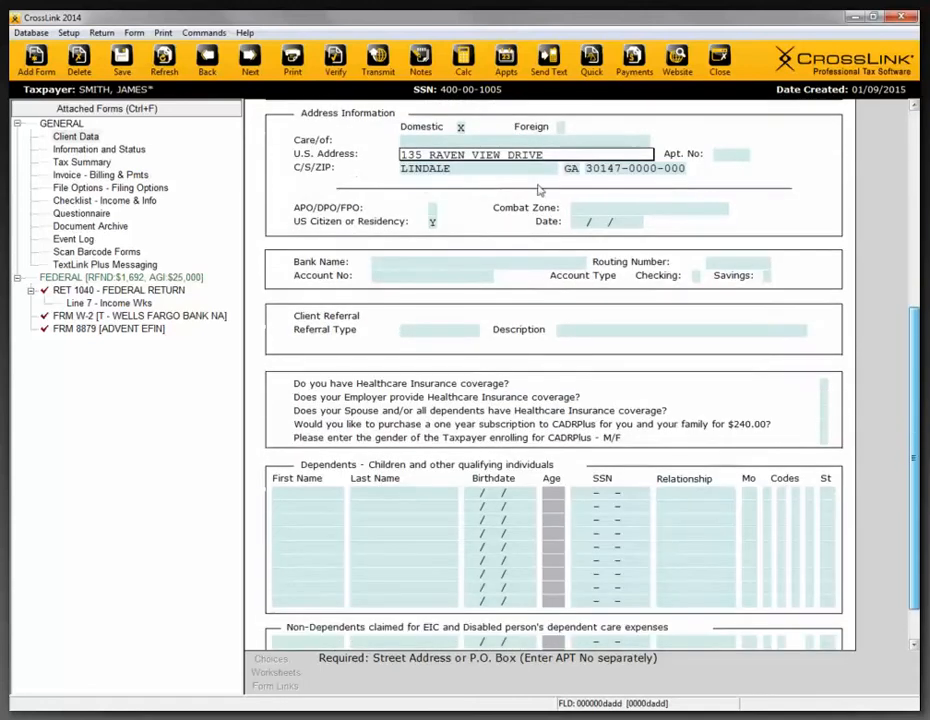
click(679, 212)
click(268, 660)
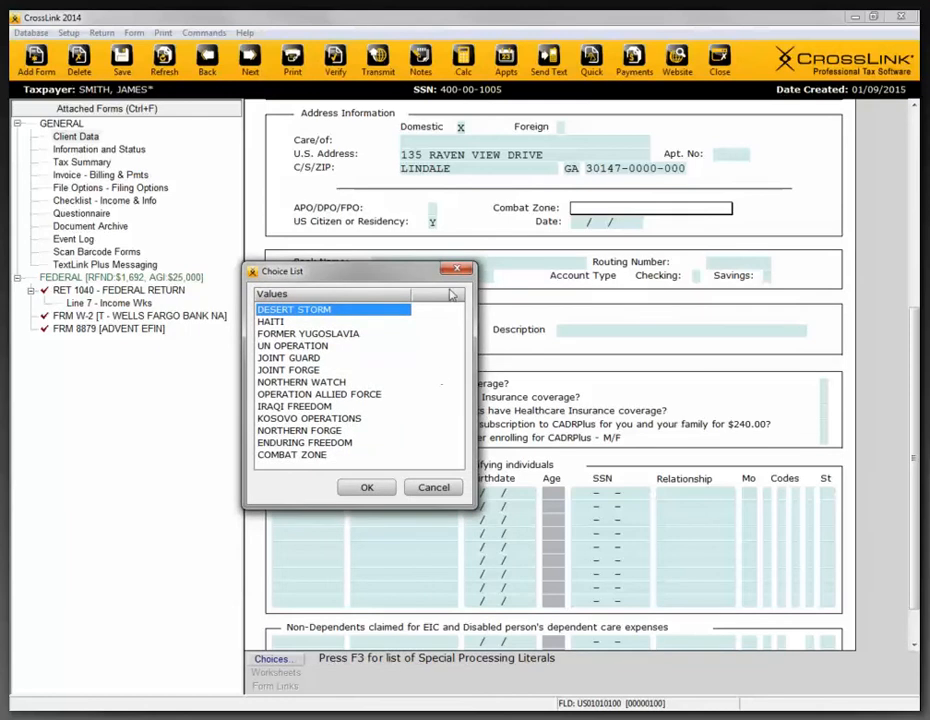
click(457, 272)
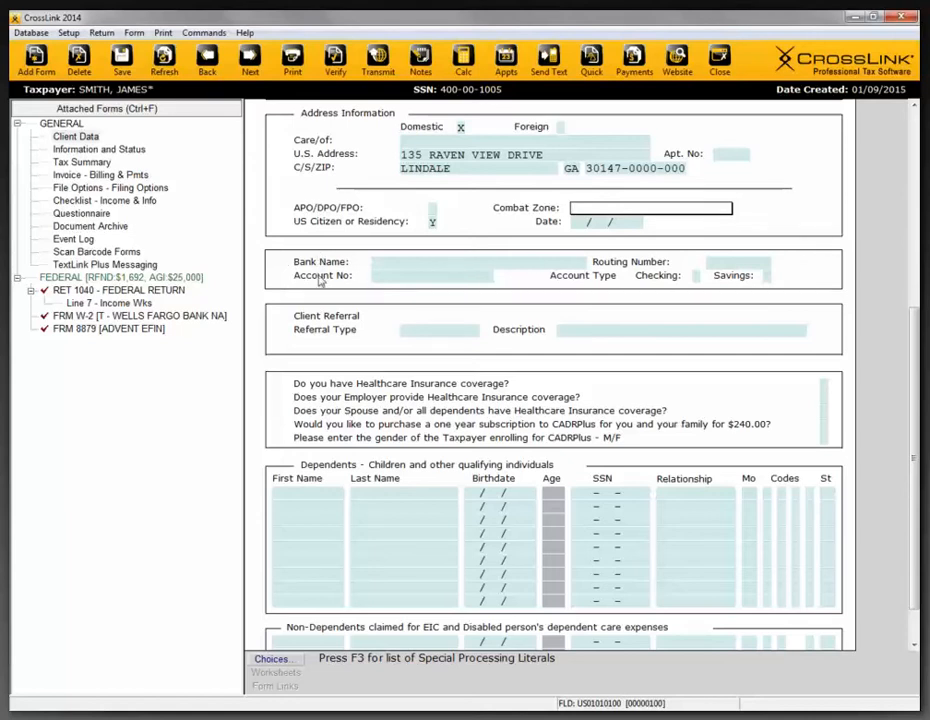
- Fill in the Bank Name and Routing Number with BANK OF AMERICA from the Banks / Credit Unions choices
click(486, 263)
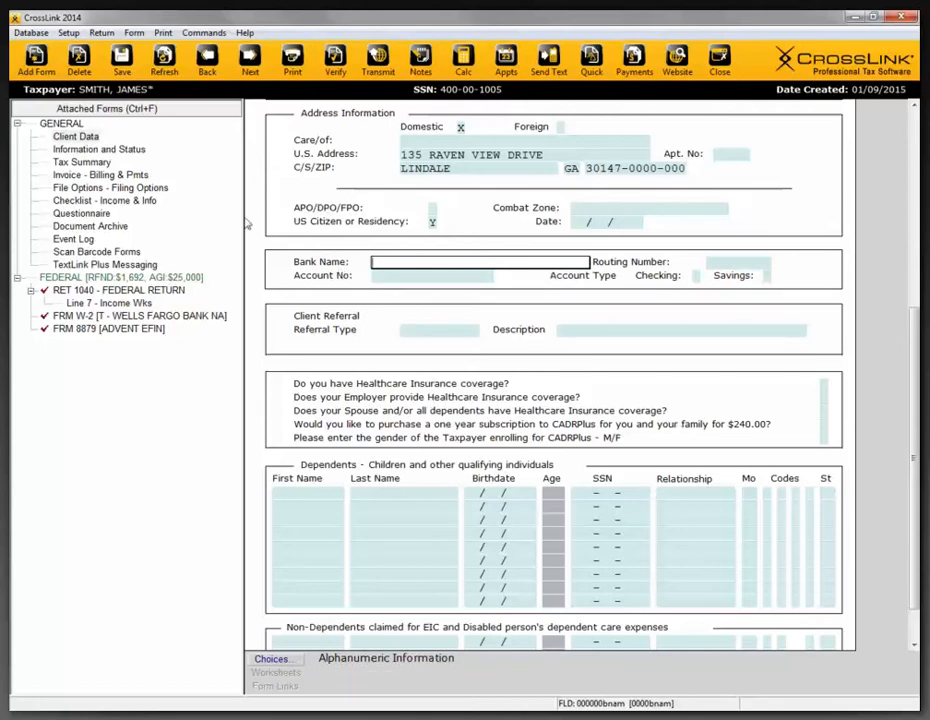
click(31, 32)
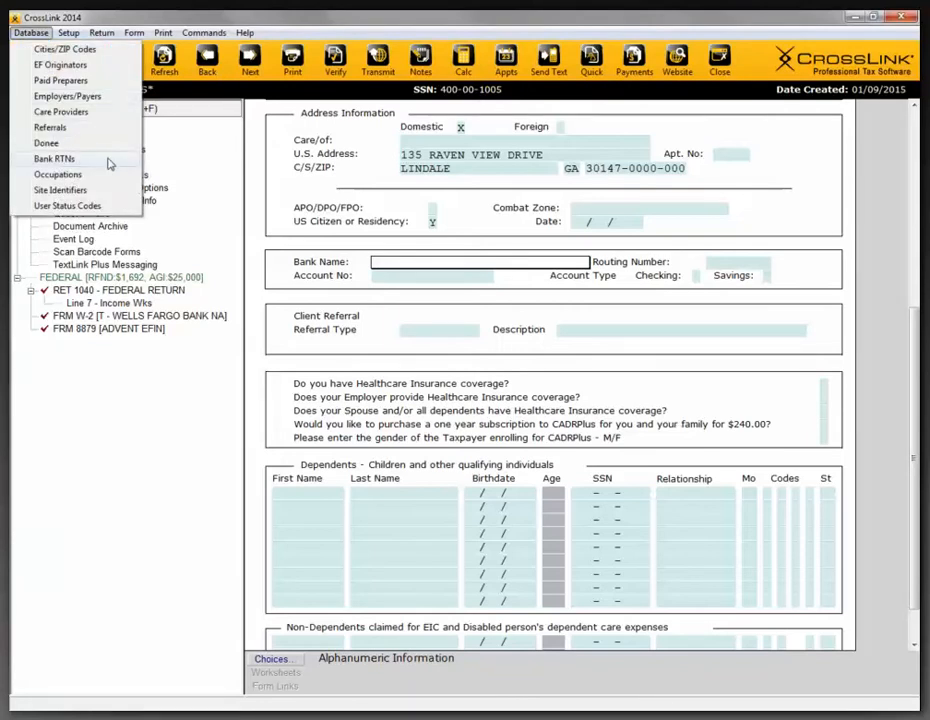
click(291, 270)
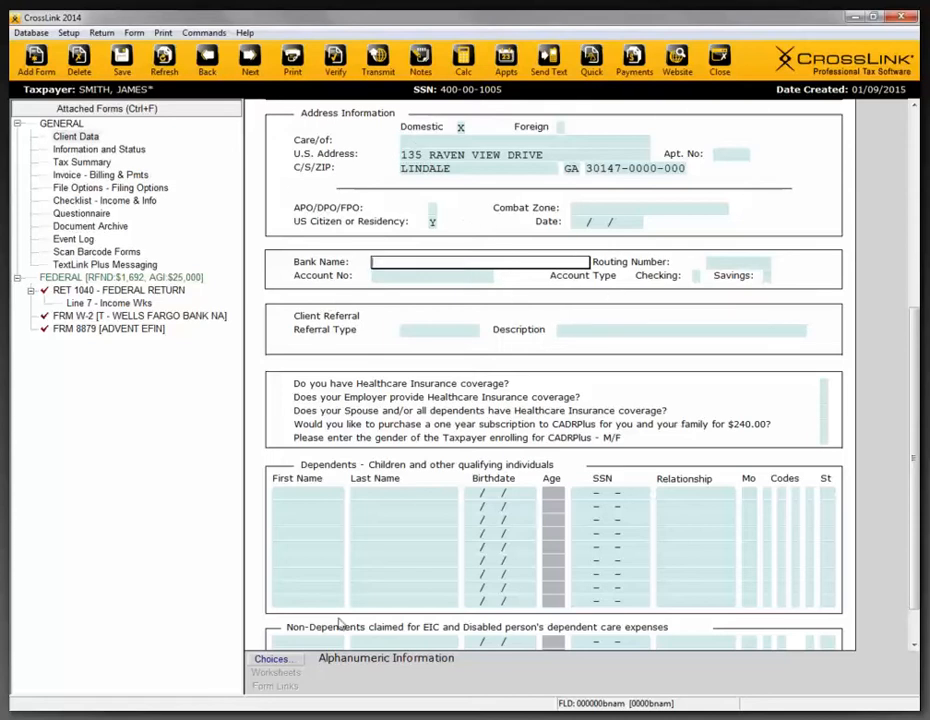
click(285, 659)
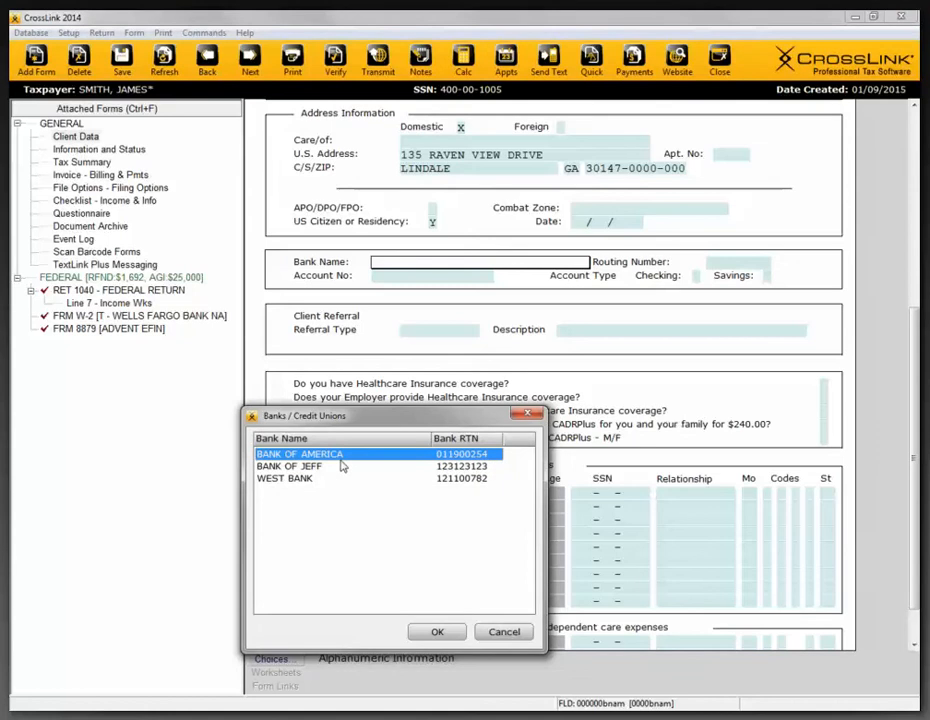
double_click(341, 456)
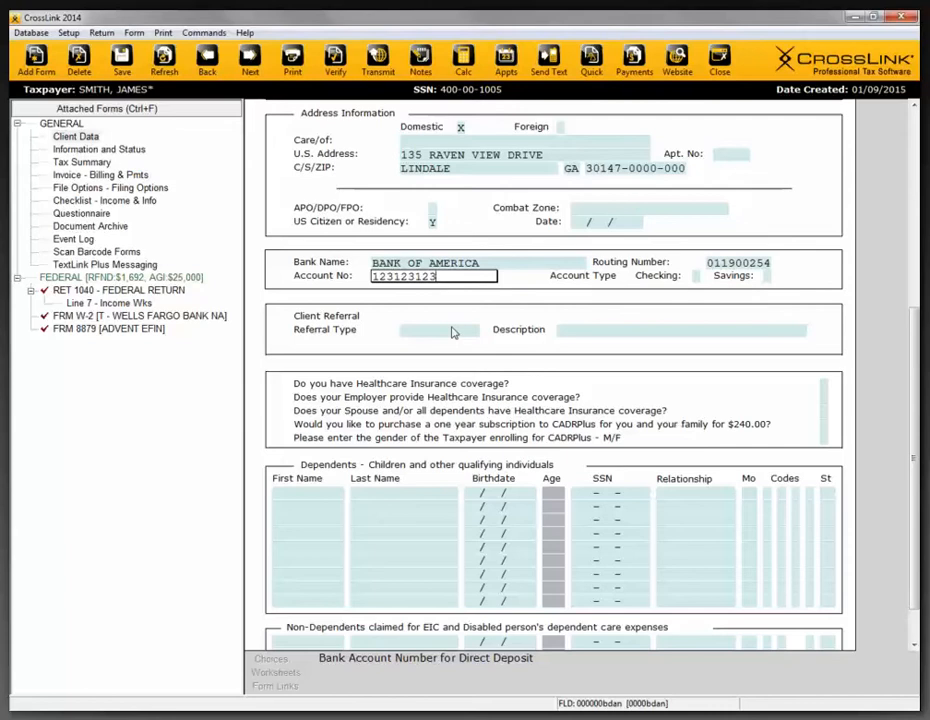
- Try the double-entry validation by entering the direct deposit account number and re-entering a mismatching value
key(Return)
drag(339, 102, 458, 357)
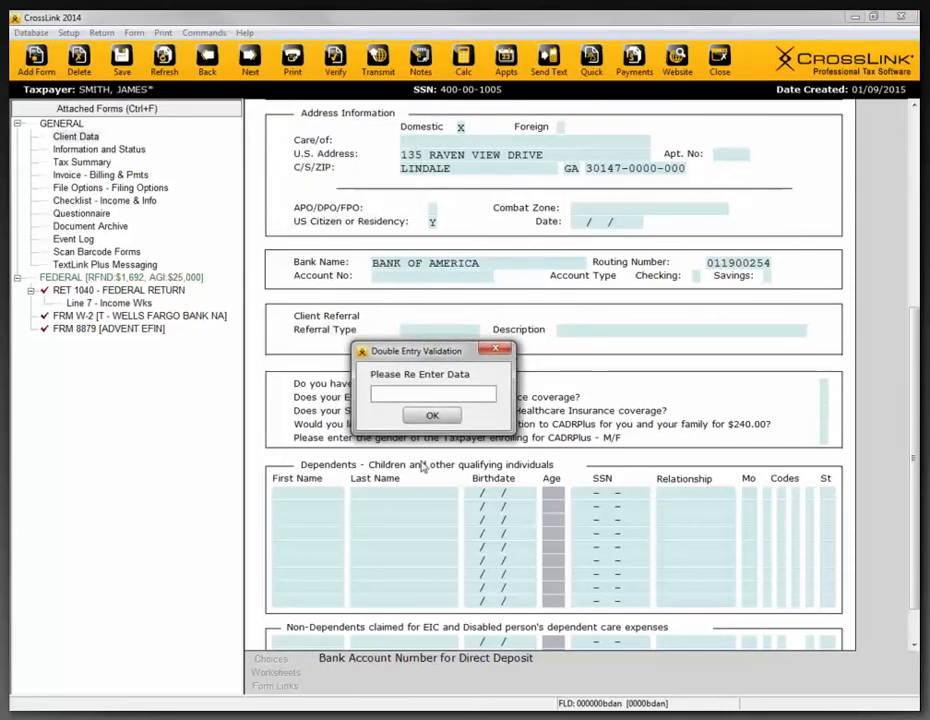
text(1)
click(430, 415)
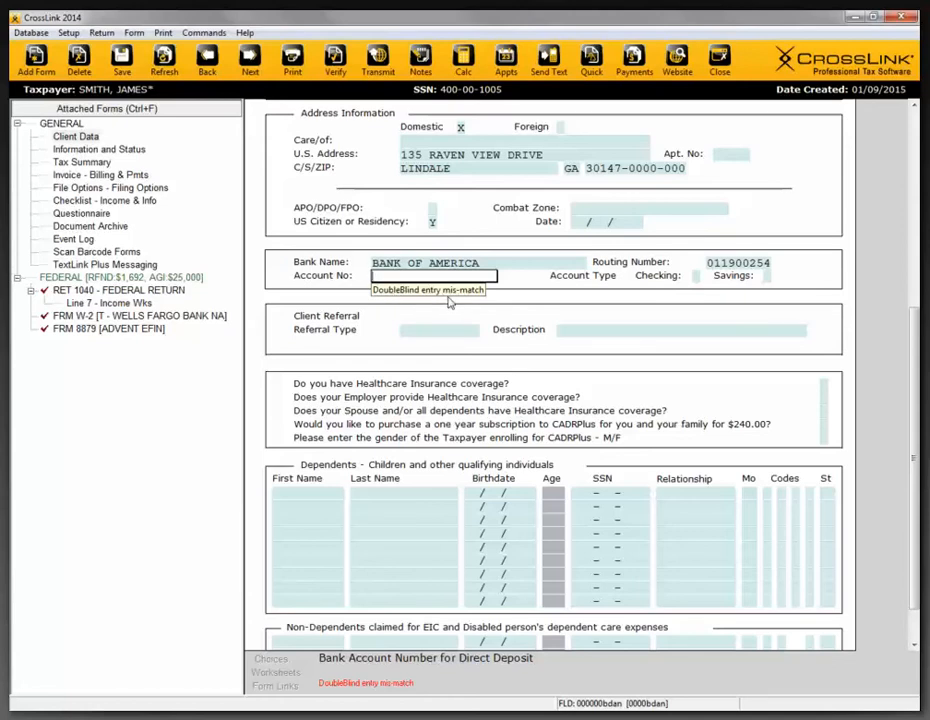
- Enter the direct deposit account number, re-enter it identically for validation, and mark the account type as Checking
text(123123)
key(Return)
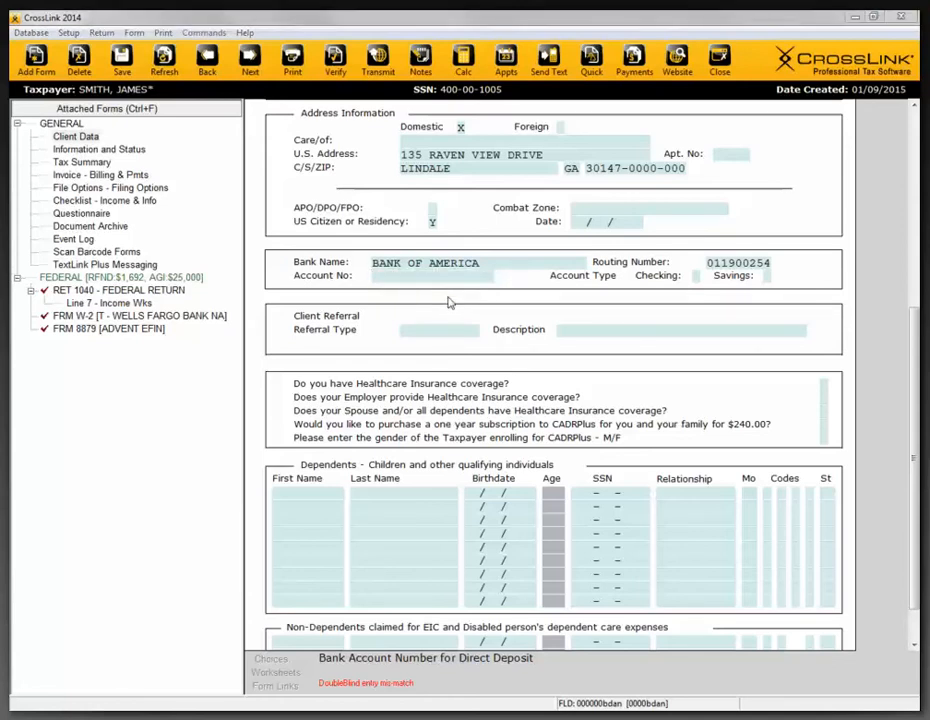
text(123123123)
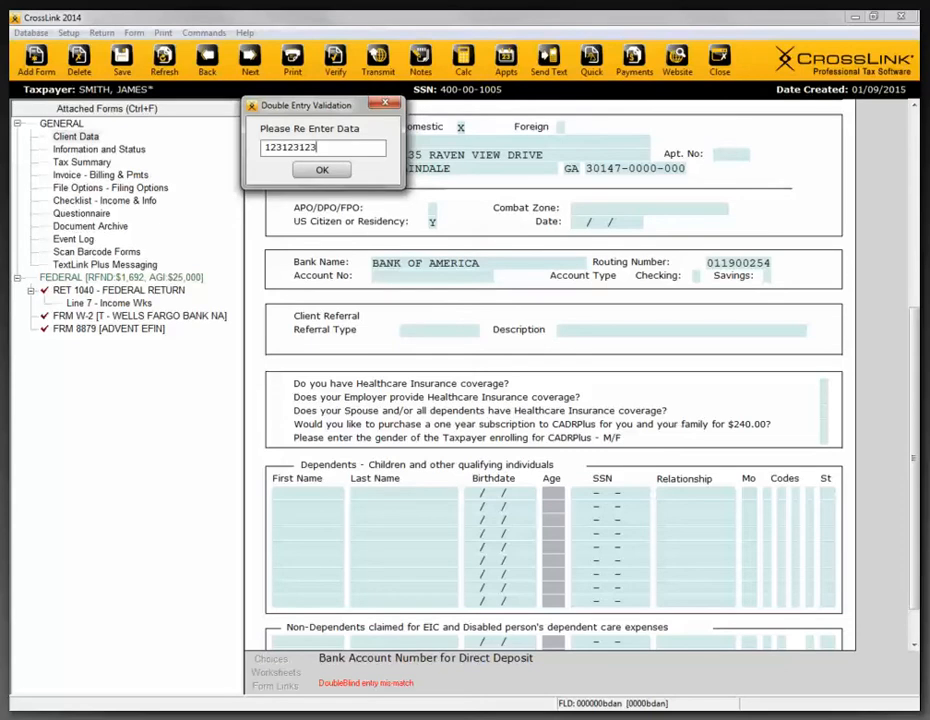
key(Return)
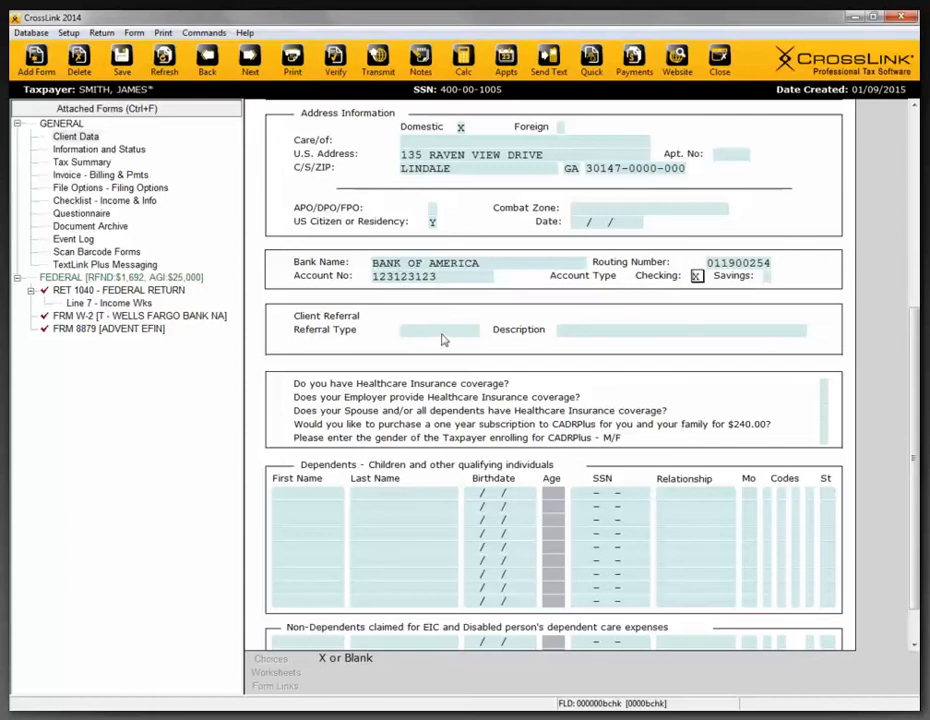
- Review the custom entries in the Referrals database that feed the Referral Type field and close the database
click(420, 330)
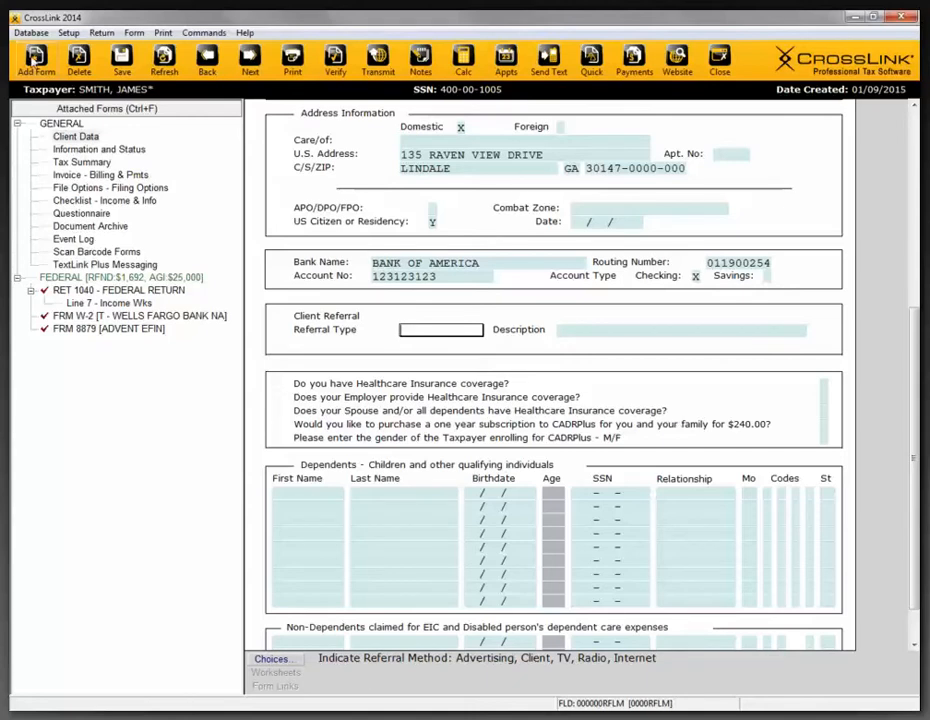
click(41, 33)
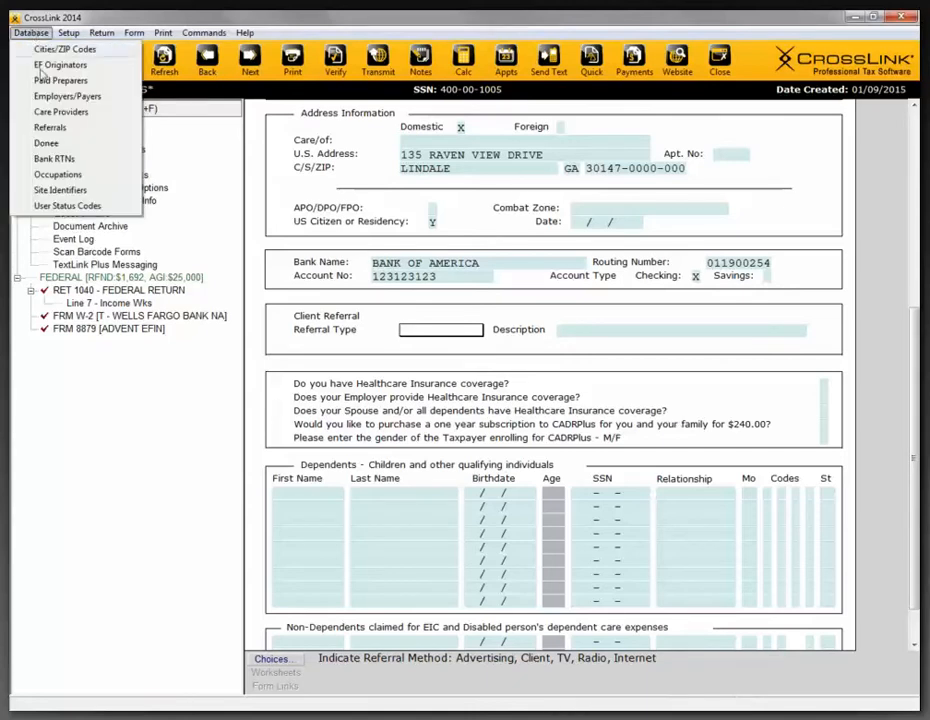
click(78, 130)
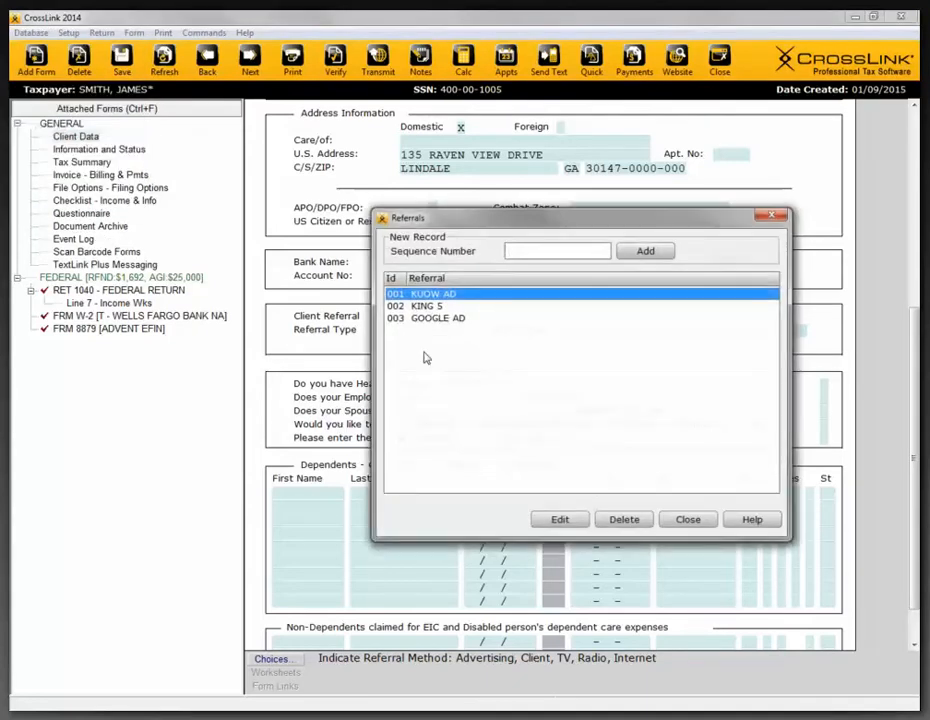
drag(470, 221, 470, 404)
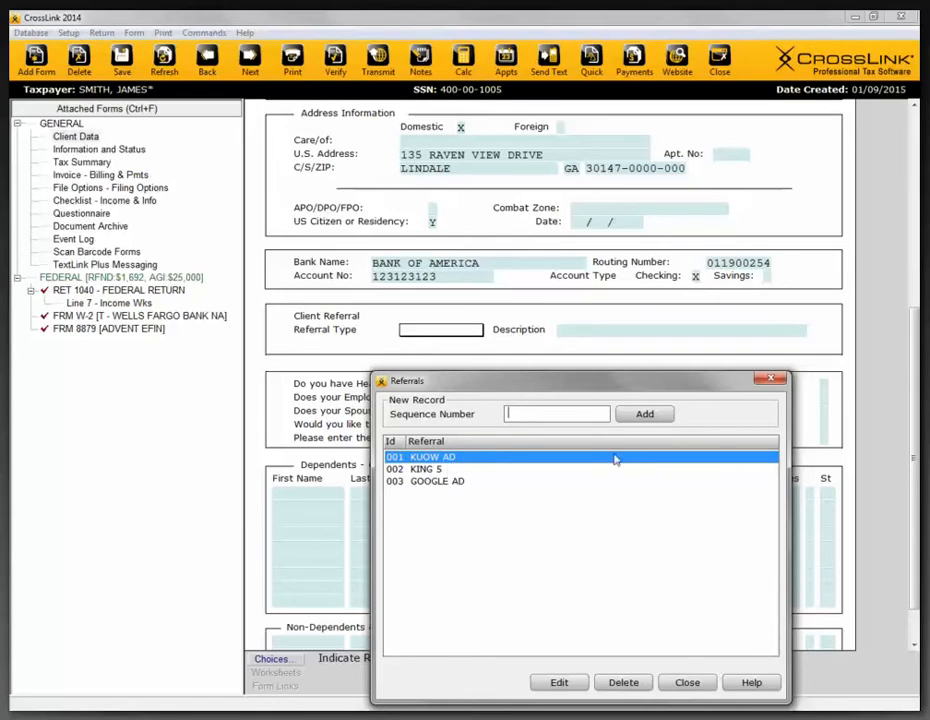
click(773, 381)
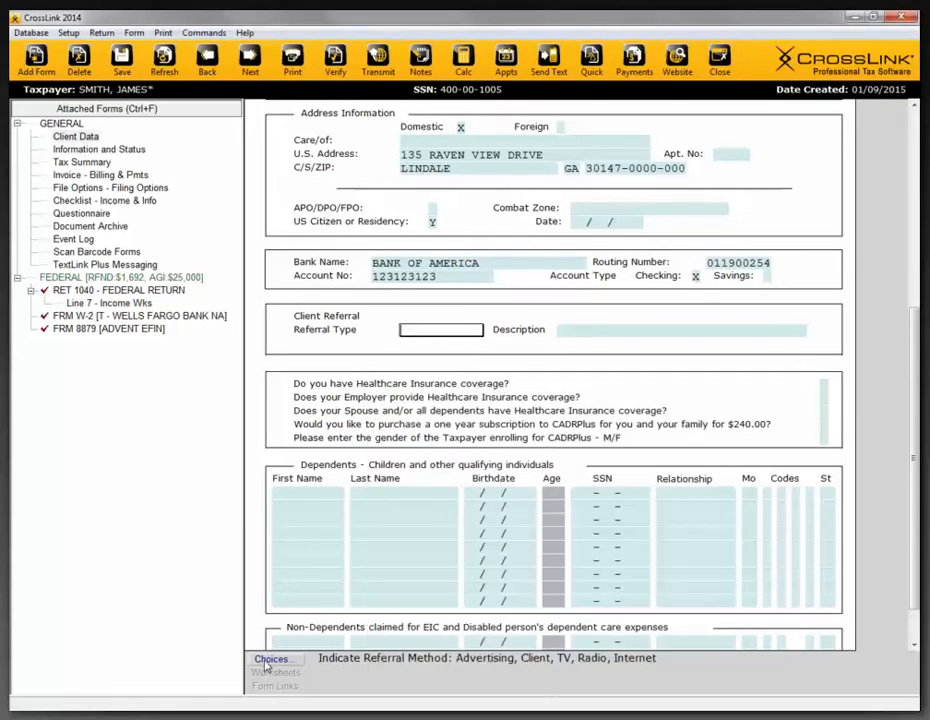
- Examine the available choices for the Referral Type field, including KING 5 and FLYER, and close the list without choosing one
click(270, 660)
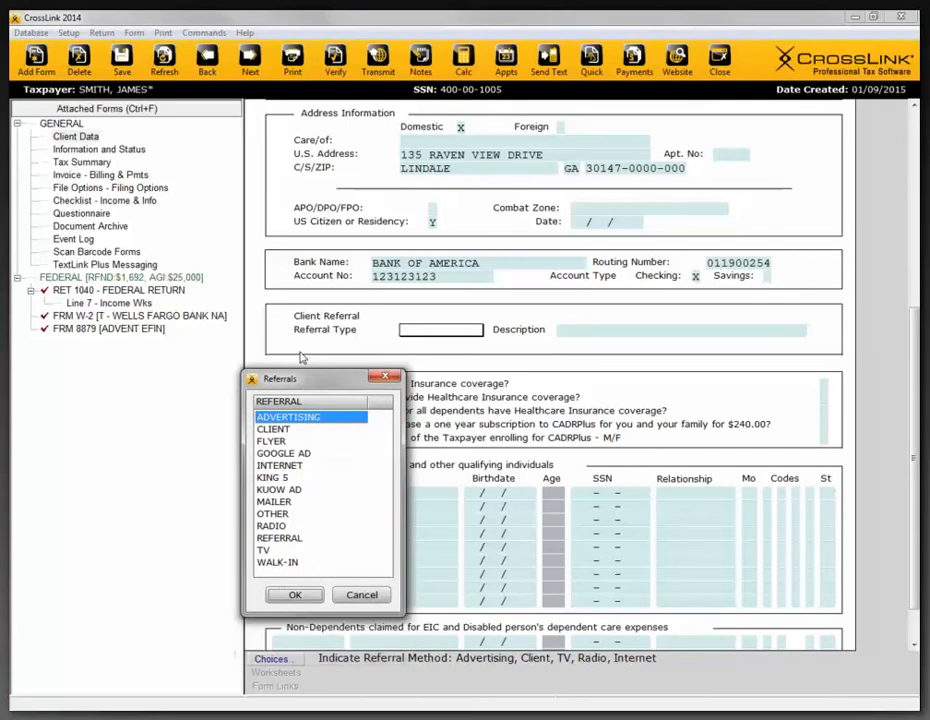
drag(305, 418, 141, 314)
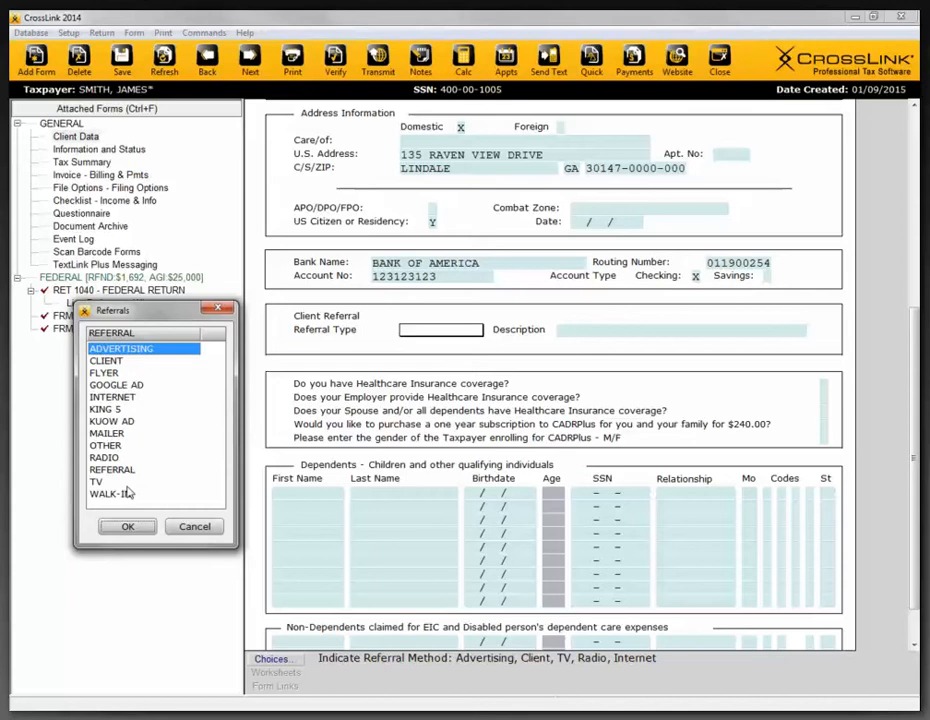
drag(236, 312, 399, 381)
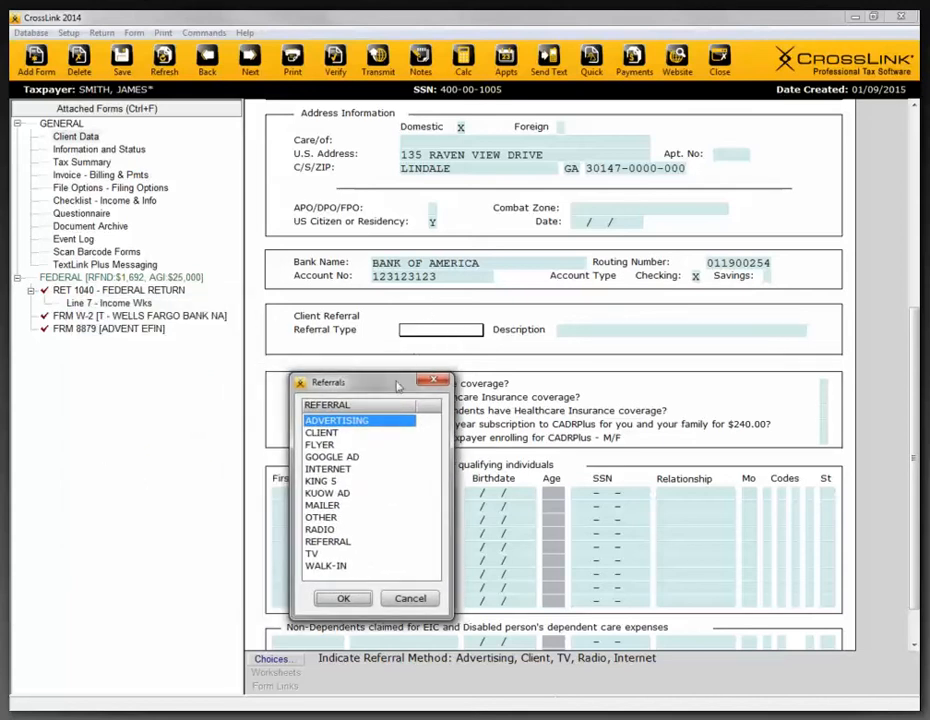
drag(397, 383, 472, 367)
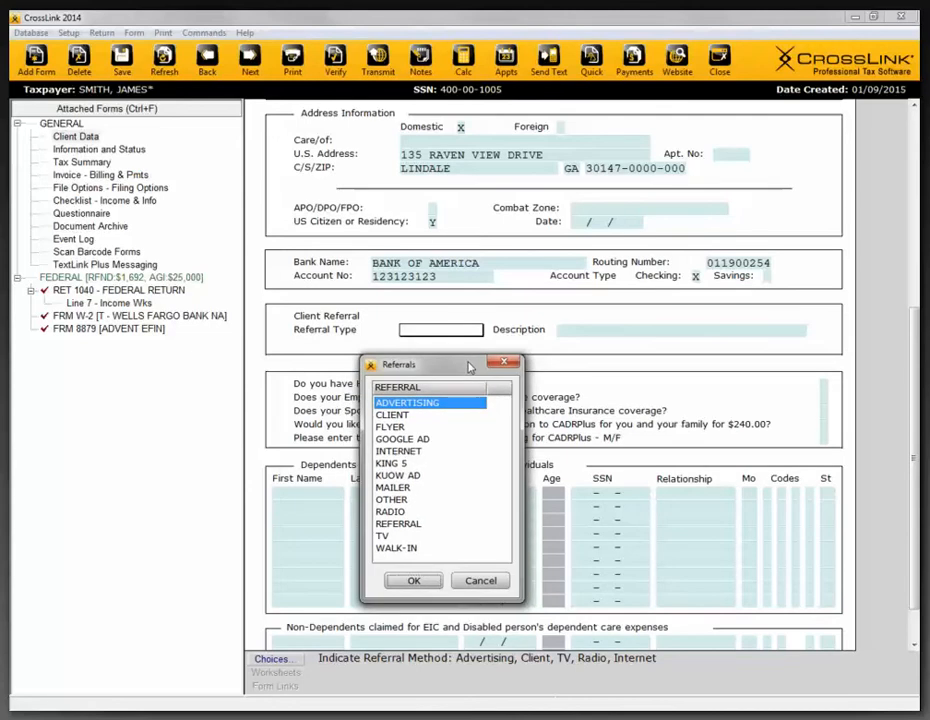
click(400, 463)
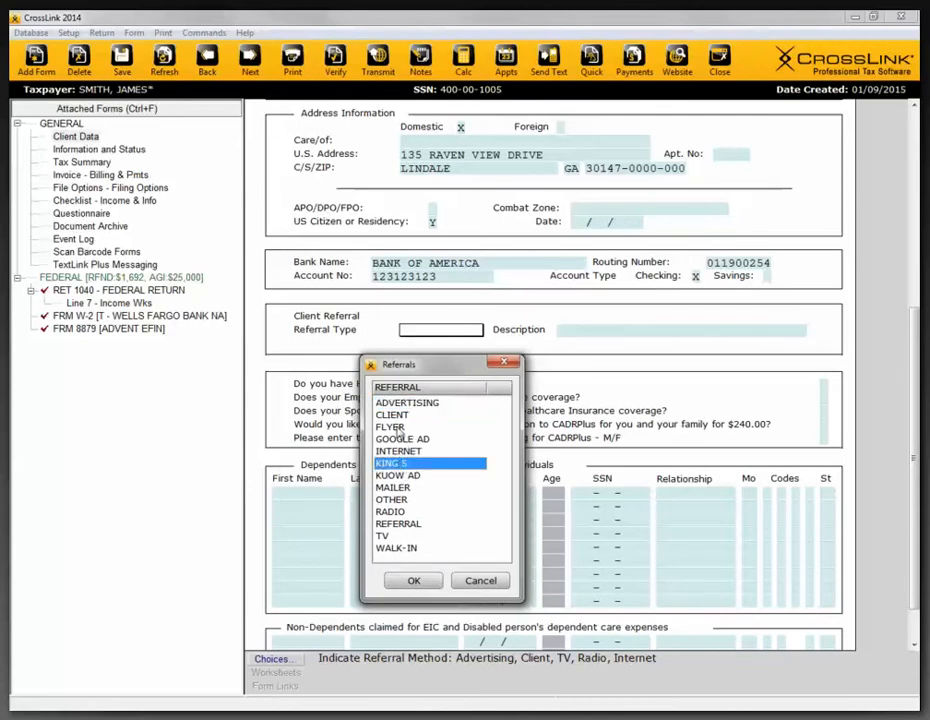
click(398, 428)
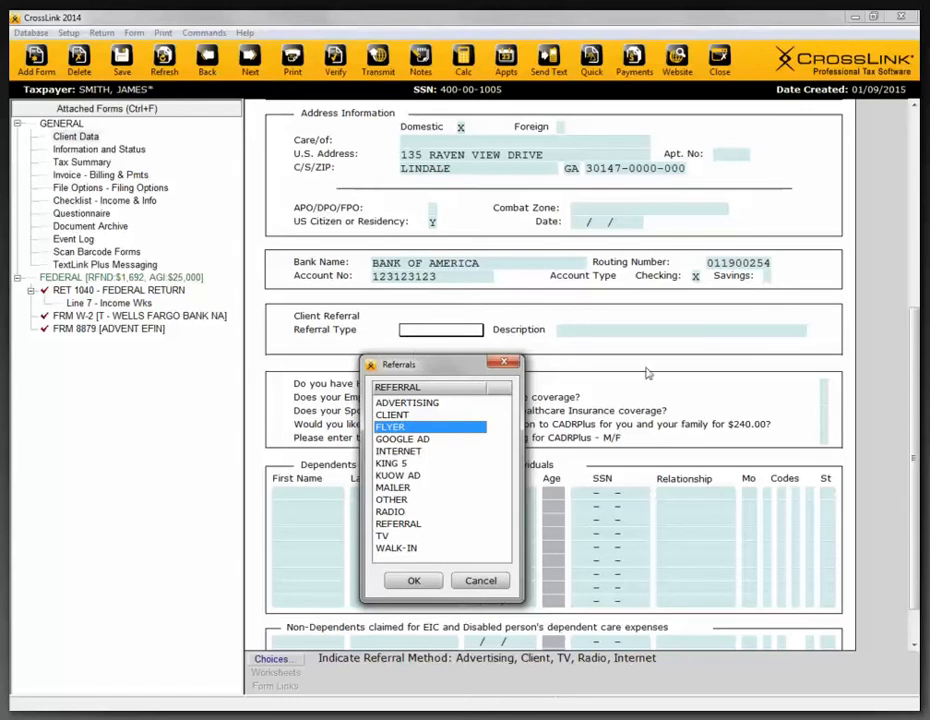
click(505, 362)
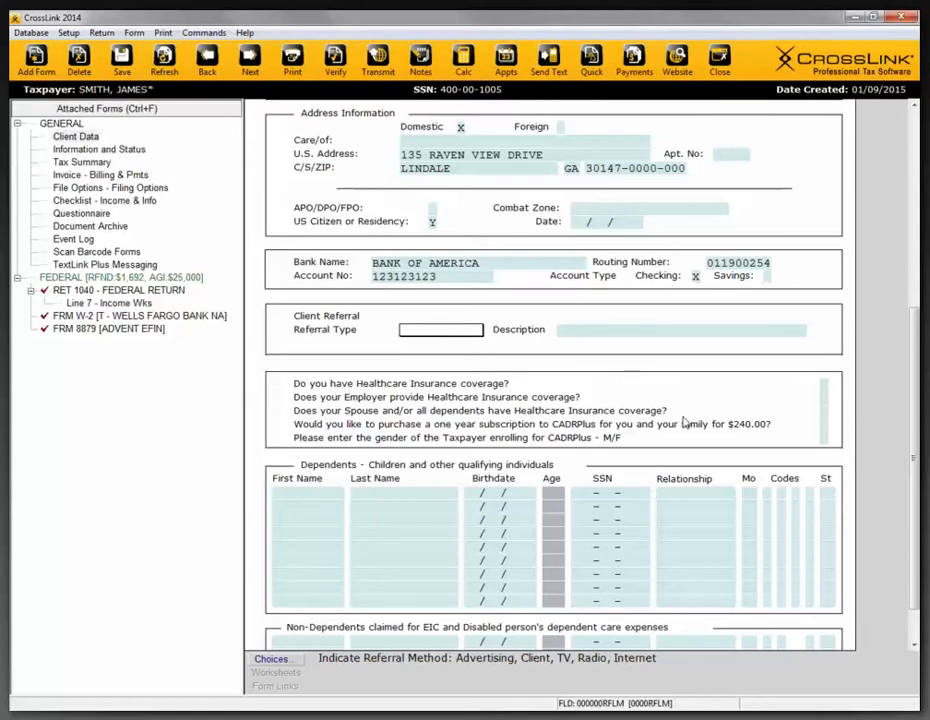
- View the Overflow Statement worksheet for additional dependents from the first dependent row and close it
scroll(684, 422, down, 2)
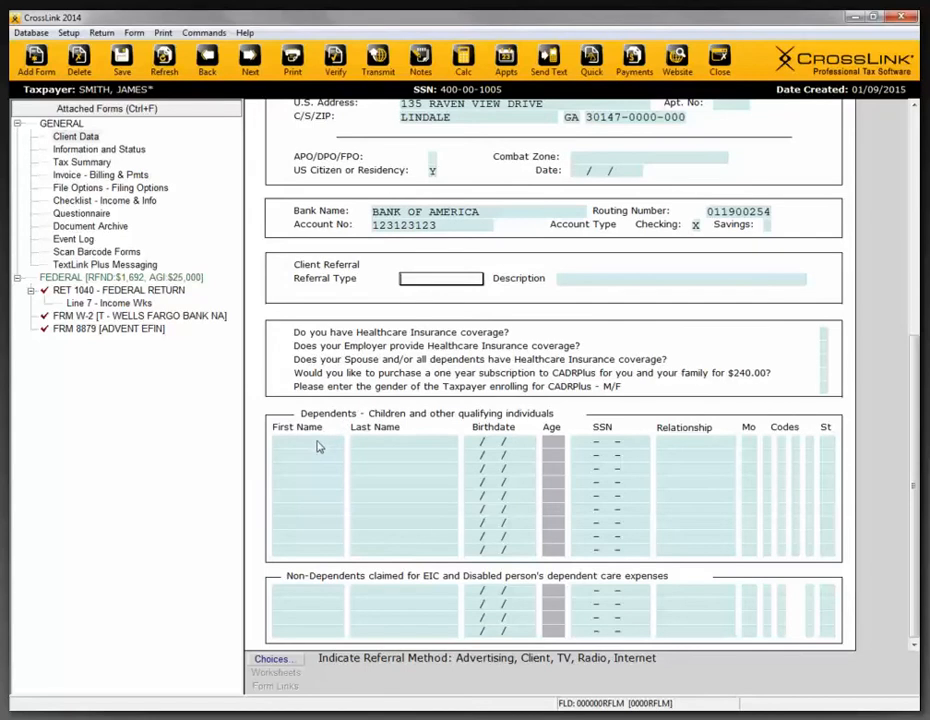
click(318, 446)
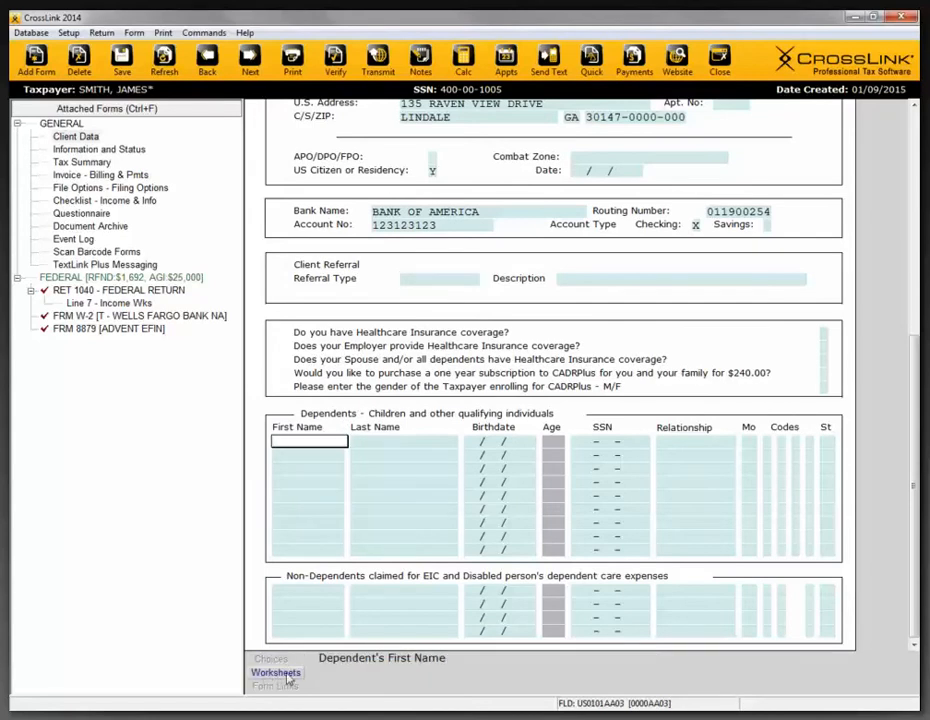
click(285, 677)
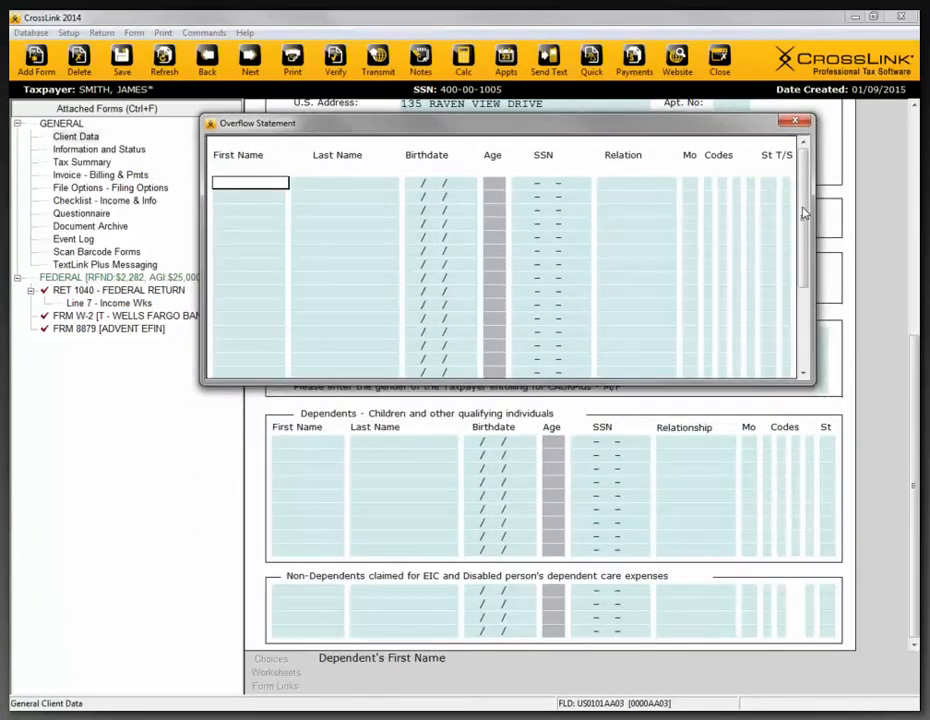
mouse_move(803, 210)
mouse_down()
mouse_move(805, 258)
mouse_move(805, 202)
mouse_up()
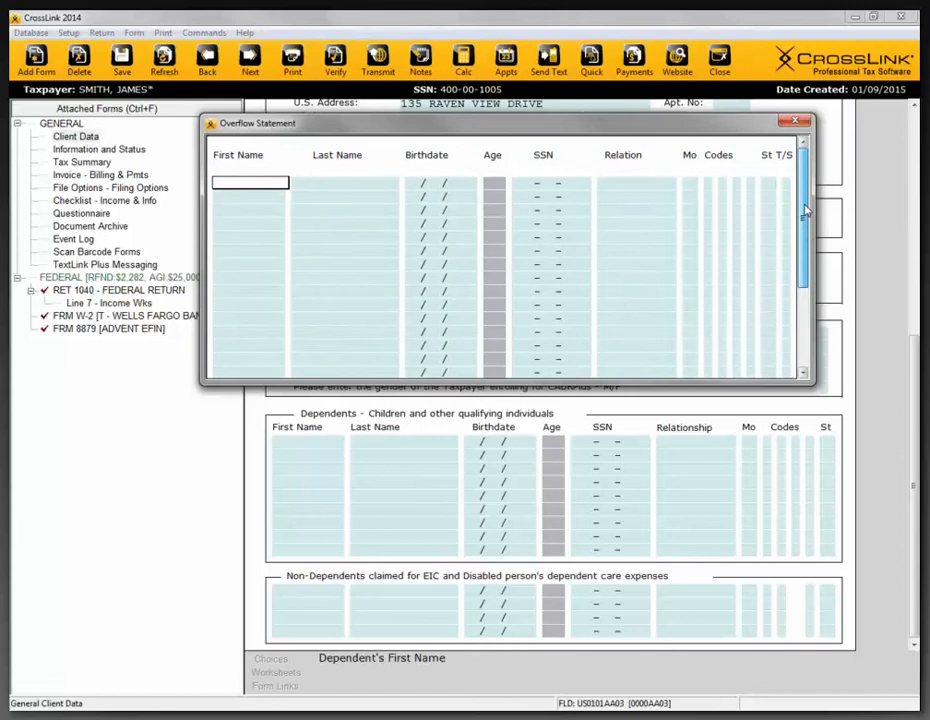
drag(801, 286, 803, 205)
click(796, 122)
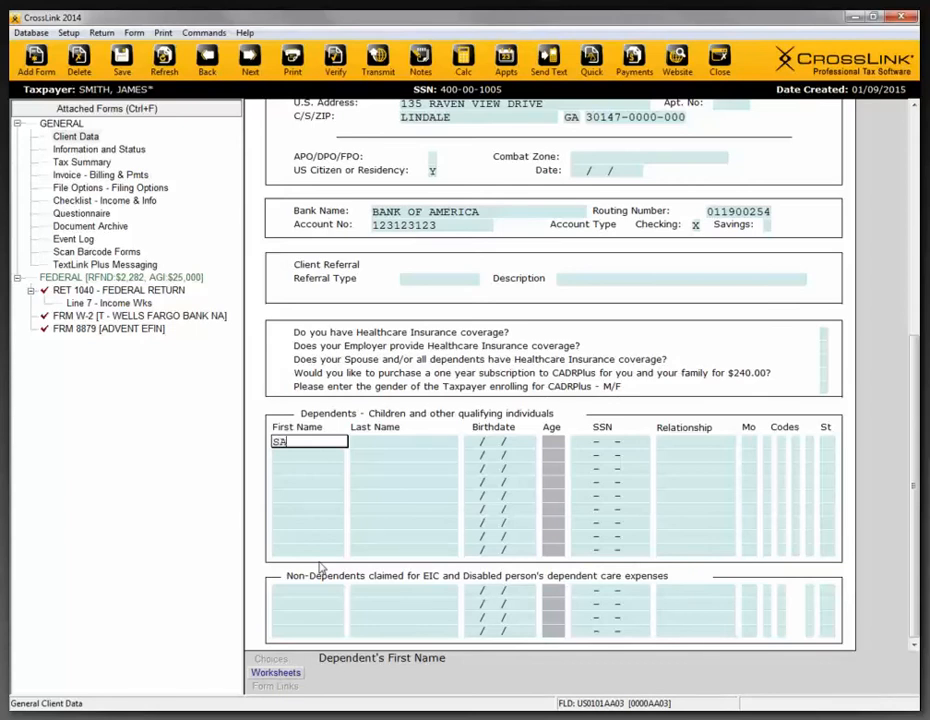
- Enter the first dependent's first name, last name, birthdate and SSN in the Dependents section
key(Tab)
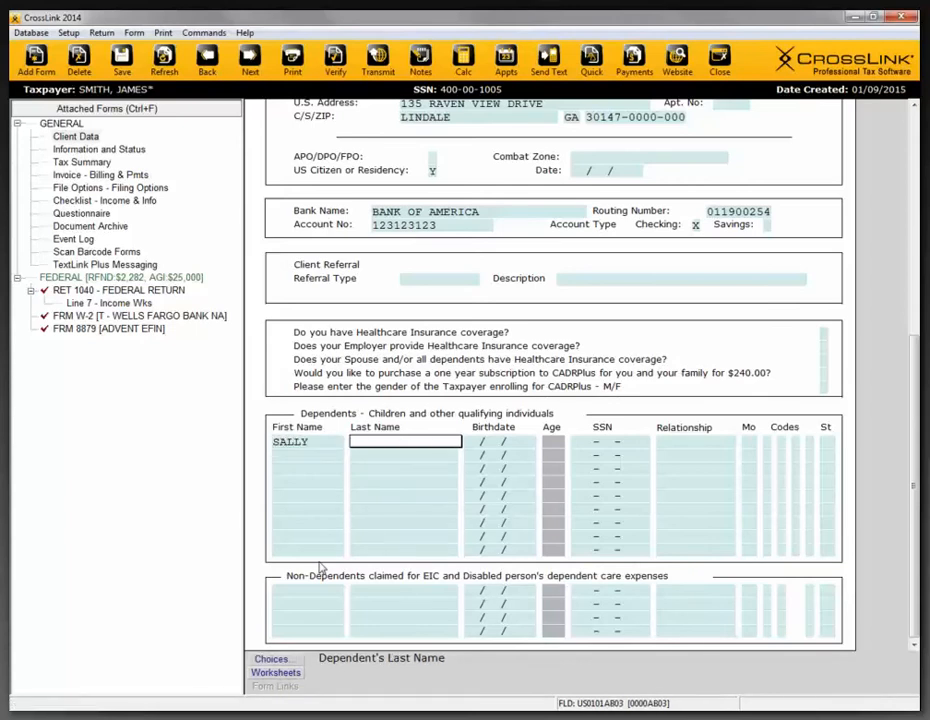
text(SMITH)
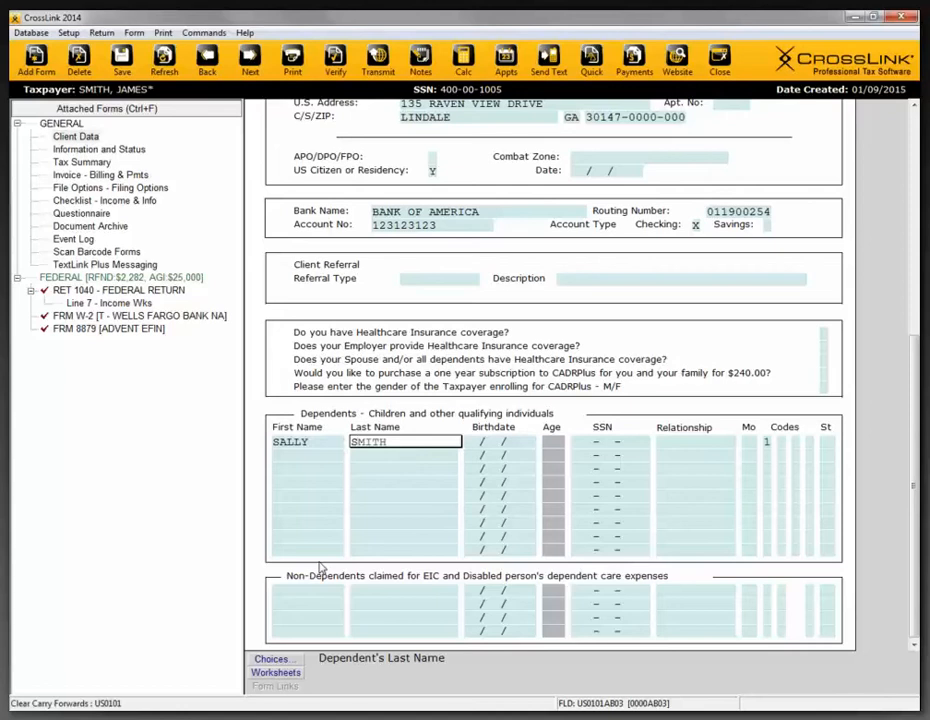
key(Tab)
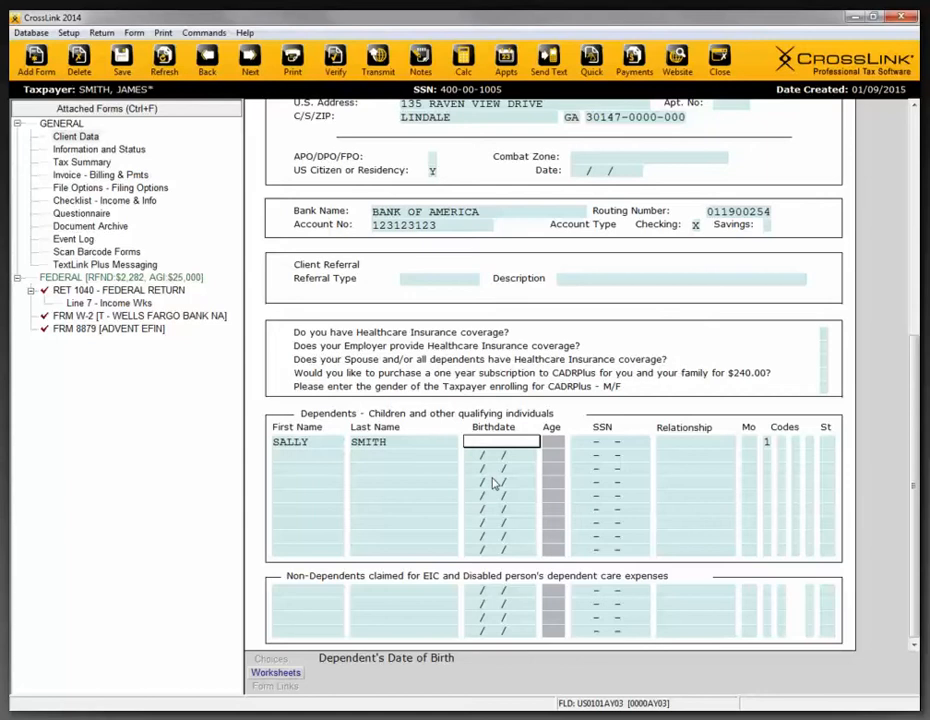
text(2005)
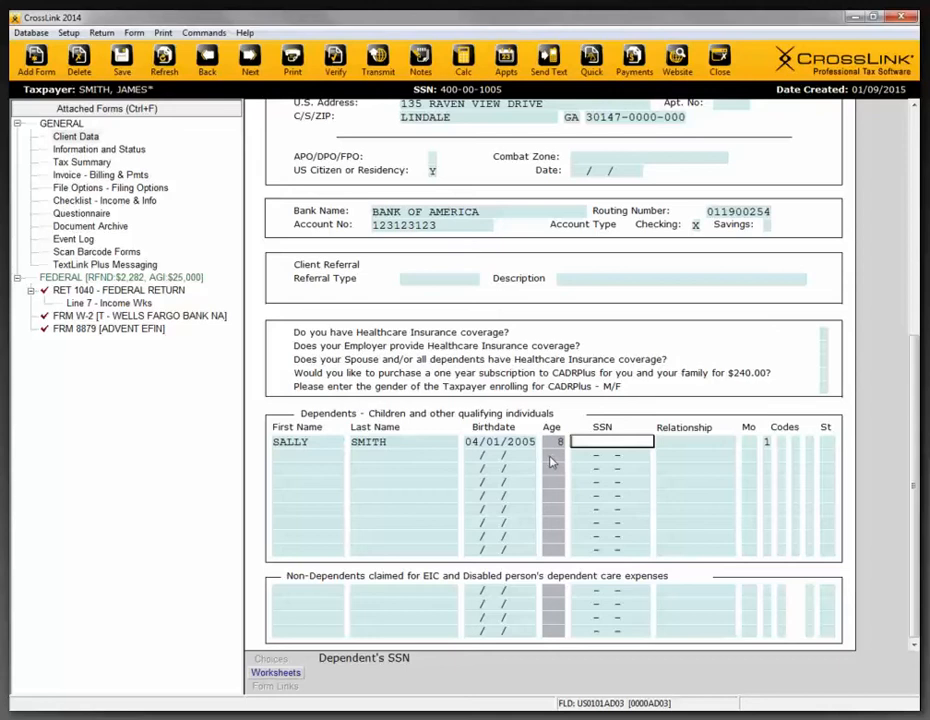
text(11111111)
key(Return)
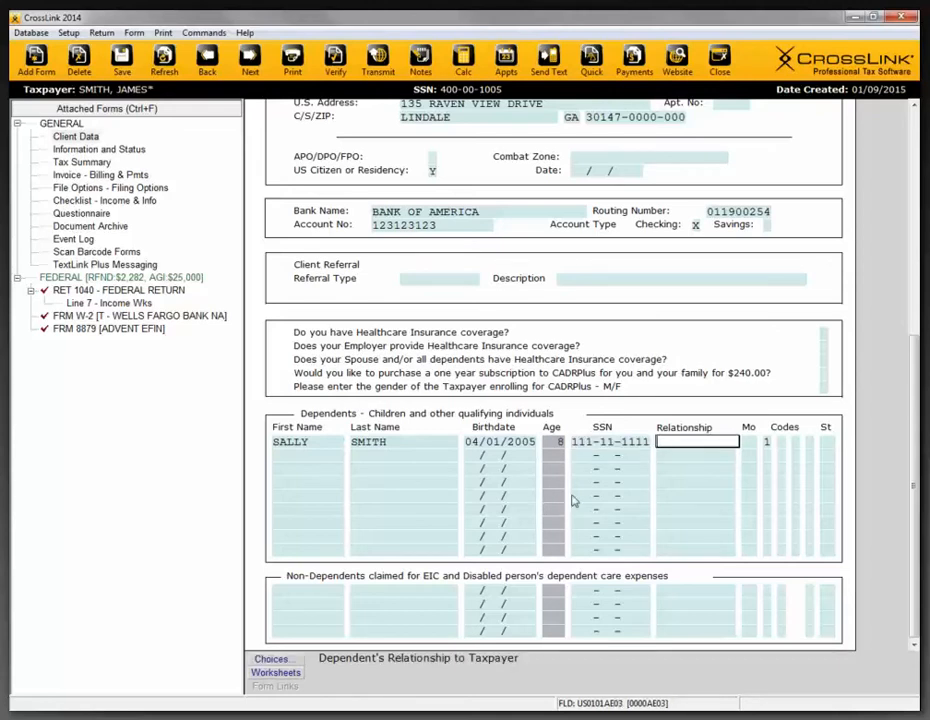
- Set the first dependent's relationship to DAUGHTER and the months lived with the taxpayer to 12
text(S)
key(BackSpace)
text(D)
key(Return)
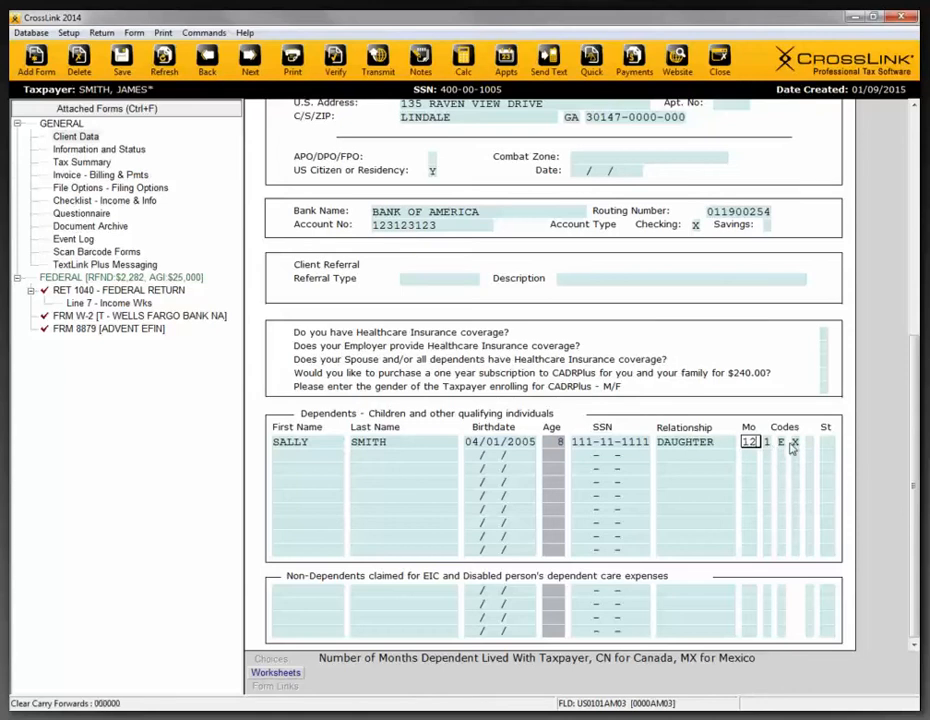
- Examine the first dependent's exemption claim status choices, EIC code field and child tax credit flag without changing them
click(768, 442)
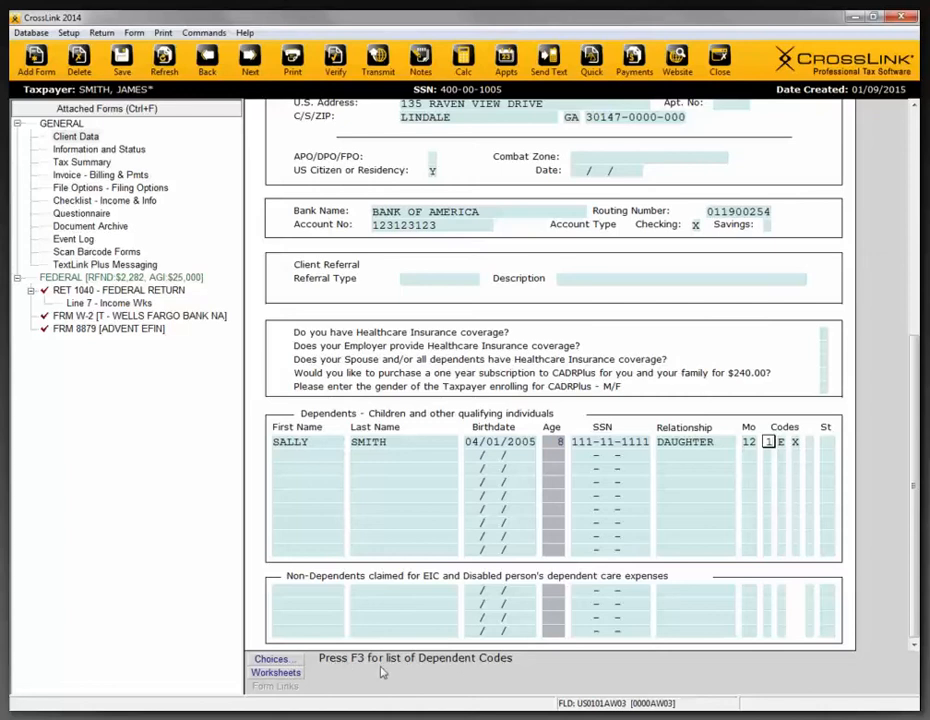
key(F3)
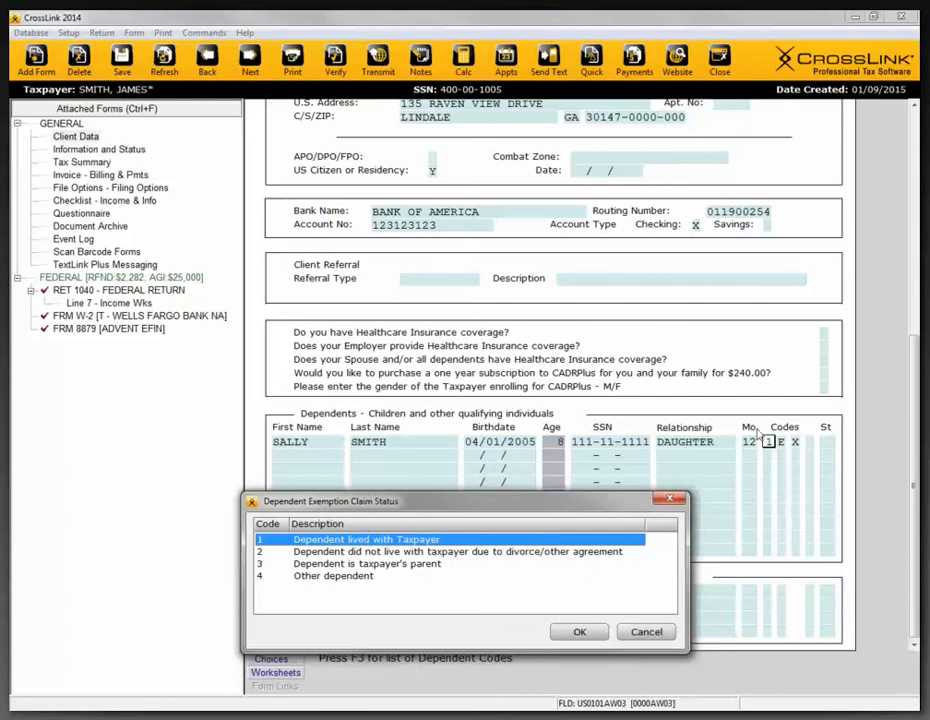
click(648, 633)
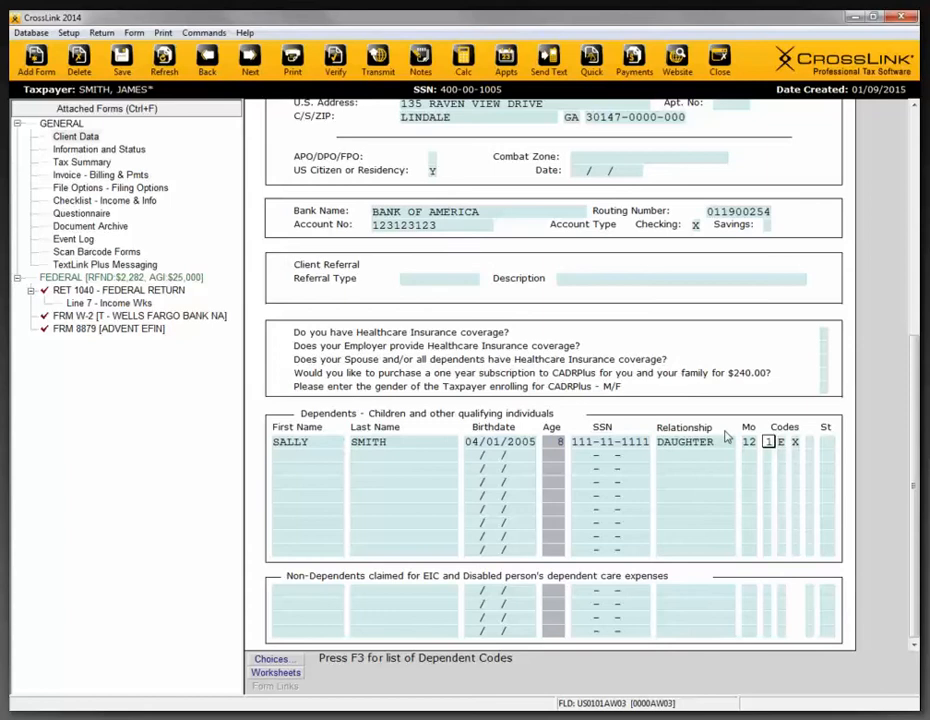
click(781, 443)
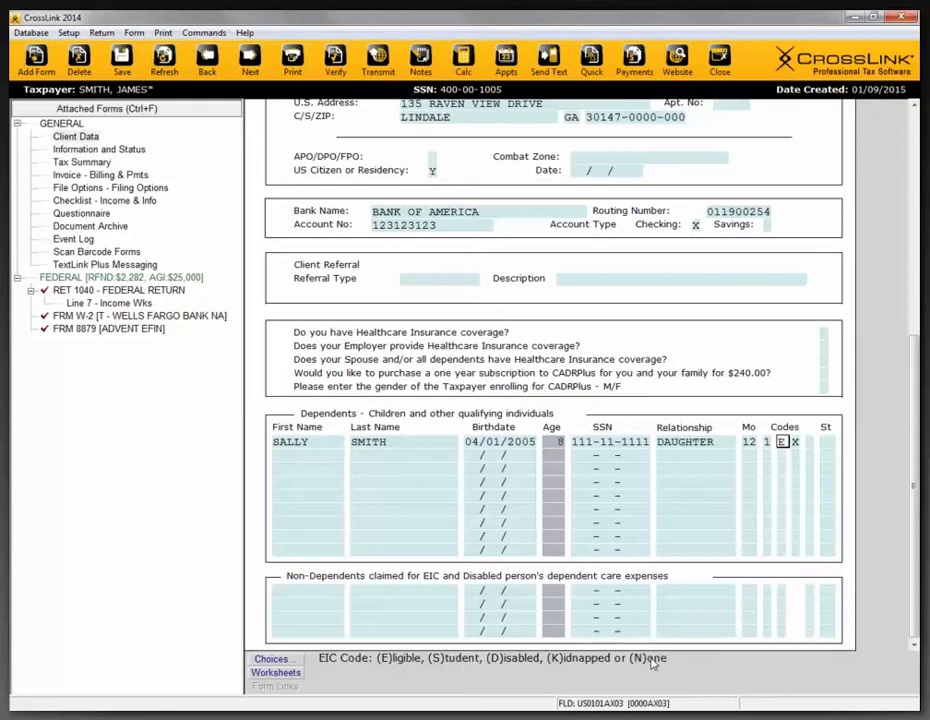
click(798, 441)
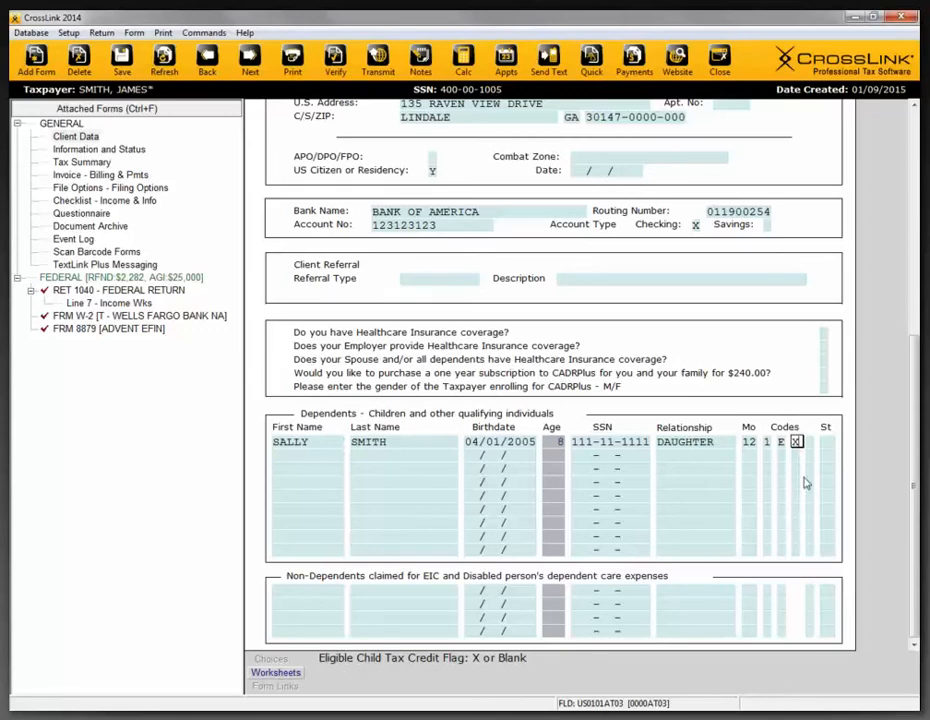
- Flag the first dependent for Form 2441 dependent care with X, locate FRM 2441 among the attached forms and check the state-use field
click(810, 445)
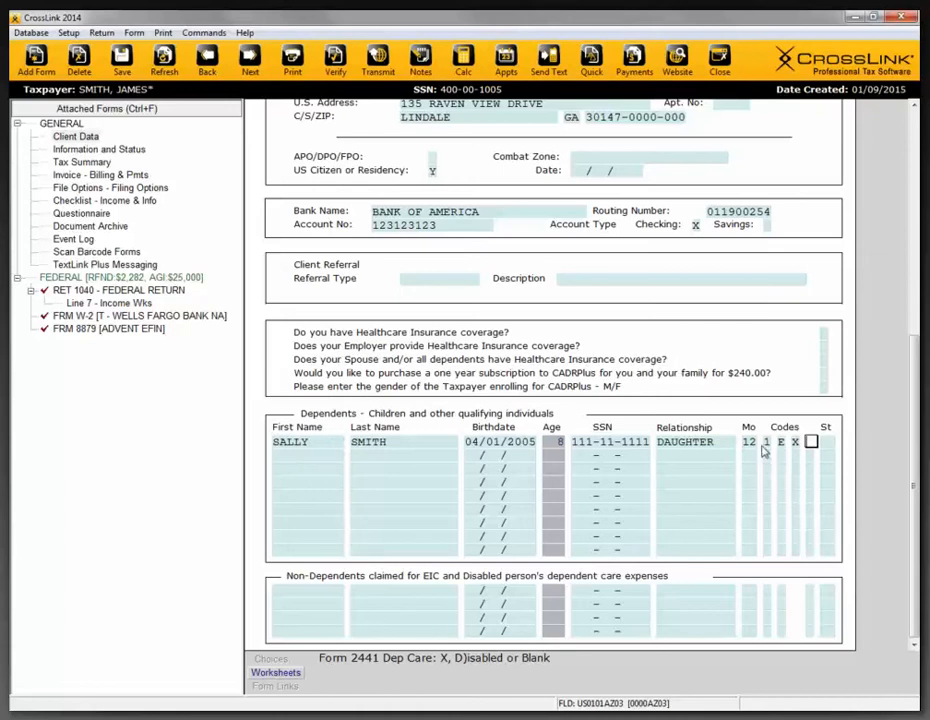
text(X)
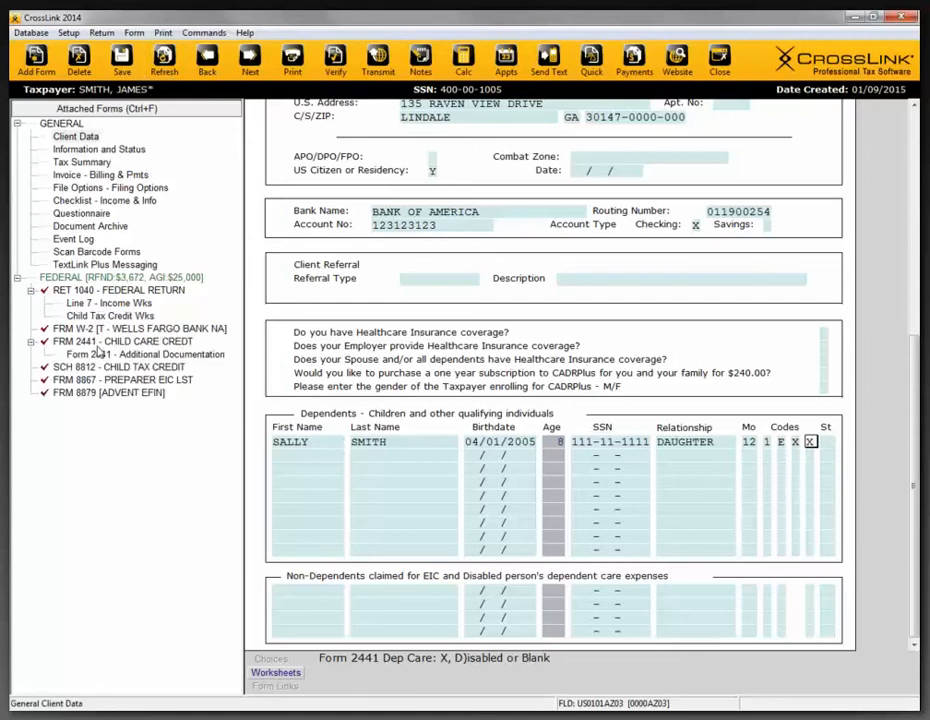
click(98, 343)
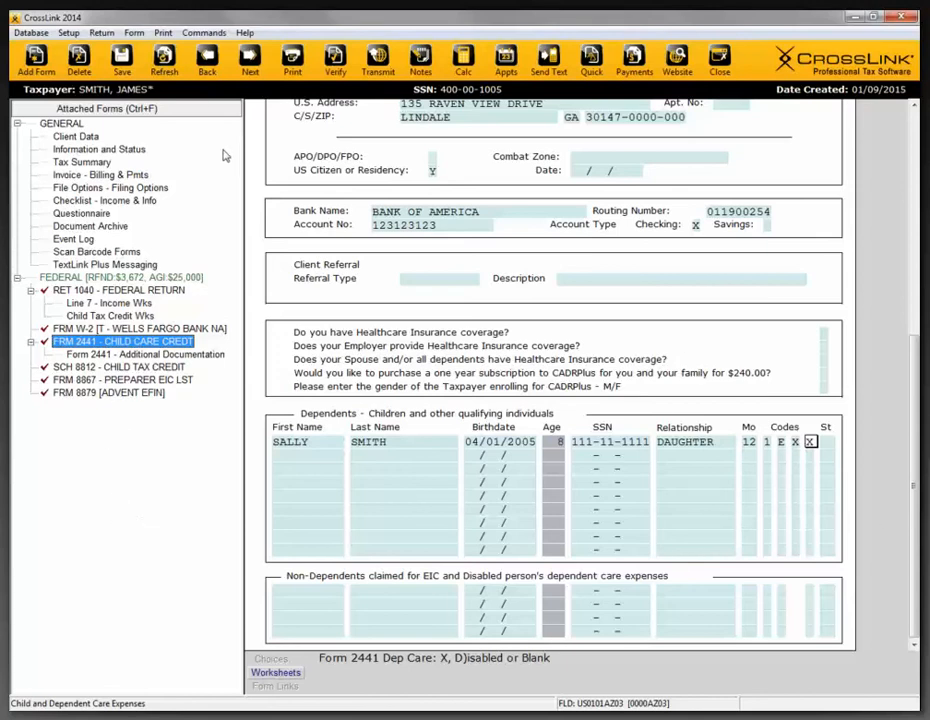
drag(915, 390, 886, 427)
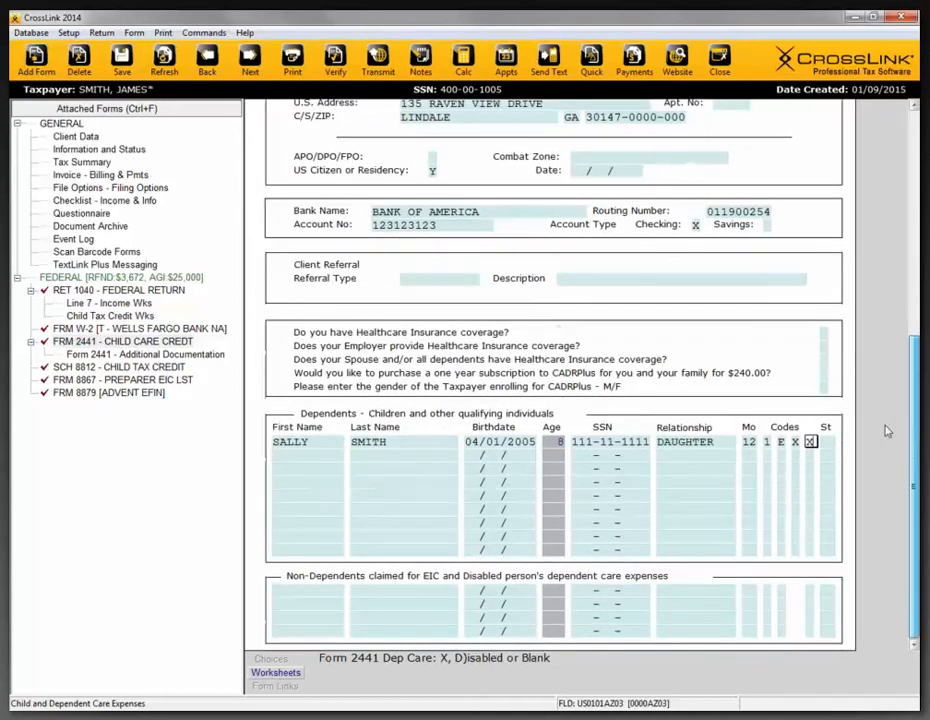
click(828, 443)
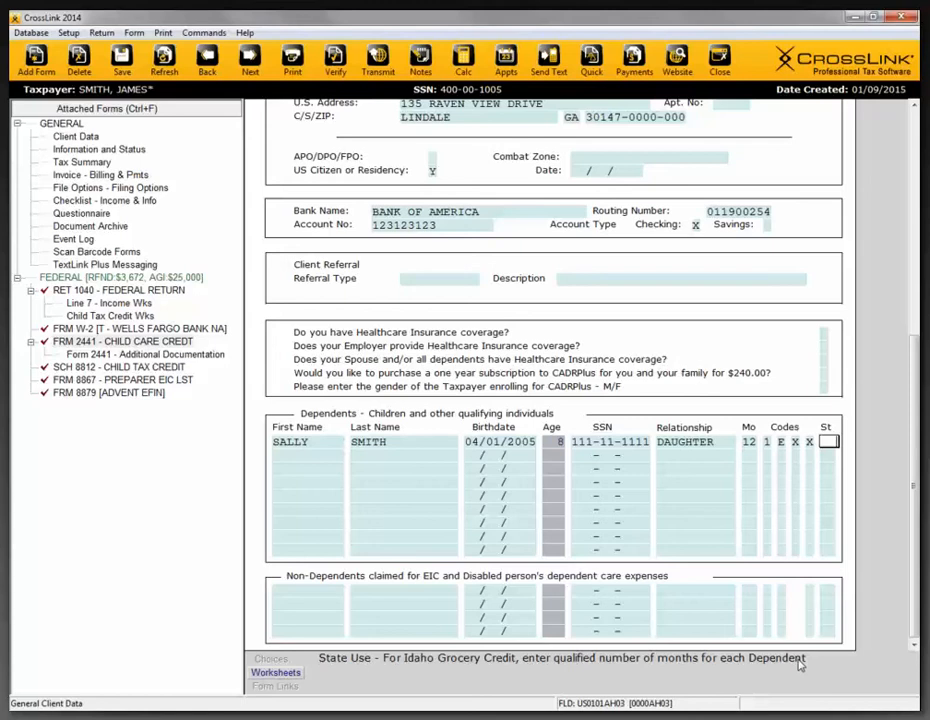
drag(913, 545, 916, 290)
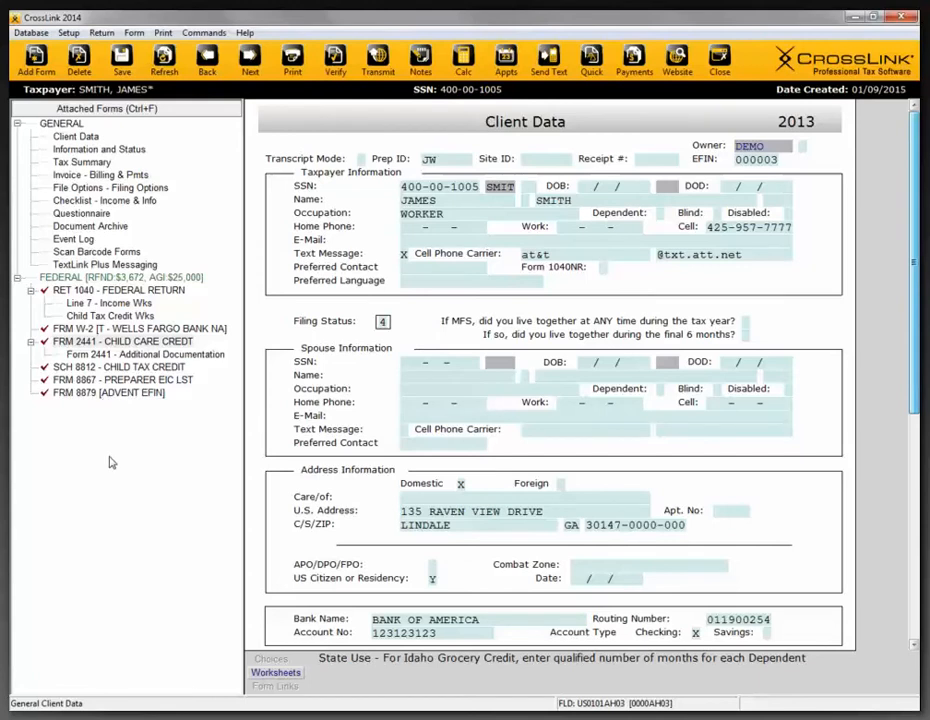
click(422, 203)
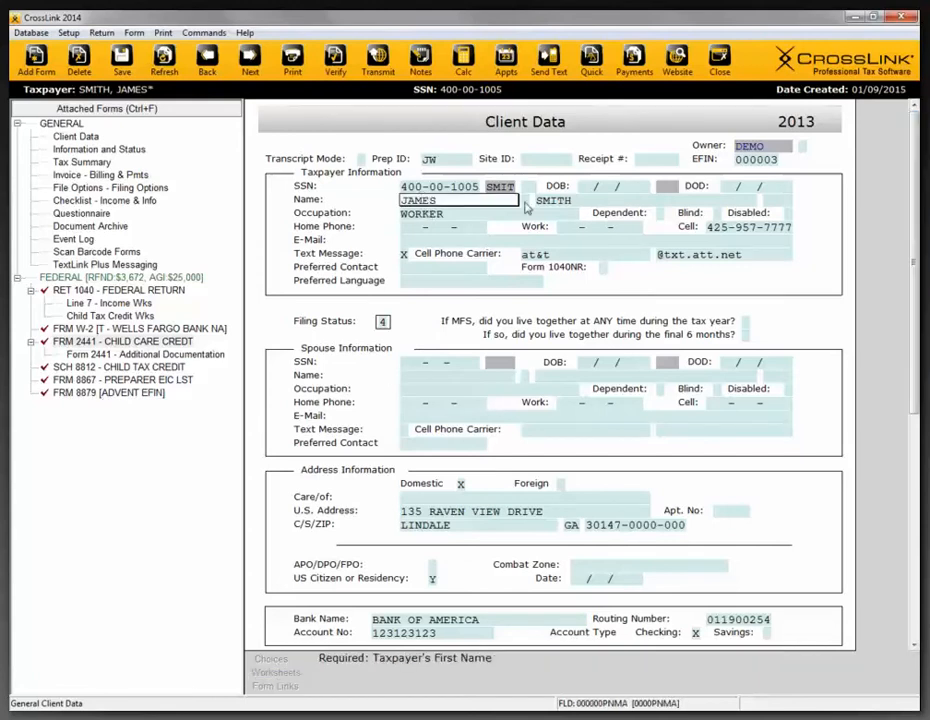
click(550, 202)
click(437, 203)
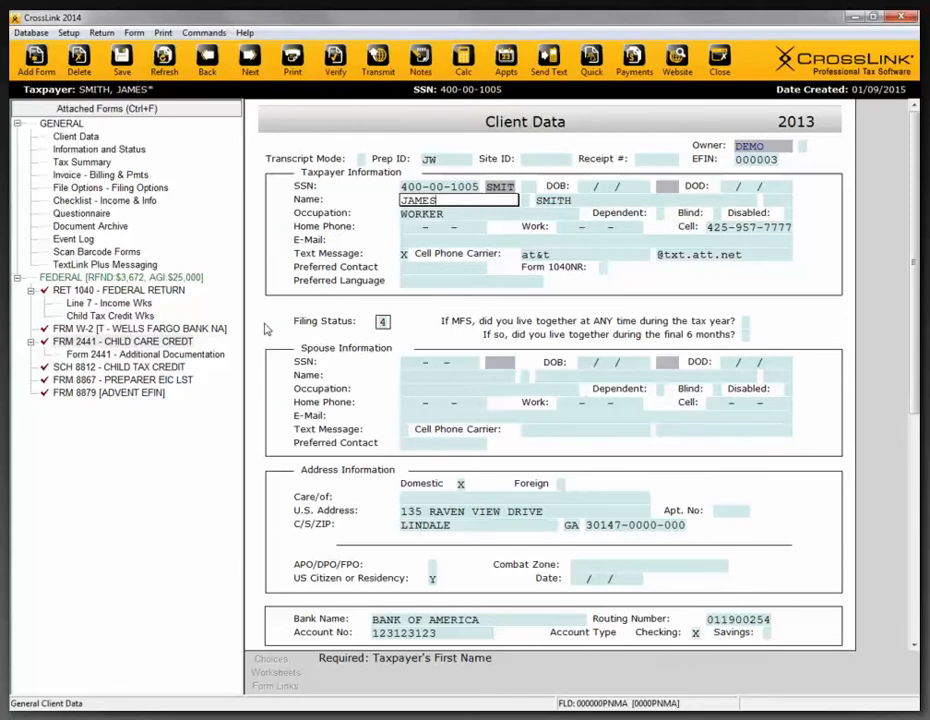
- View the Scanned Forms Listing for the return's barcode-scanned forms and close it
click(200, 329)
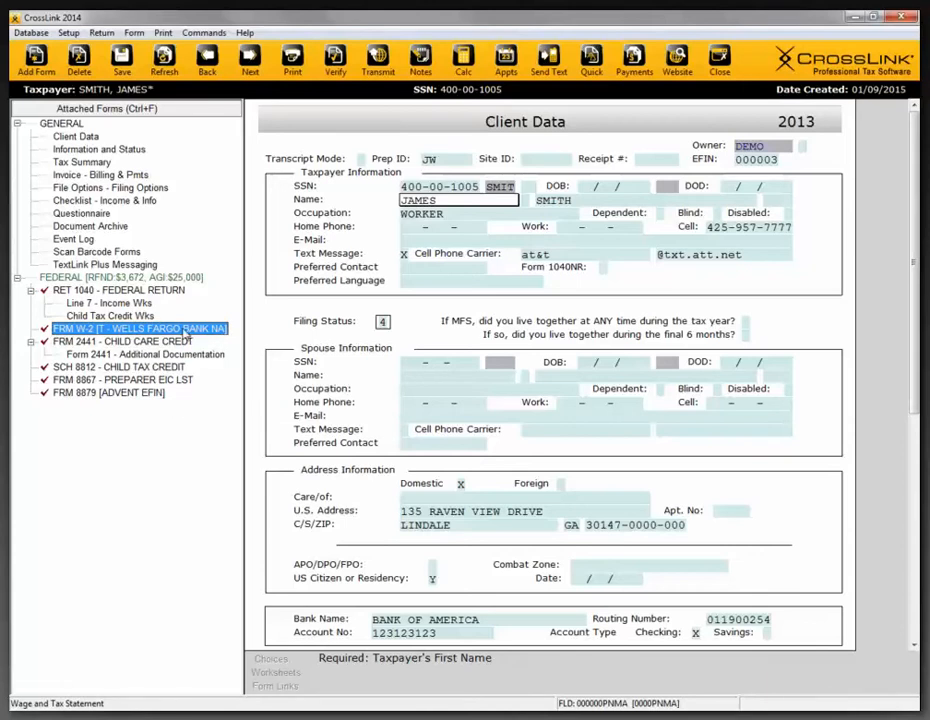
click(97, 251)
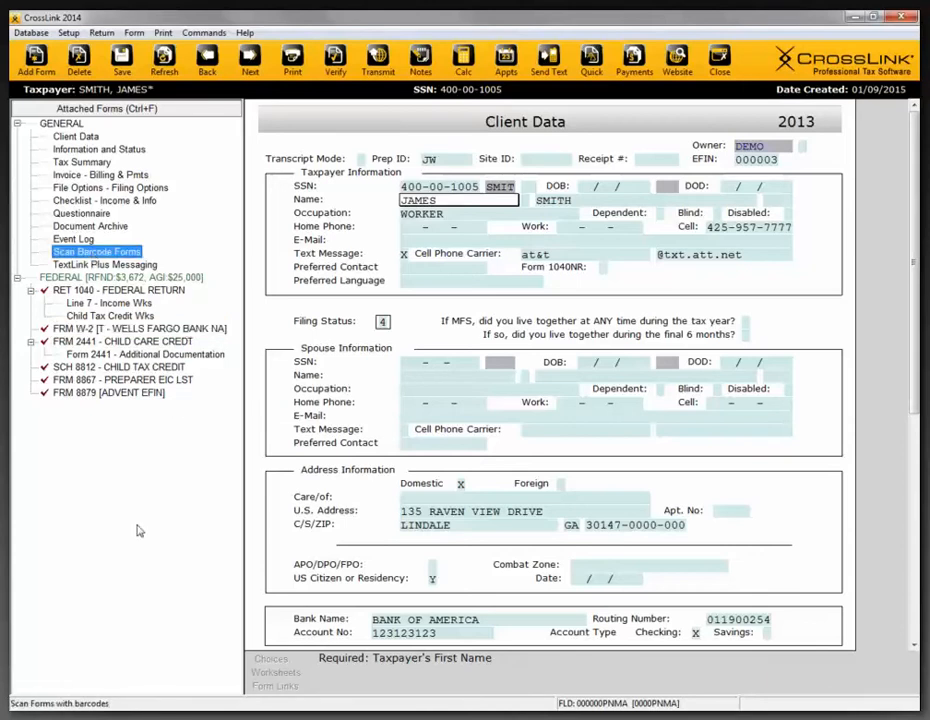
double_click(89, 254)
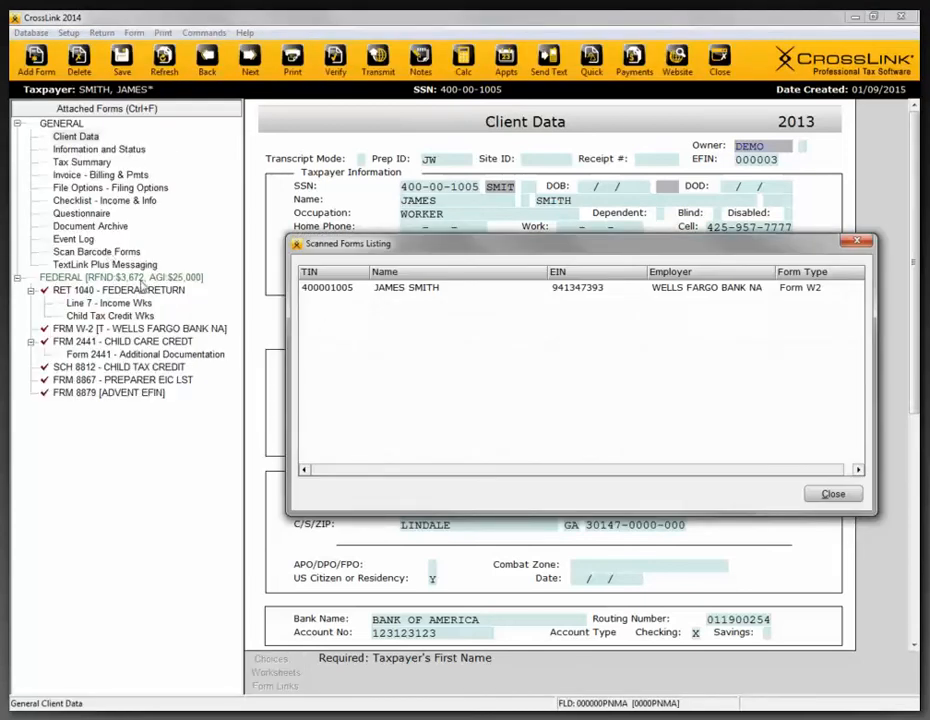
click(858, 244)
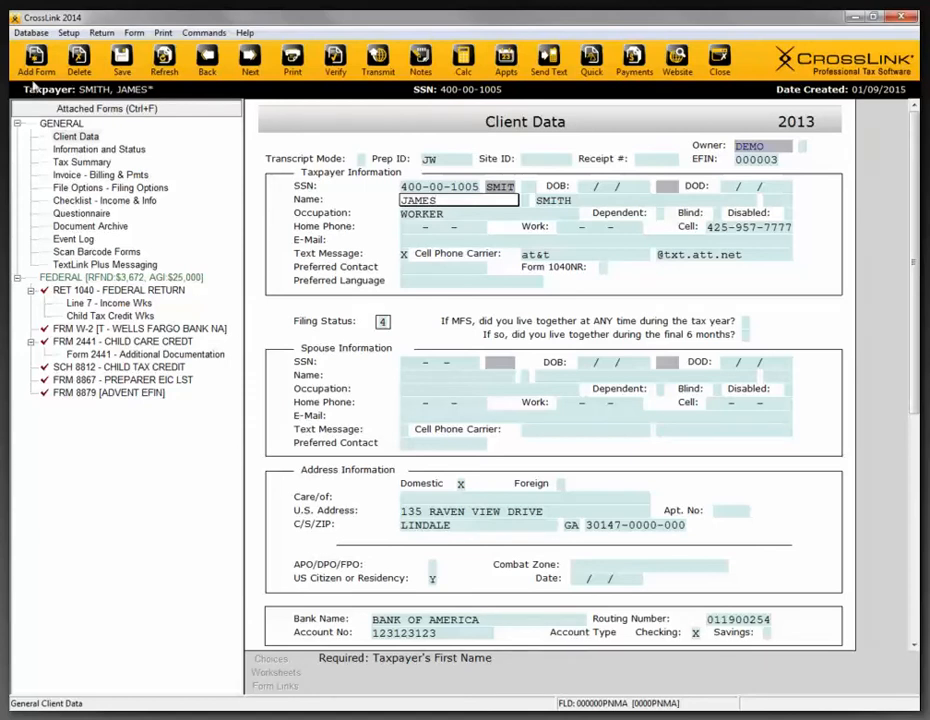
- View the FRM W-2 occurrences in the list of all forms and schedules, and close it without adding a new one
click(36, 70)
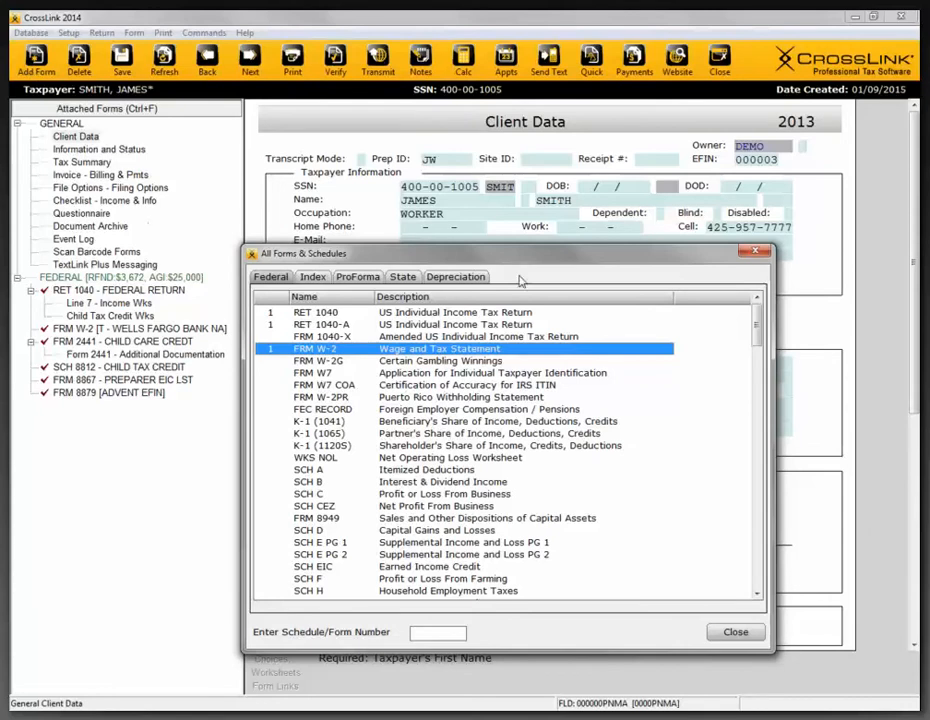
drag(512, 256, 513, 195)
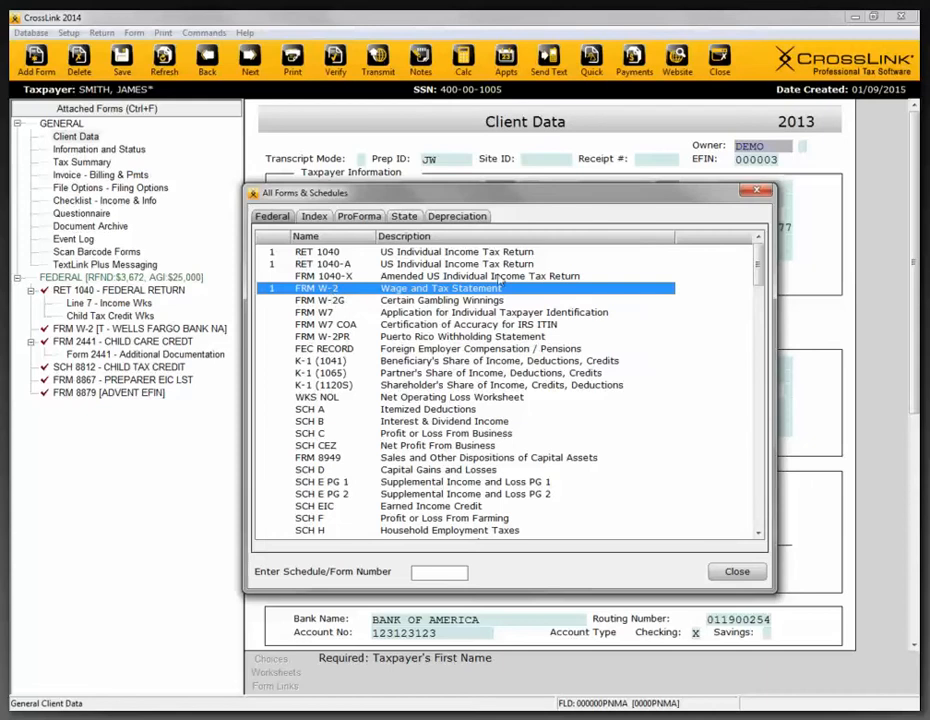
double_click(423, 292)
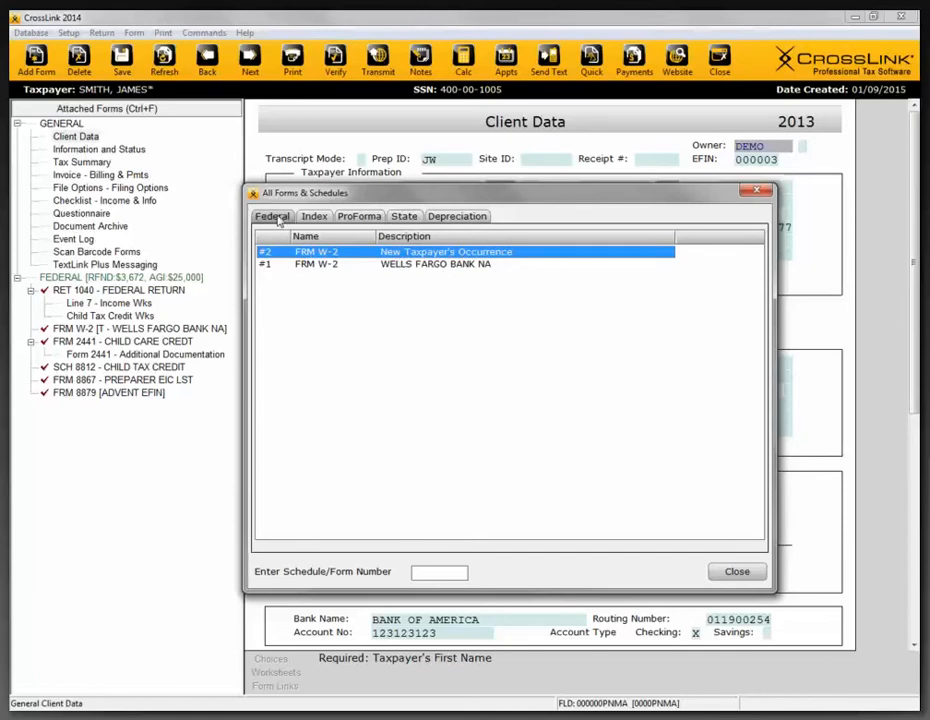
click(758, 192)
- Look up Schedule C and Form 8879 in the federal forms list by entering "c" and "8879"
click(36, 58)
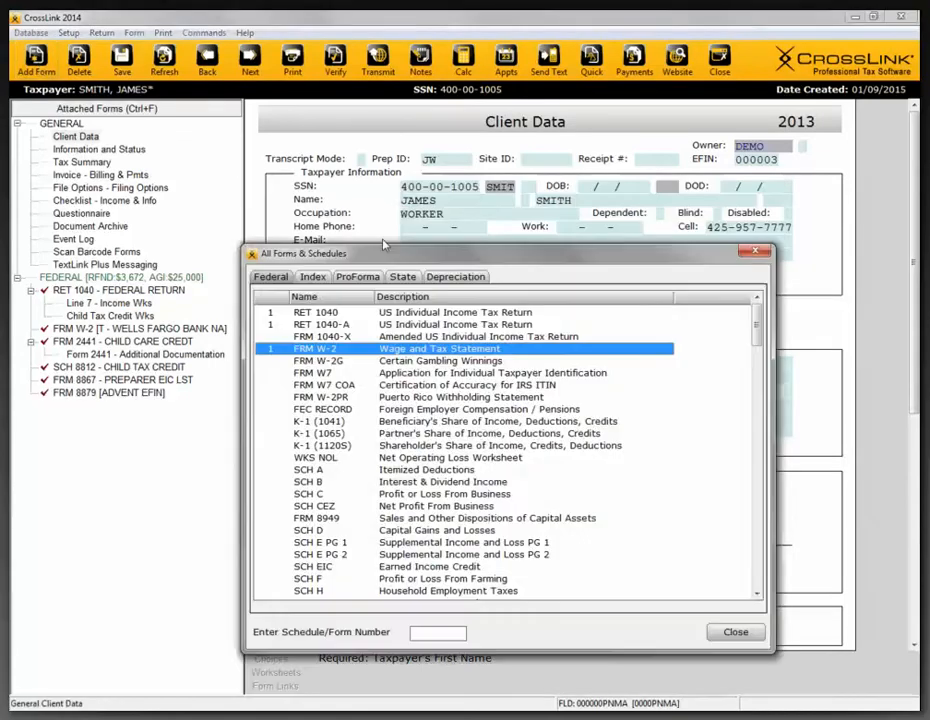
drag(383, 257, 408, 192)
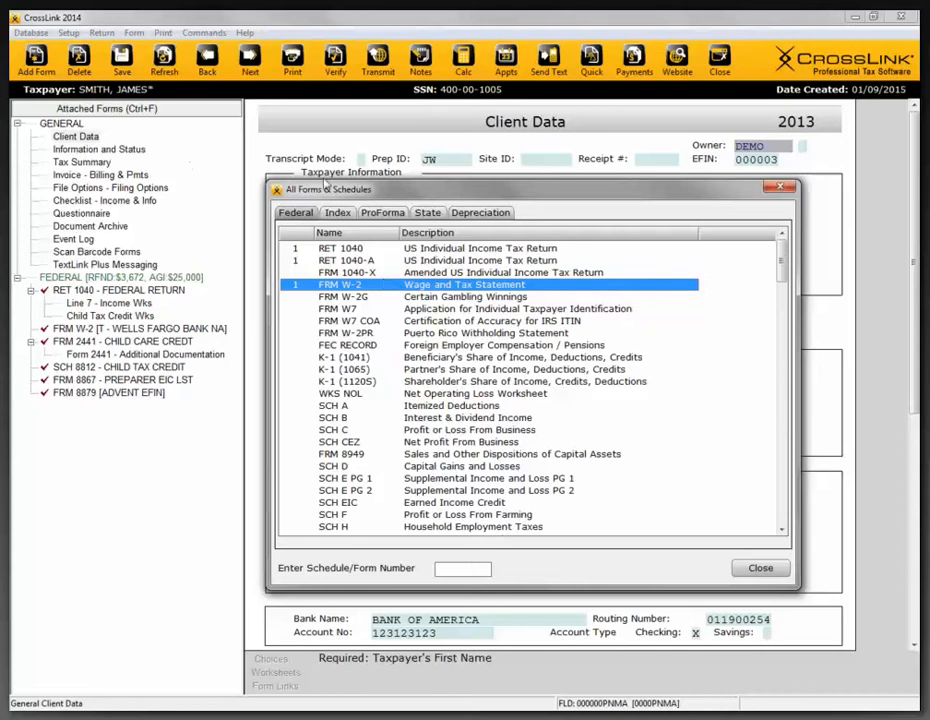
drag(326, 190, 327, 184)
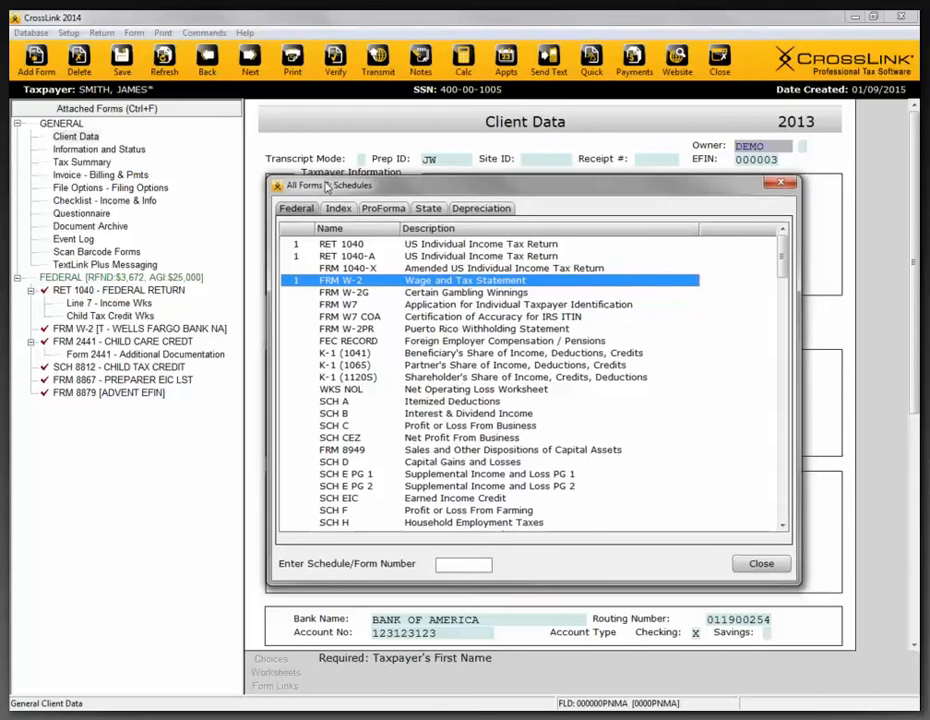
text(c)
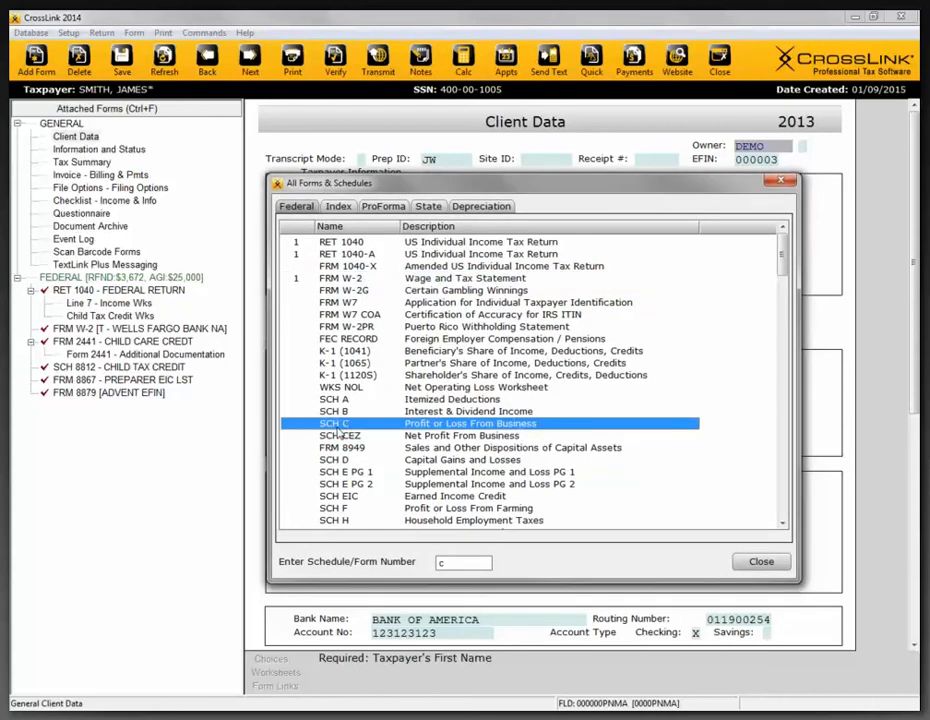
text(8879)
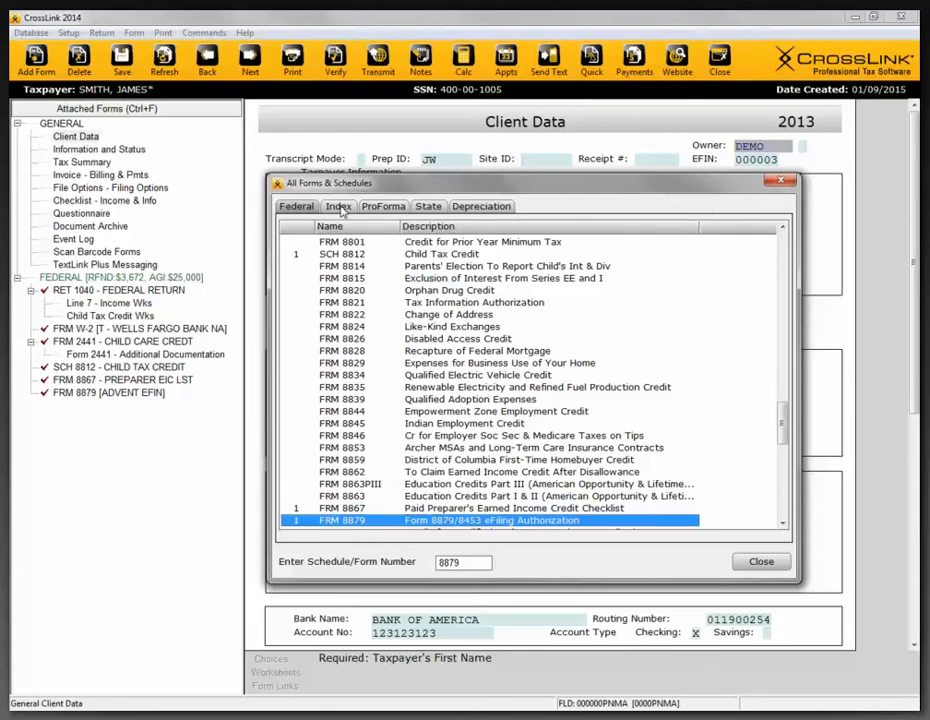
- Search the forms index by the topic description "chi" to find which form covers Child/Dependent Care Expenses
click(338, 207)
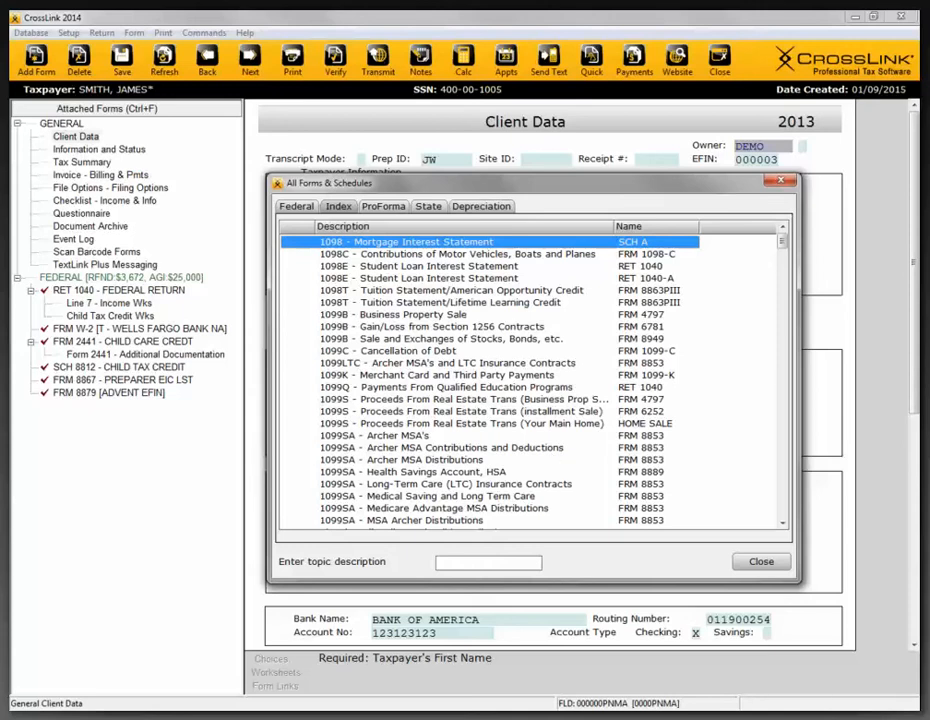
text(chi)
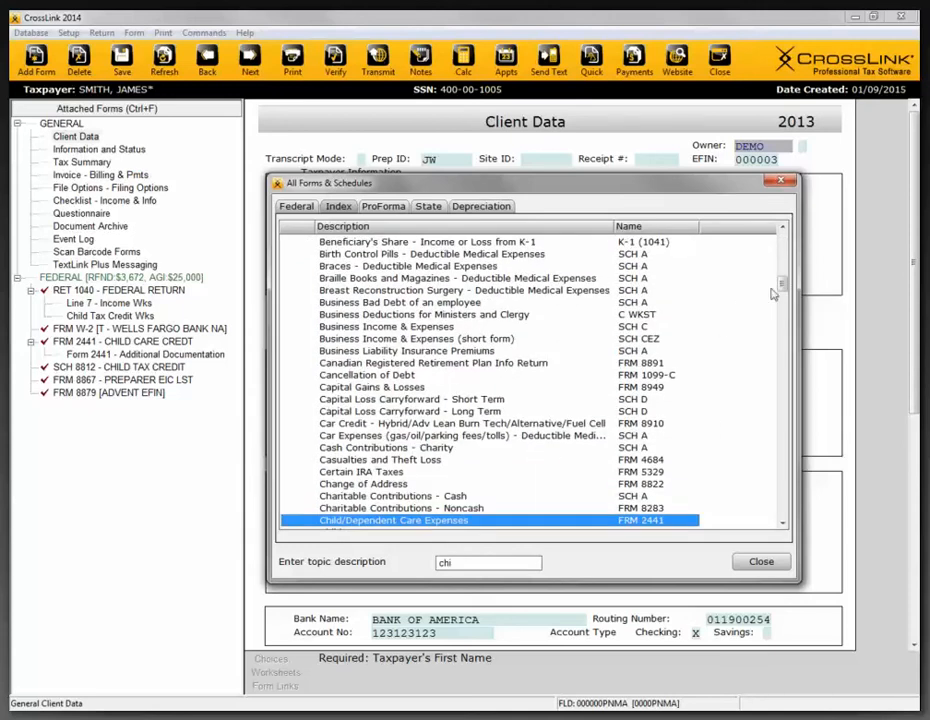
scroll(783, 287, down, 2)
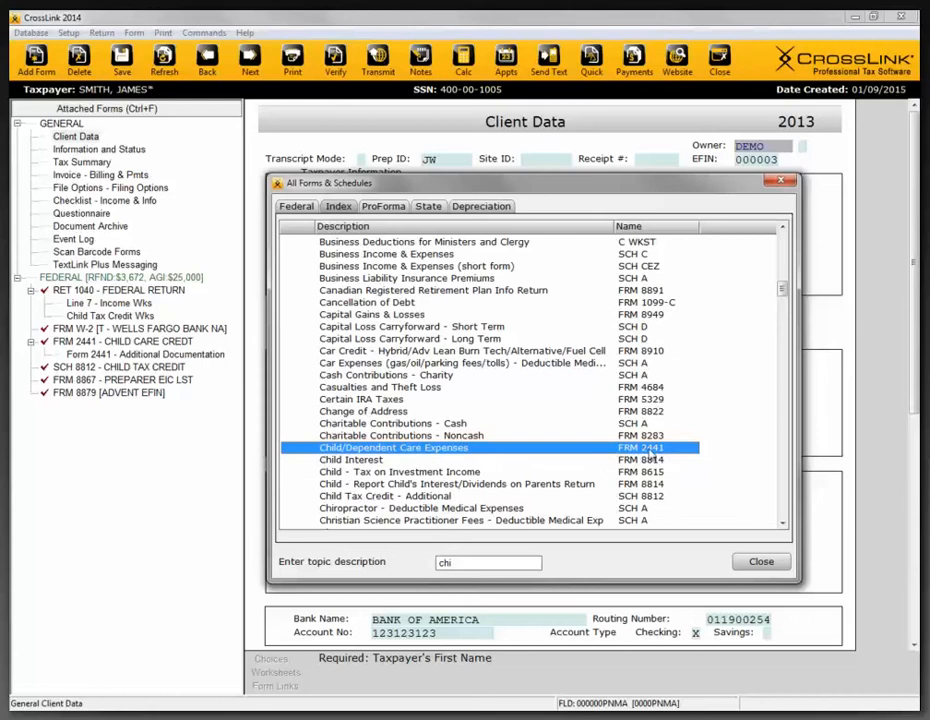
- Search the forms index for "uni" and add Schedule A to the return through the Union Dues and Expenses topic
drag(474, 556, 370, 566)
text(uni)
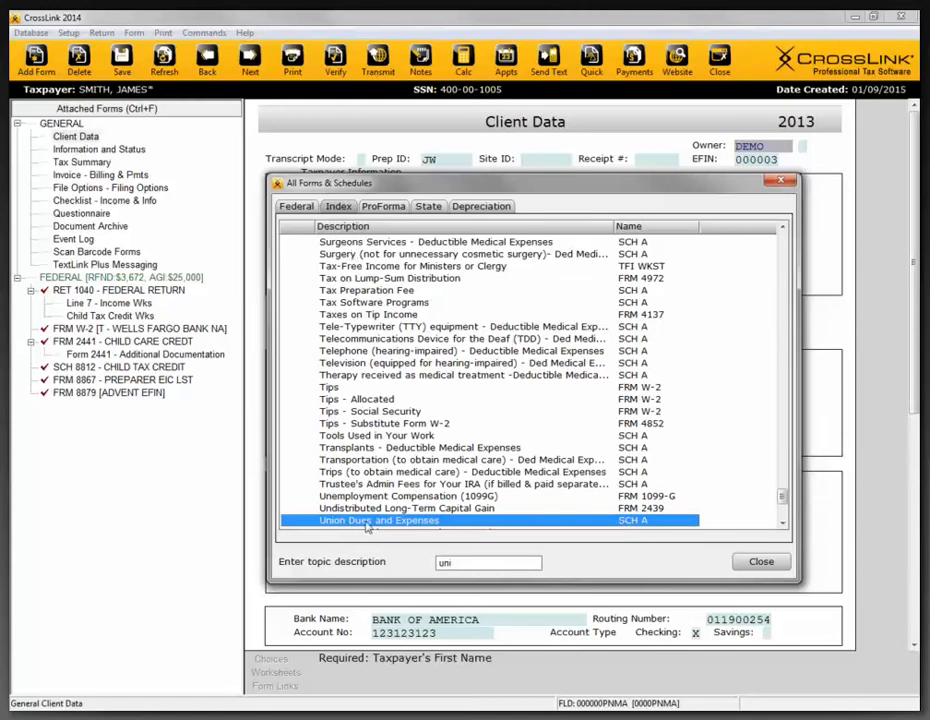
double_click(430, 522)
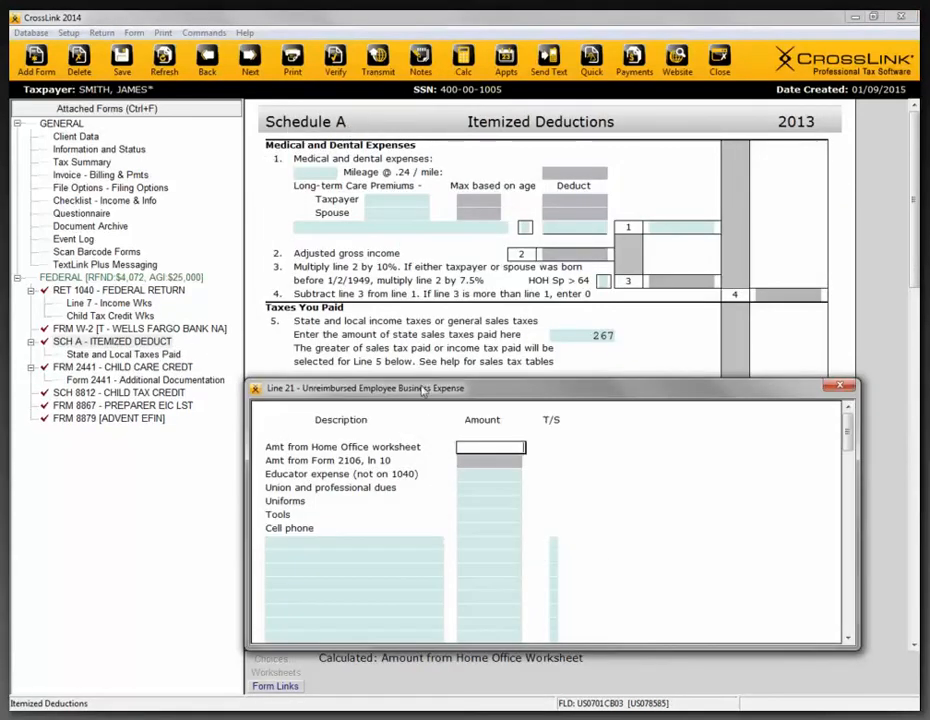
- Locate the Union and professional dues amount on the Line 21 Unreimbursed Employee Business Expense worksheet and close it without an entry
drag(426, 387, 440, 287)
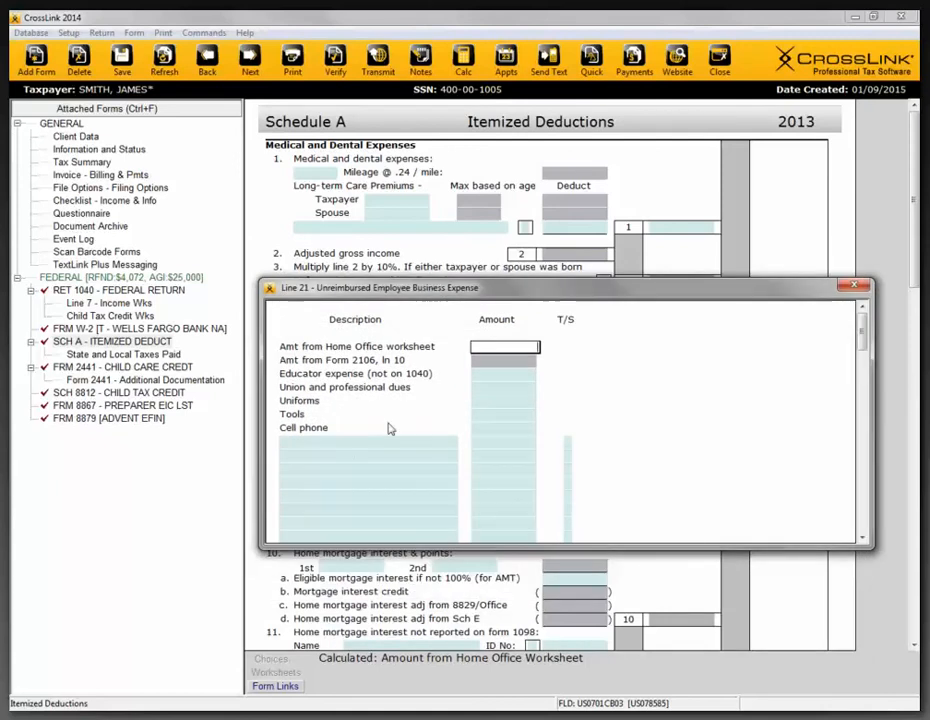
click(474, 388)
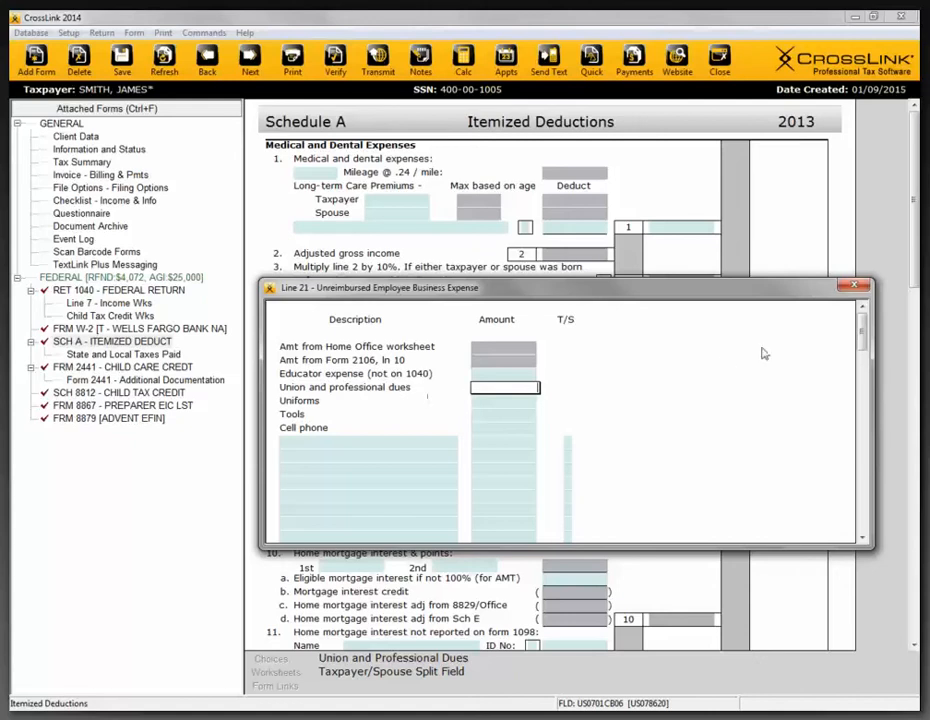
drag(823, 290, 805, 314)
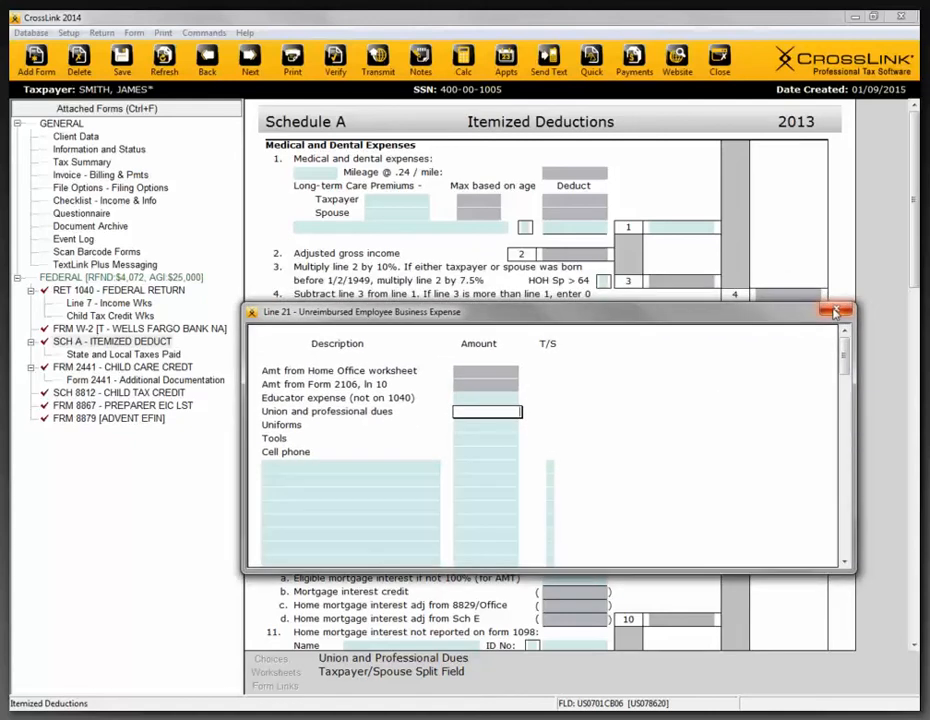
click(836, 312)
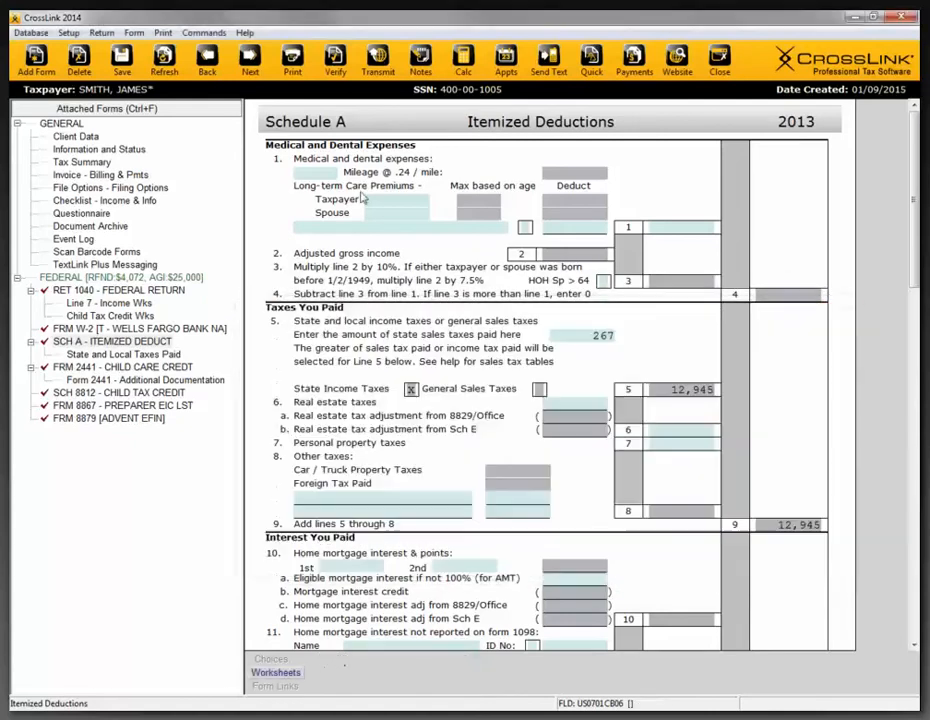
- Review the state forms and the list of available states in the forms catalogue, and close it without adding a form
click(35, 66)
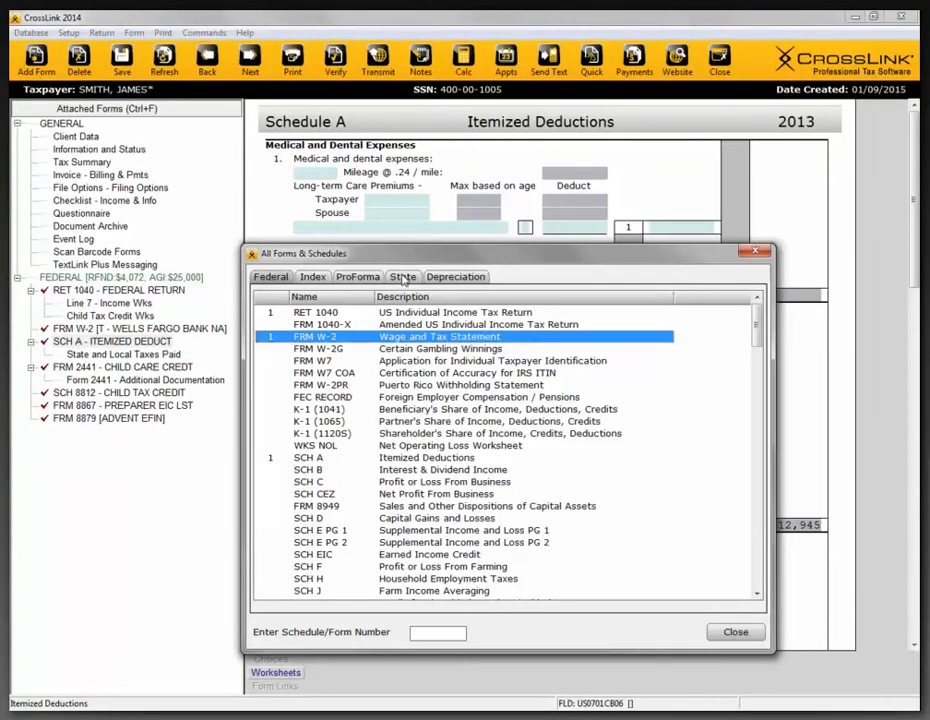
click(403, 278)
click(345, 465)
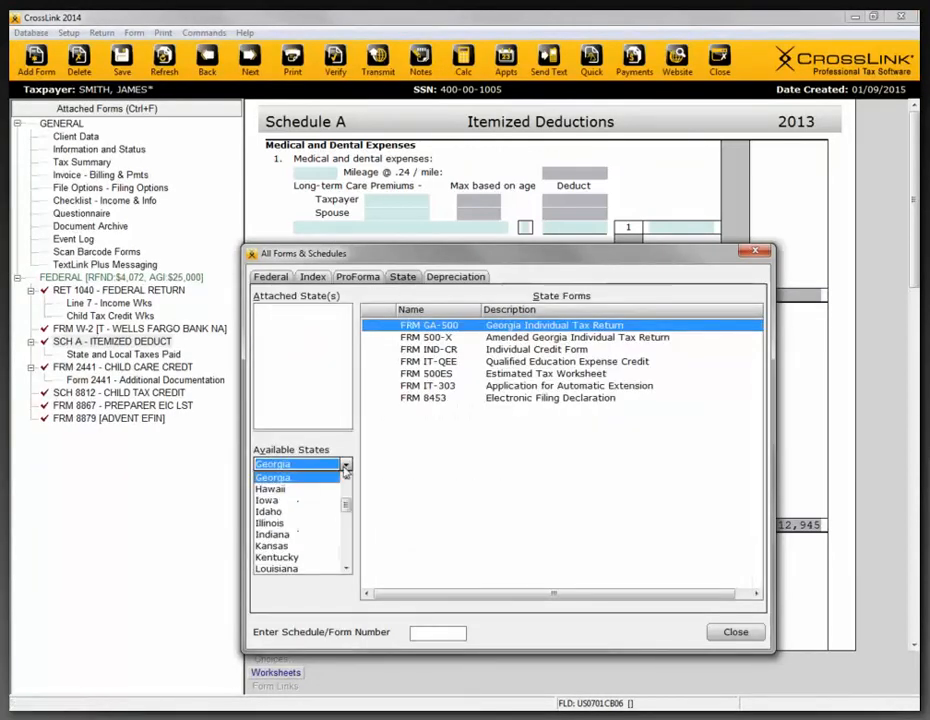
mouse_move(347, 508)
mouse_down()
mouse_move(347, 494)
mouse_move(346, 511)
mouse_up()
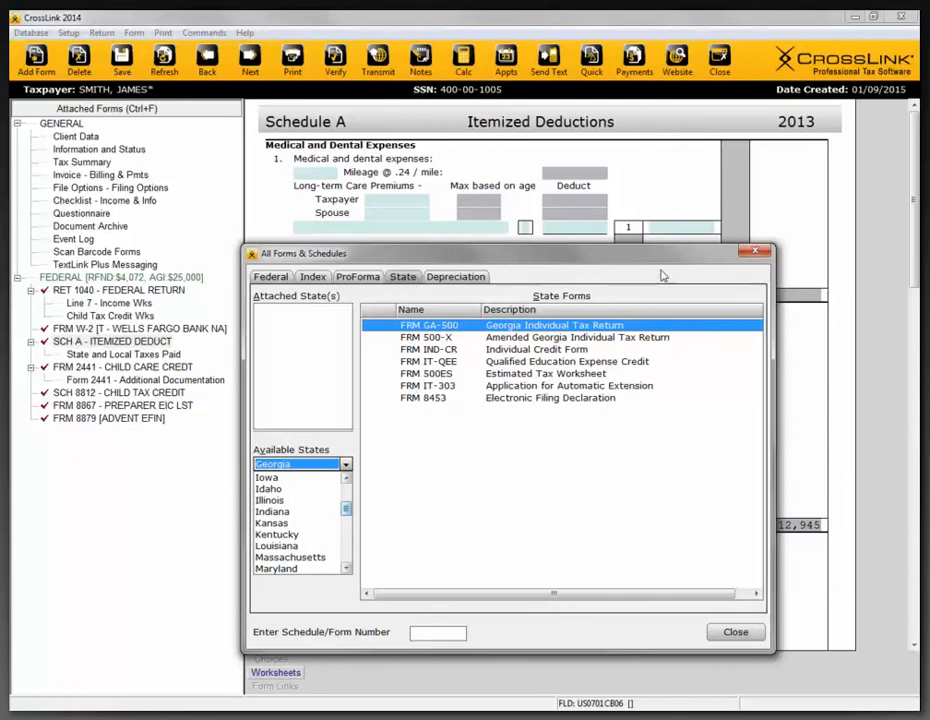
click(755, 253)
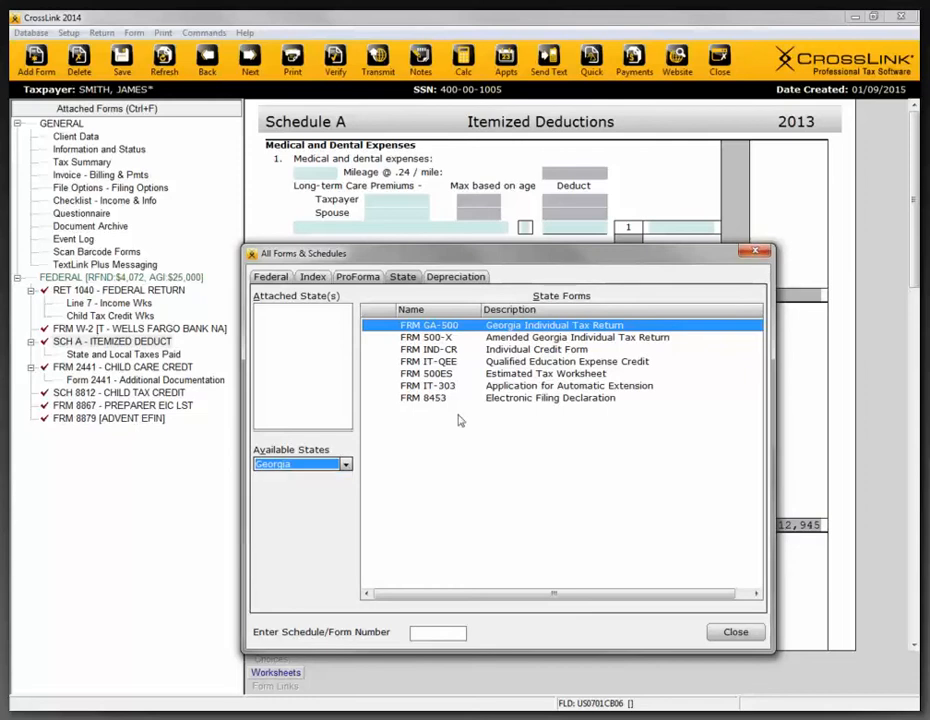
click(755, 253)
- Add a second Form W-2 to the return as a new taxpayer's occurrence
click(103, 333)
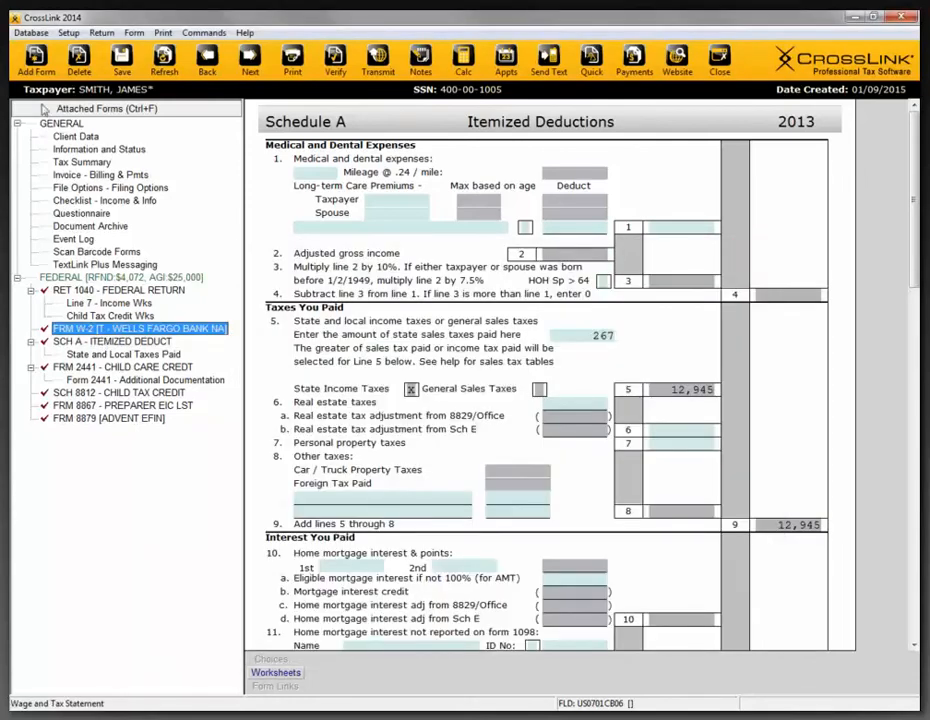
click(35, 64)
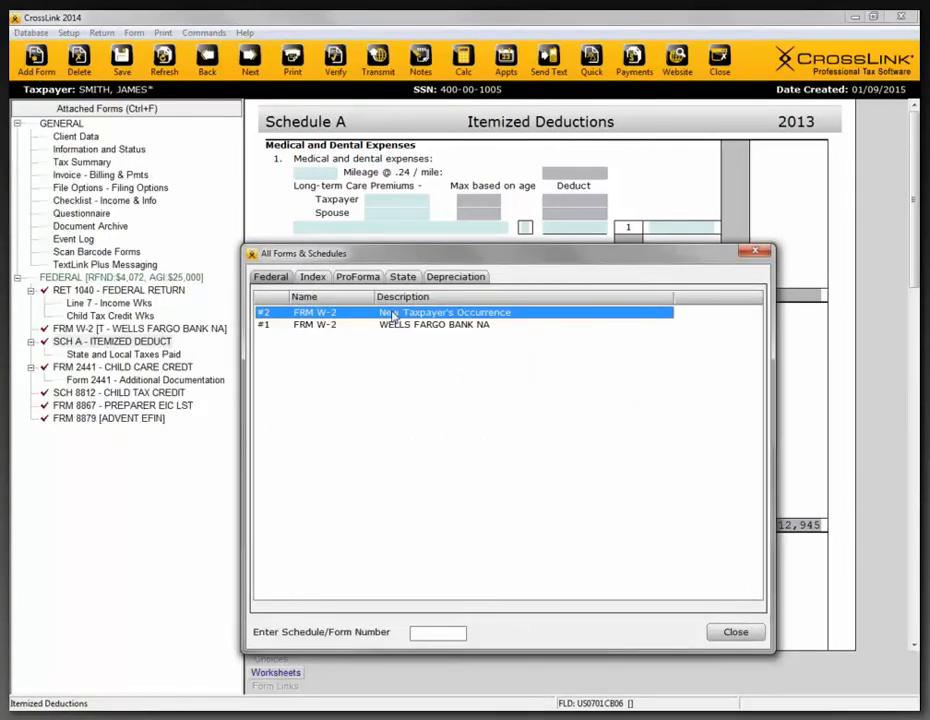
double_click(392, 315)
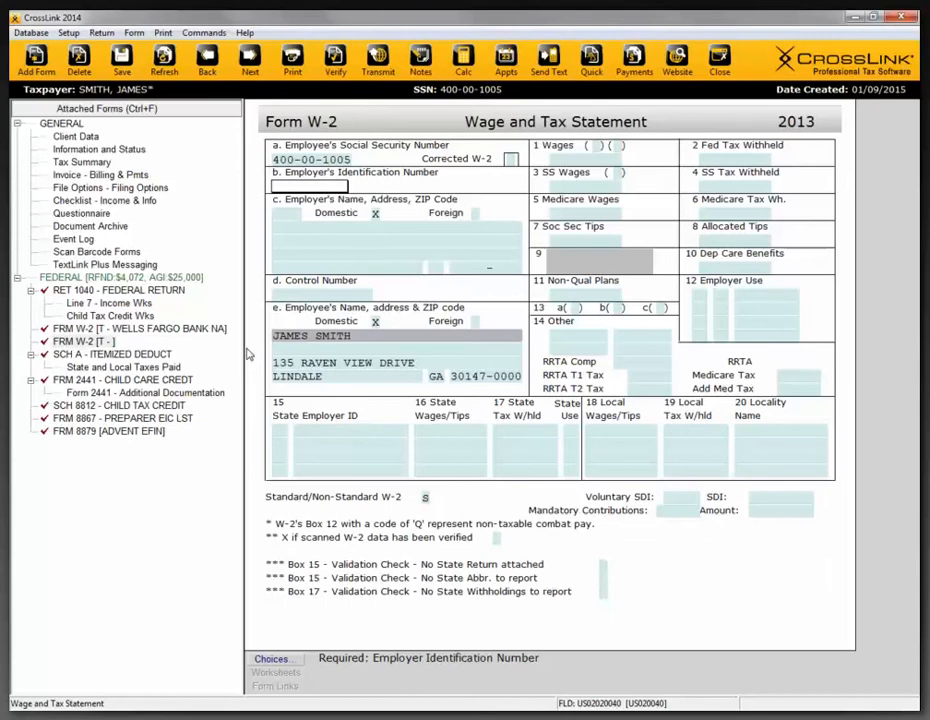
- Review the saved employers offered for the W-2's Employer Identification Number and close the list without choosing one
click(272, 659)
drag(375, 414, 375, 318)
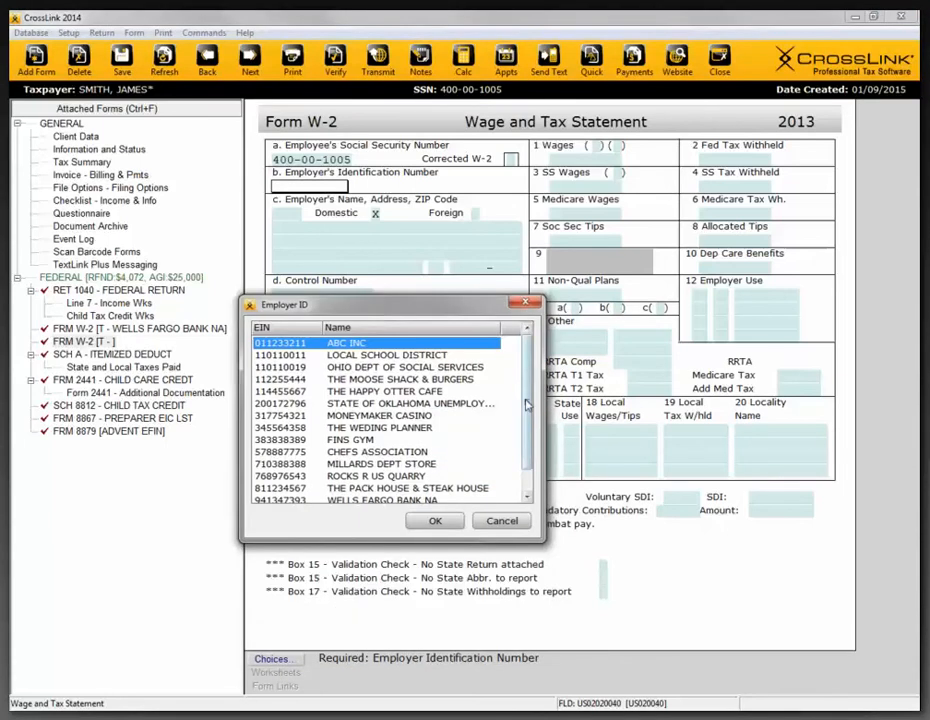
click(526, 310)
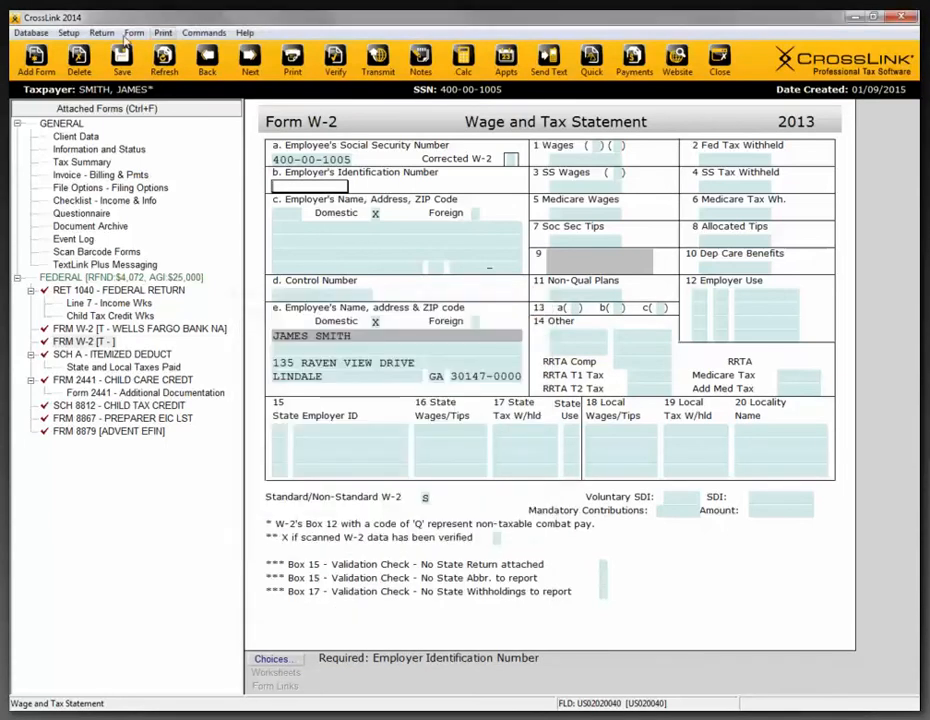
- Look over the available databases to find where Employers/Payers records are kept
click(30, 32)
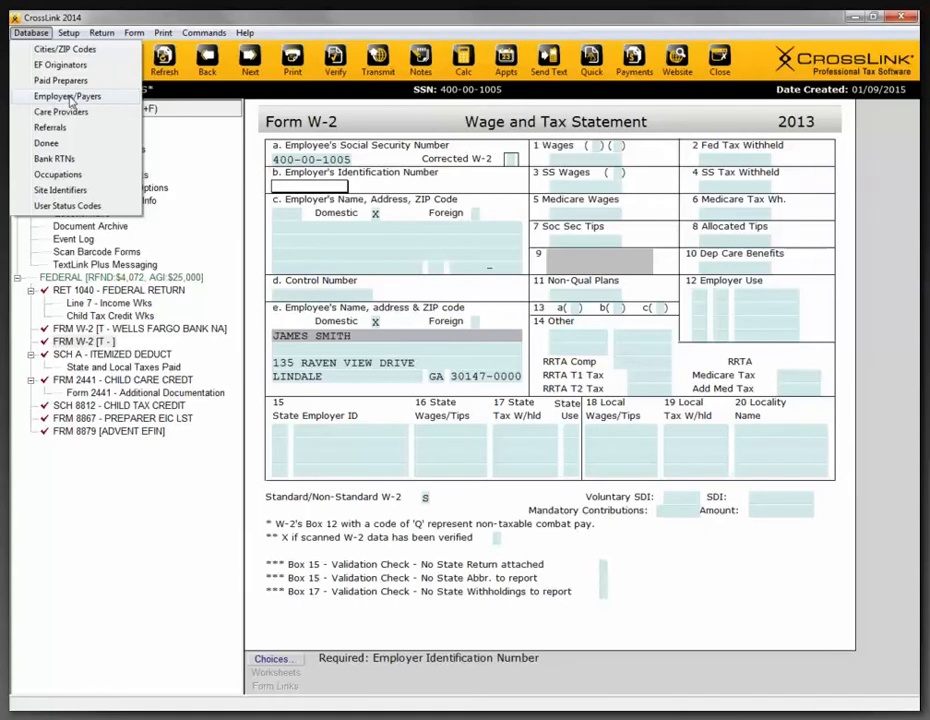
click(265, 215)
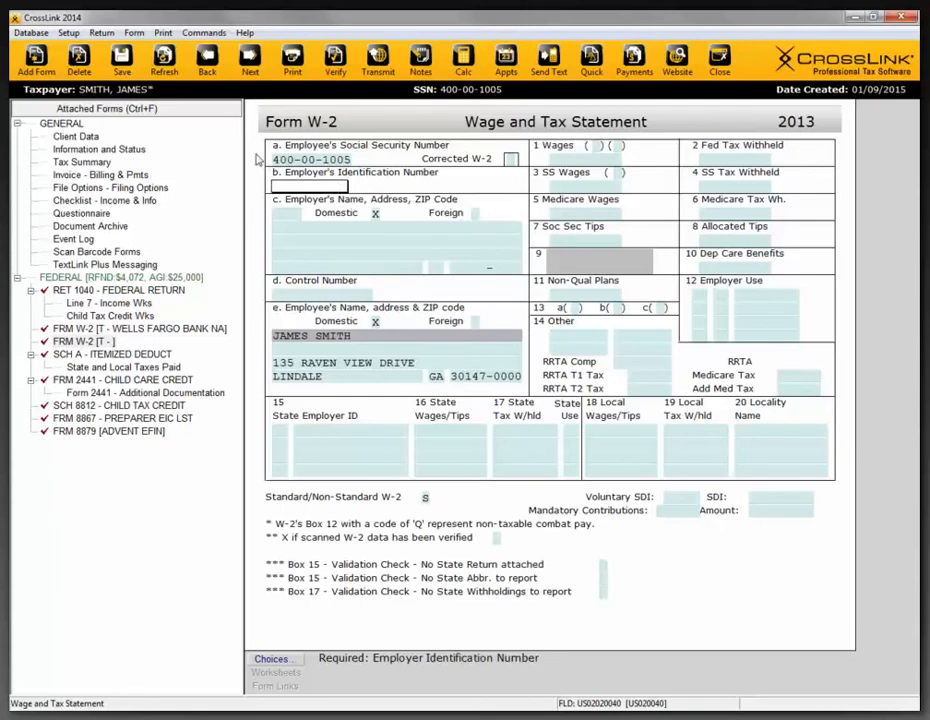
click(31, 32)
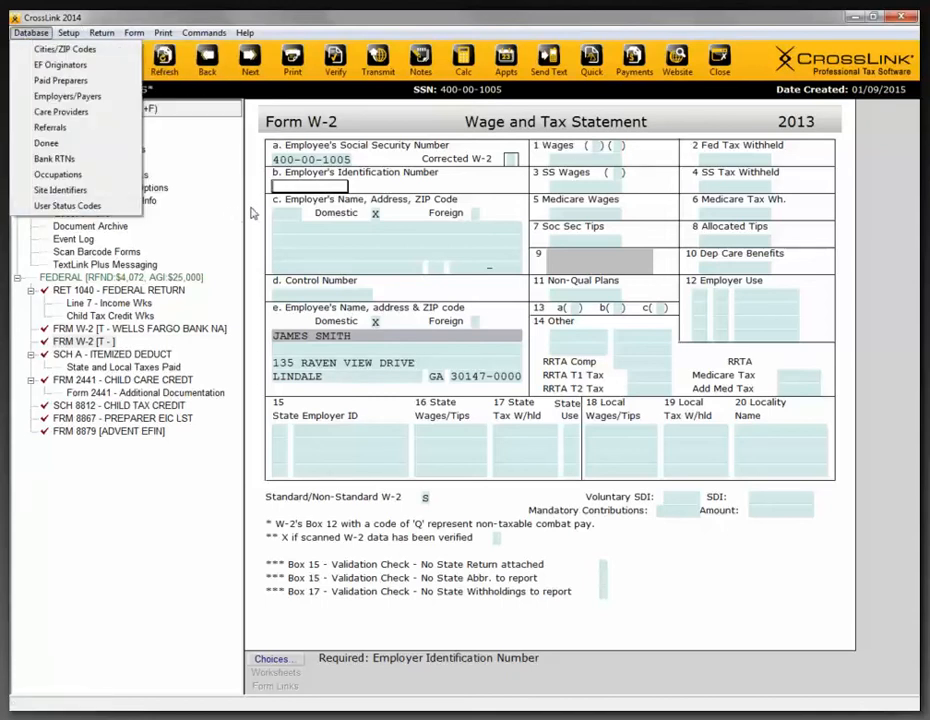
click(288, 209)
- Fill in the W-2's employer identification and address by choosing ABC INC from the saved employers
click(299, 186)
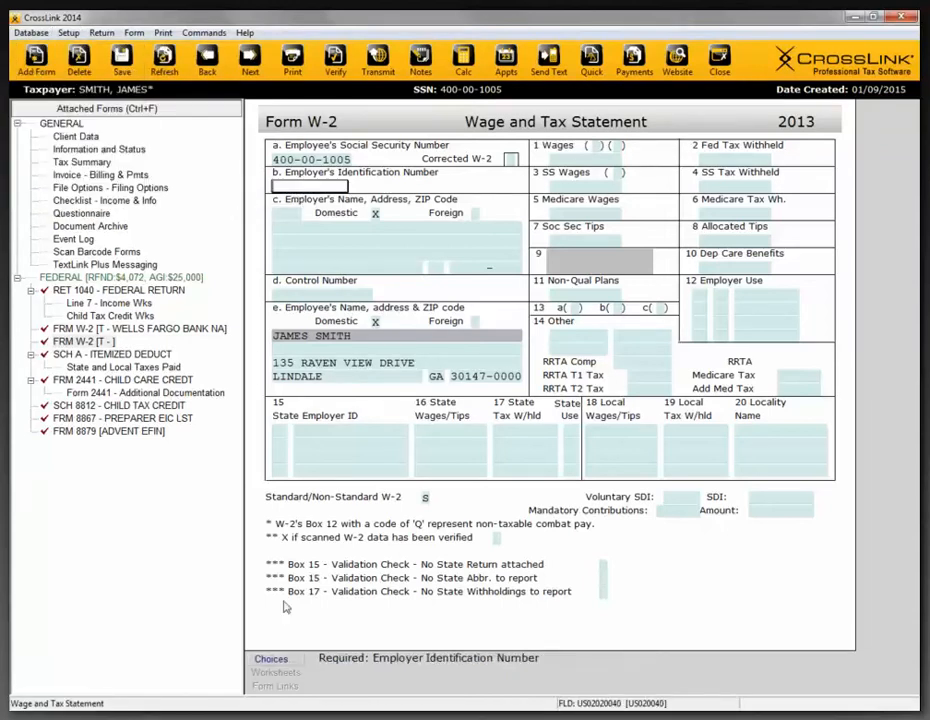
click(277, 661)
double_click(363, 458)
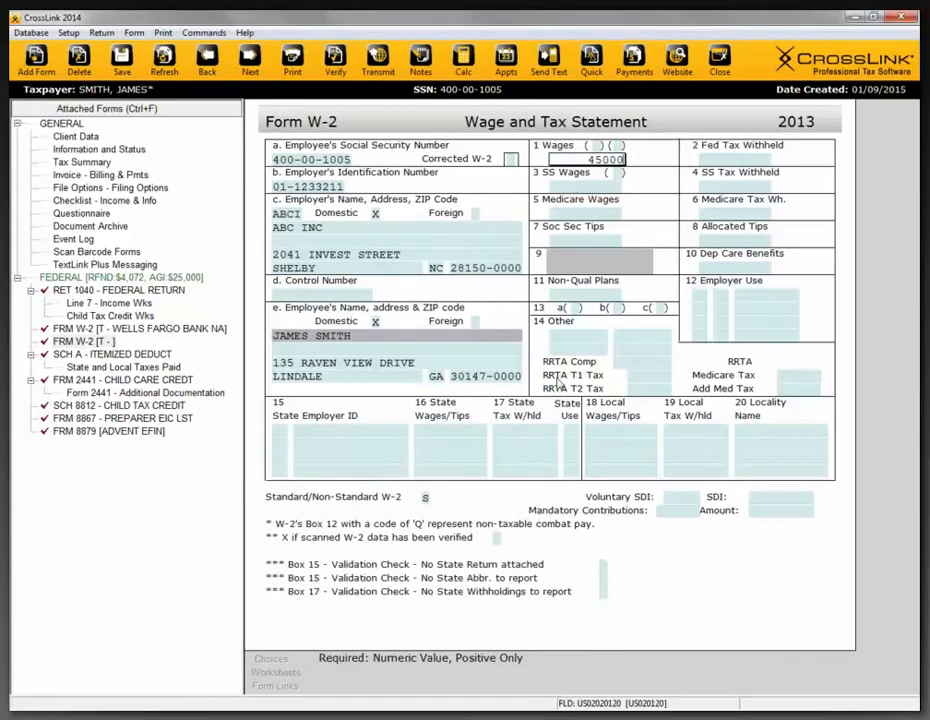
- Enter 45000 as the Box 1 wages and 5500 as the Box 2 federal tax withheld on the new W-2
key(Tab)
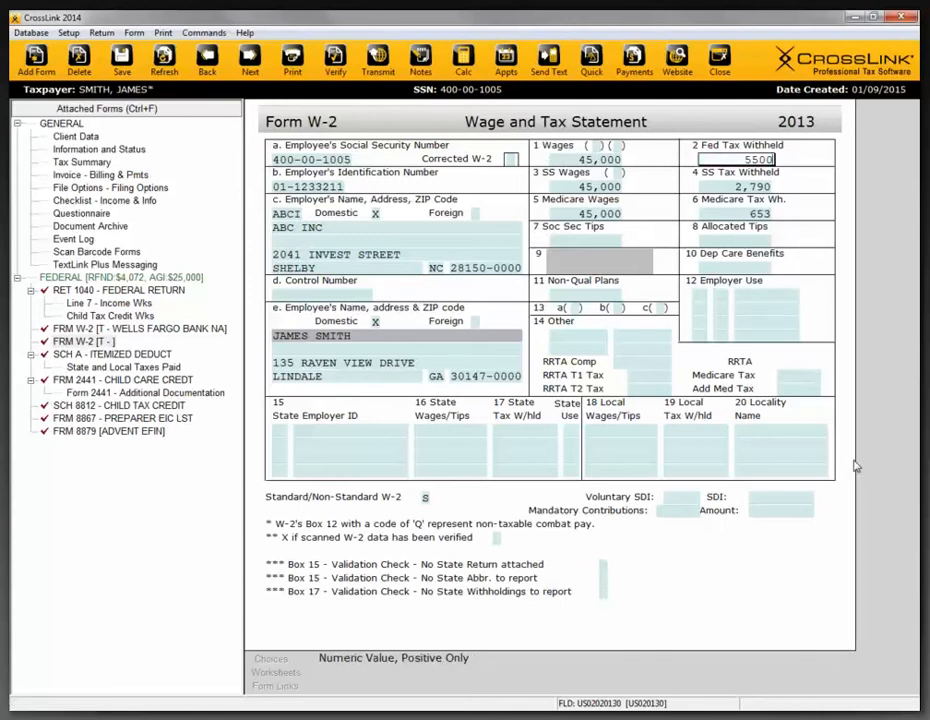
text(5500)
key(Tab)
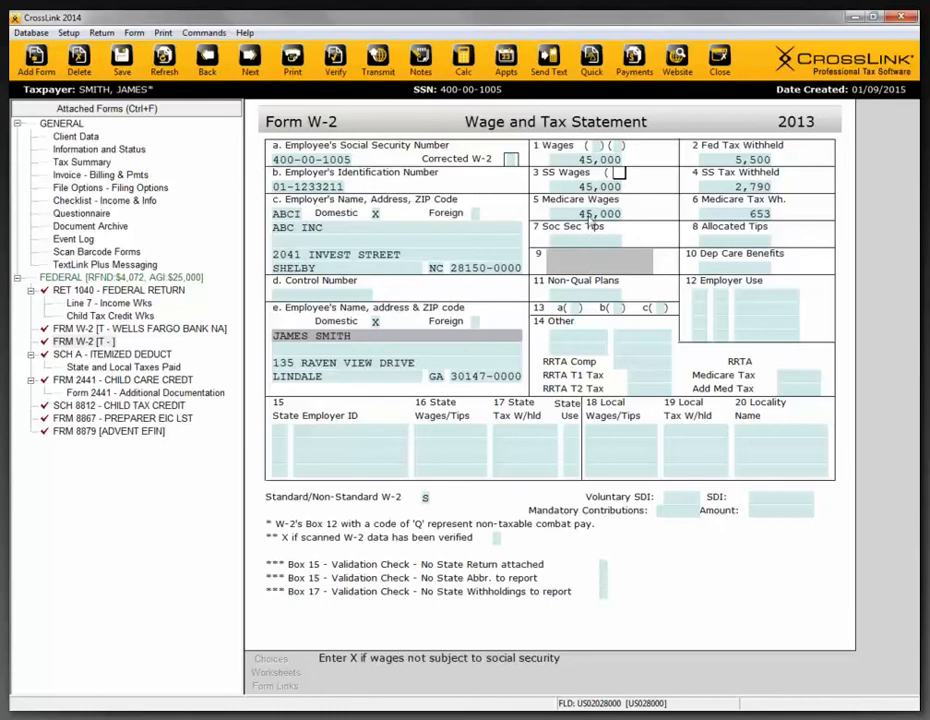
click(585, 160)
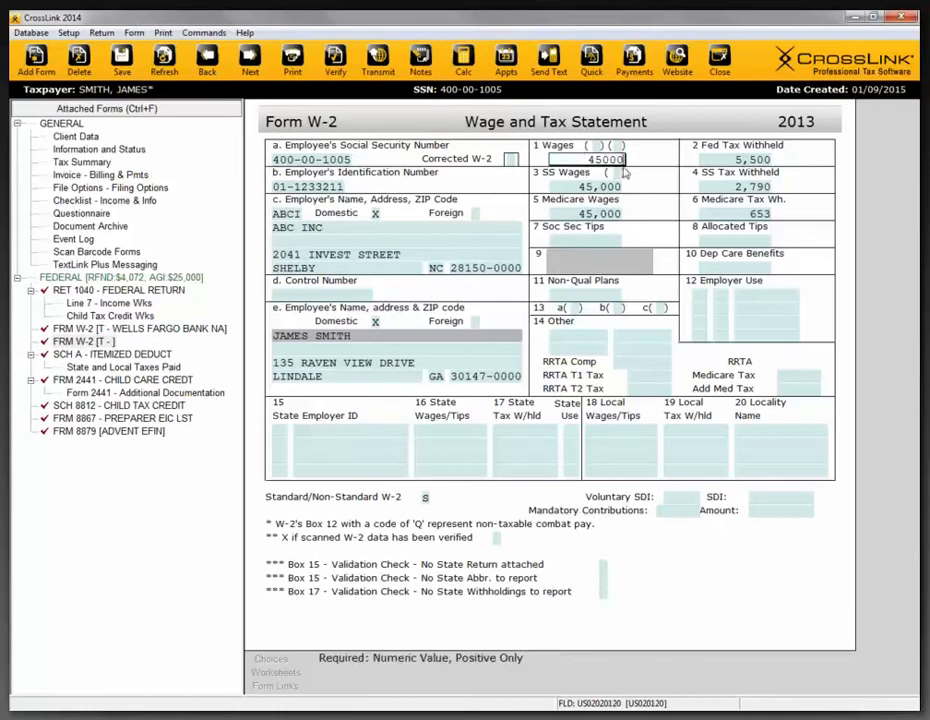
click(723, 160)
click(593, 160)
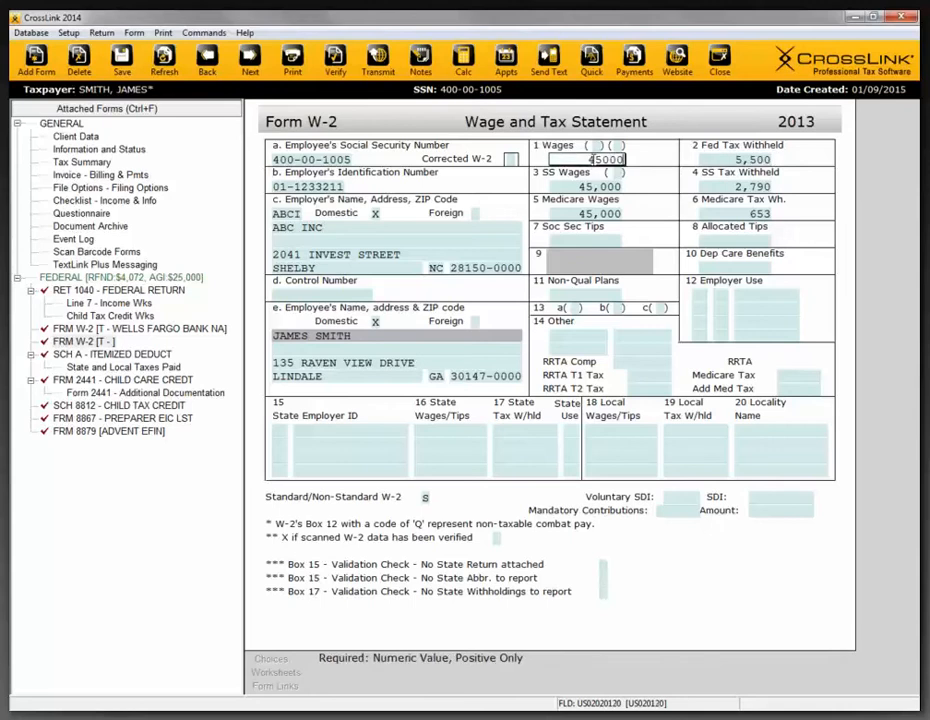
click(707, 160)
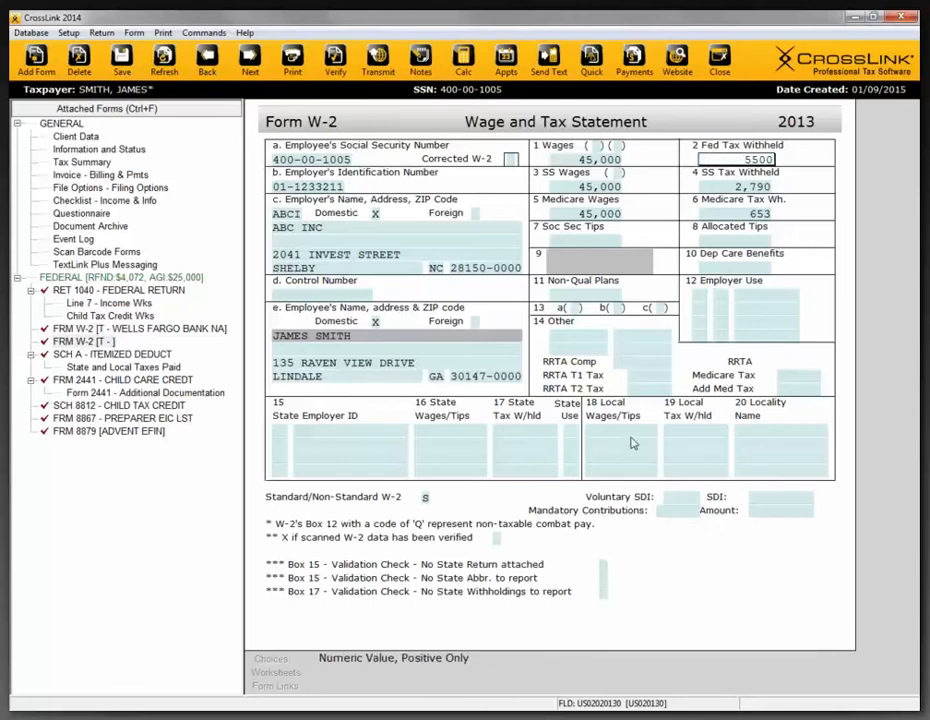
- Mark the retirement plan box in Box 13 and enter code D for 401(k) elective deferrals with 3000 in Box 12
click(619, 308)
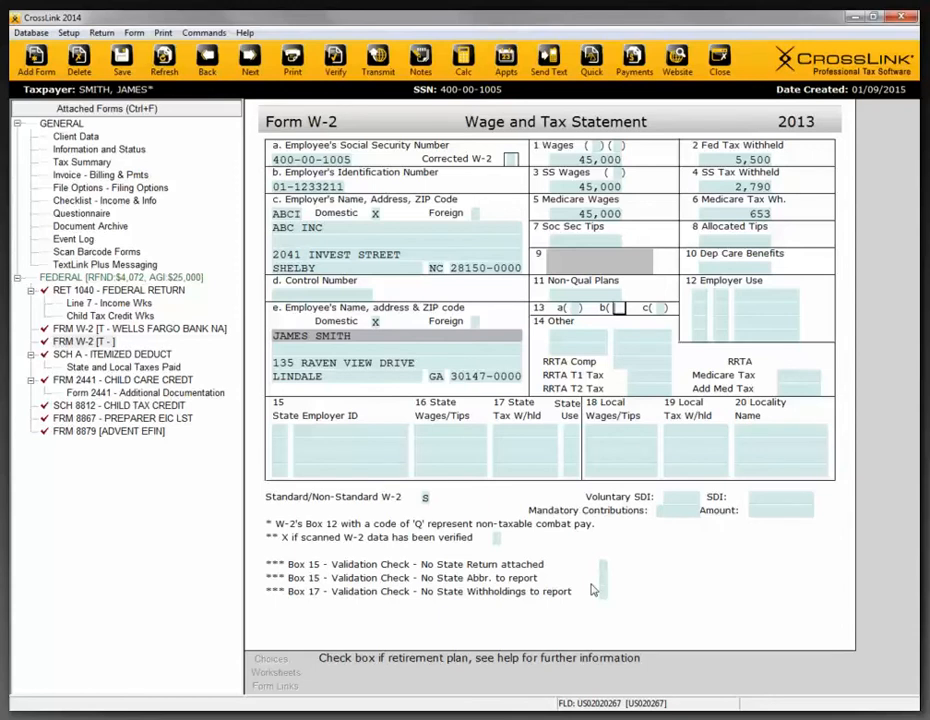
key(Tab)
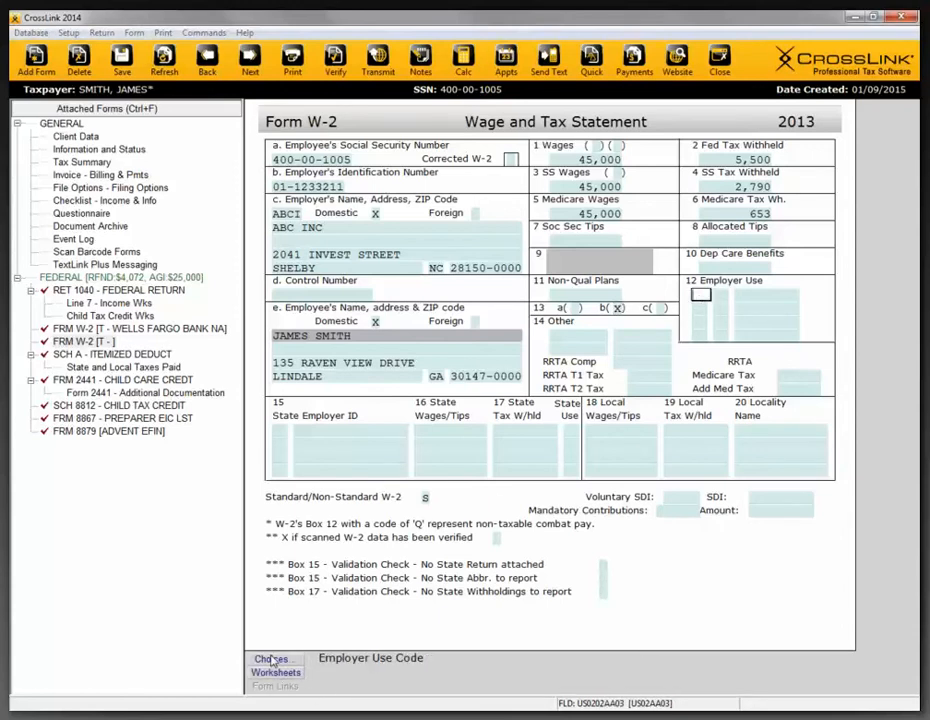
click(271, 660)
click(425, 491)
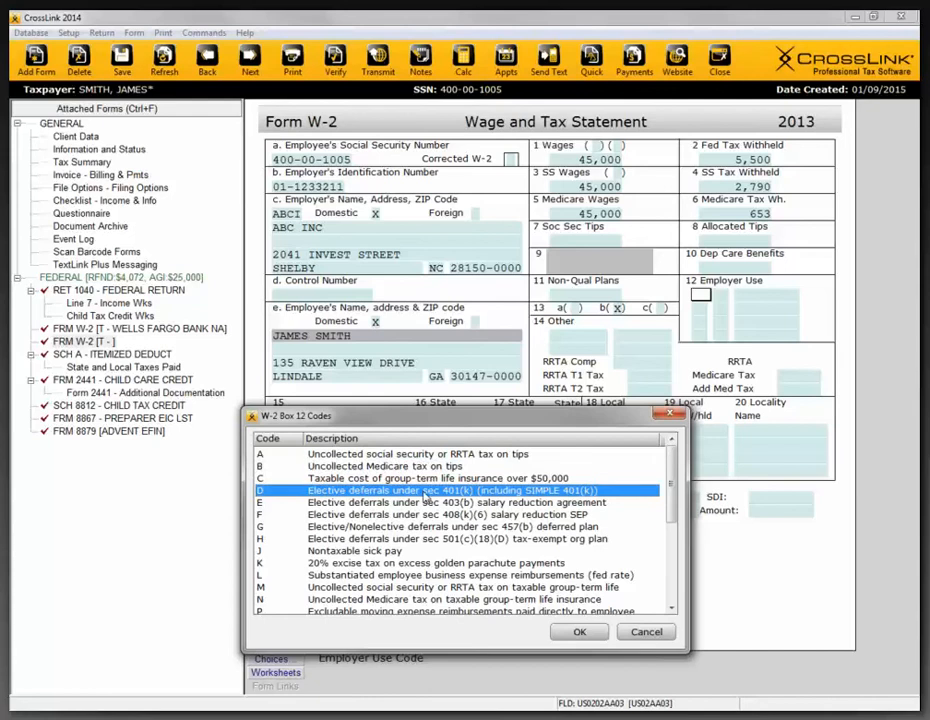
double_click(425, 491)
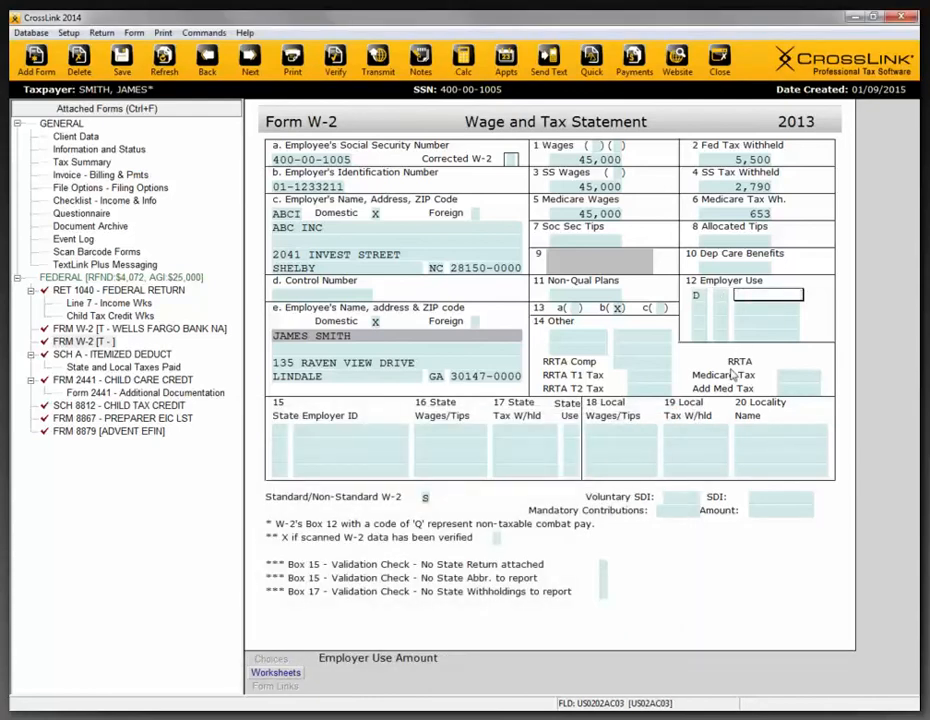
text(3000)
key(Tab)
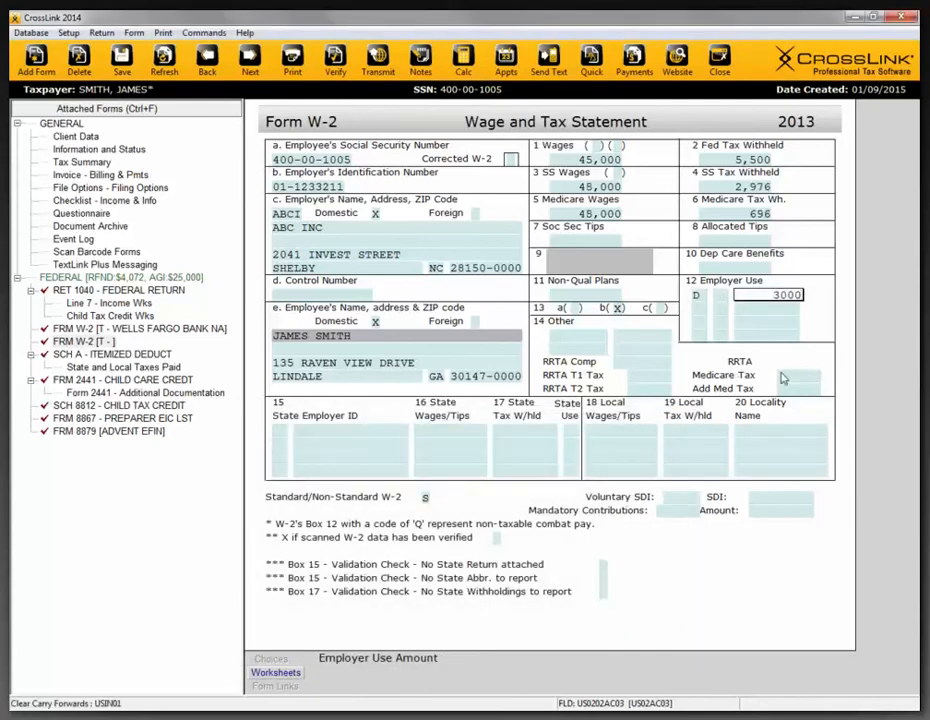
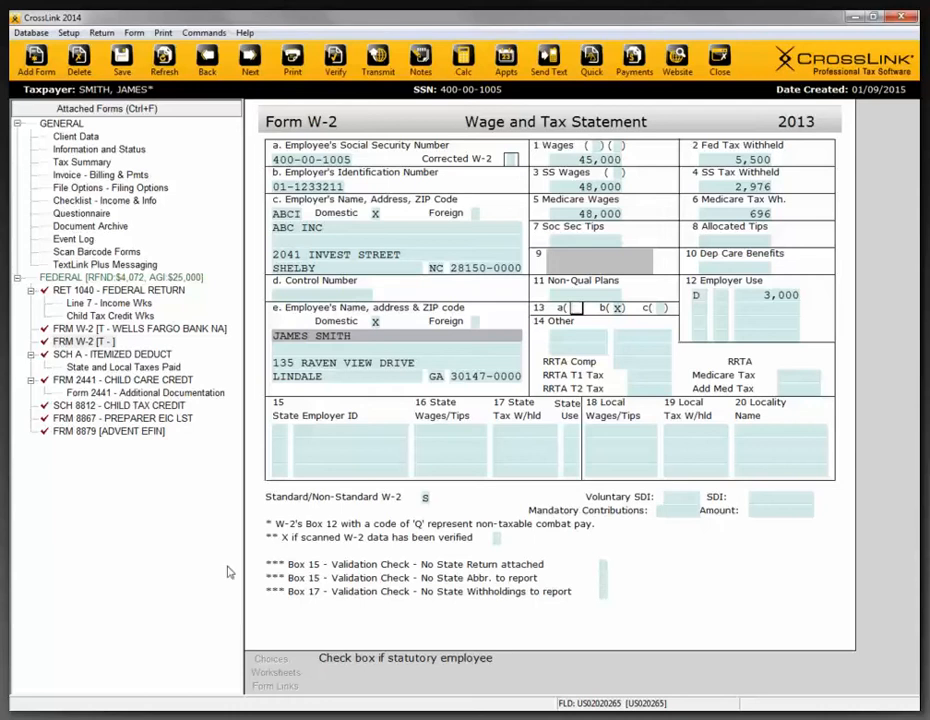
- Add the Georgia Individual Tax Return (FRM GA-500) to the return and review the information carried into it
click(100, 354)
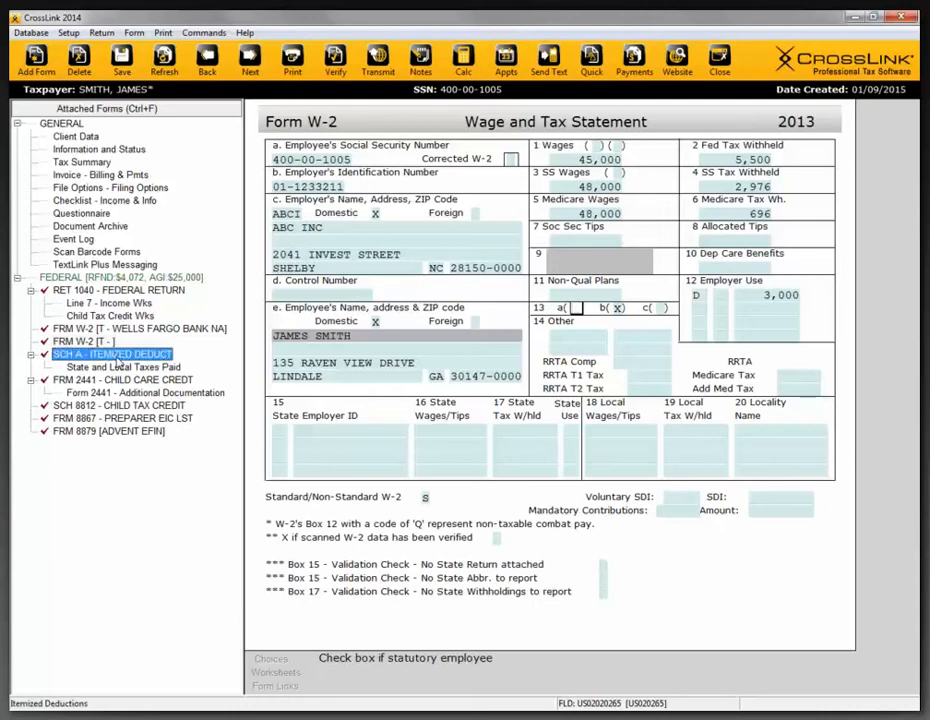
click(38, 66)
click(403, 276)
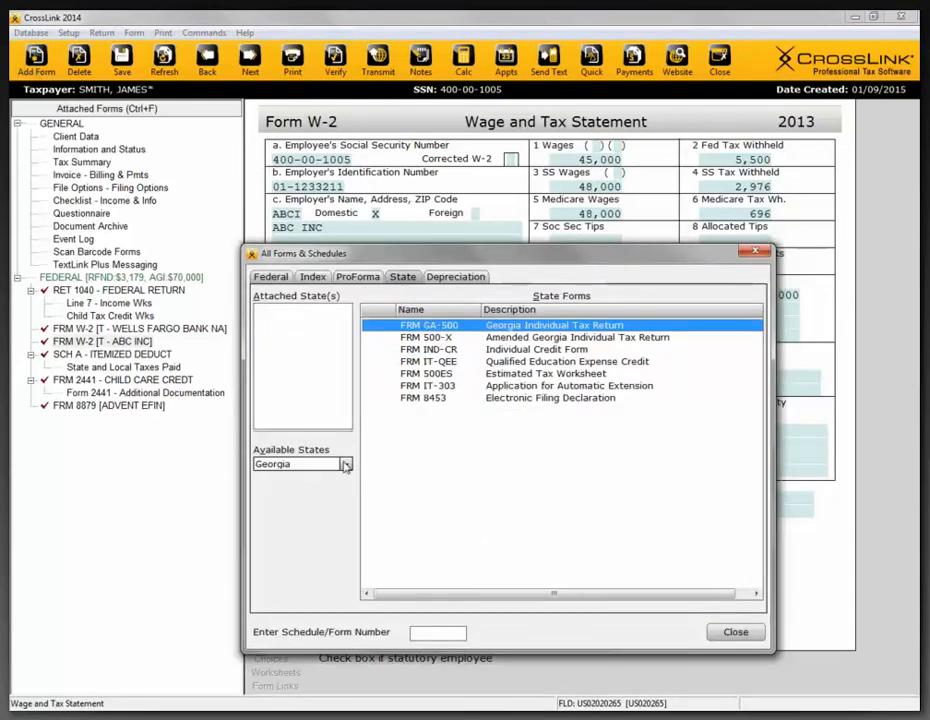
double_click(502, 326)
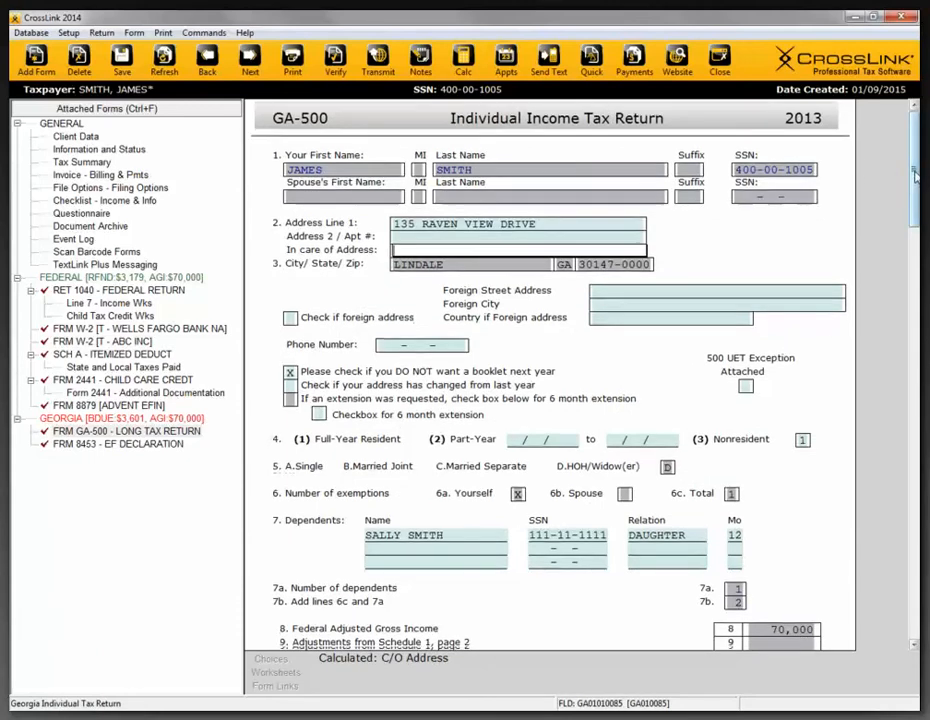
scroll(913, 215, down, 3)
scroll(913, 215, down, 6)
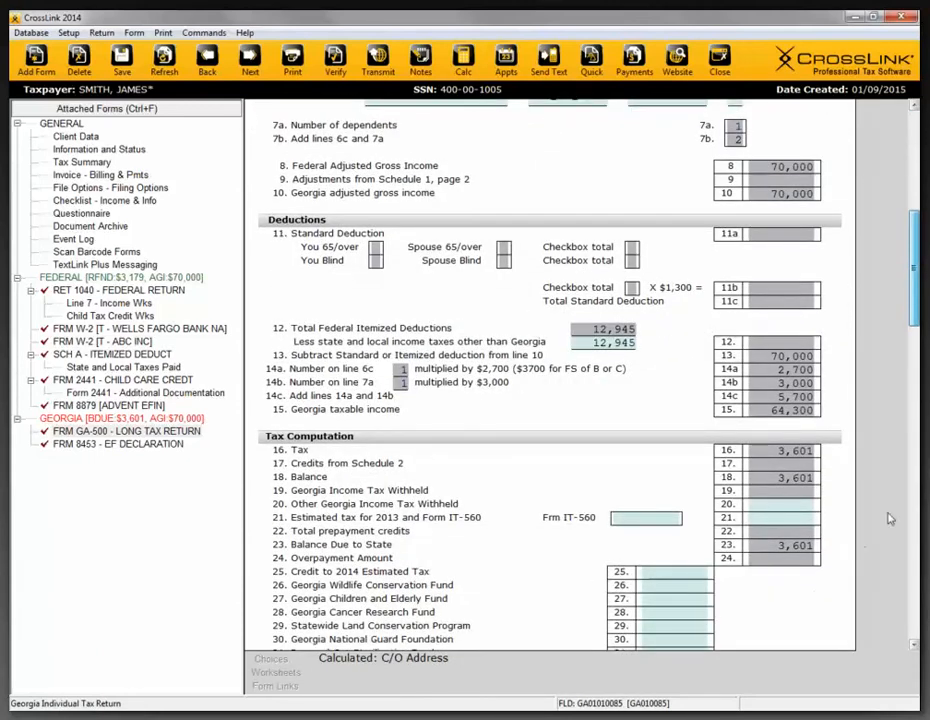
scroll(915, 342, down, 7)
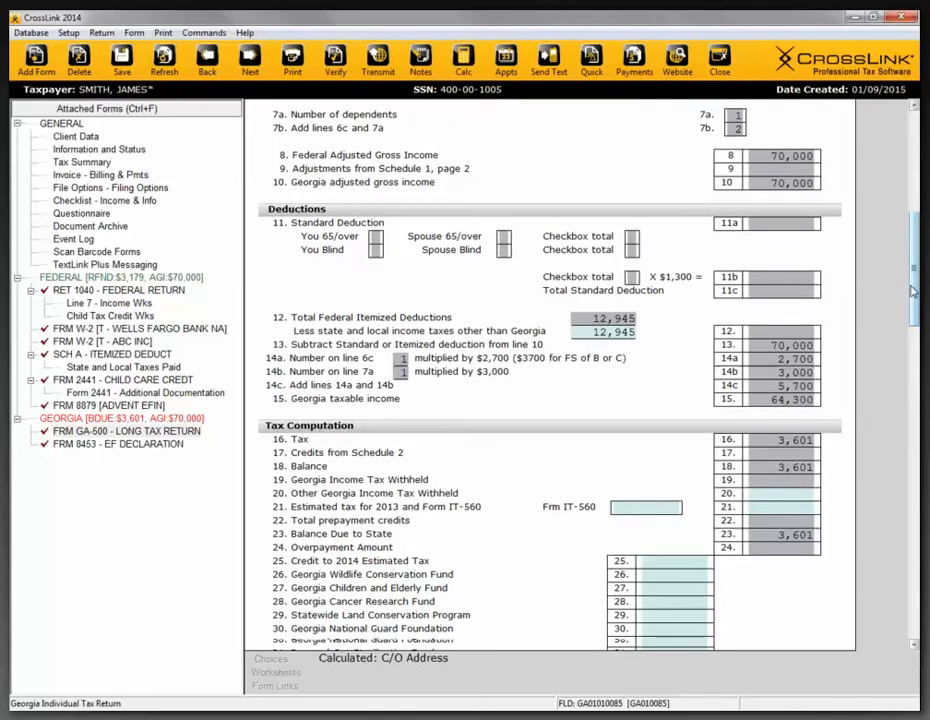
drag(913, 345, 913, 160)
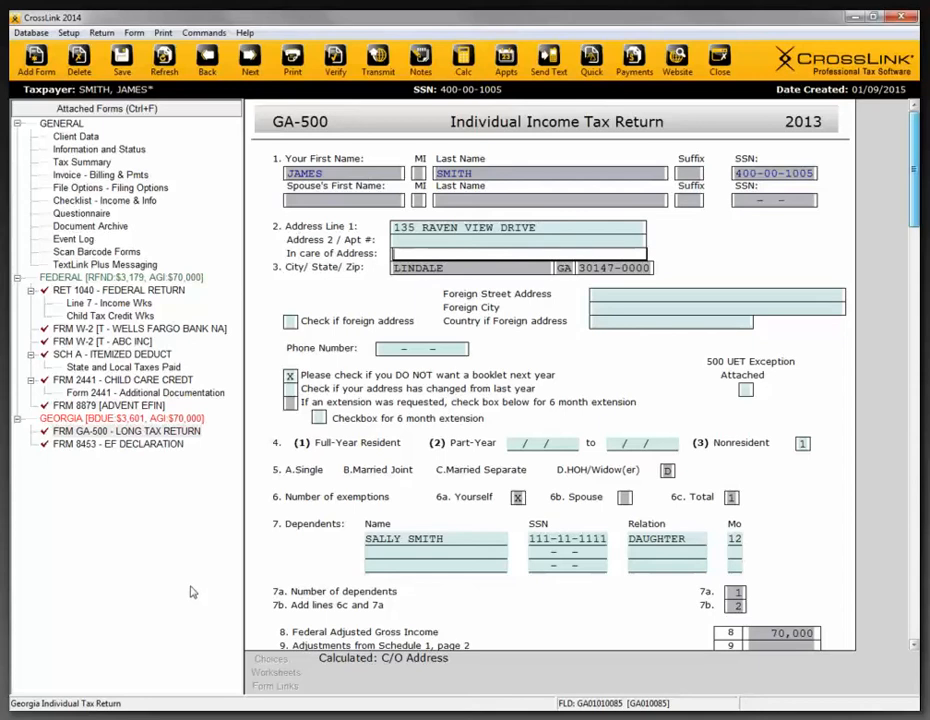
- Open the Document Archive of the current tax return
click(104, 228)
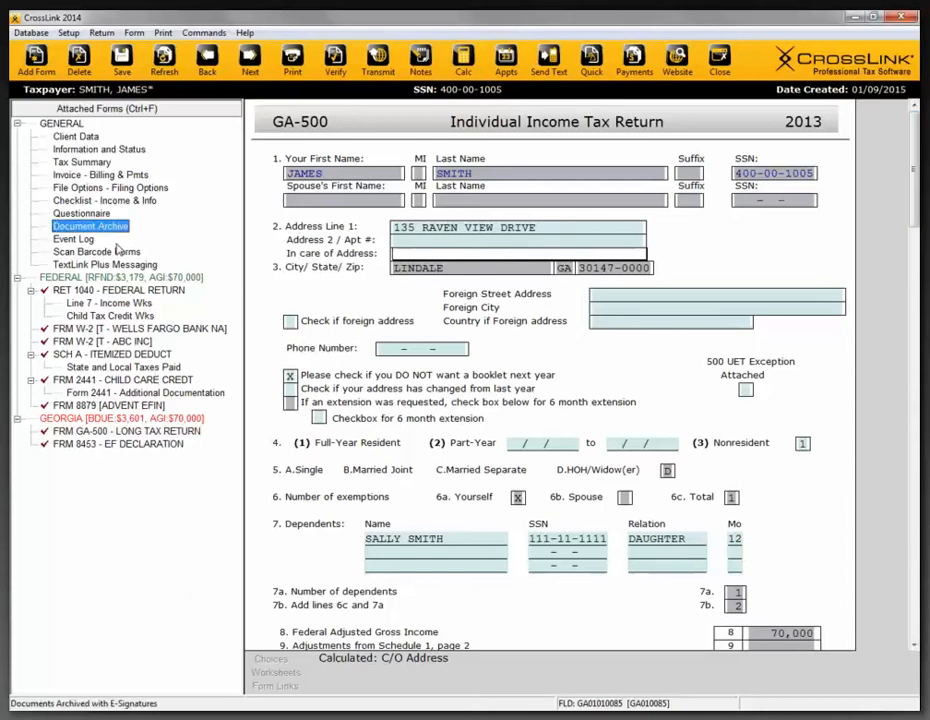
double_click(110, 226)
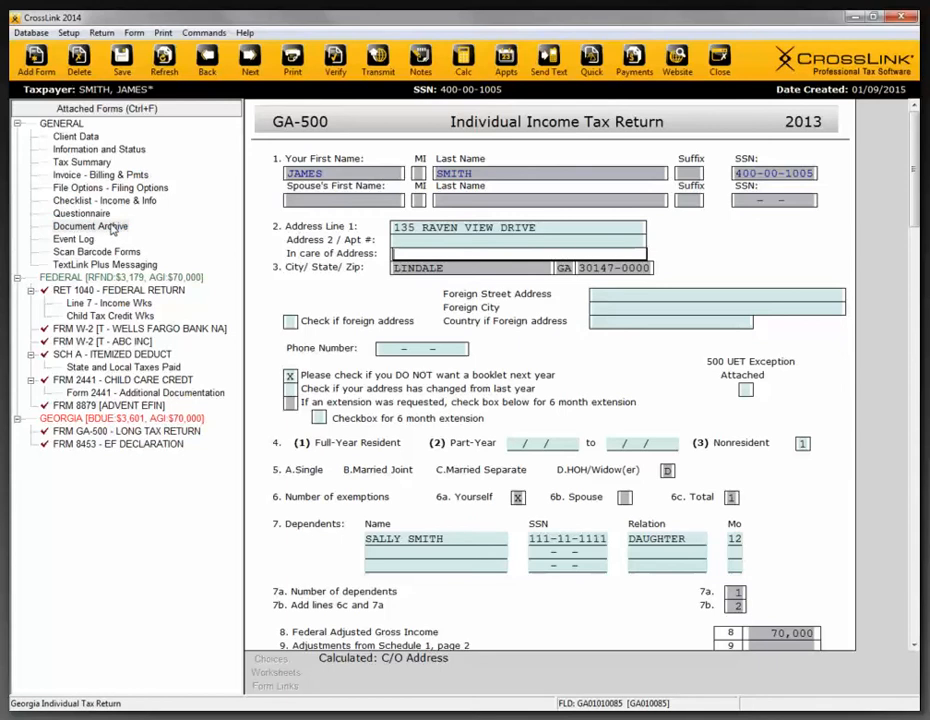
drag(395, 252, 359, 254)
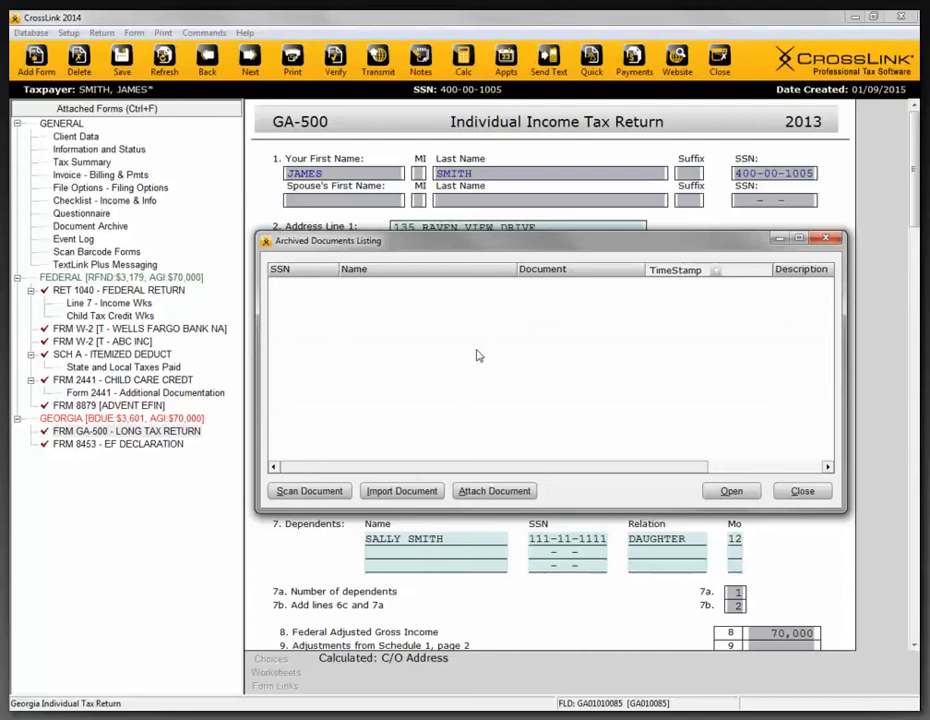
- Scan the driver license into the archive as an Identification document with the description NY DL
click(337, 492)
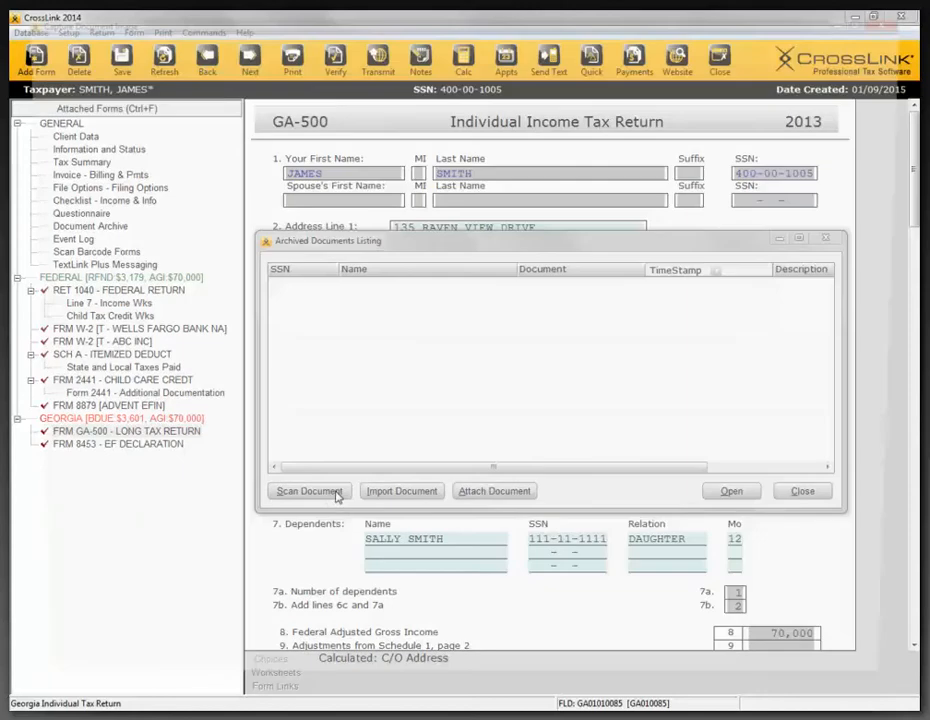
click(121, 680)
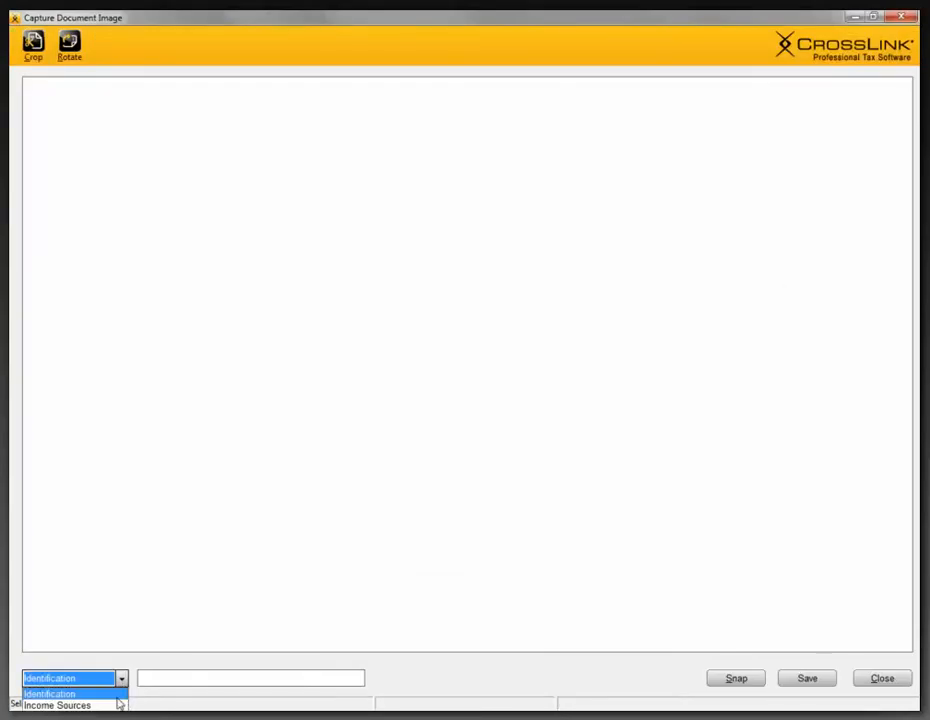
click(62, 694)
click(202, 681)
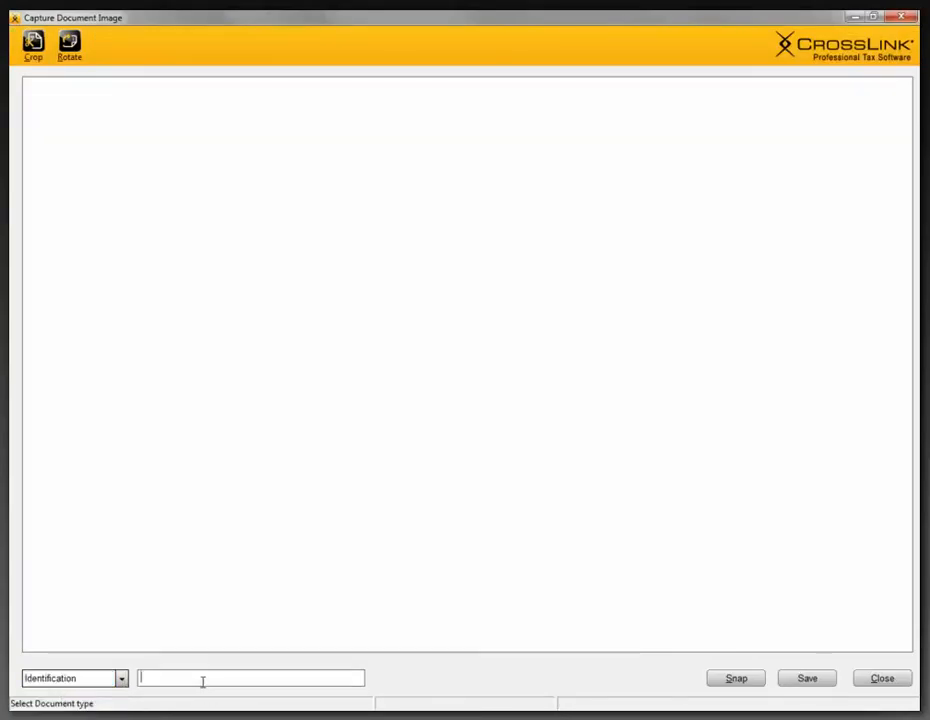
text(NY DL)
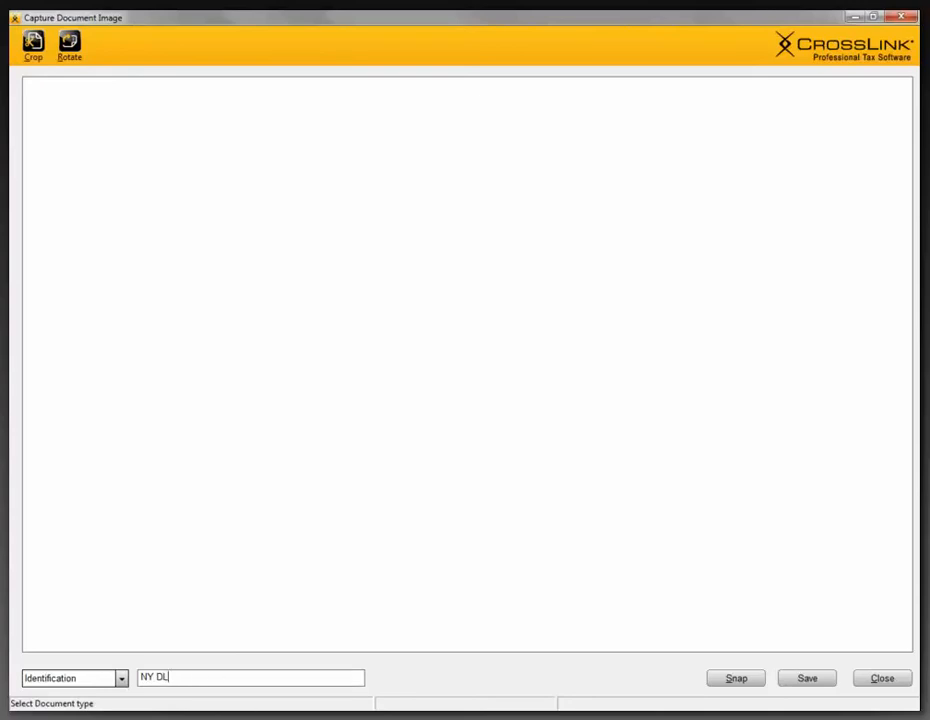
click(737, 679)
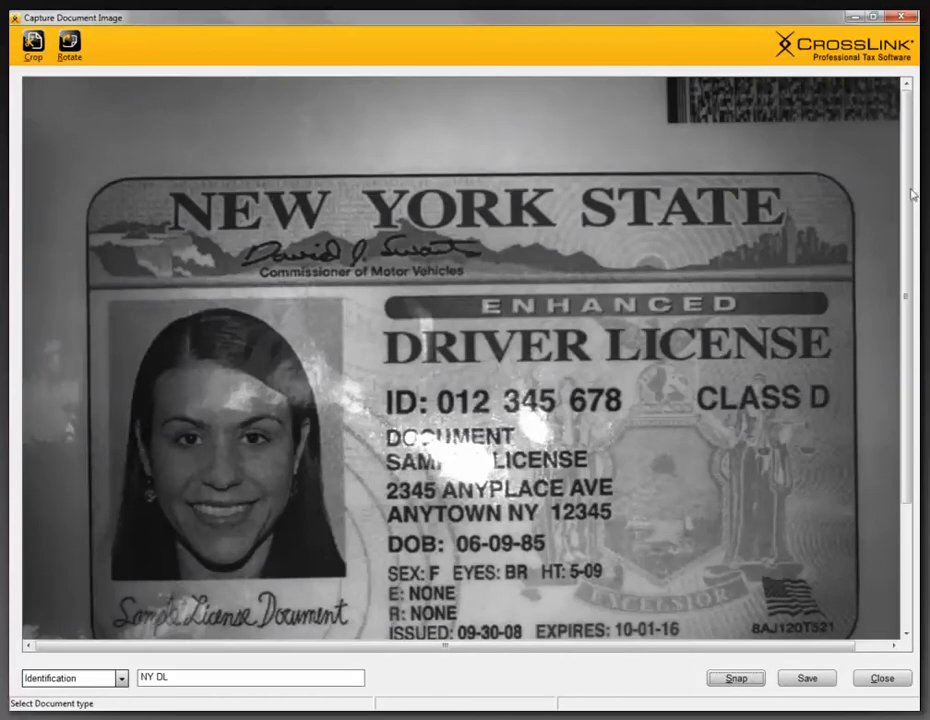
drag(905, 198, 907, 287)
click(807, 679)
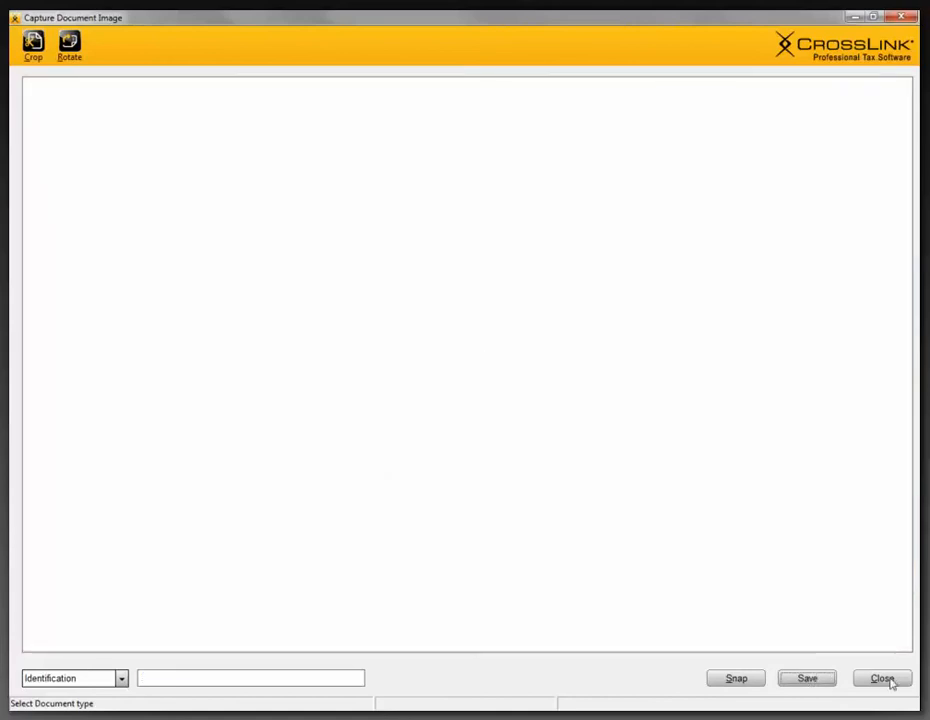
click(884, 679)
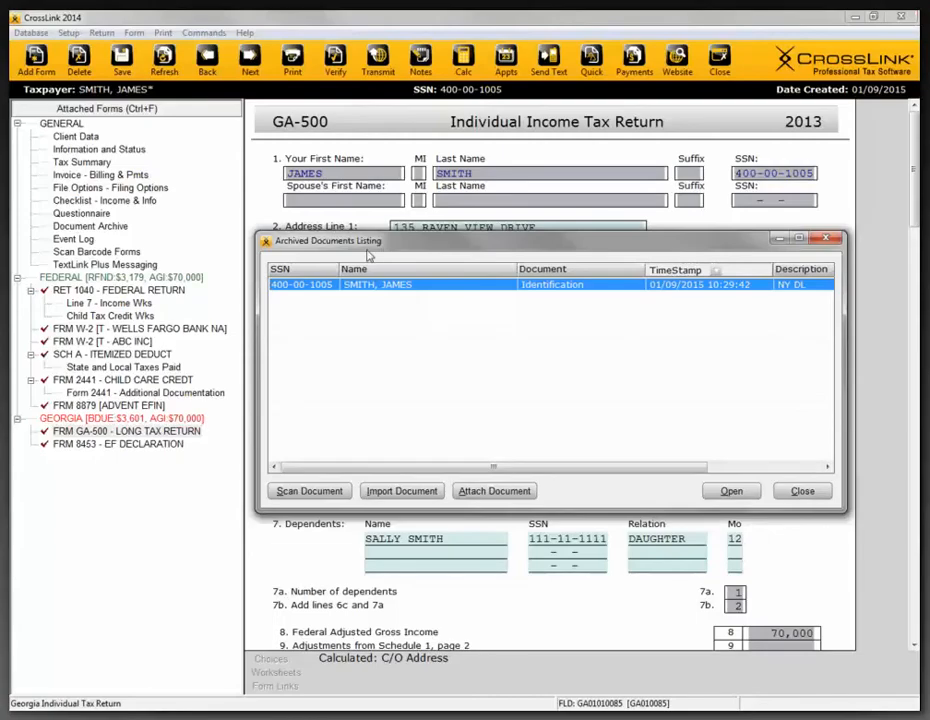
- View the scanned NY DL identification document from the archived documents listing
drag(373, 243, 370, 216)
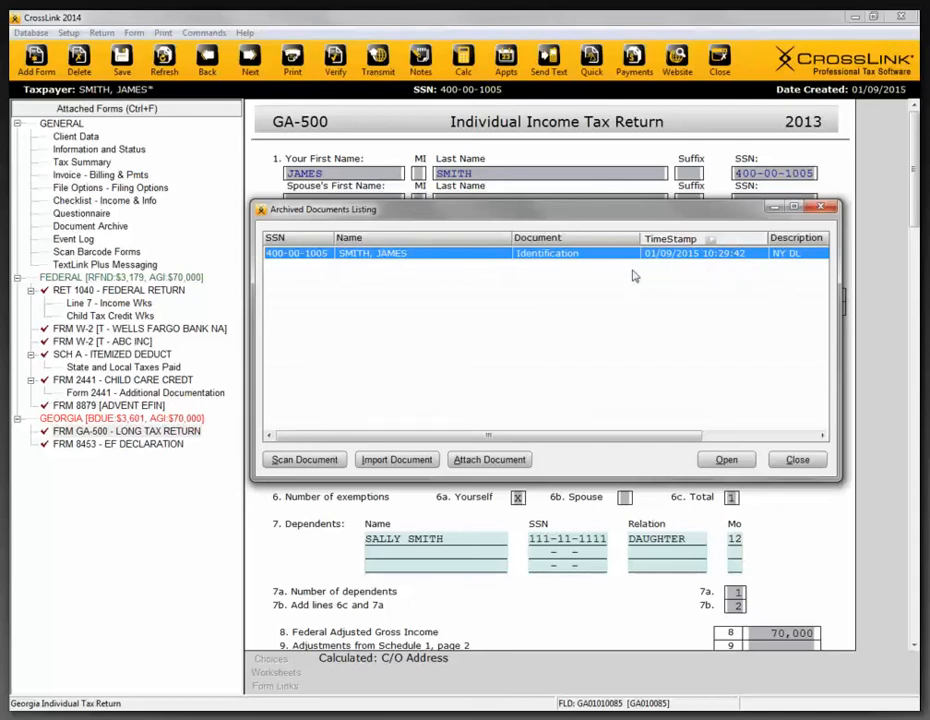
double_click(561, 258)
drag(463, 213, 466, 217)
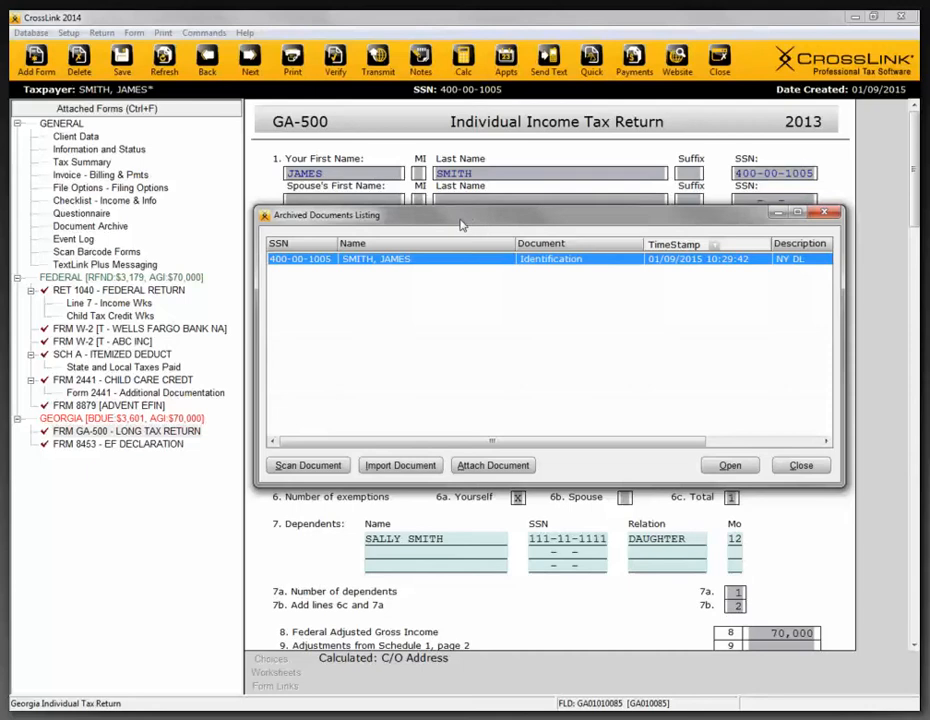
- Import the Adobe Reader XI shortcut from the Desktop into the archive with the description Adobe Shortcut
click(400, 466)
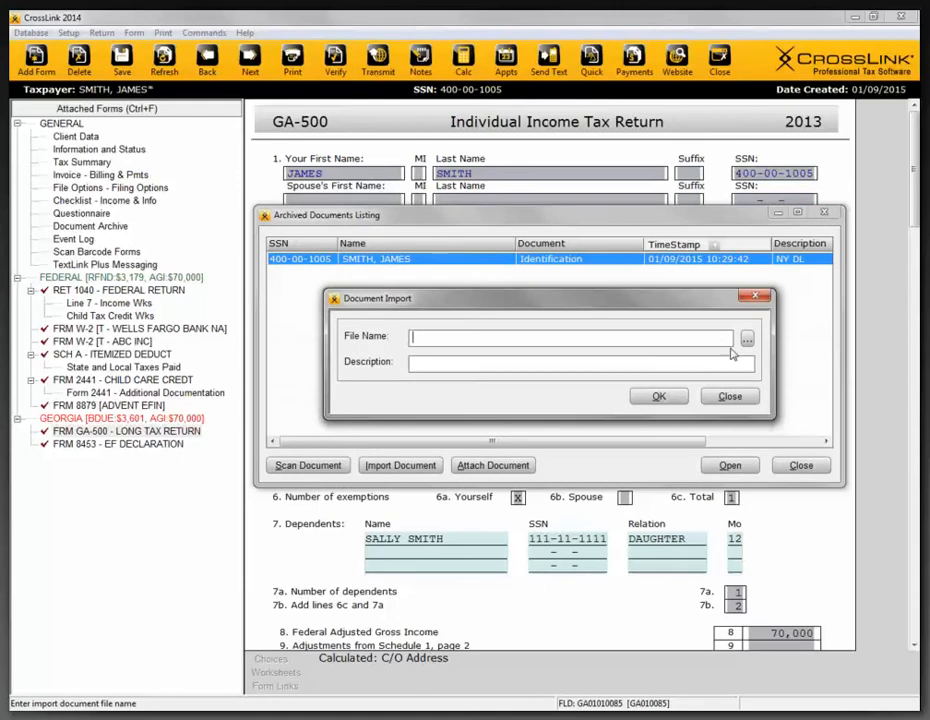
click(747, 341)
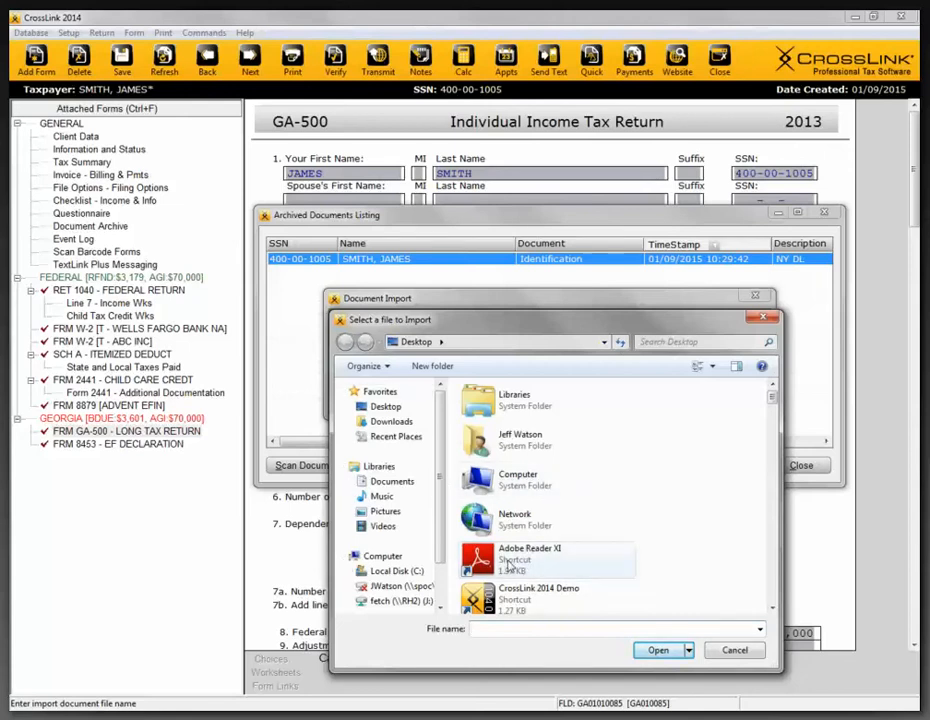
click(510, 566)
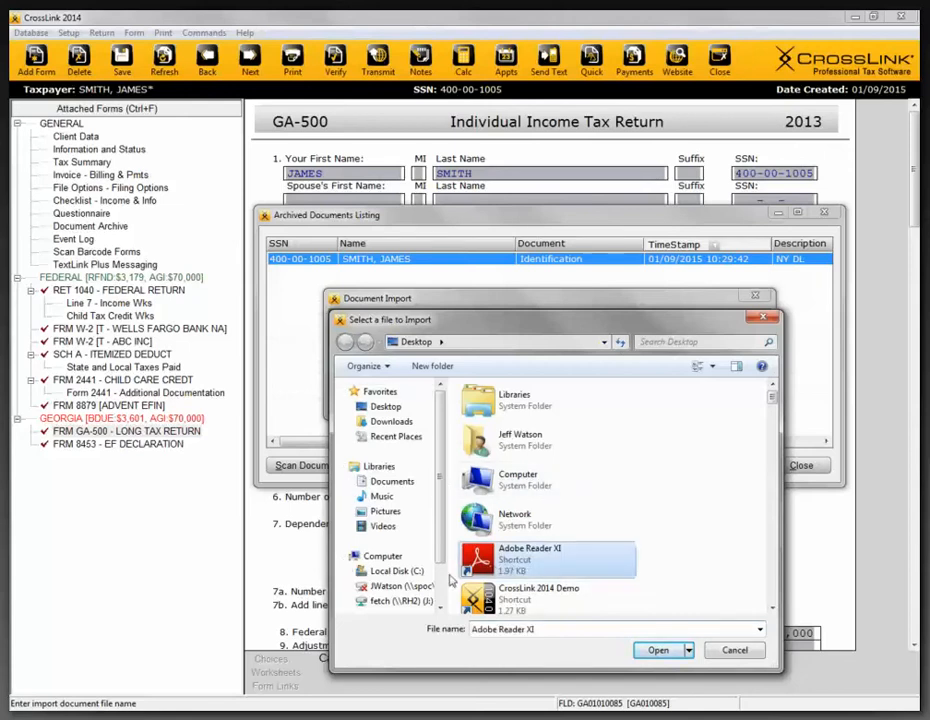
click(658, 651)
click(449, 365)
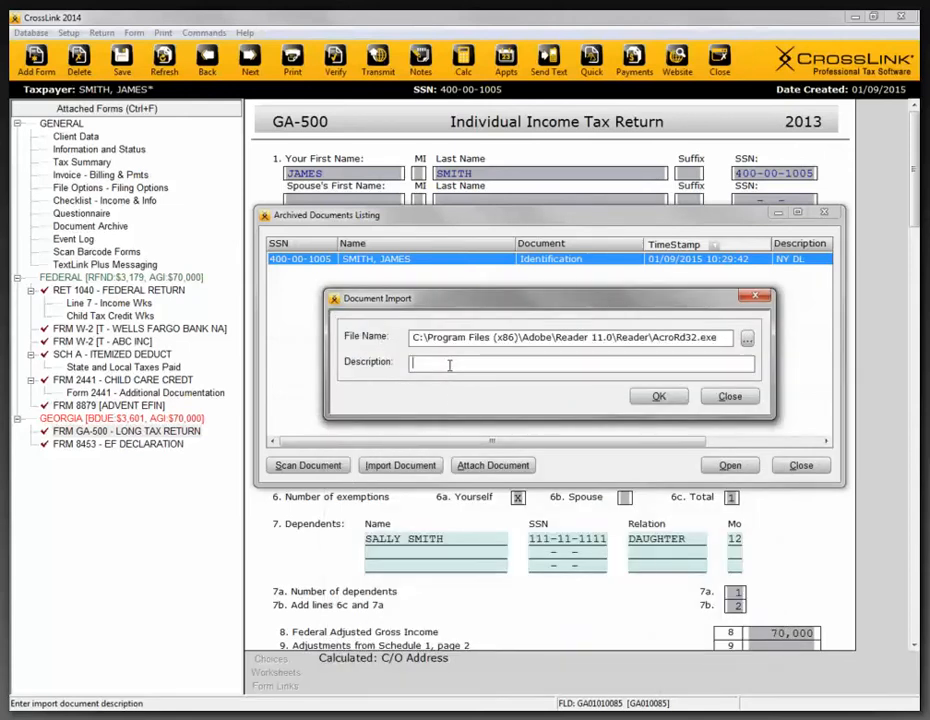
text(Adobe Shortcut)
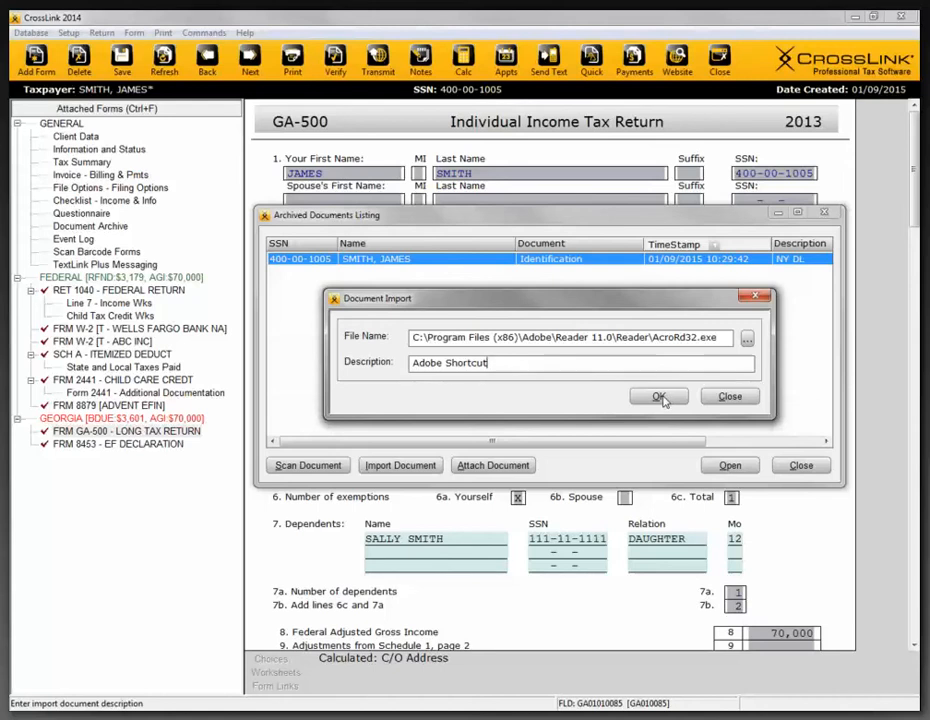
click(660, 397)
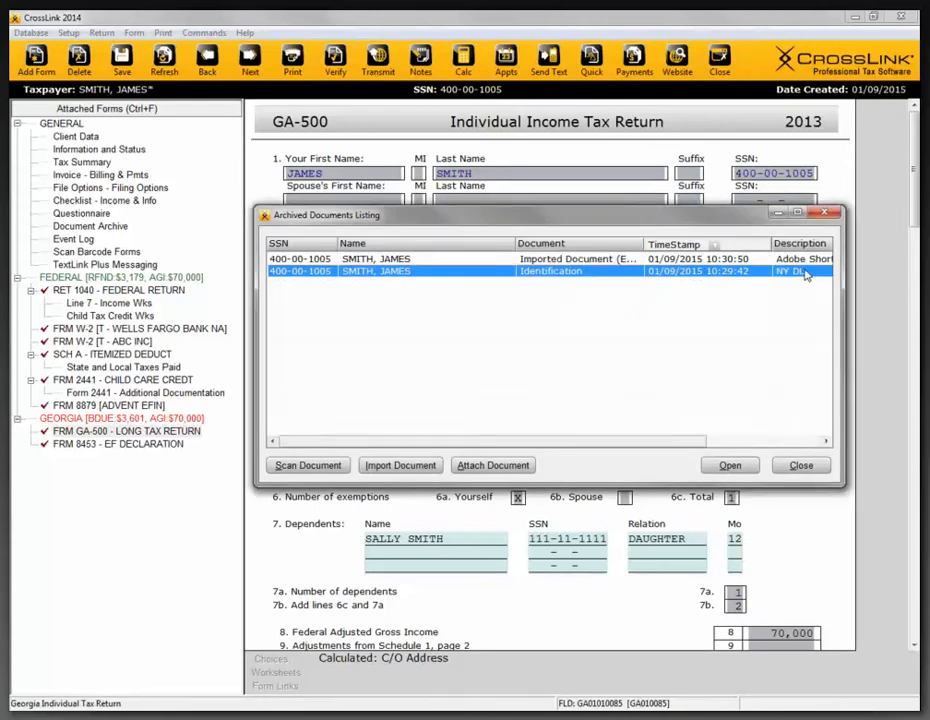
- Check the descriptions of the archived documents and widen the listing's Document column to show the full document type
drag(635, 443, 664, 442)
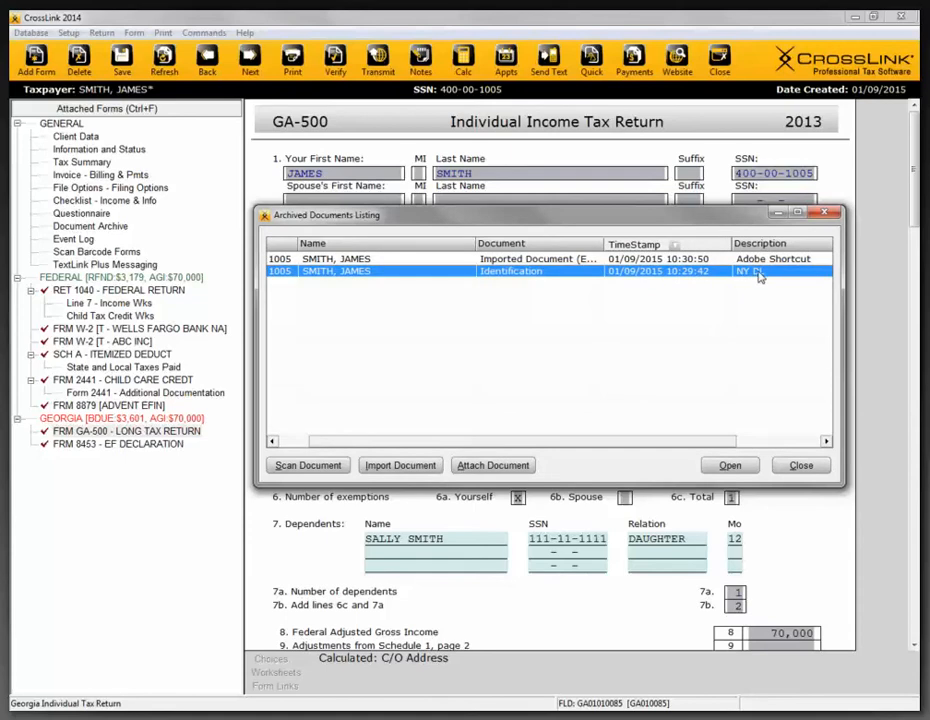
drag(606, 248, 643, 246)
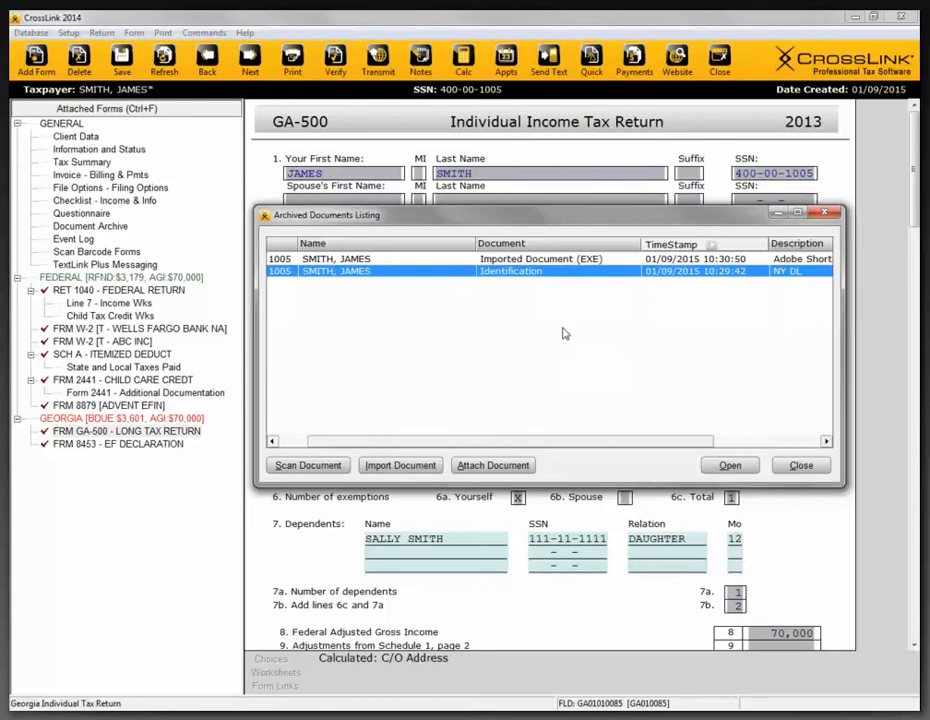
drag(468, 446, 432, 458)
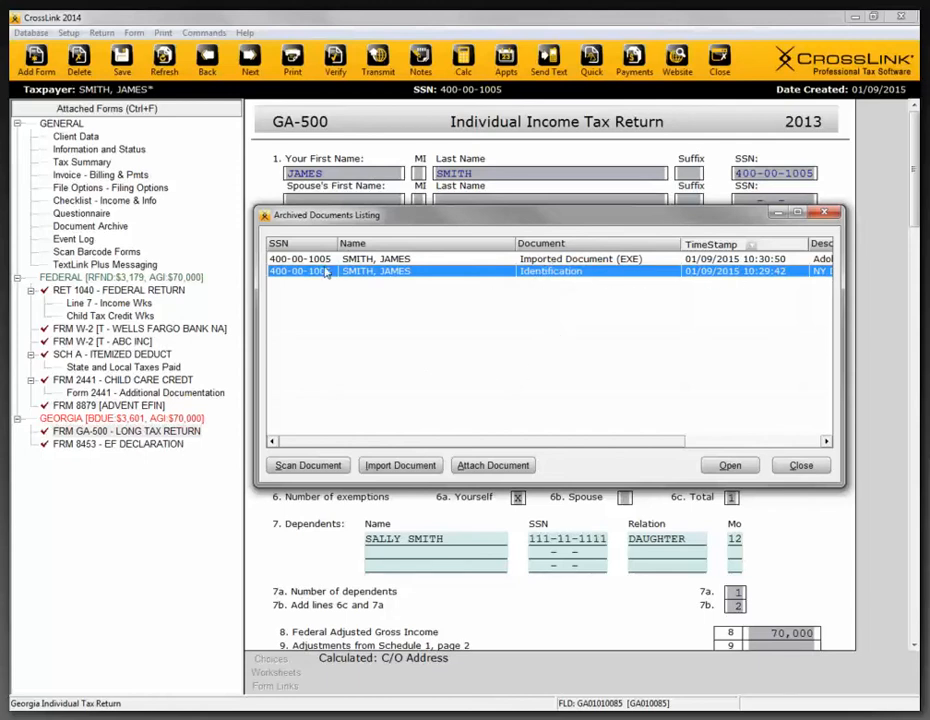
- Look over the federal attachment types offered for the NY DL identification document, and leave the archive without attaching it
click(490, 466)
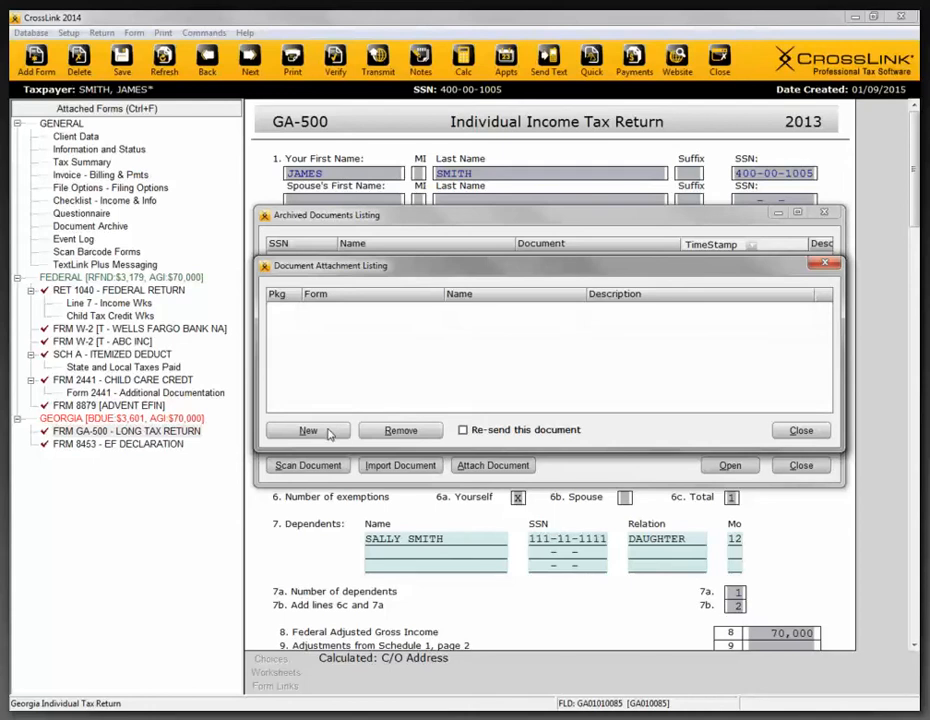
click(330, 433)
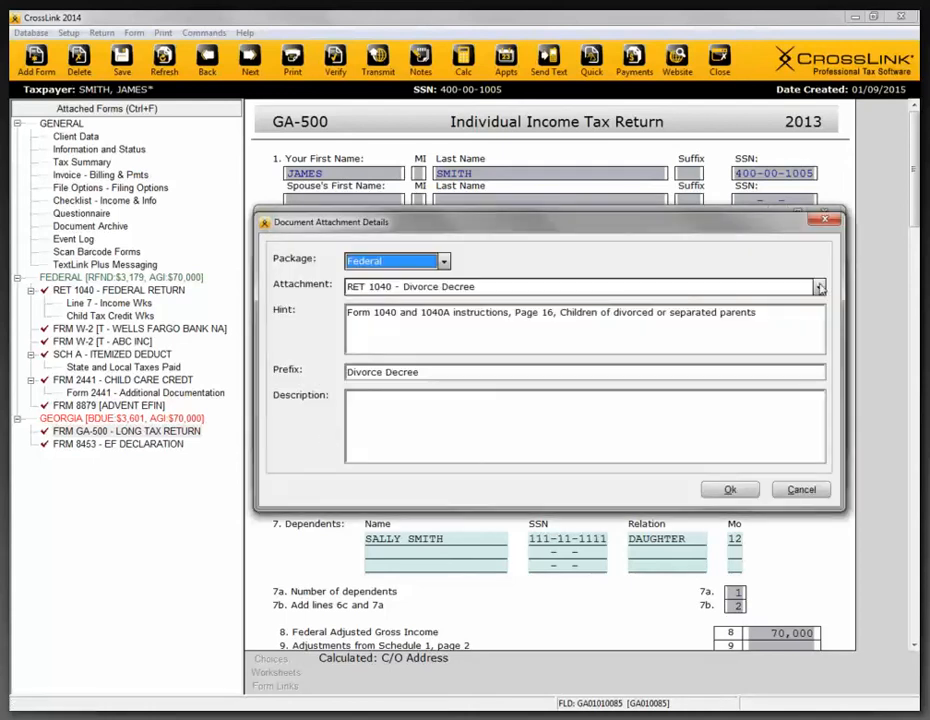
click(820, 287)
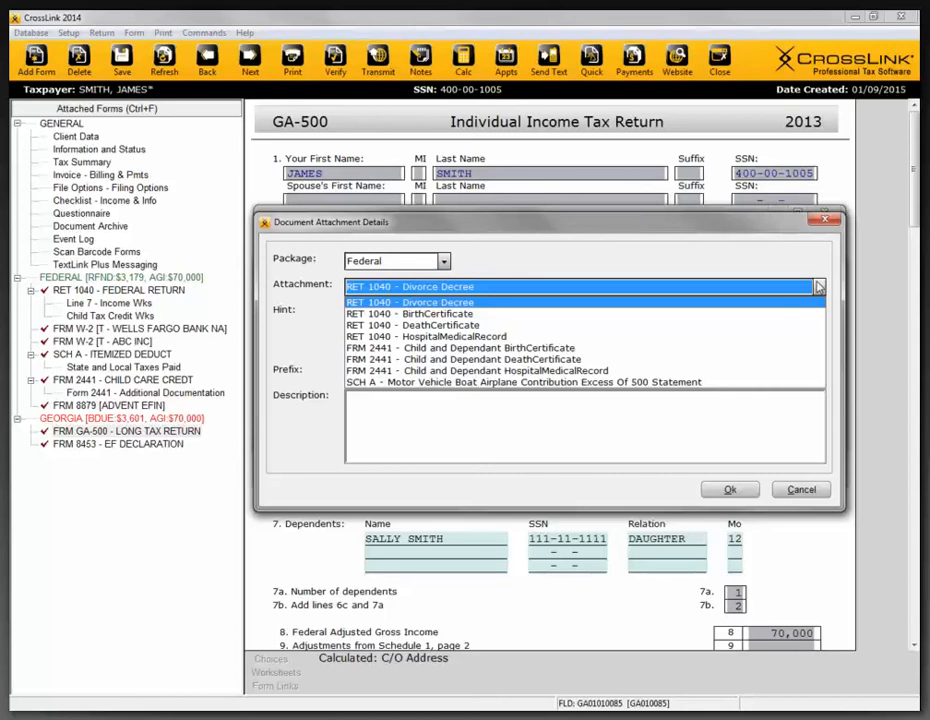
click(810, 491)
click(808, 492)
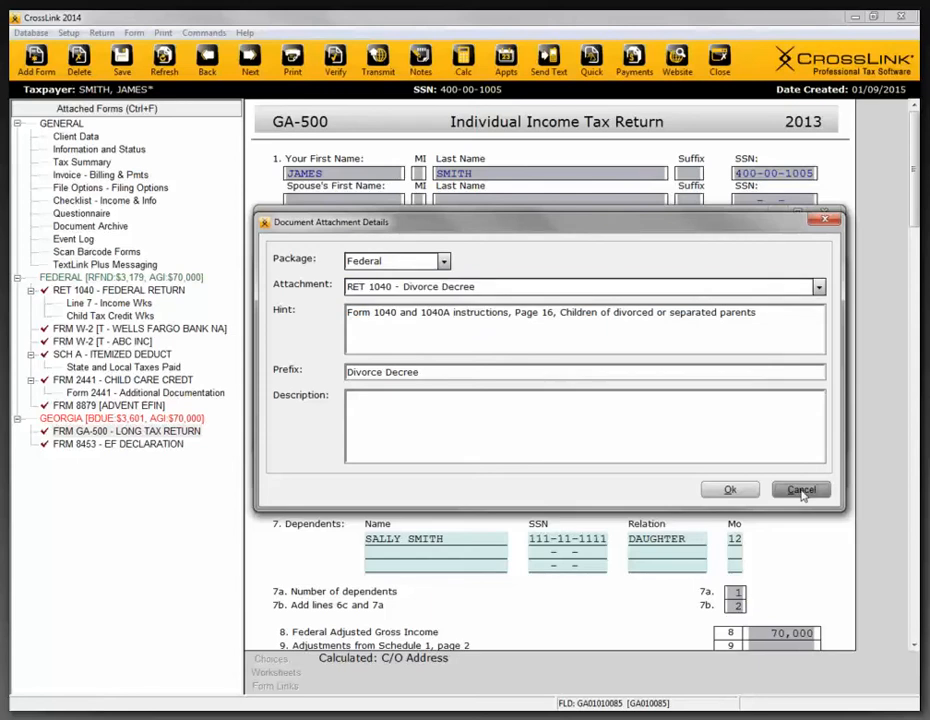
click(795, 430)
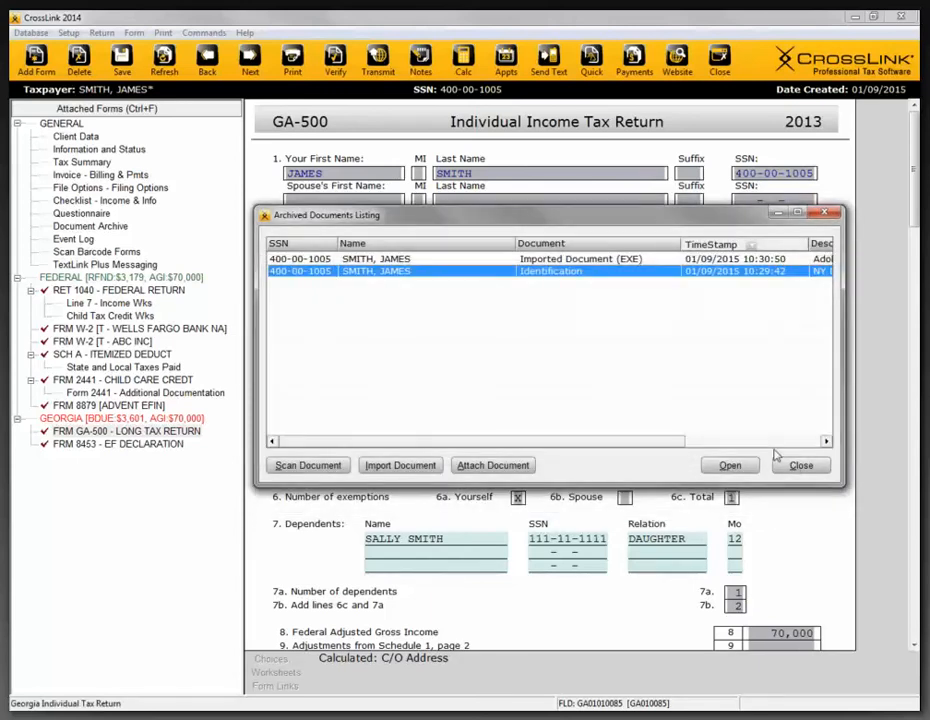
click(827, 215)
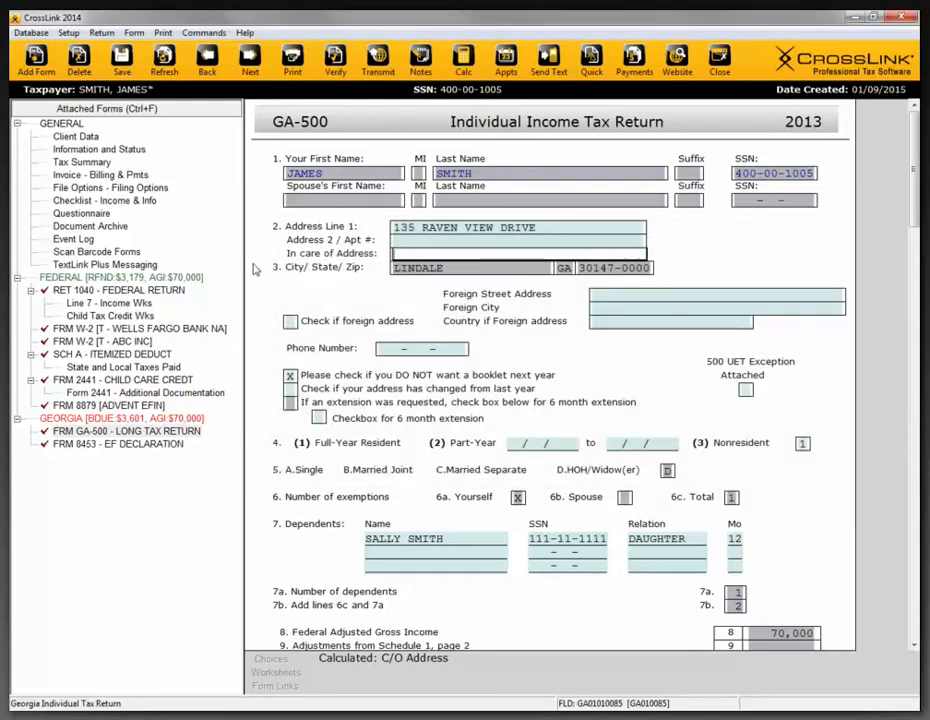
- Verify the return, look through the listed errors, and go to the first missing required field in Client Data
click(336, 70)
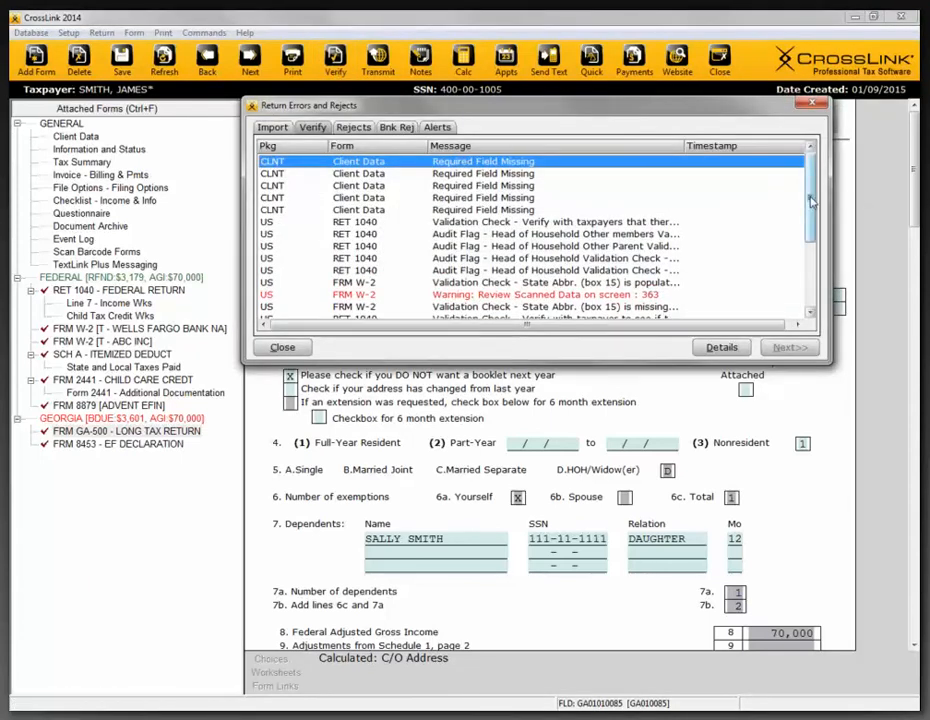
mouse_move(810, 210)
mouse_down()
mouse_move(811, 260)
mouse_move(810, 205)
mouse_up()
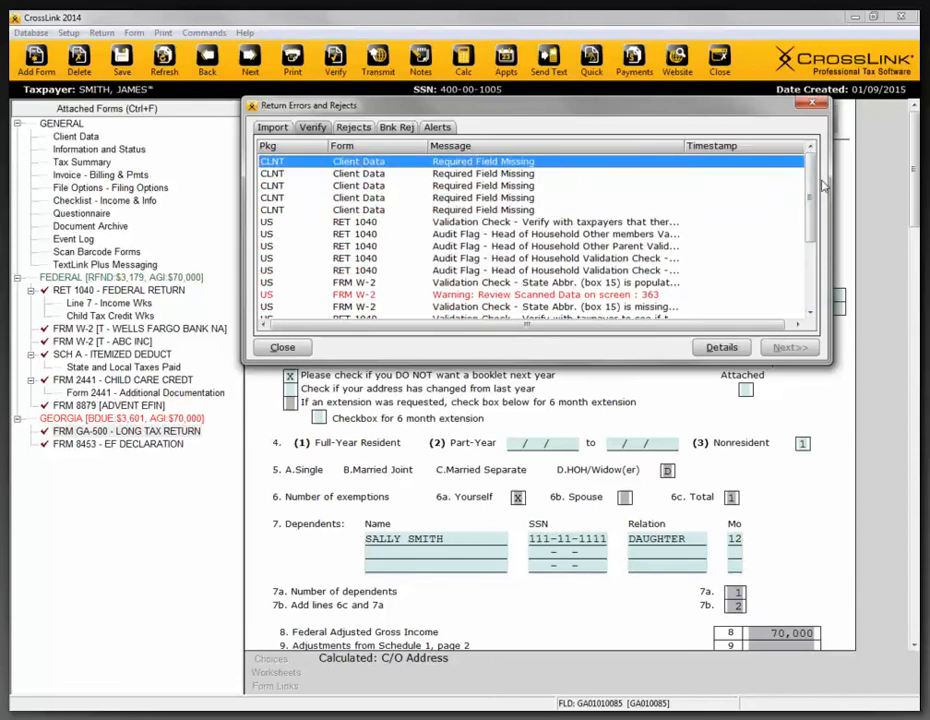
mouse_move(810, 200)
mouse_down()
mouse_move(812, 250)
mouse_move(812, 183)
mouse_up()
drag(811, 221, 808, 180)
double_click(455, 166)
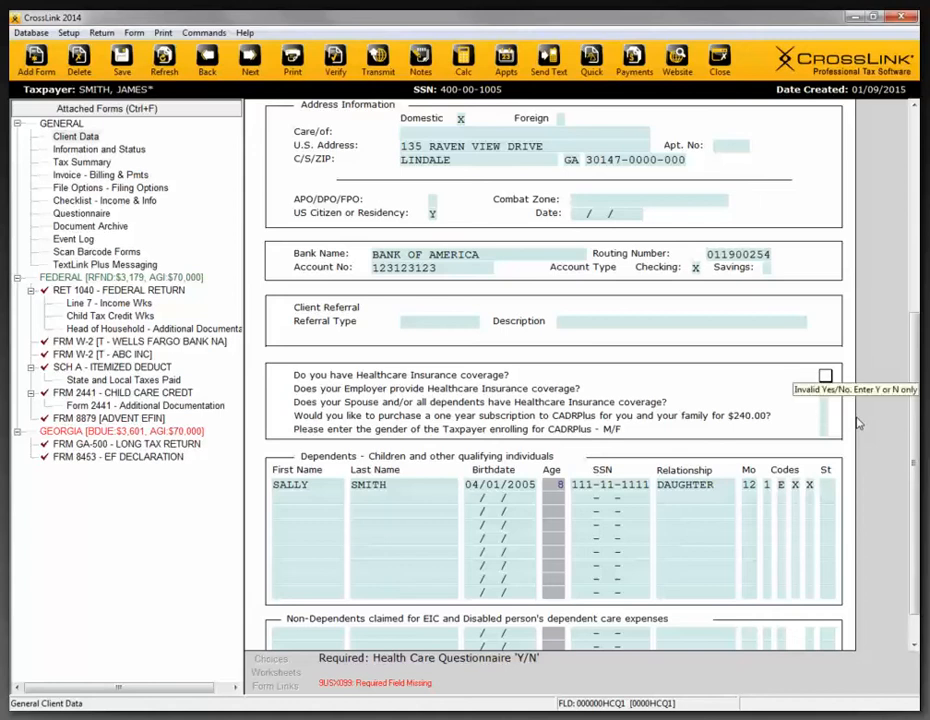
- Answer Y to the three healthcare insurance coverage questions in Client Data, reaching each missing field from the verification errors, and continue to the CADRPlus question
text(Y)
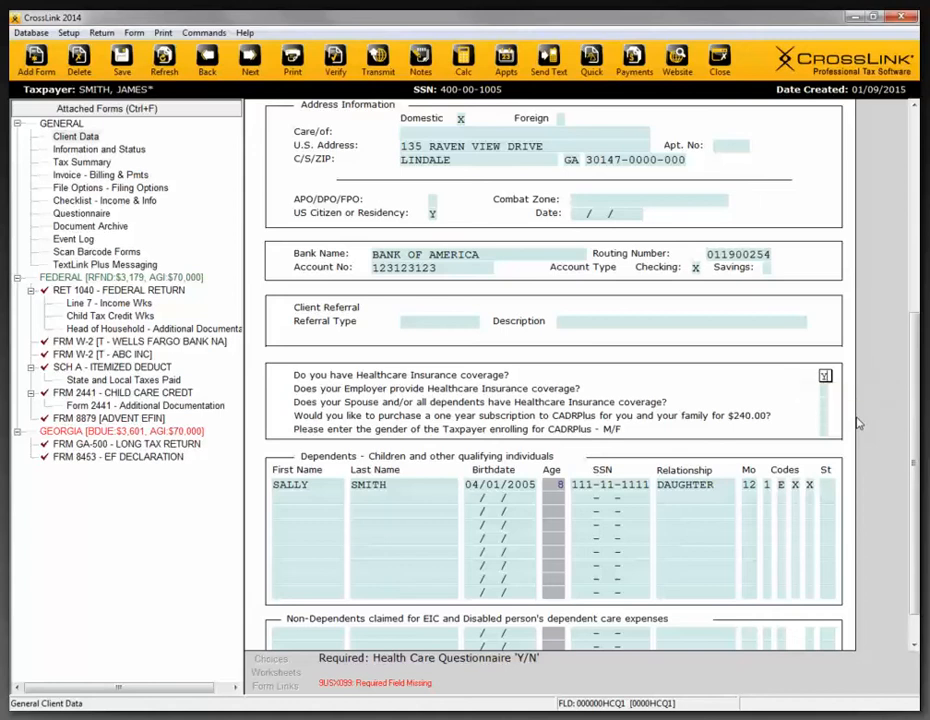
key(ctrl+e)
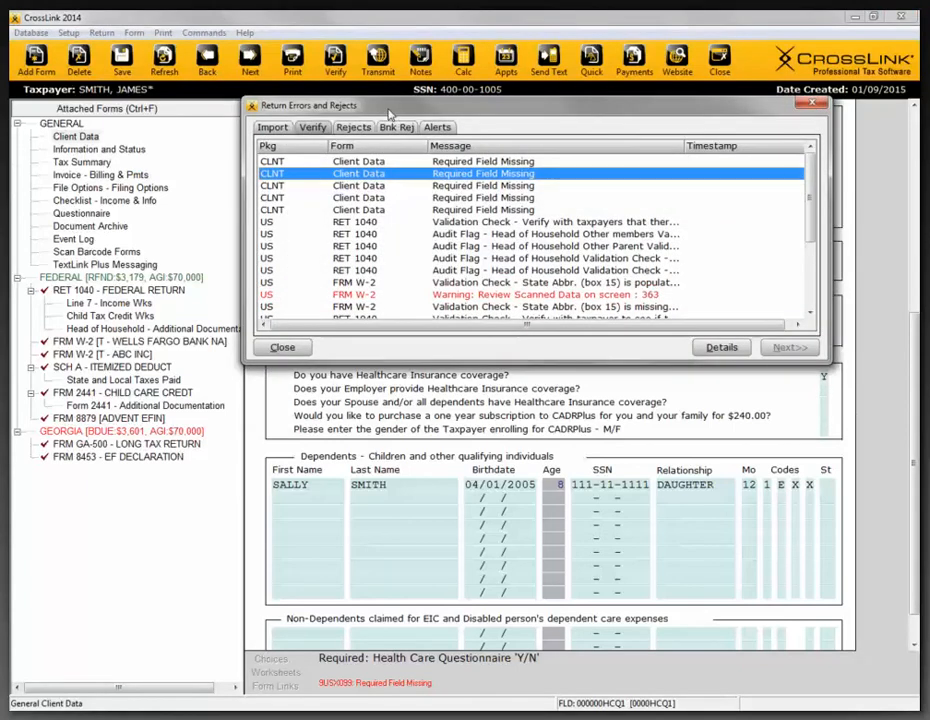
drag(388, 112, 383, 200)
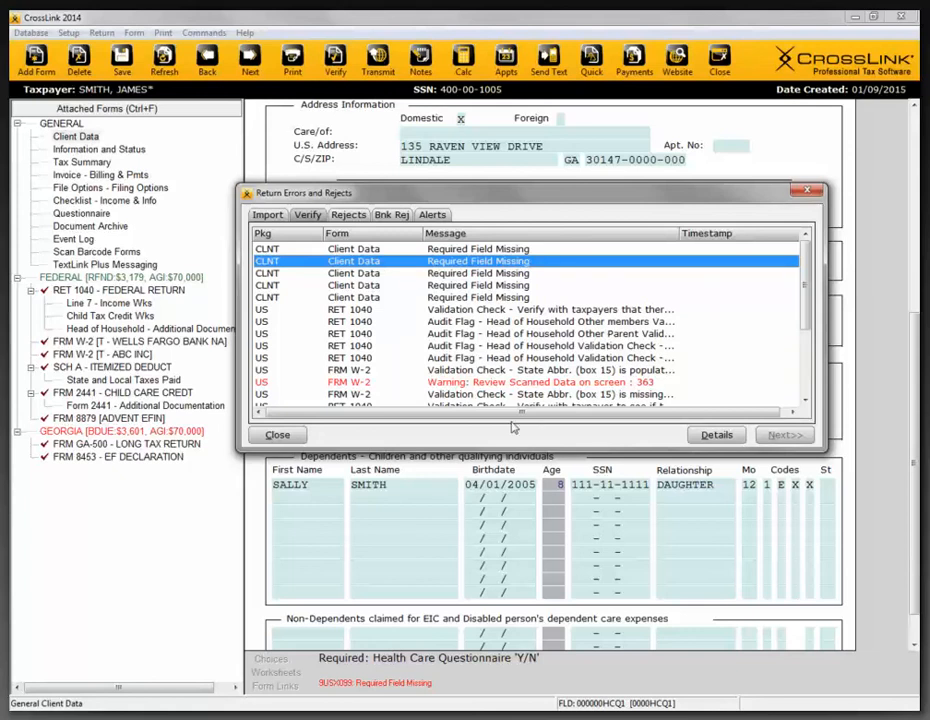
key(Return)
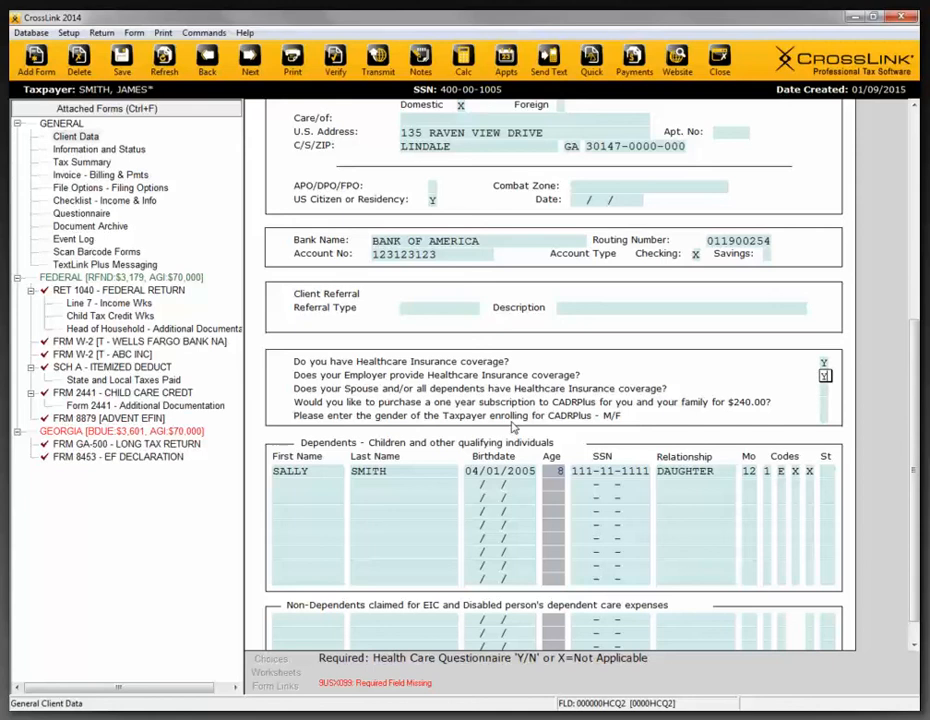
key(ctrl+v)
key(Return)
text(Y)
key(ctrl+v)
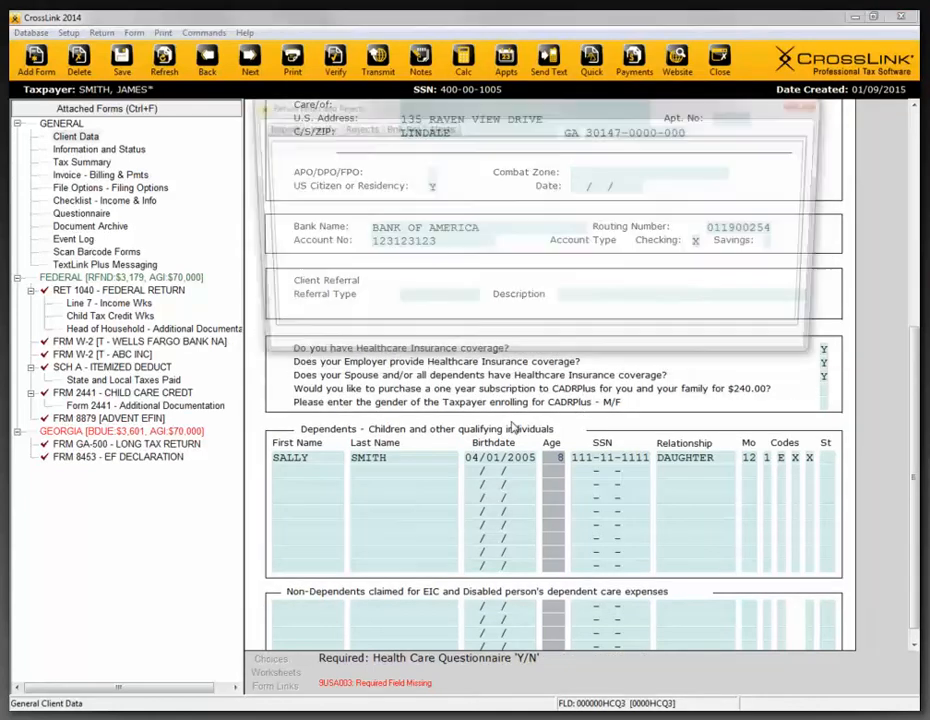
key(Return)
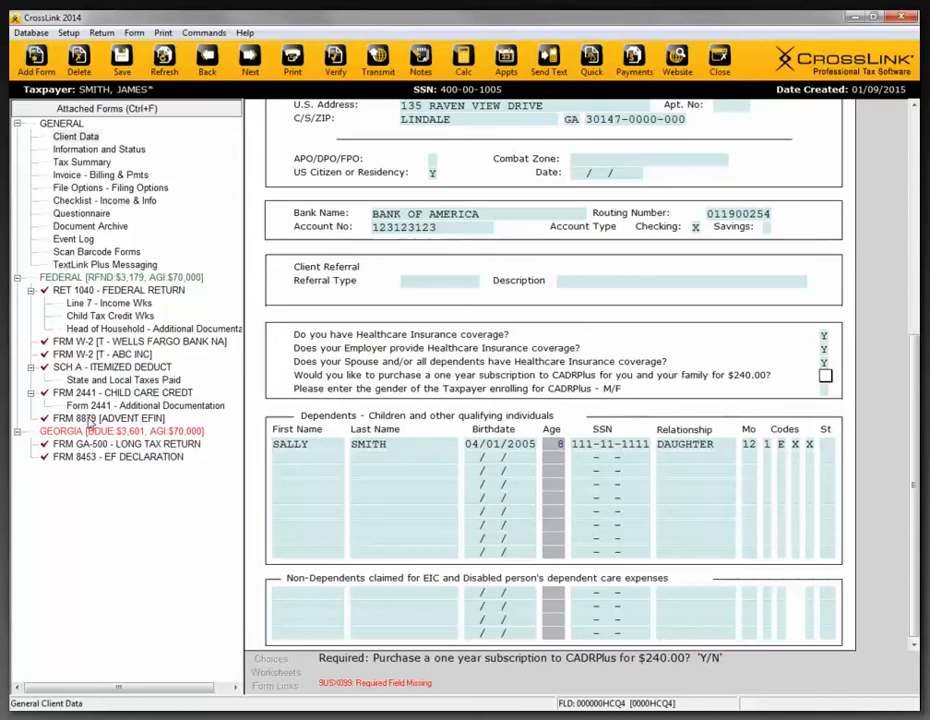
- Set the refund type on Form 8879 to 5 (RT - Bank) and refresh the return to attach the bank application
click(90, 419)
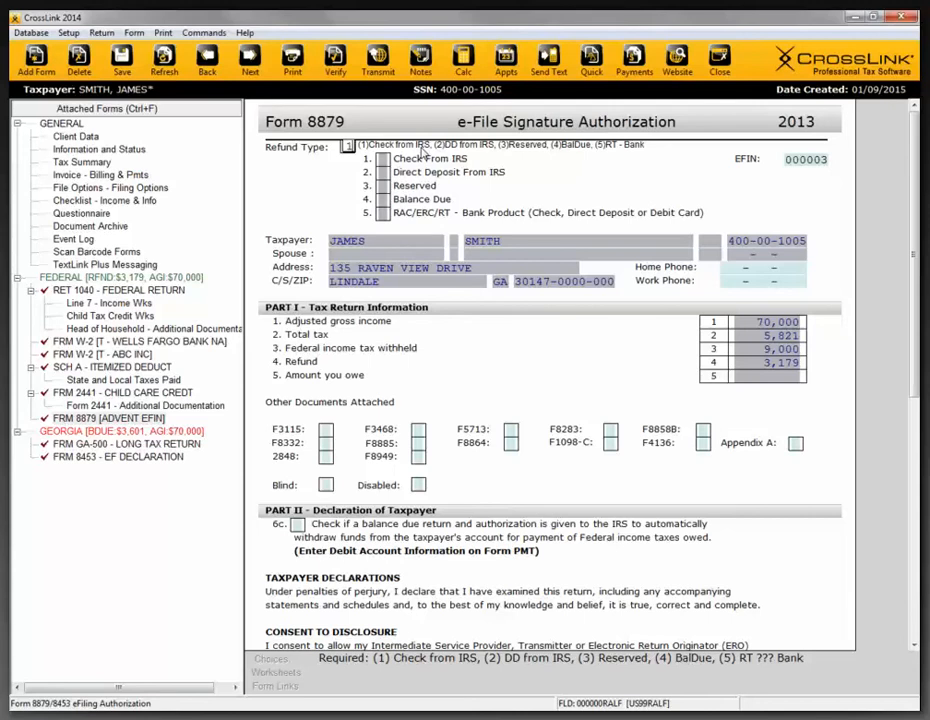
text(2)
text(5)
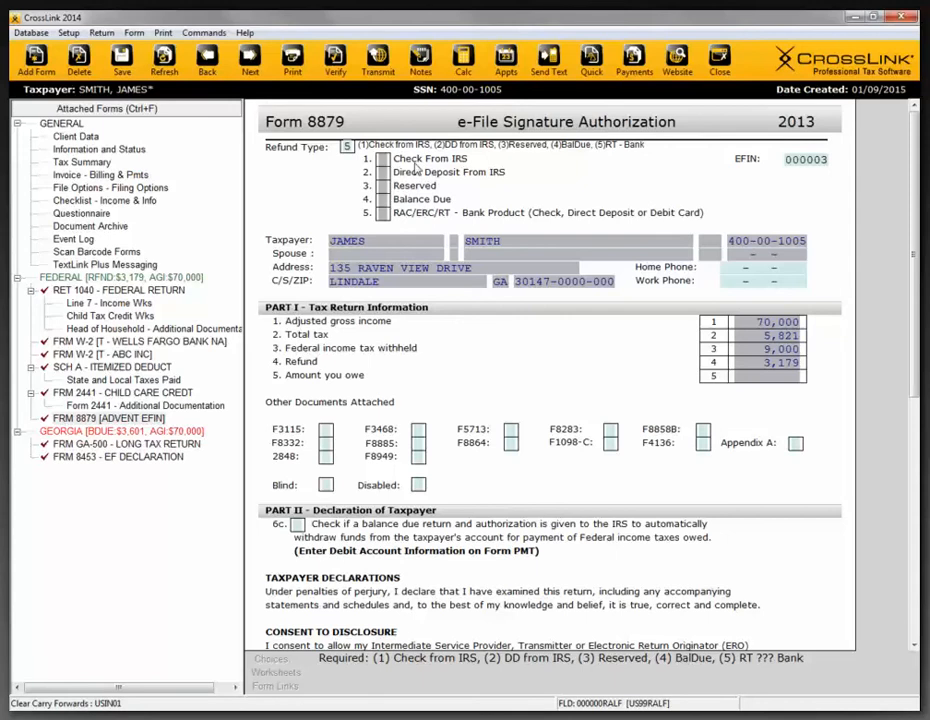
key(Return)
click(169, 71)
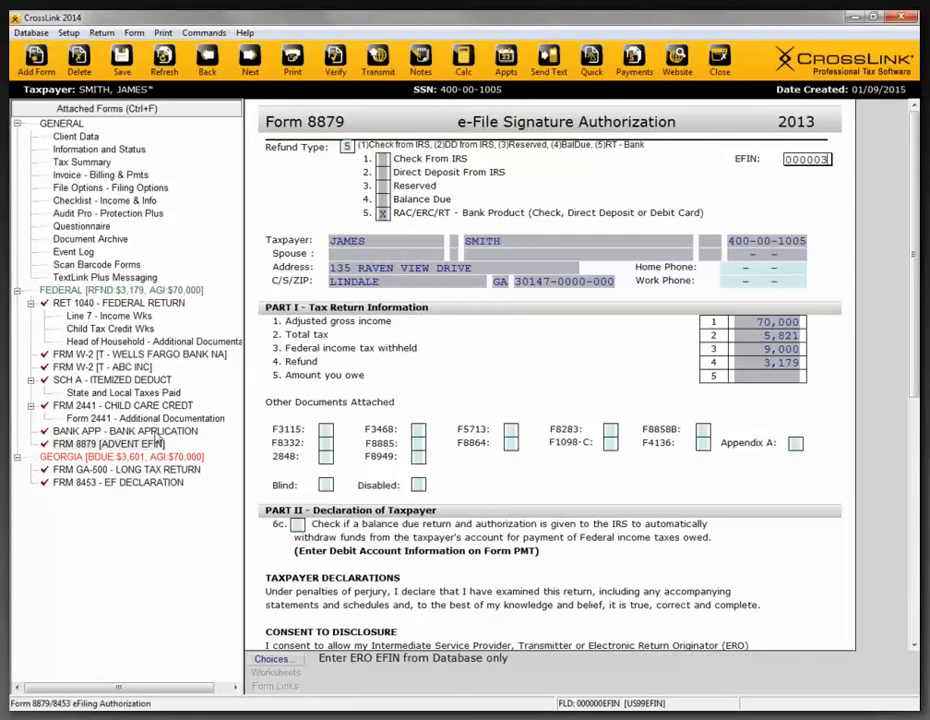
- Look through the bank application form, verify the return again, and close the error list
click(99, 432)
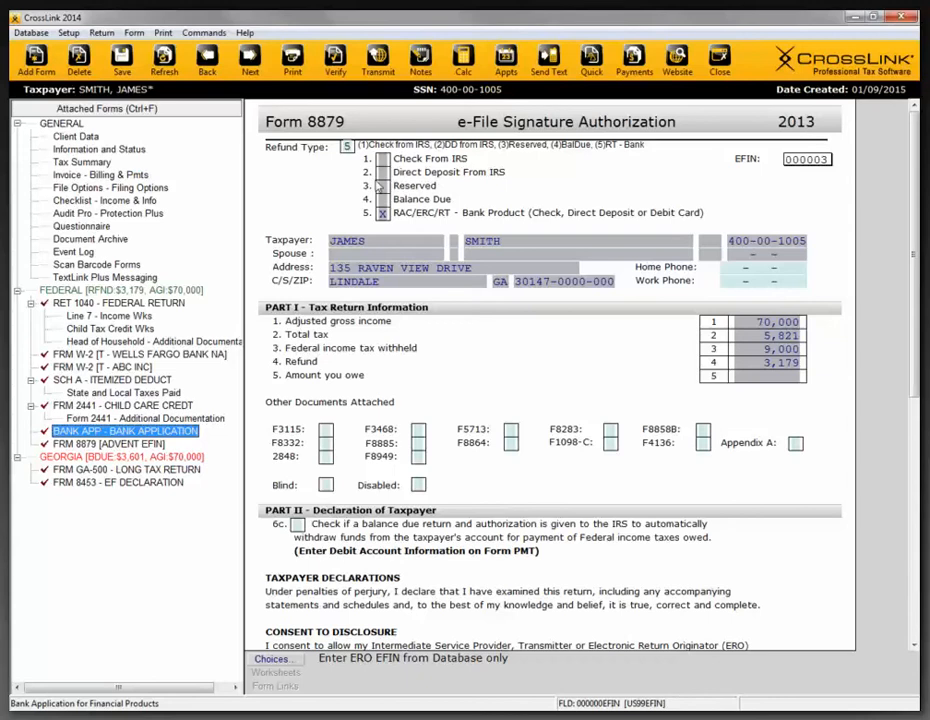
double_click(131, 433)
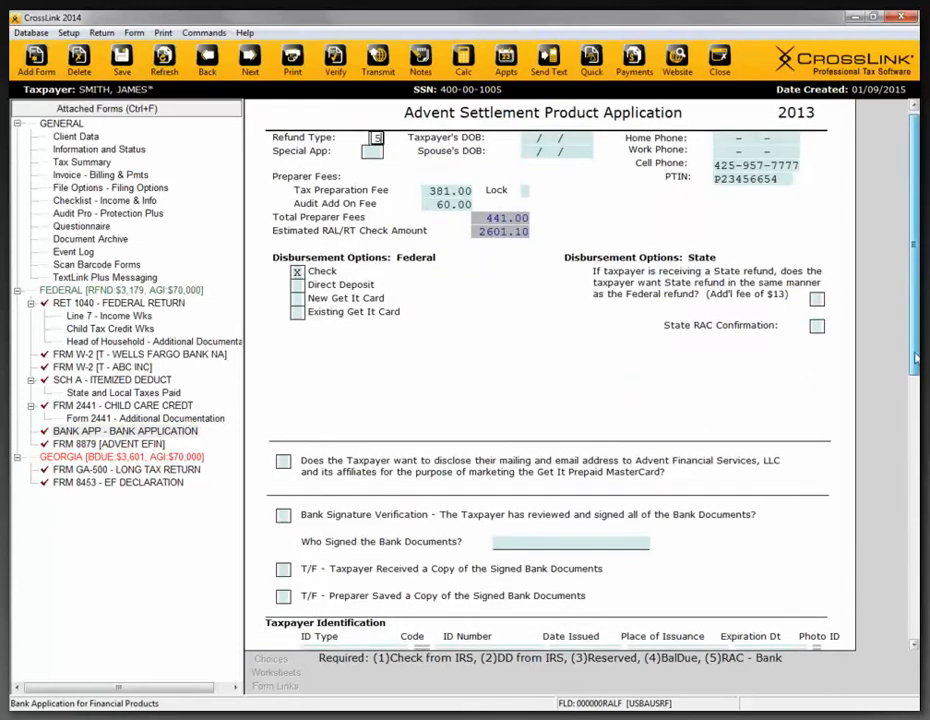
drag(916, 283, 903, 498)
scroll(903, 498, down, 1)
scroll(532, 353, up, 10)
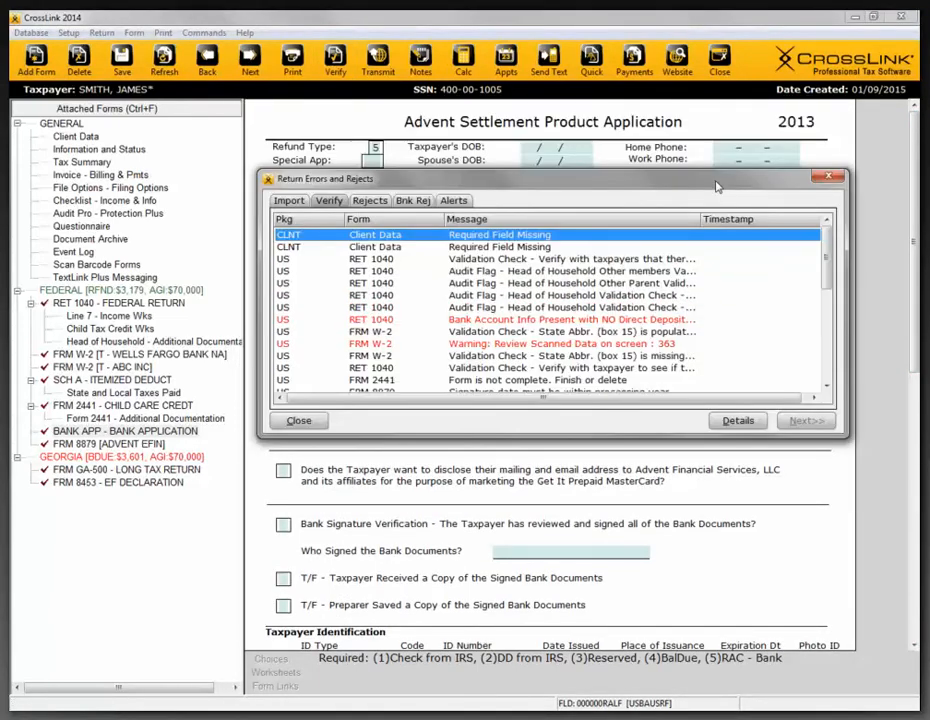
click(828, 179)
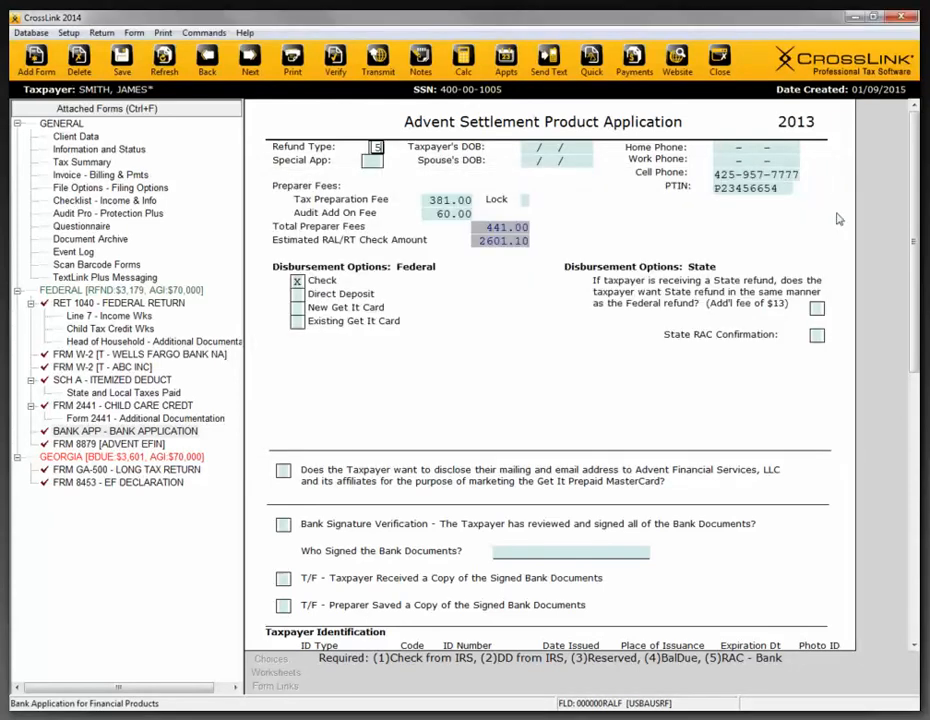
- Close the current return and open the Check Ready RAC return filed under EFIN 000004
click(720, 70)
click(405, 388)
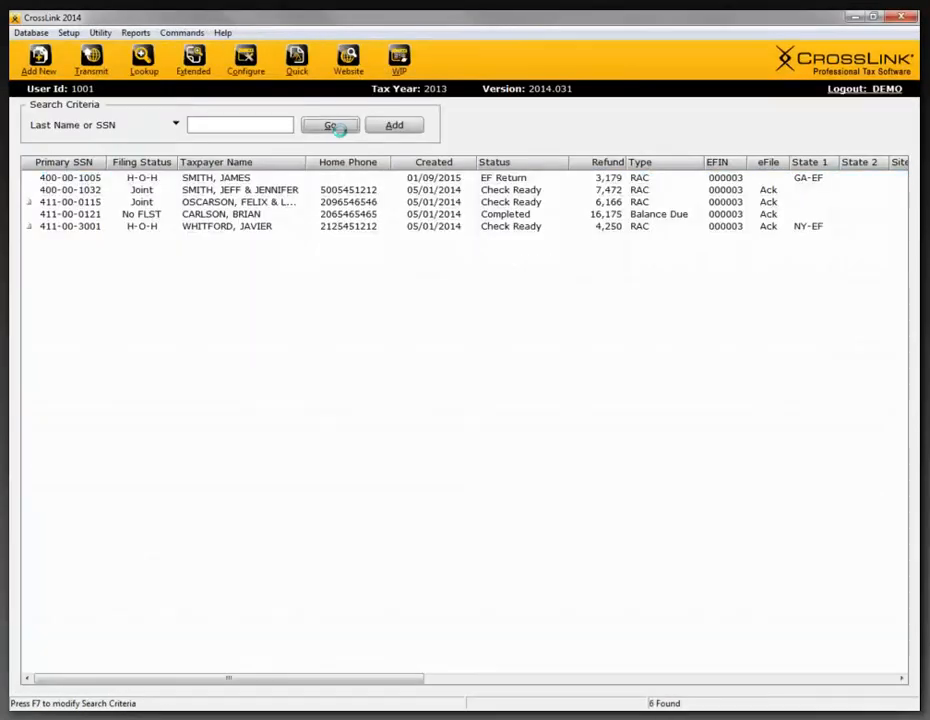
double_click(214, 238)
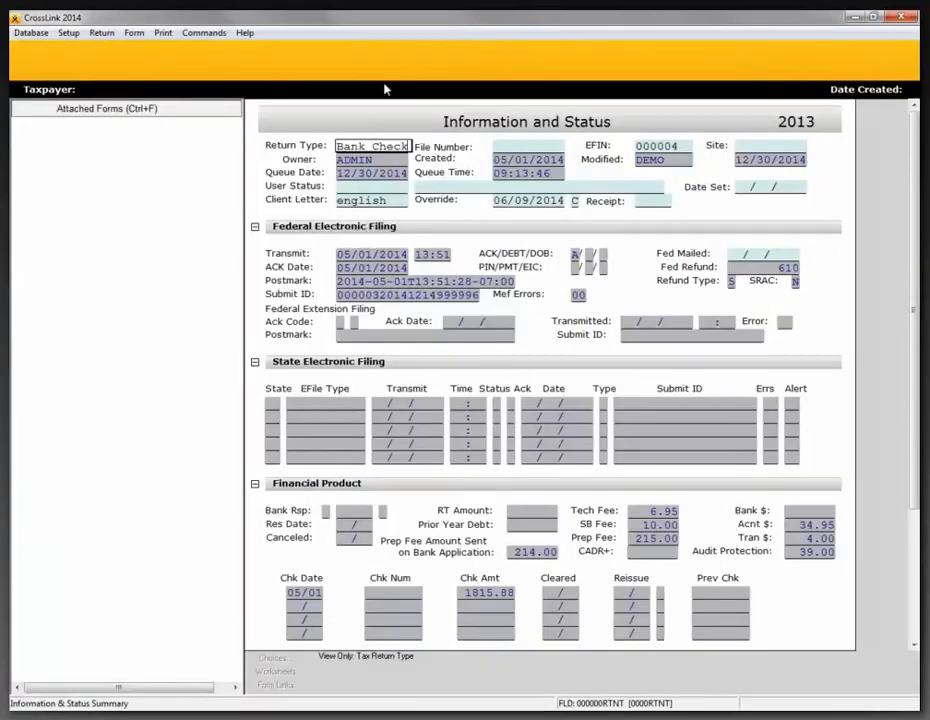
- Verify the opened return for errors and dismiss the verification result
click(337, 67)
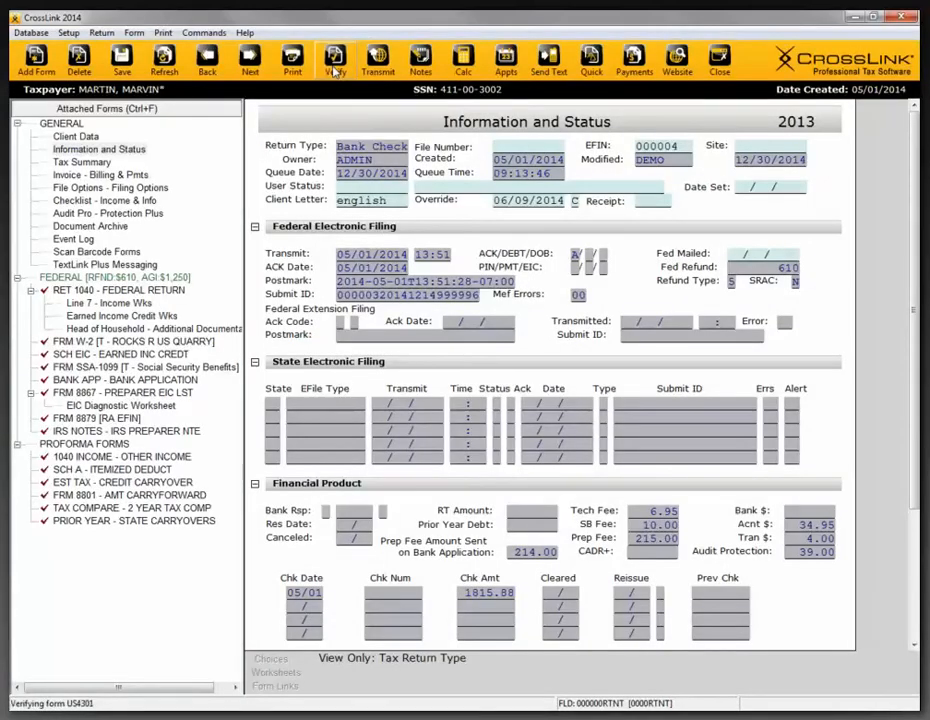
drag(444, 316, 499, 212)
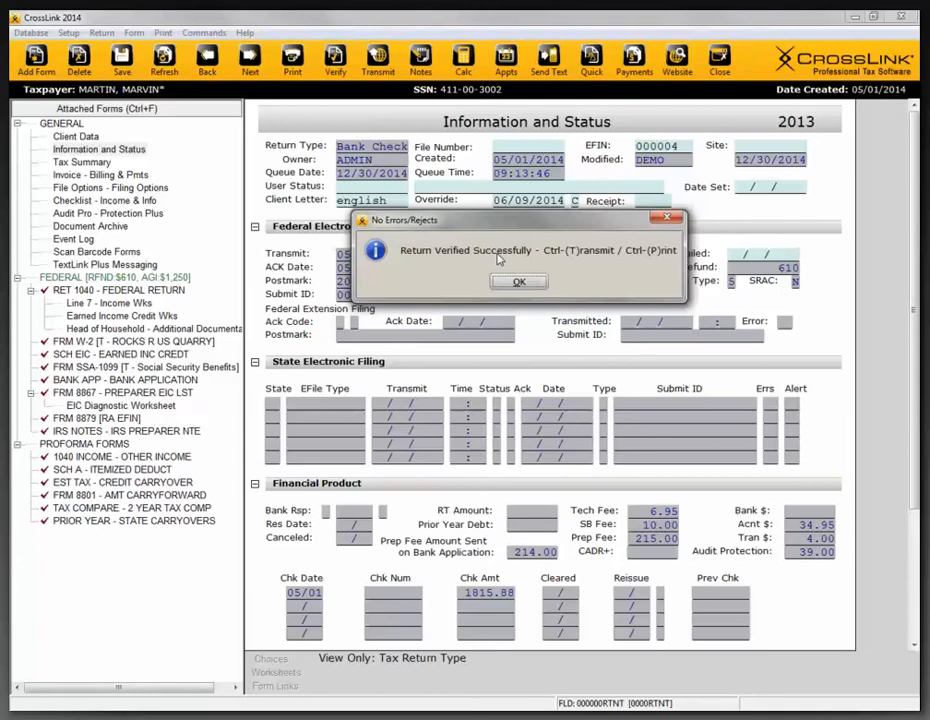
drag(450, 219, 455, 289)
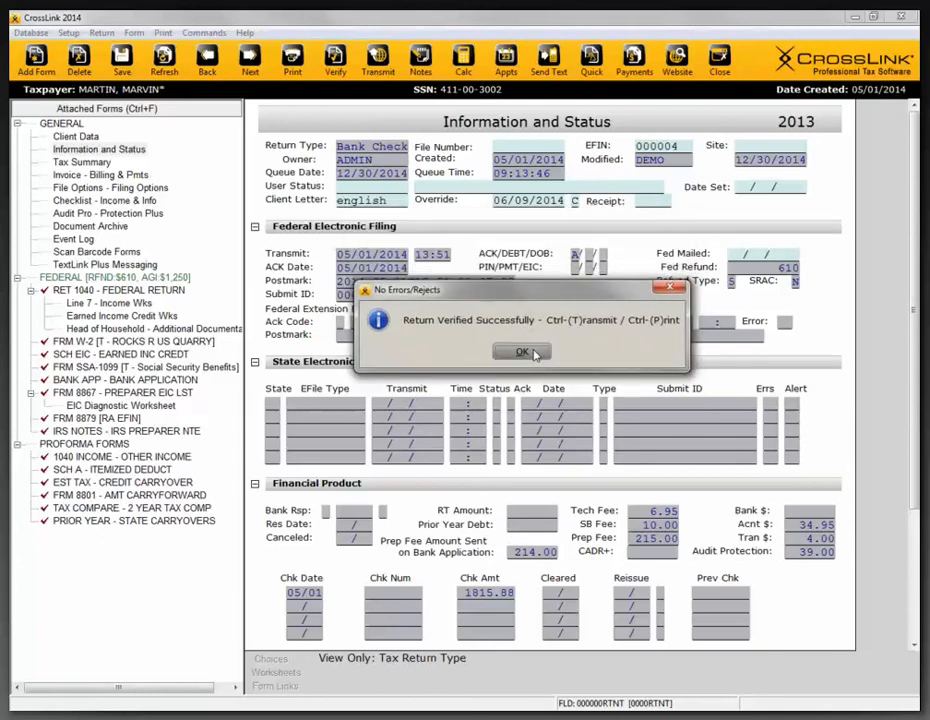
click(530, 353)
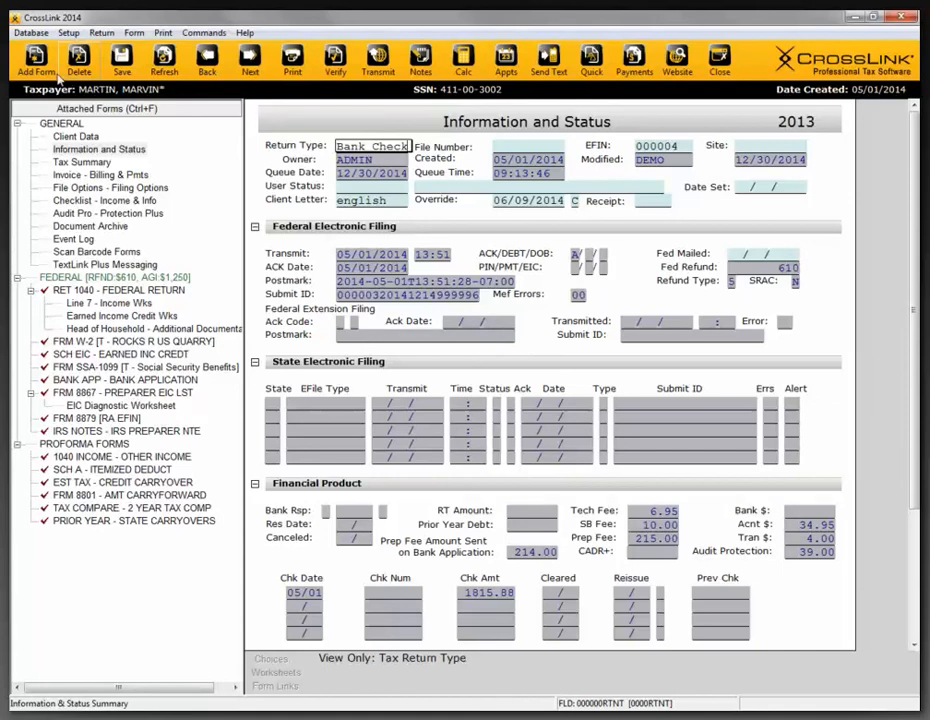
- Check which documents are selected in the 1040 return printing settings of the printer setup, and leave them without saving
click(67, 35)
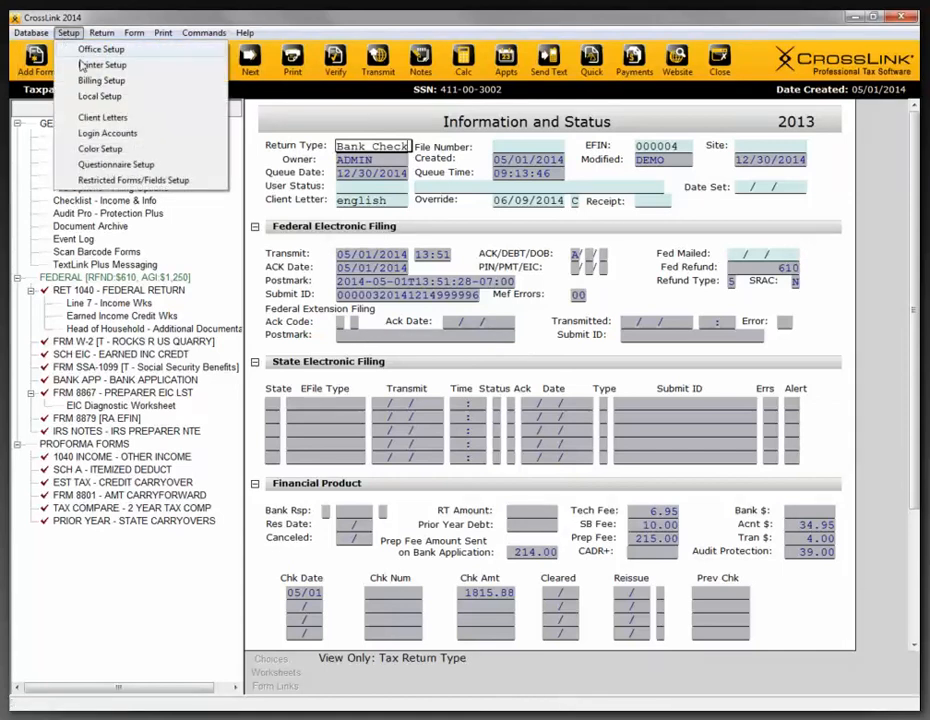
click(95, 66)
click(524, 175)
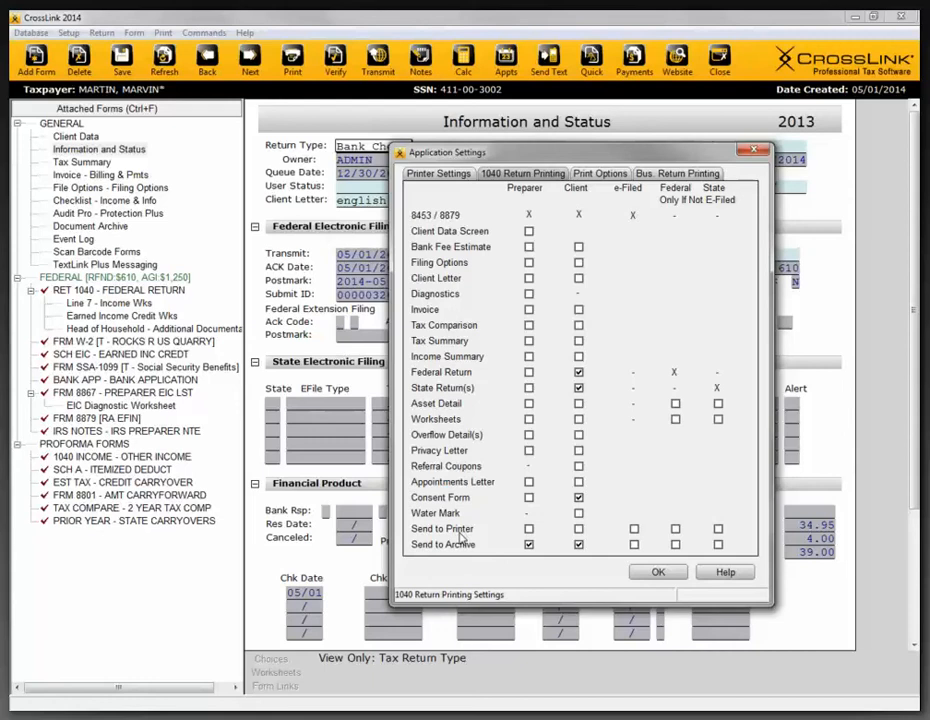
click(755, 153)
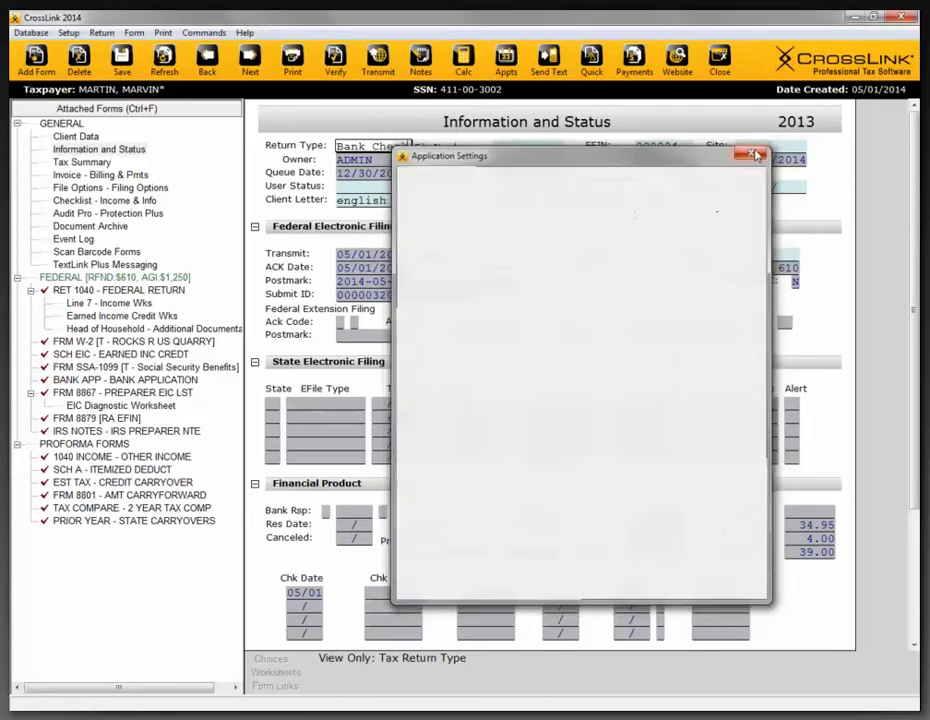
- Review the first paid preparer's record and captured signature in the Paid Preparers database, and close it
click(30, 33)
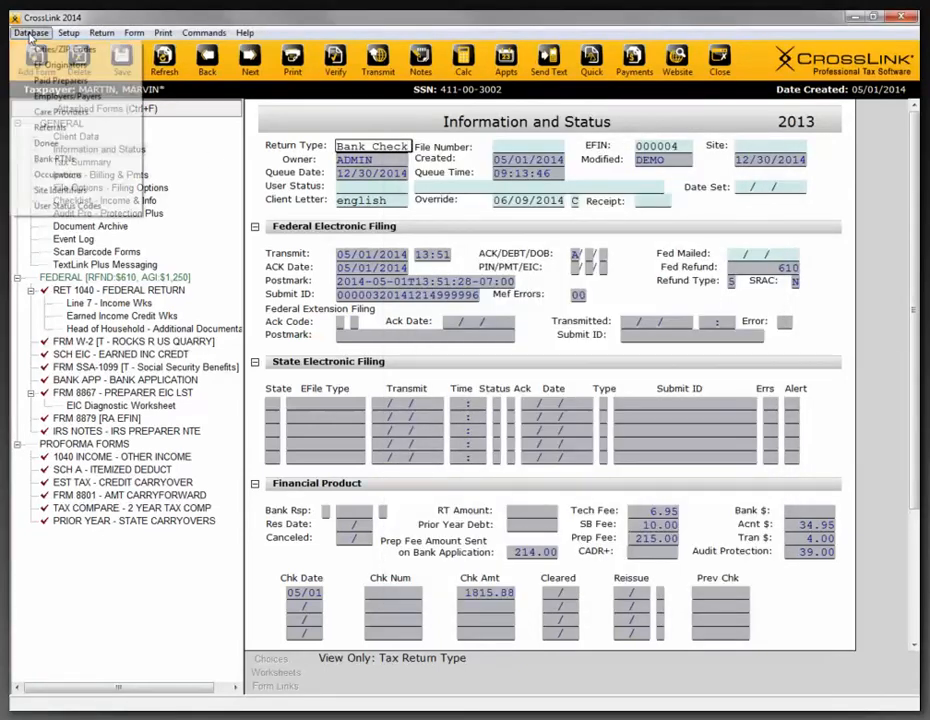
click(62, 81)
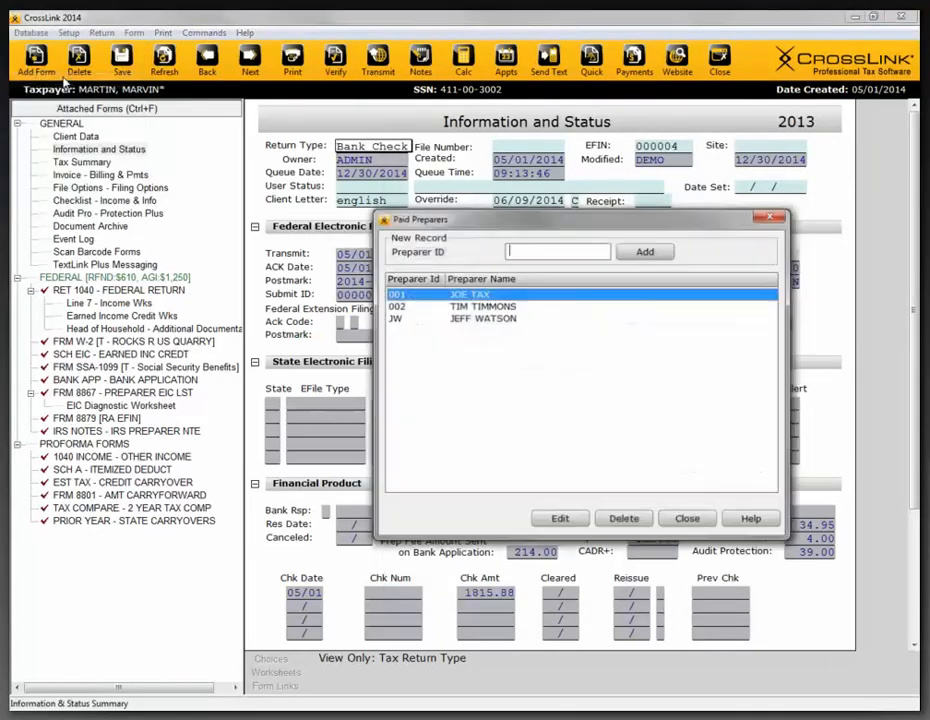
double_click(462, 297)
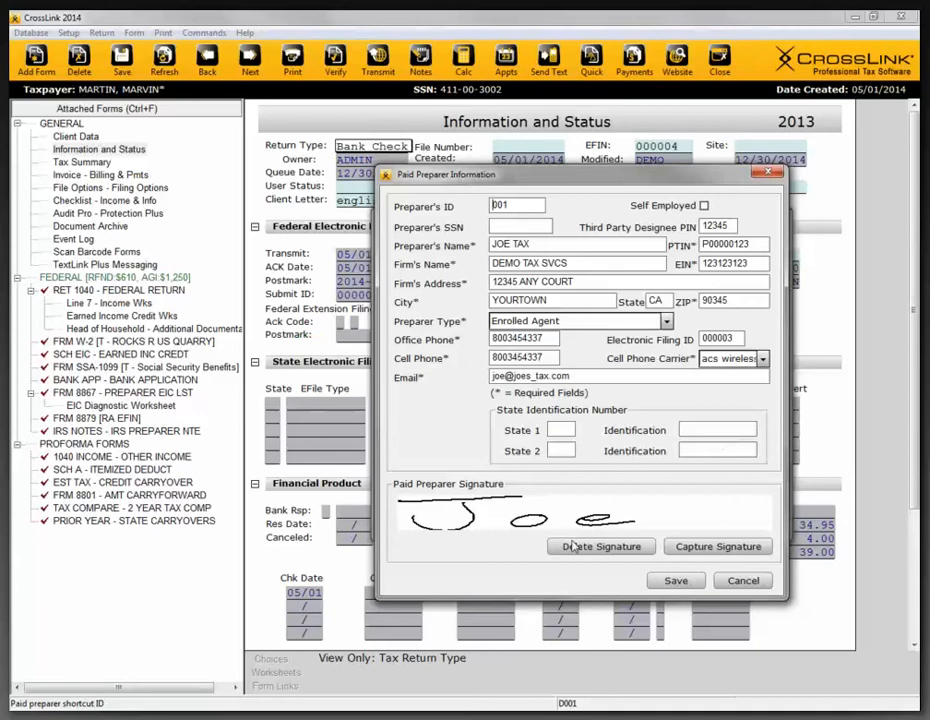
click(767, 175)
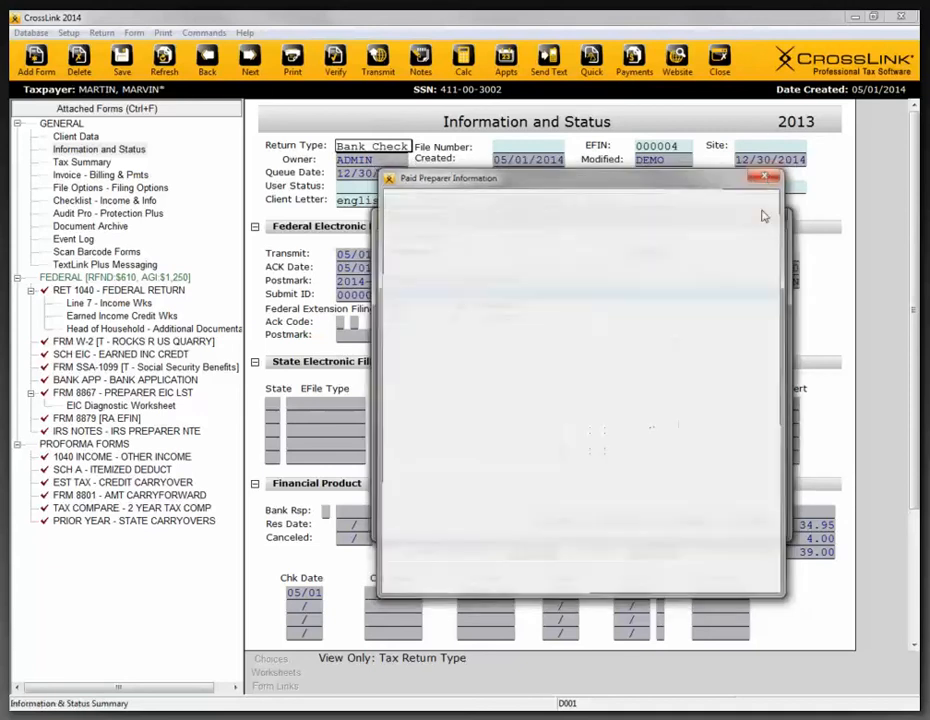
click(765, 216)
- Review the SBTPG EFIN record and its captured signature in the EF Originators database, and close it
click(38, 34)
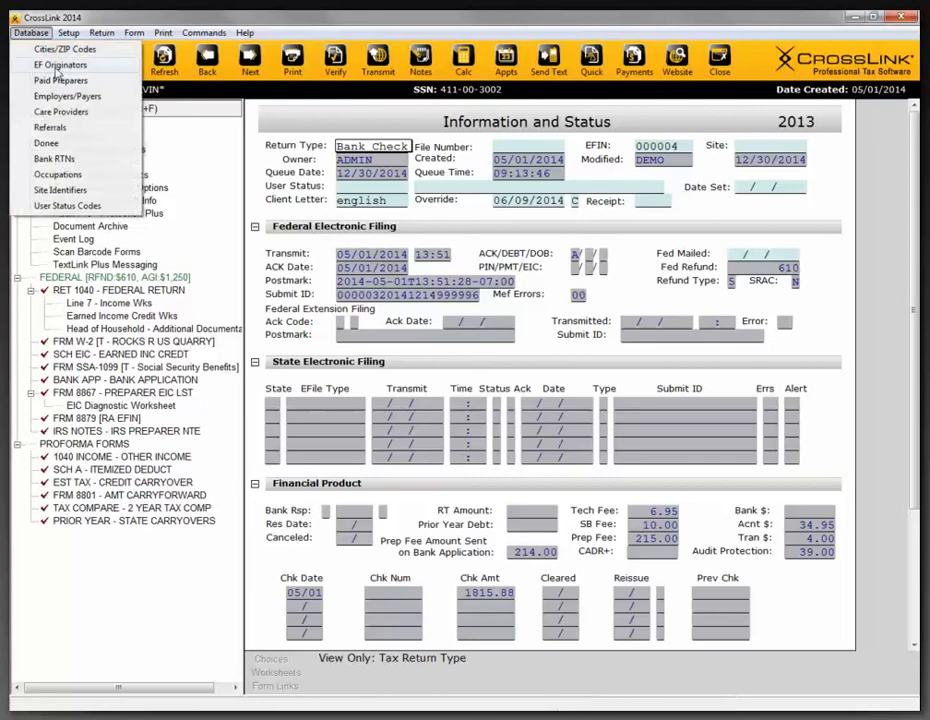
click(42, 60)
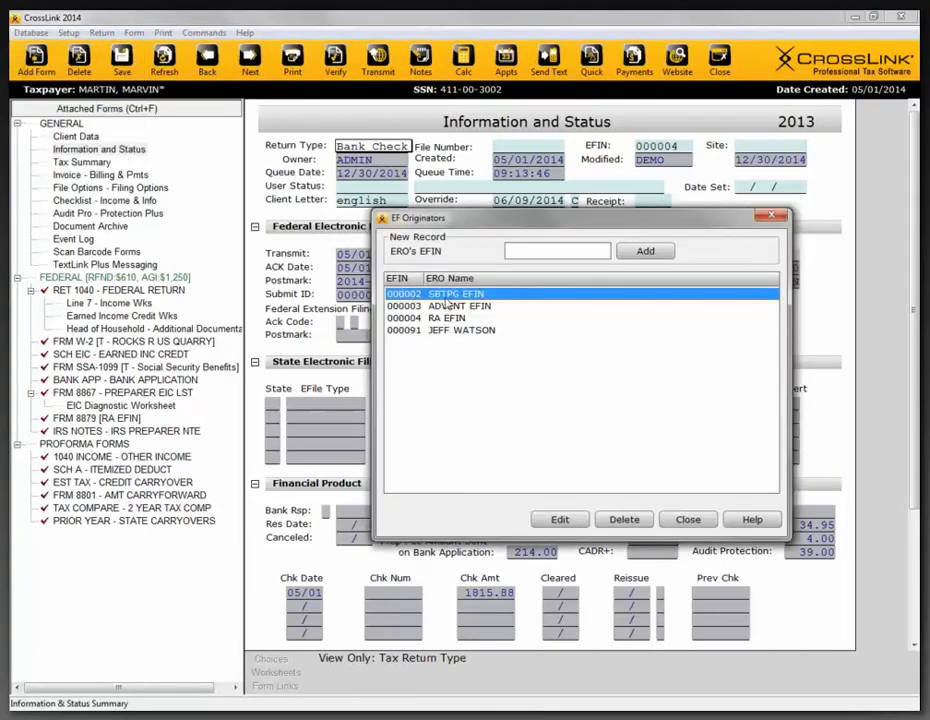
double_click(445, 296)
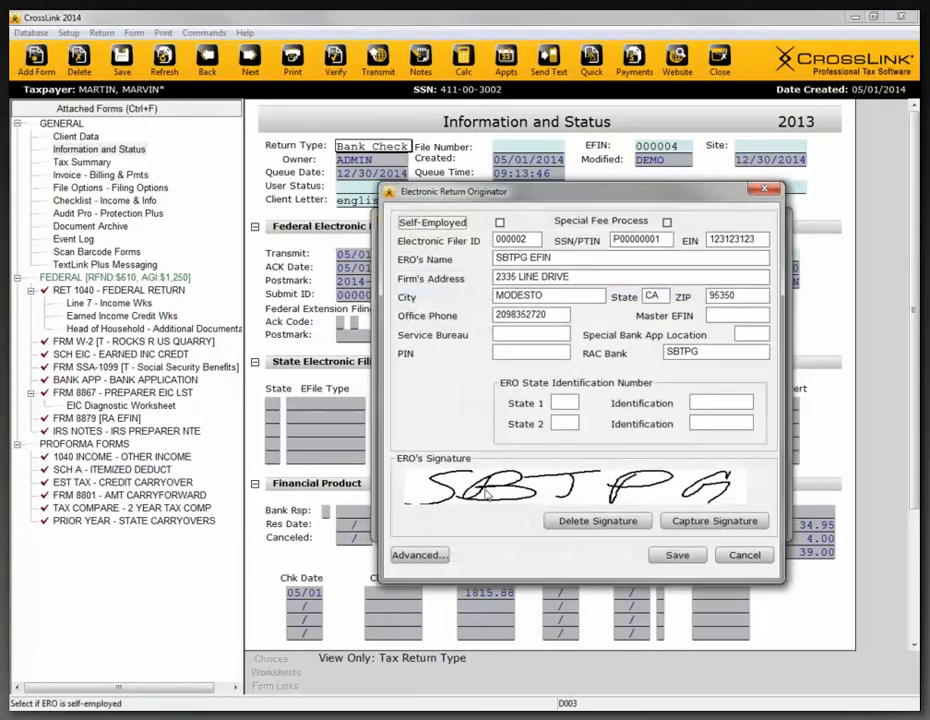
click(764, 188)
click(771, 216)
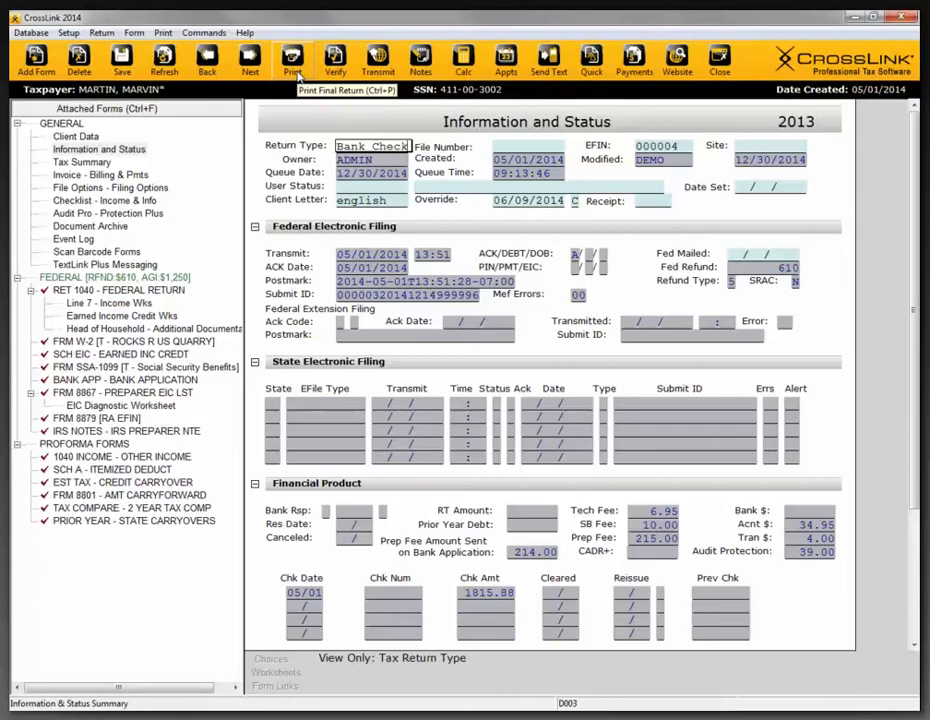
- E-sign the bank documents, confirming the client has reviewed them, agreeing to the bank application, and accepting the captured taxpayer signature
click(160, 33)
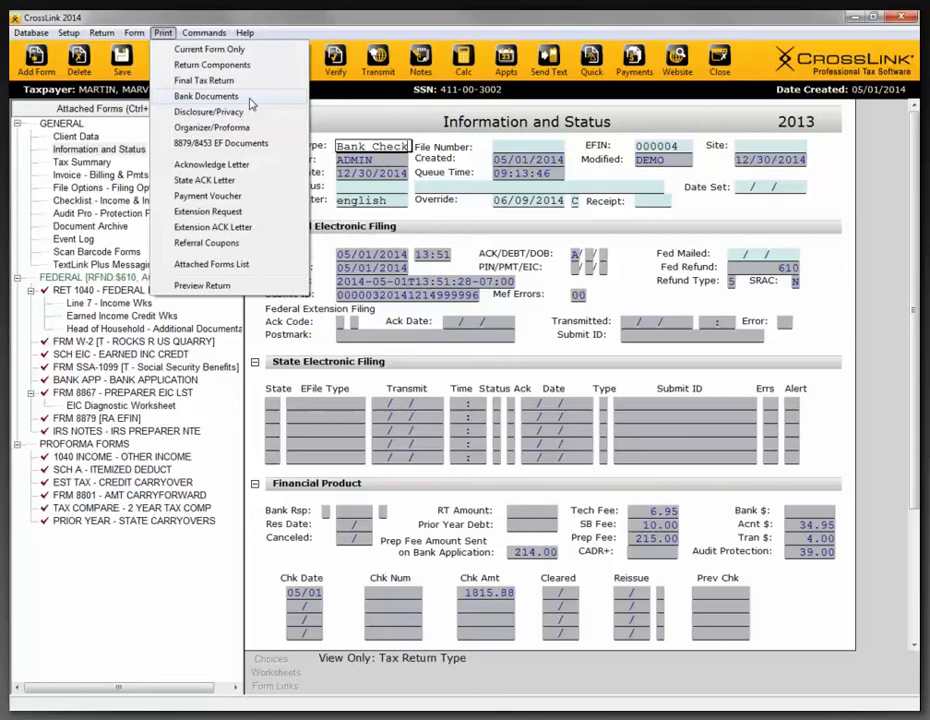
click(253, 19)
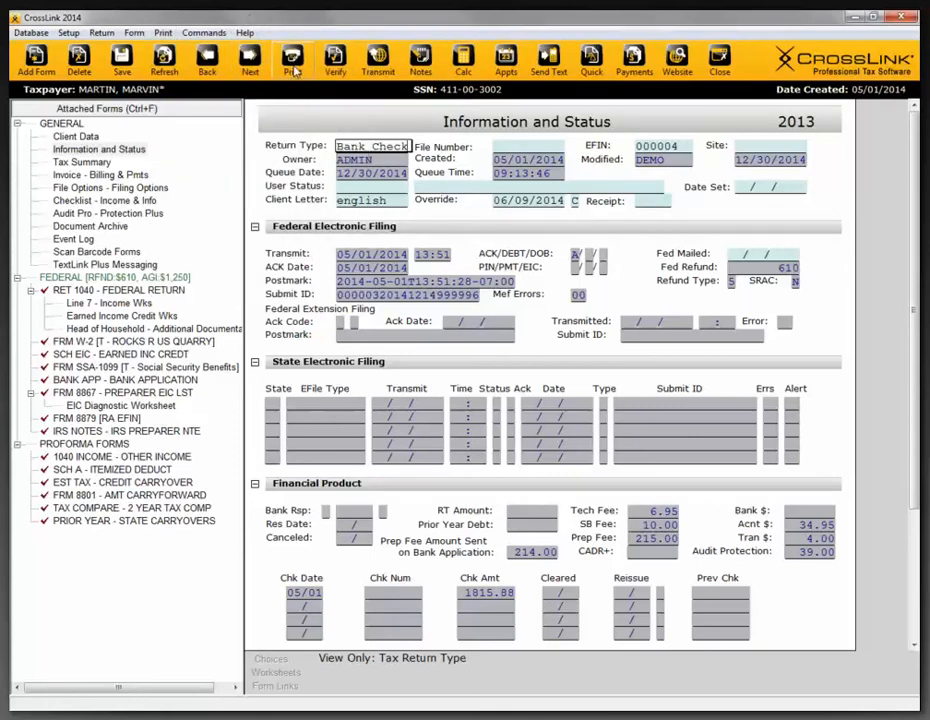
click(160, 34)
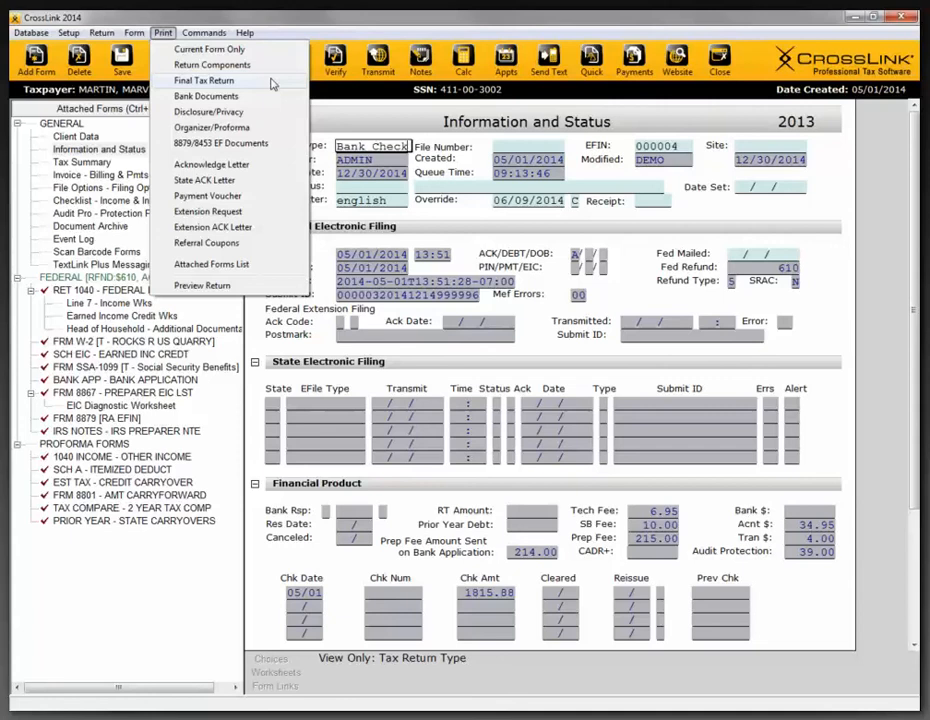
click(206, 96)
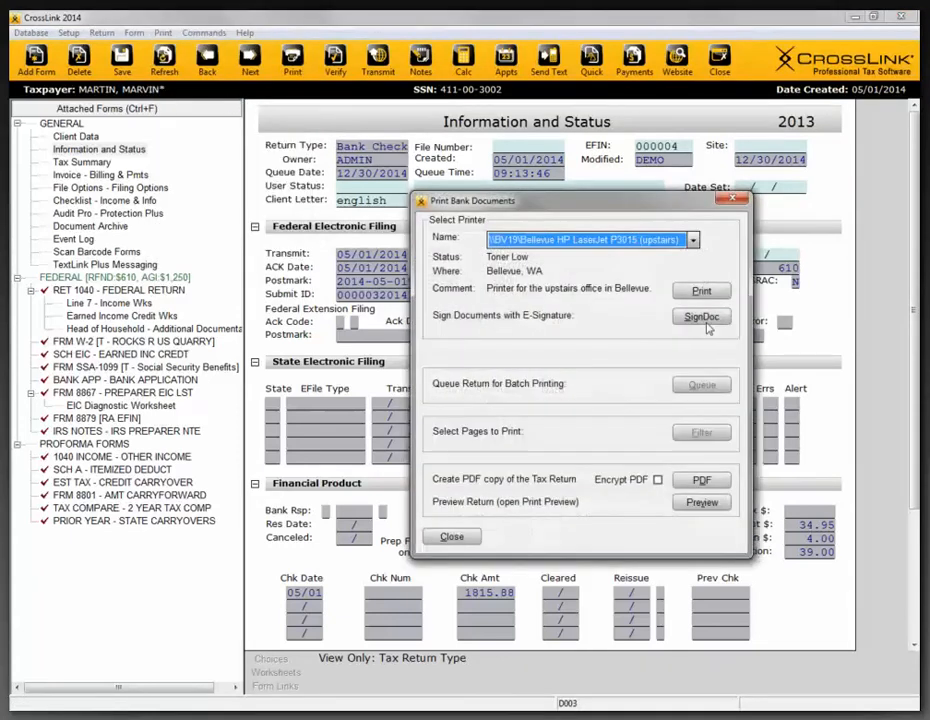
click(708, 318)
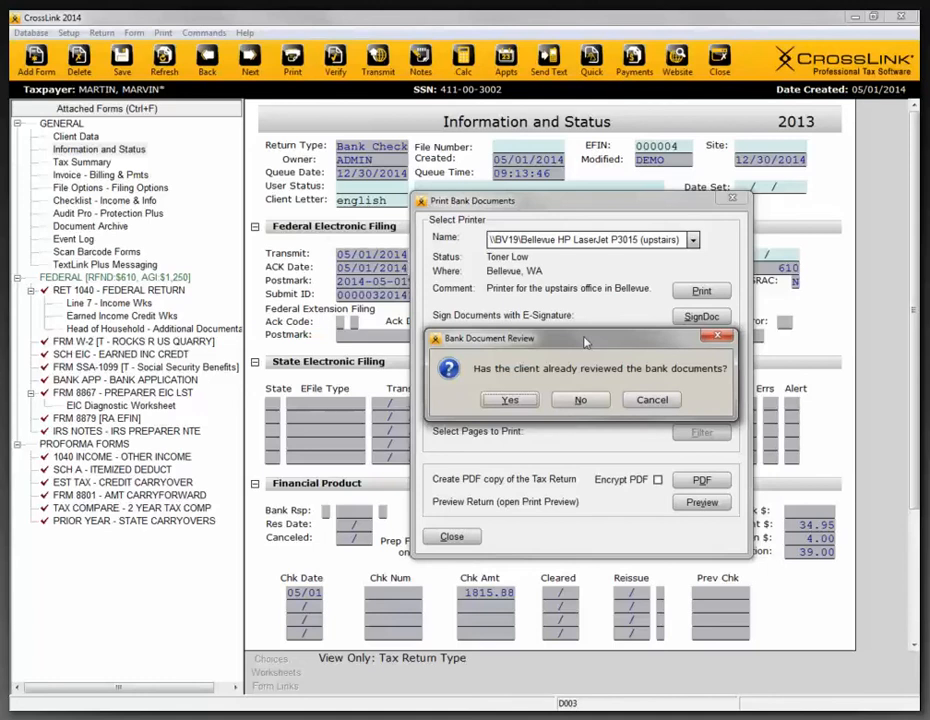
click(519, 400)
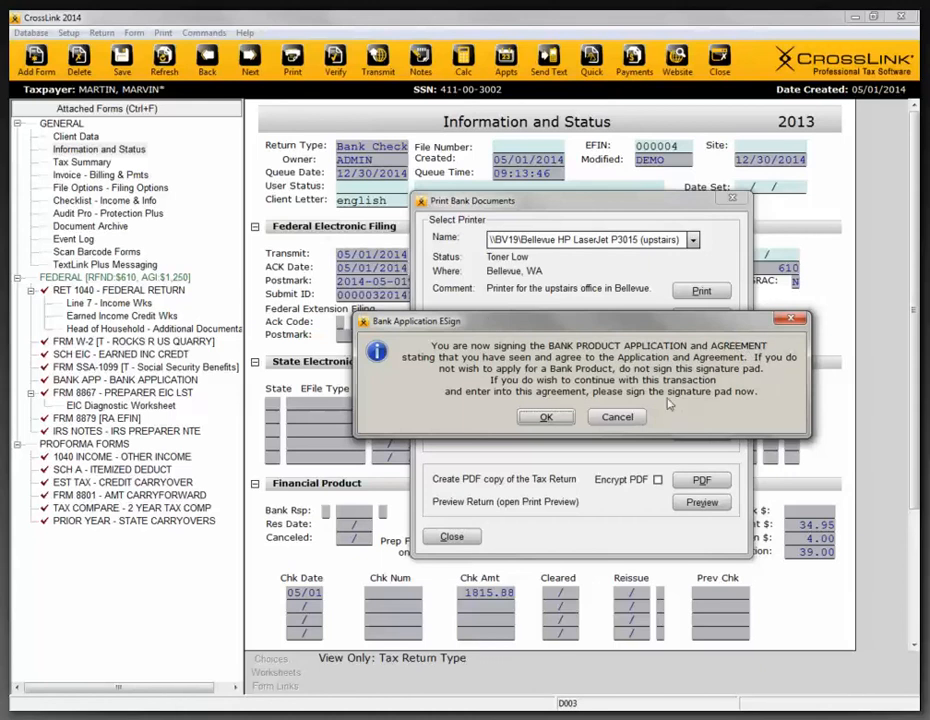
click(548, 416)
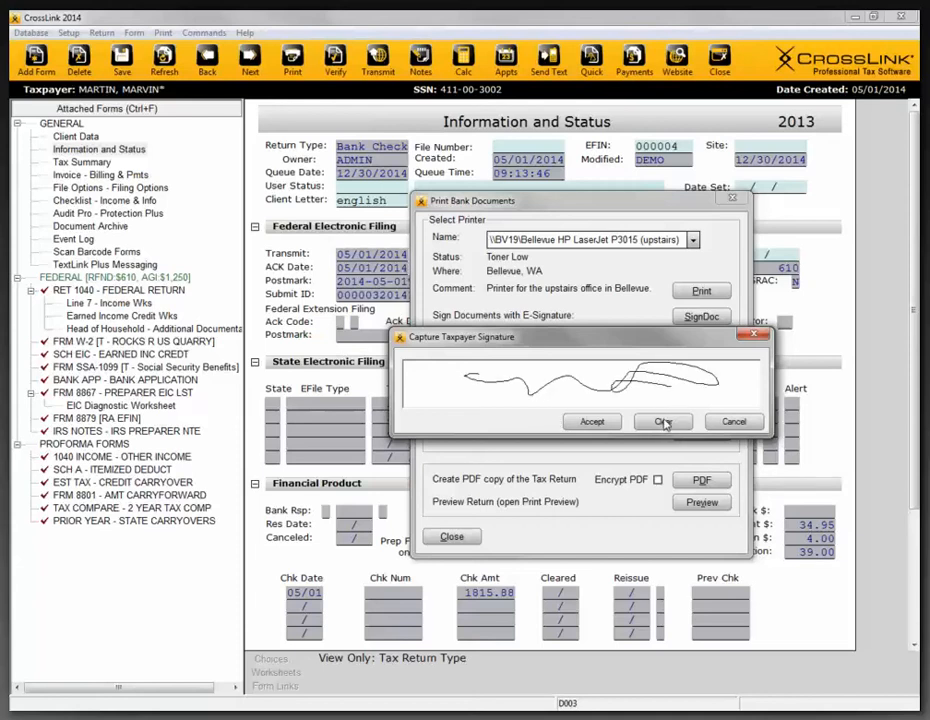
click(592, 424)
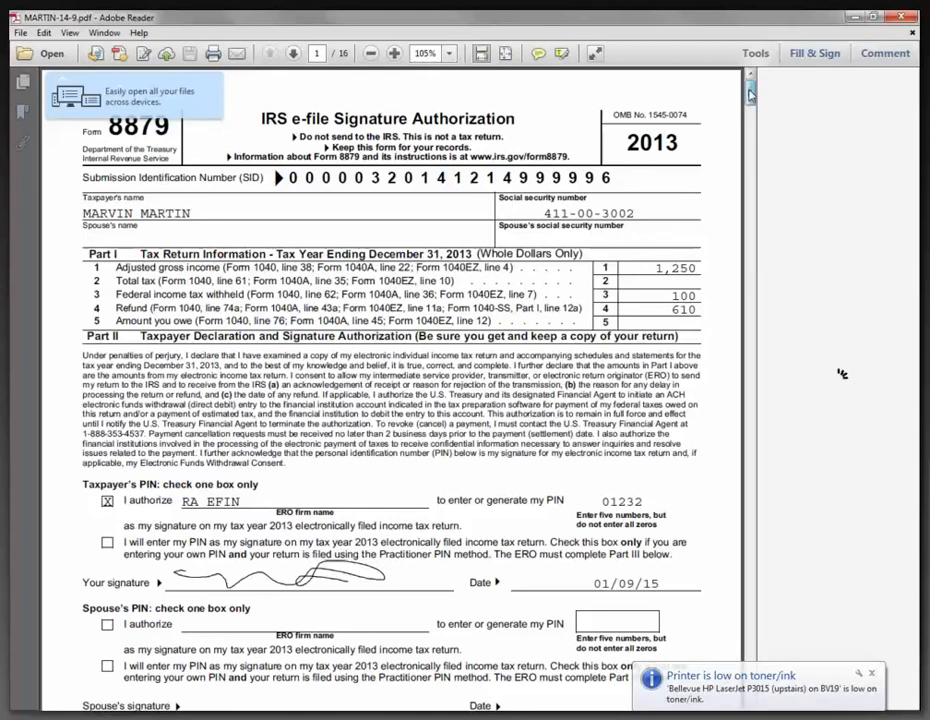
- Check the signatures on Form 8879 and the disclosure consent in the signed bank documents PDF, and close it
scroll(750, 92, down, 6)
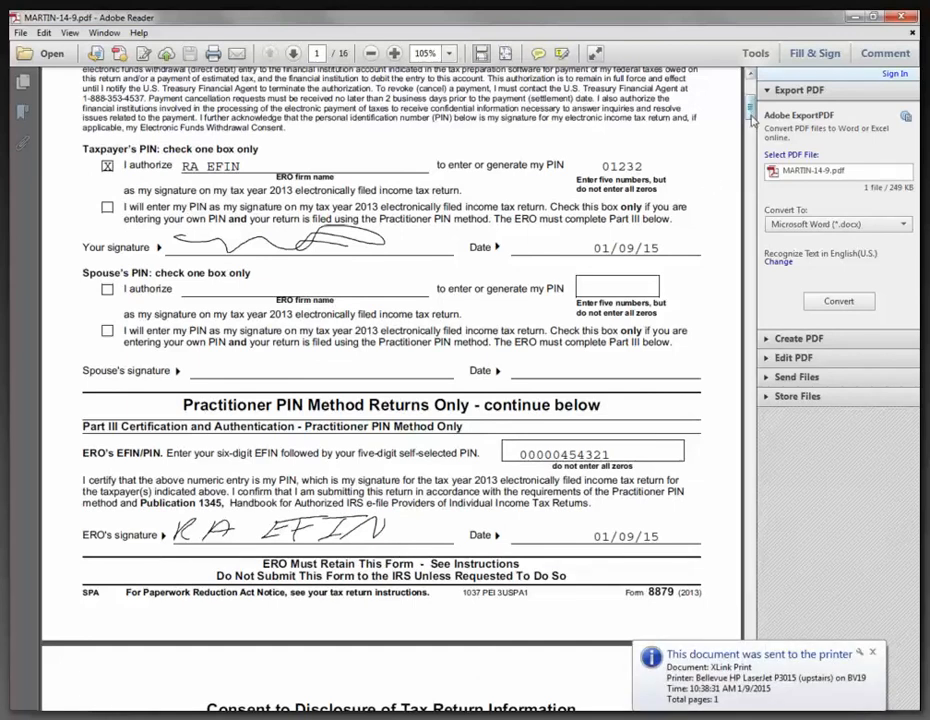
scroll(752, 120, down, 10)
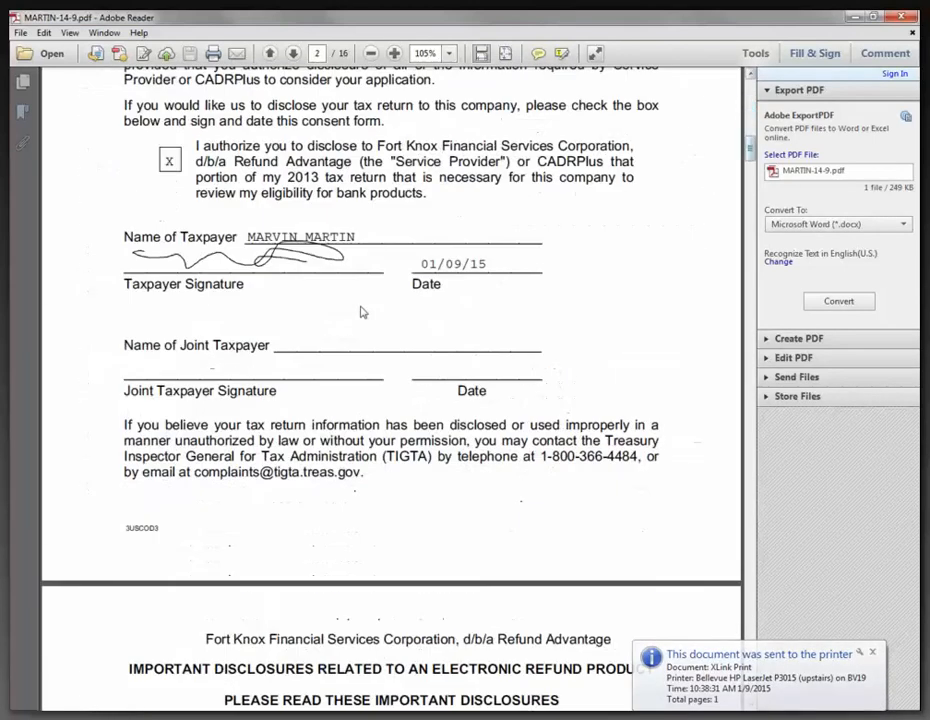
click(904, 20)
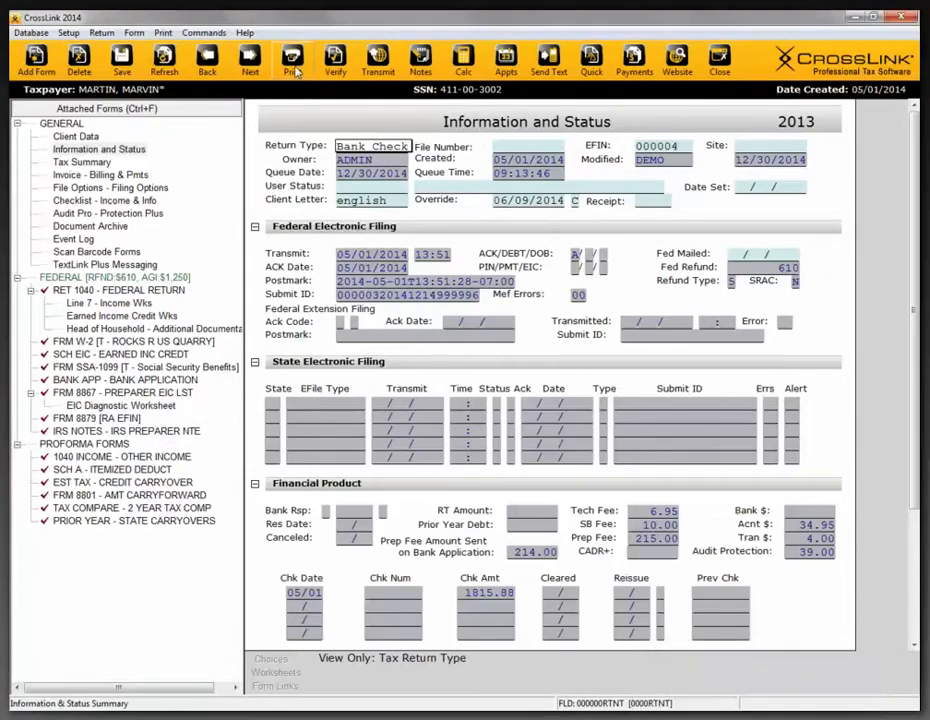
- E-sign the final return by drawing the taxpayer's signature and accepting it
click(293, 62)
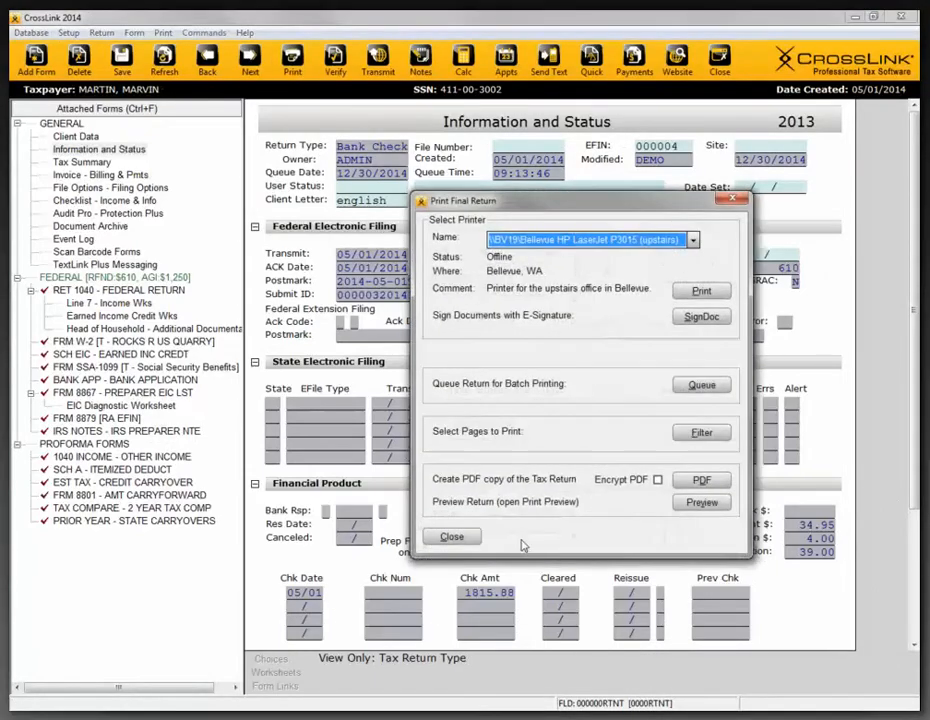
click(701, 317)
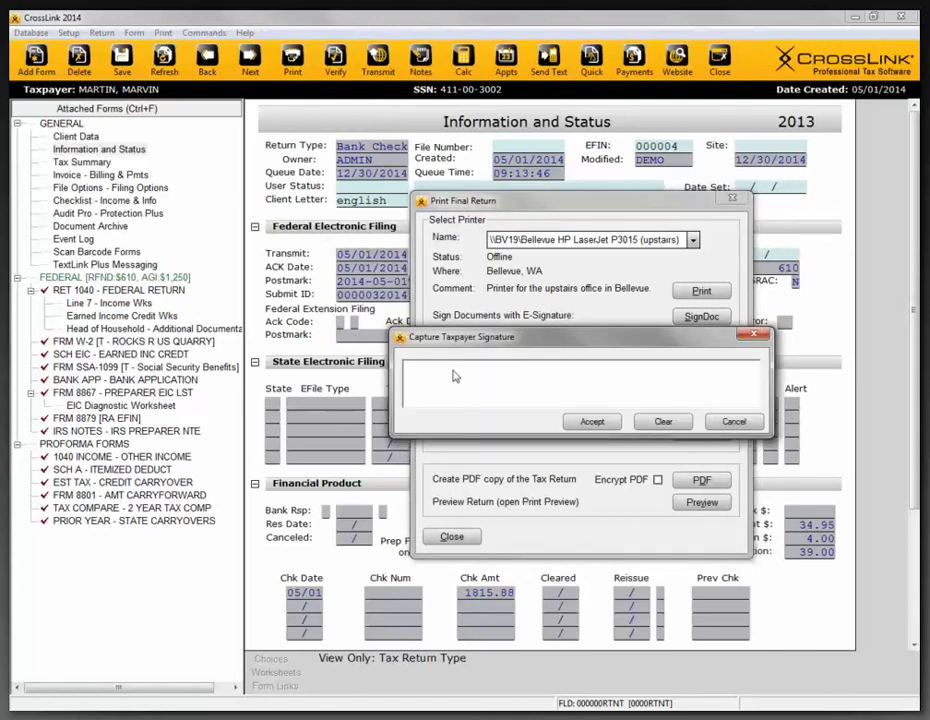
drag(473, 378, 704, 372)
click(591, 421)
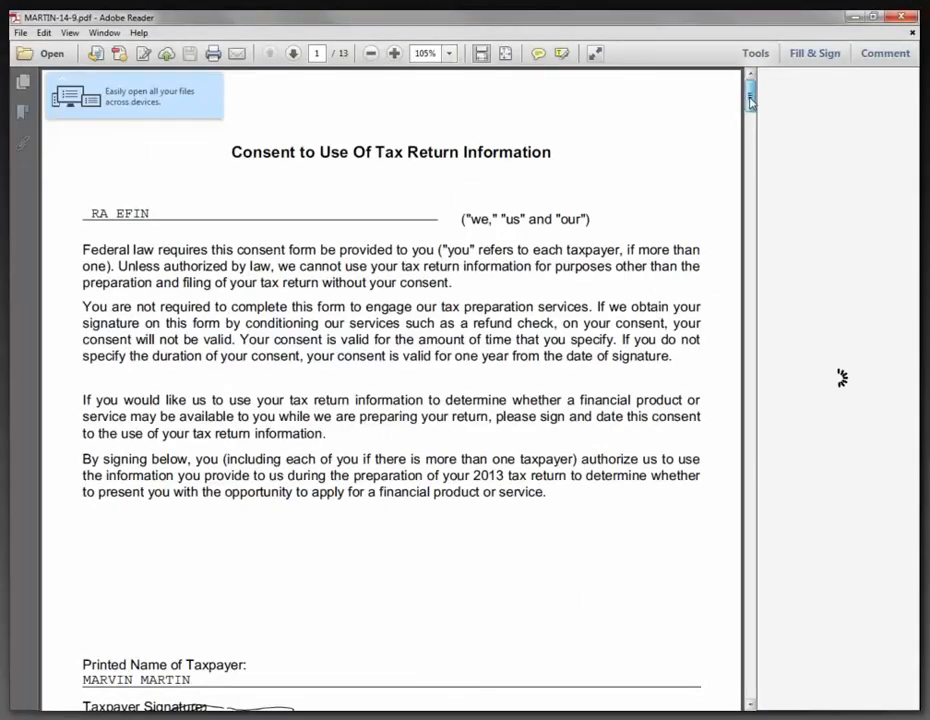
- Check the taxpayer's signature on the consent form and Protection Plus agreement in the signed final return PDF, and close it
drag(749, 97, 749, 114)
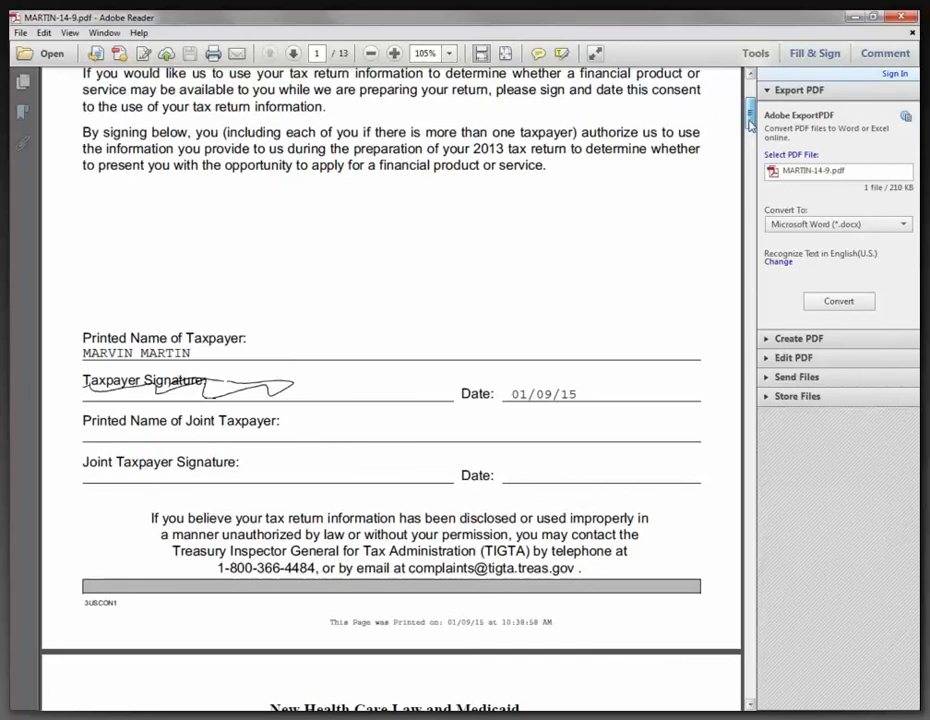
drag(749, 123, 733, 240)
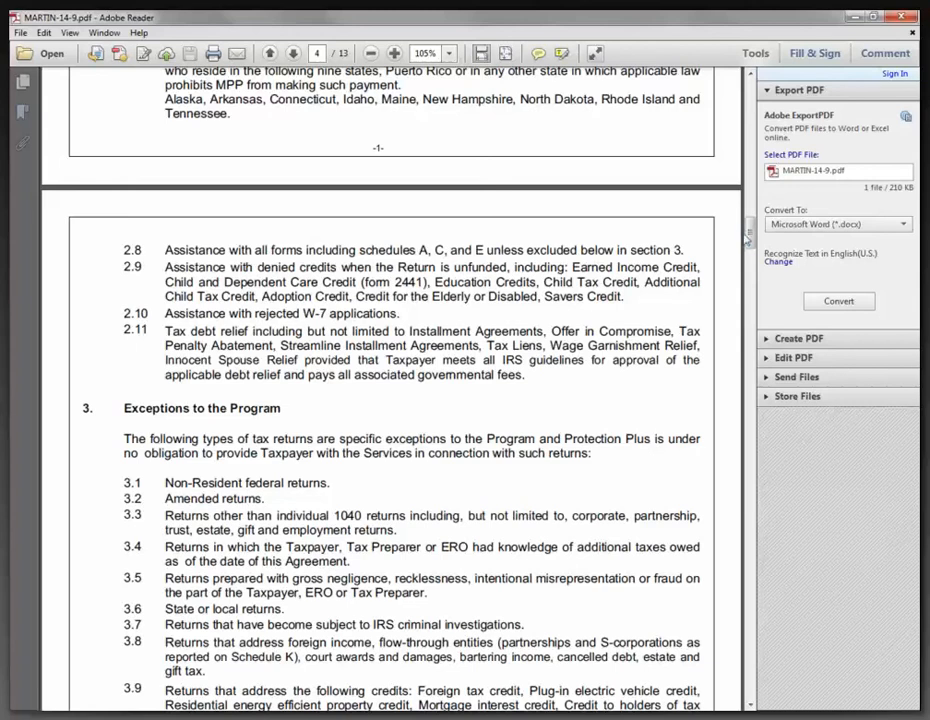
scroll(750, 236, down, 5)
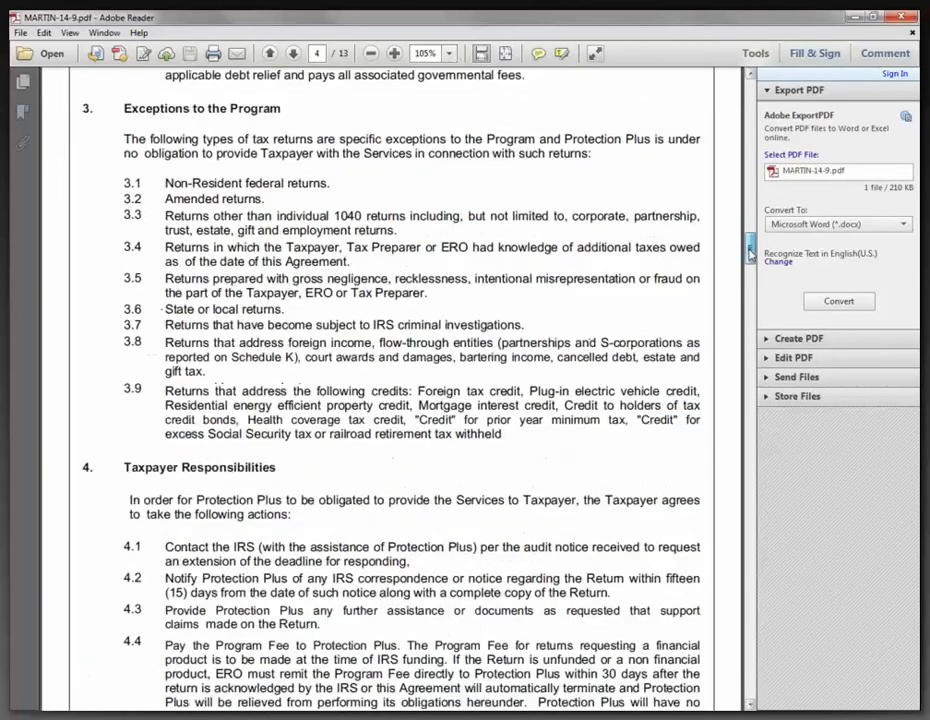
drag(750, 253, 737, 335)
scroll(128, 306, down, 2)
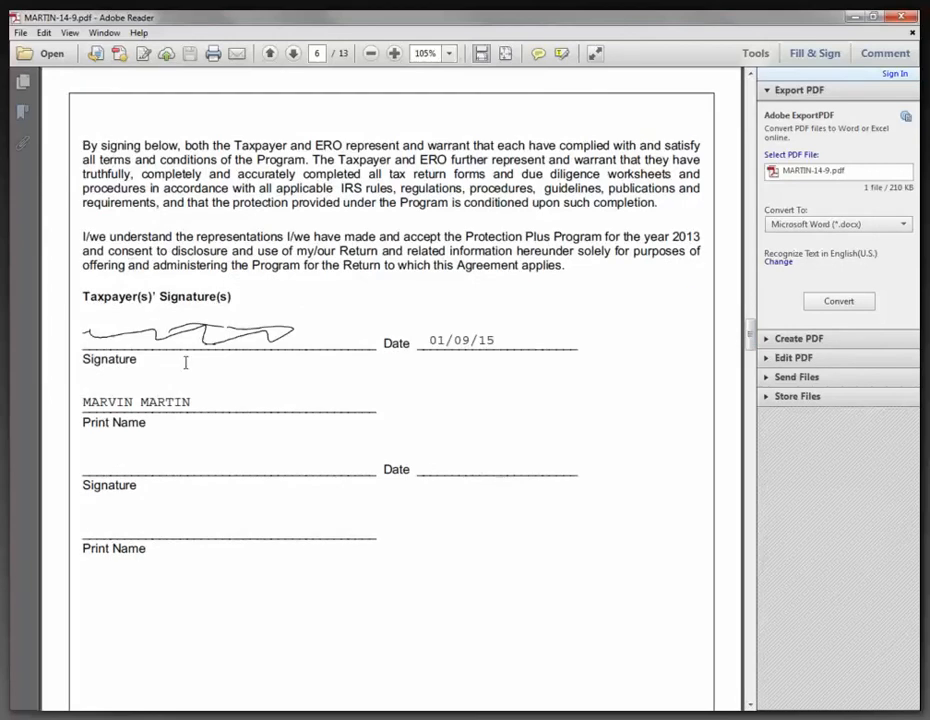
click(901, 18)
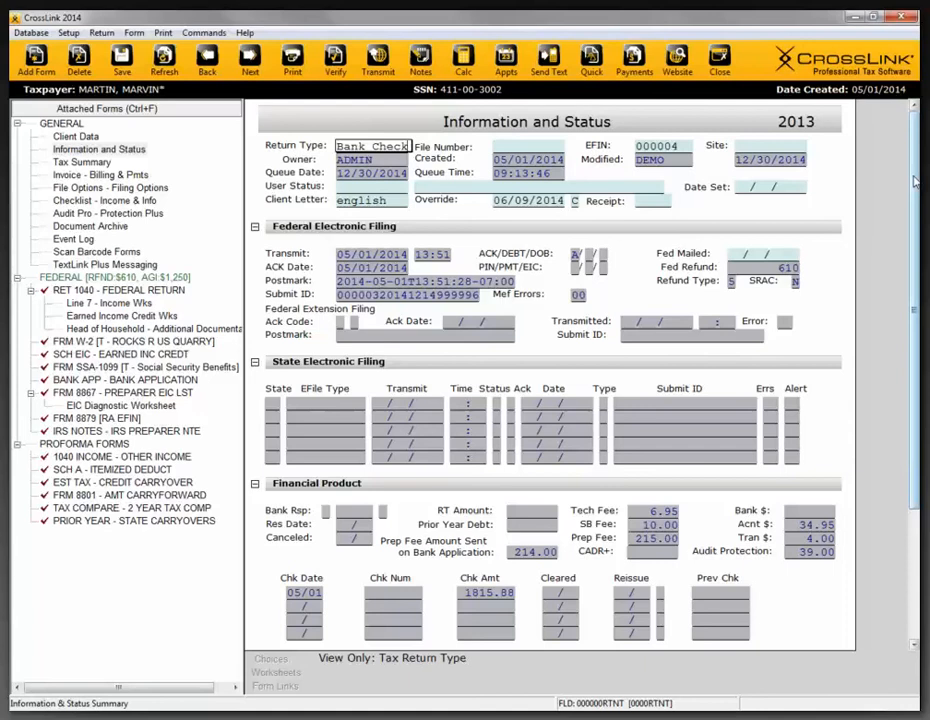
- Queue the return's federal package for the next transmission
drag(914, 182, 374, 144)
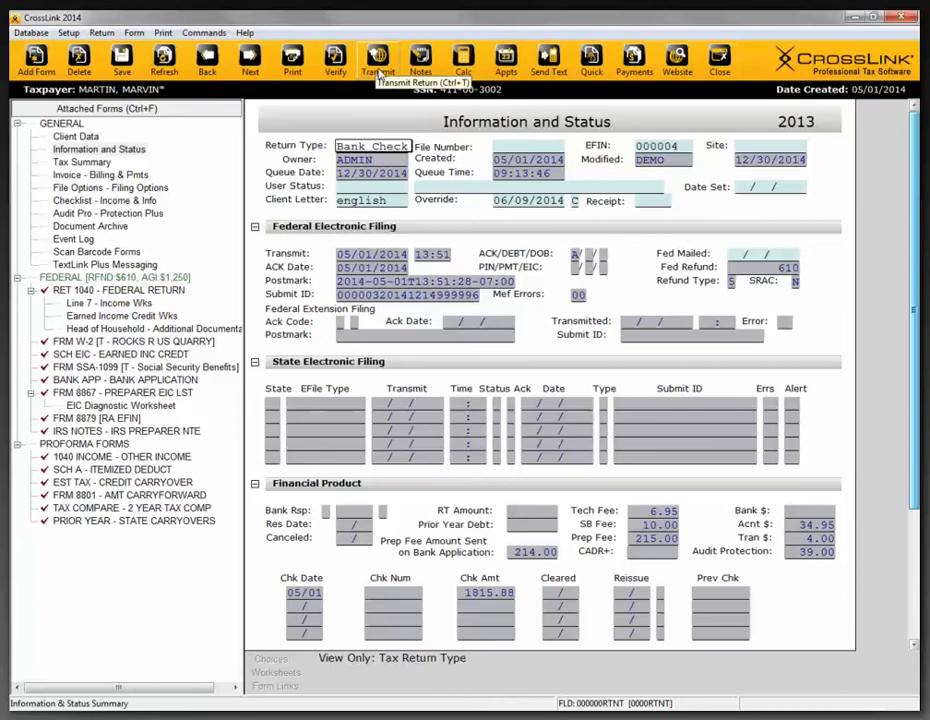
click(379, 74)
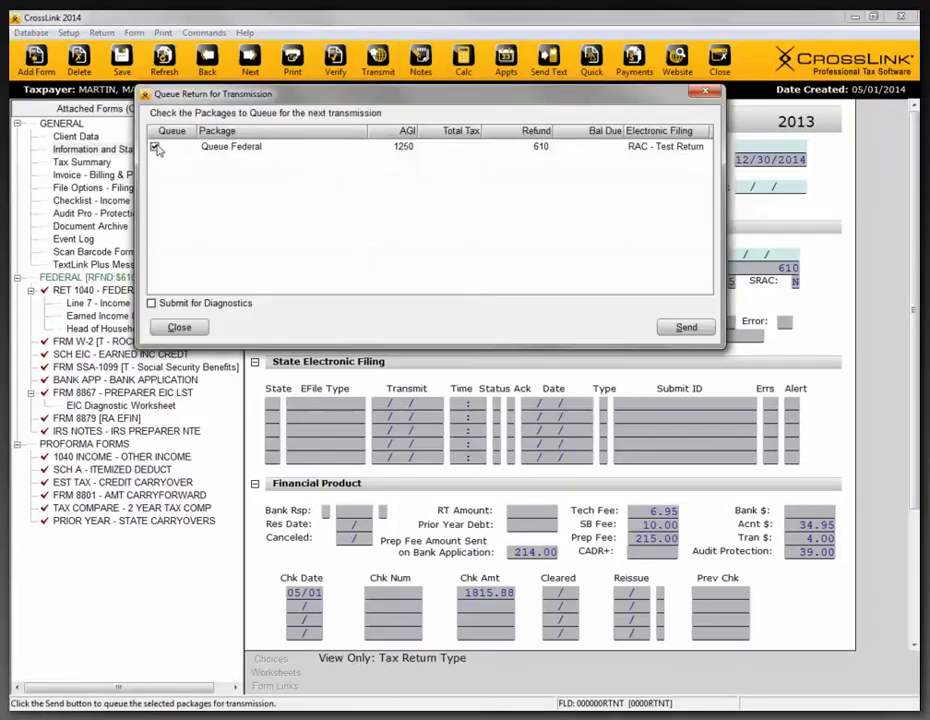
click(687, 328)
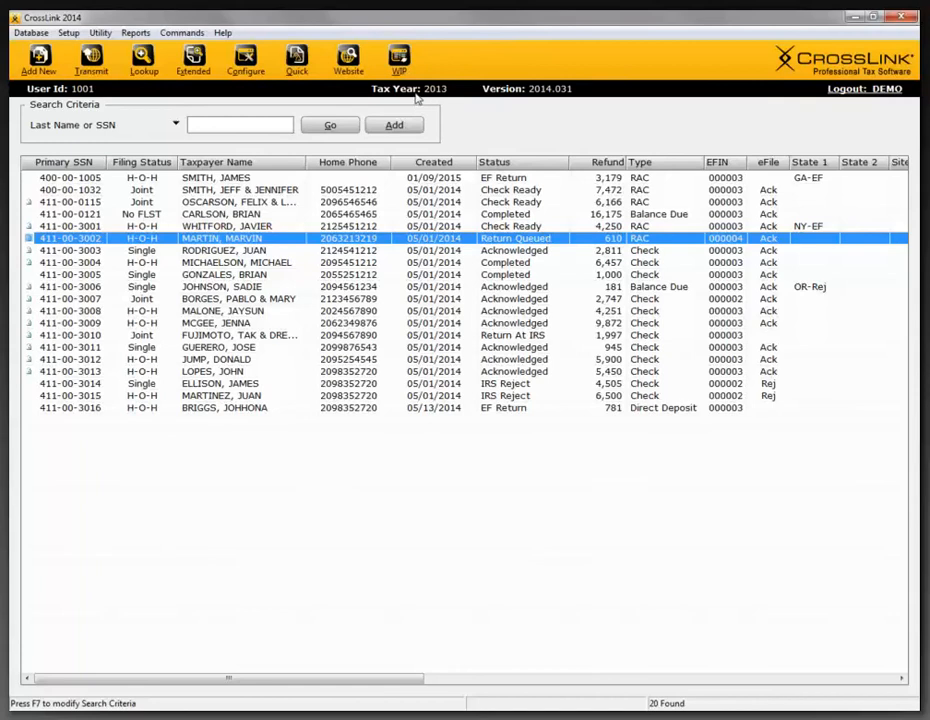
- Review the Transmit to Central Site queue filter, keep the federal e-file return selected, and close without transmitting
click(399, 62)
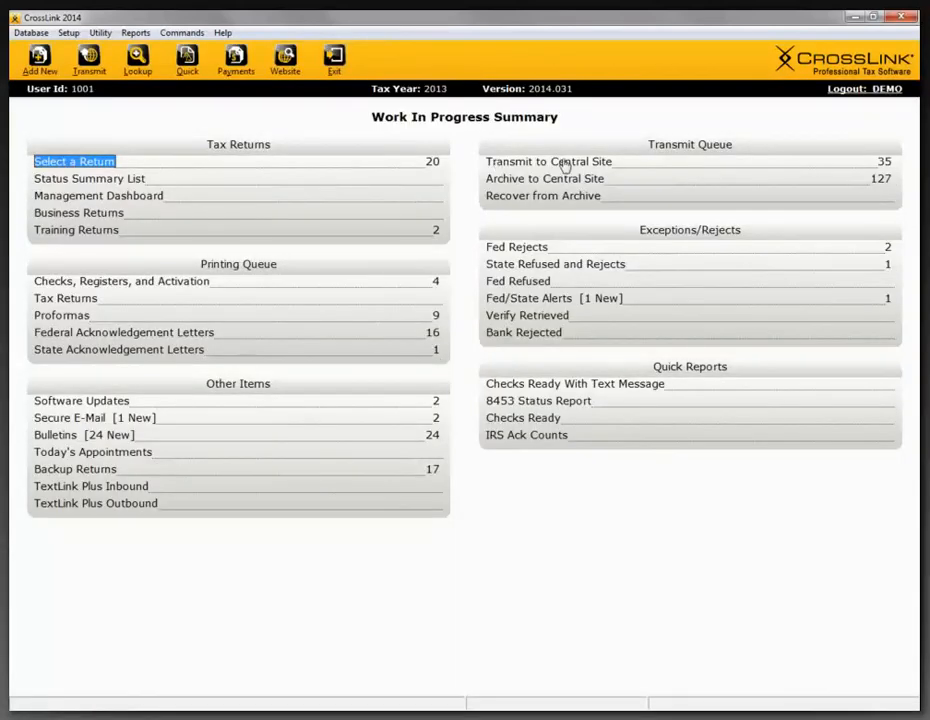
click(565, 165)
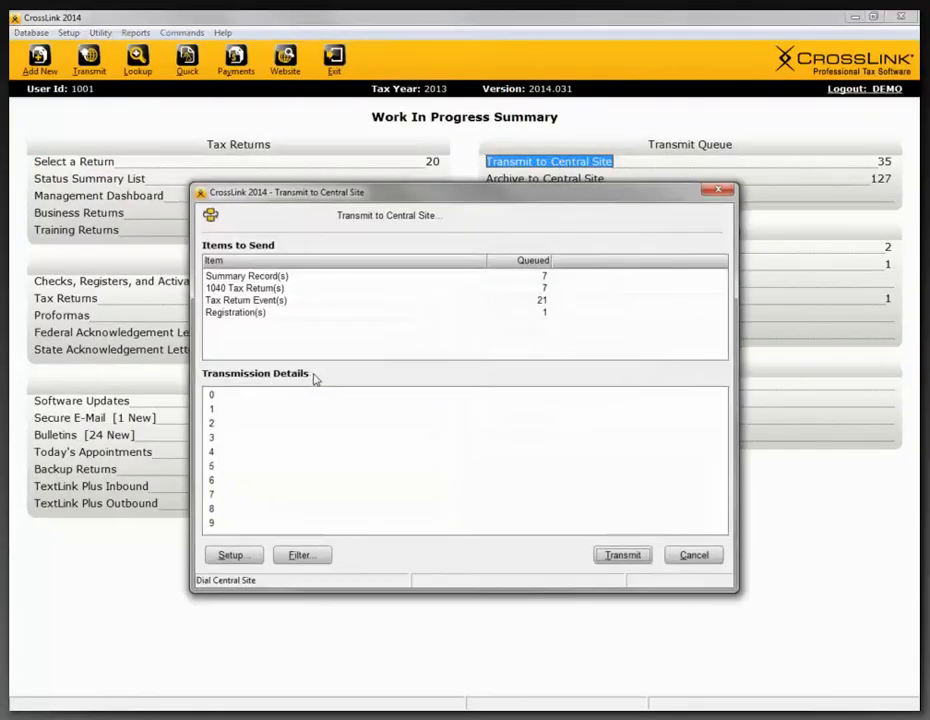
click(301, 555)
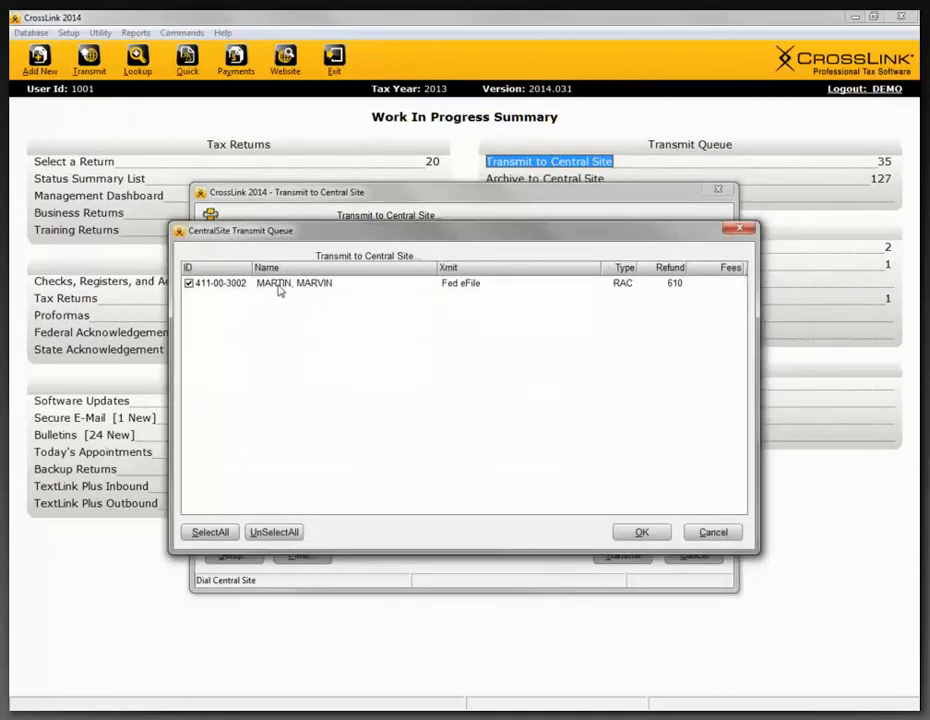
click(189, 284)
click(189, 284)
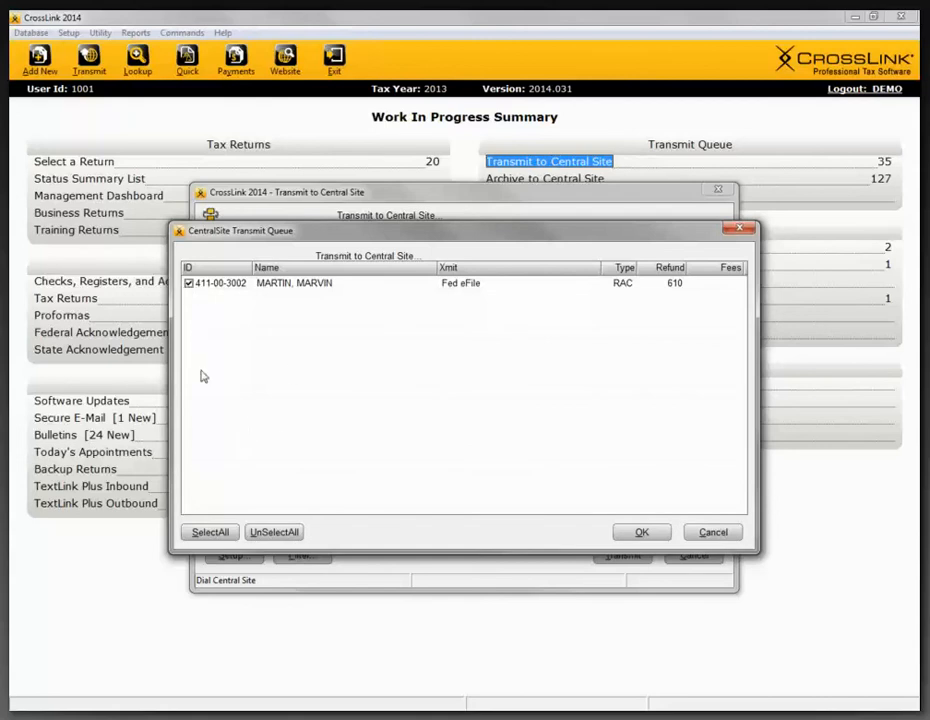
click(652, 539)
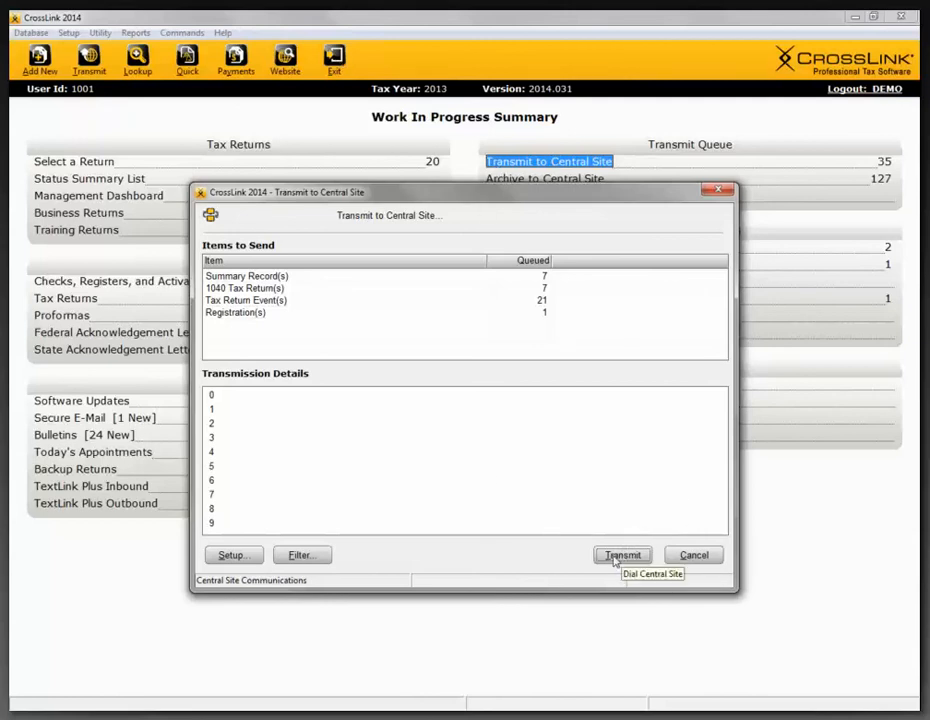
click(711, 190)
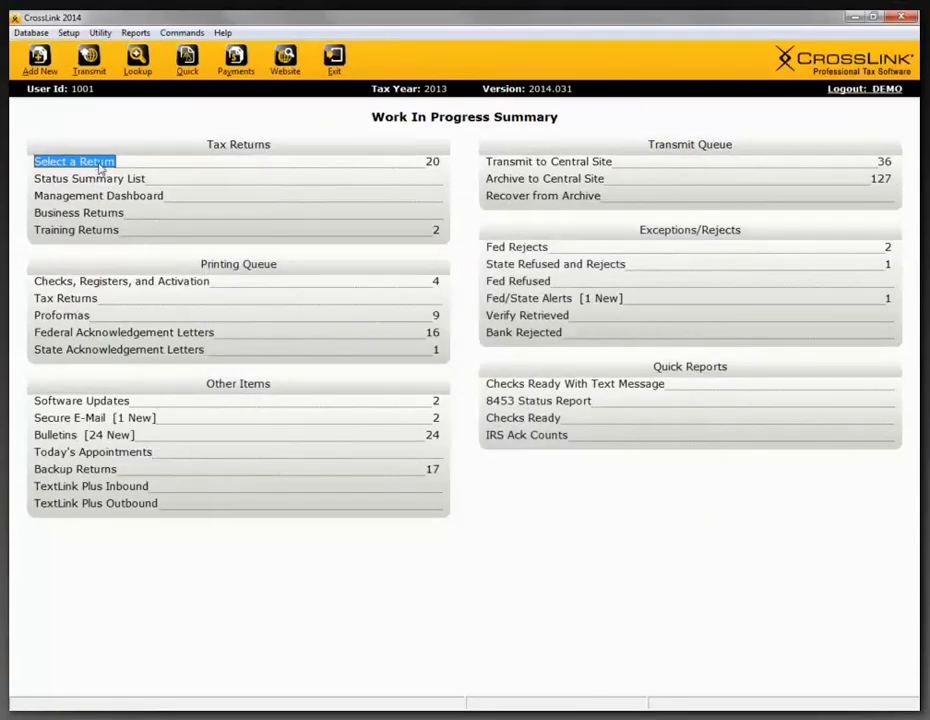
- Reopen the return with status Return Queued from the return list, accepting the tax return lock warning
click(99, 164)
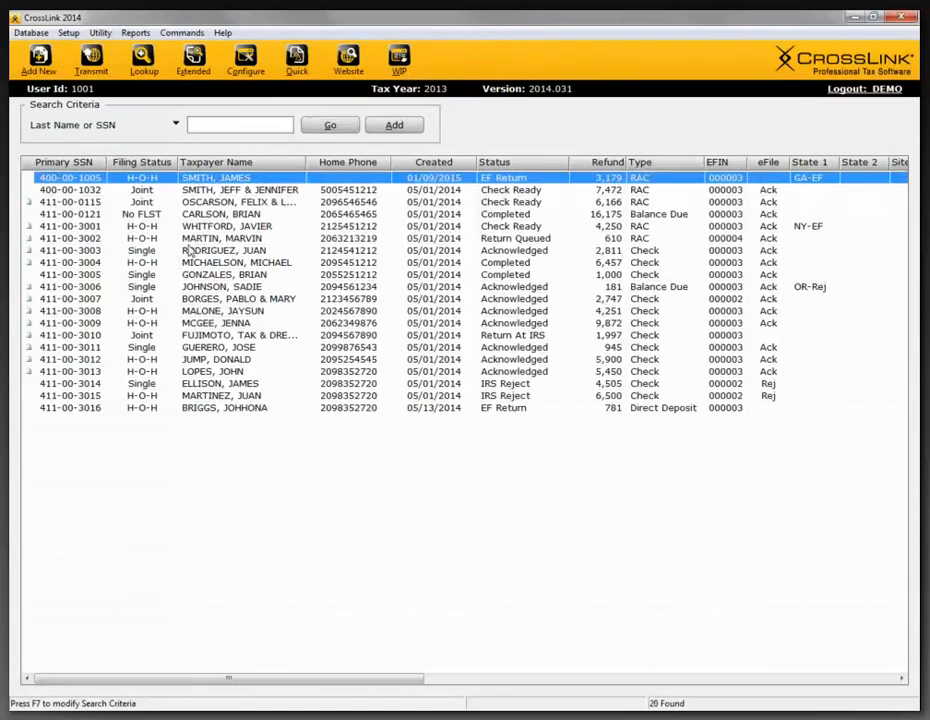
click(200, 239)
double_click(200, 239)
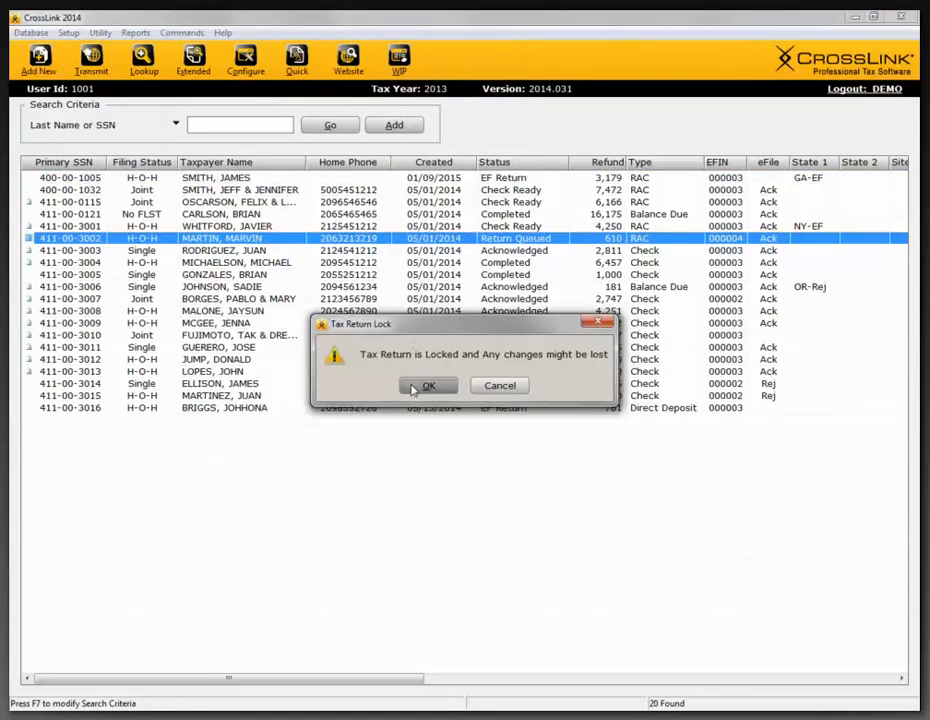
click(425, 386)
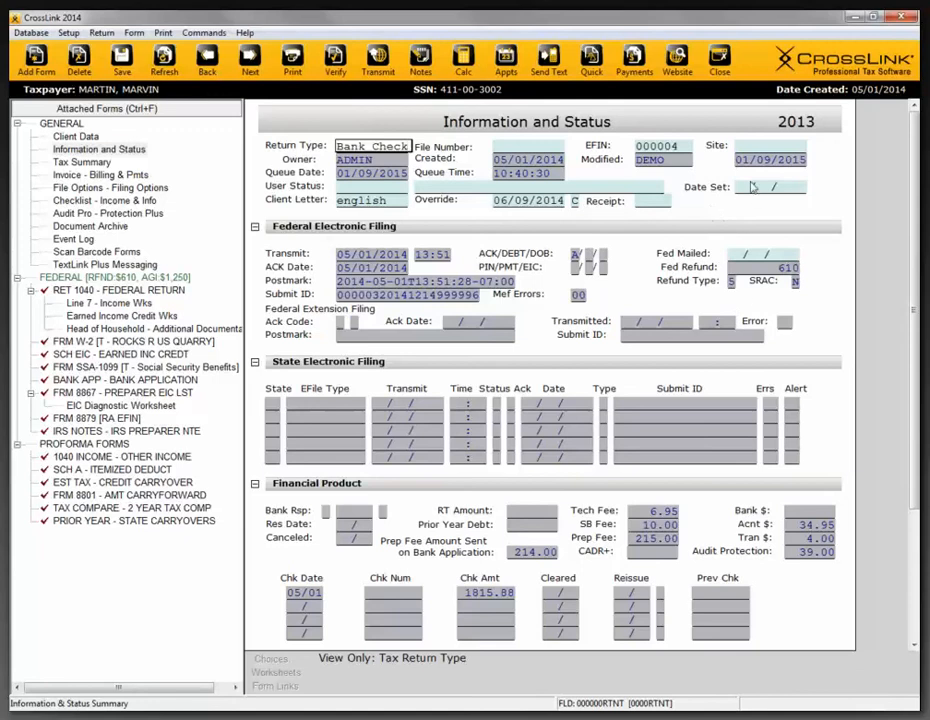
- Review the Tax Return Payment Details for this return, including the available payment methods, and close without recording a payment
click(634, 70)
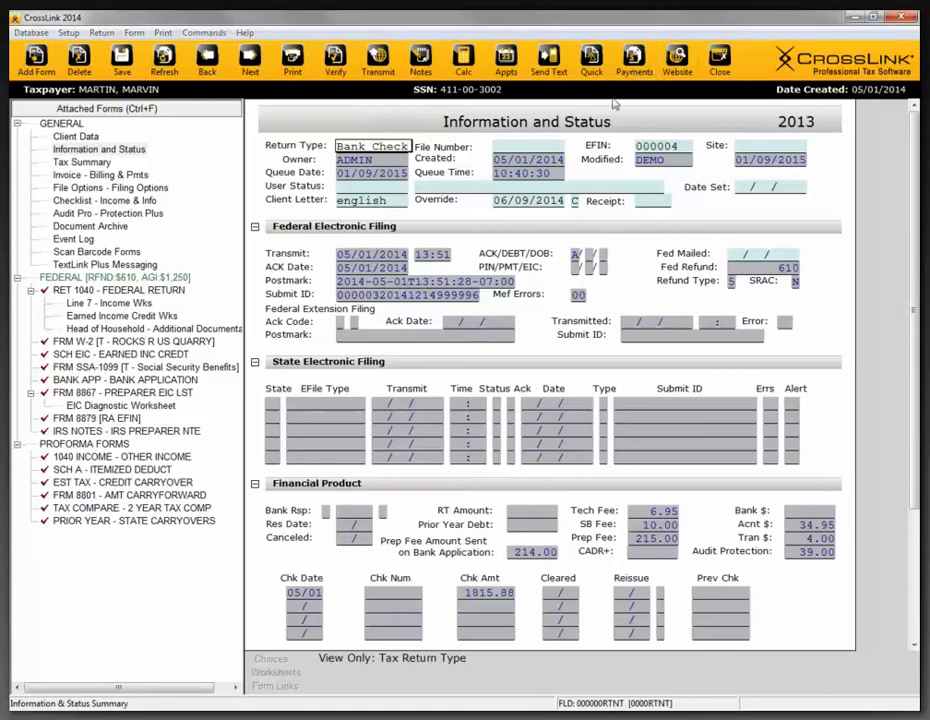
drag(441, 208, 364, 209)
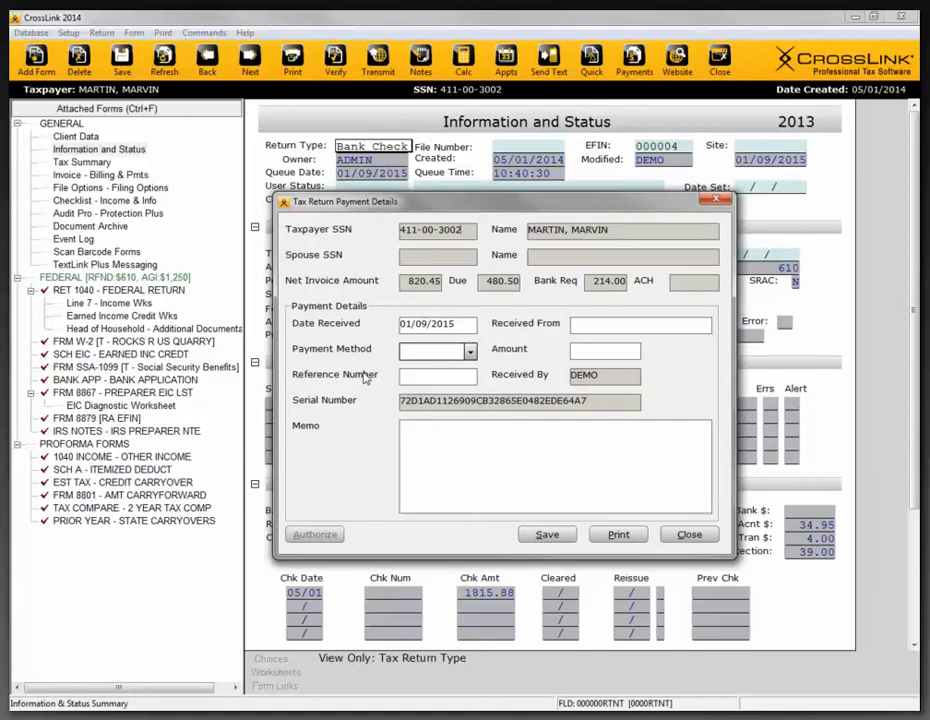
click(469, 351)
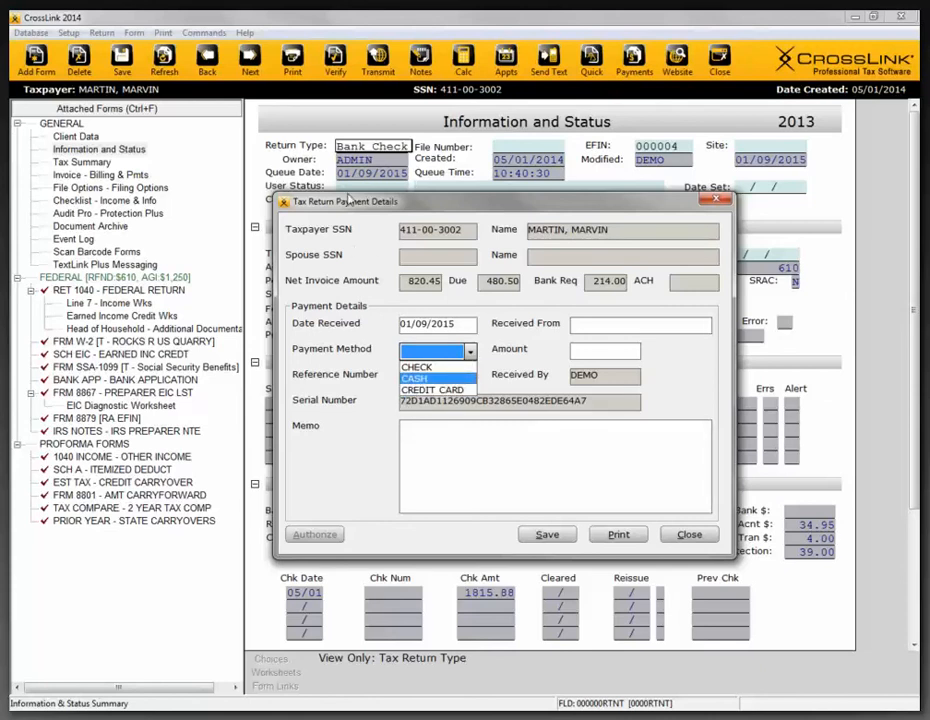
click(336, 481)
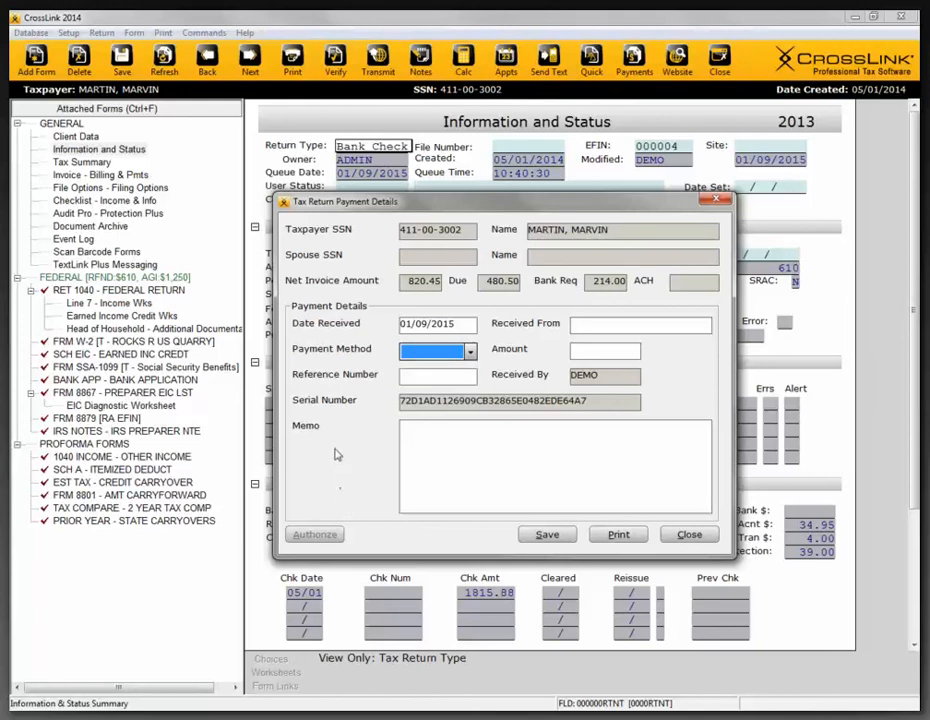
click(619, 325)
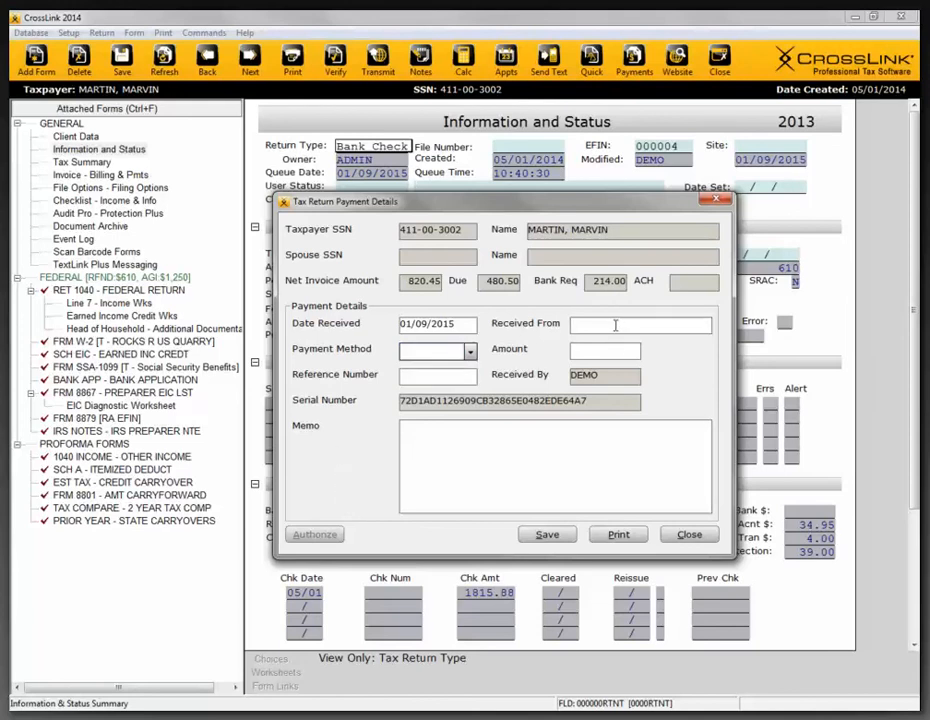
click(426, 442)
click(719, 202)
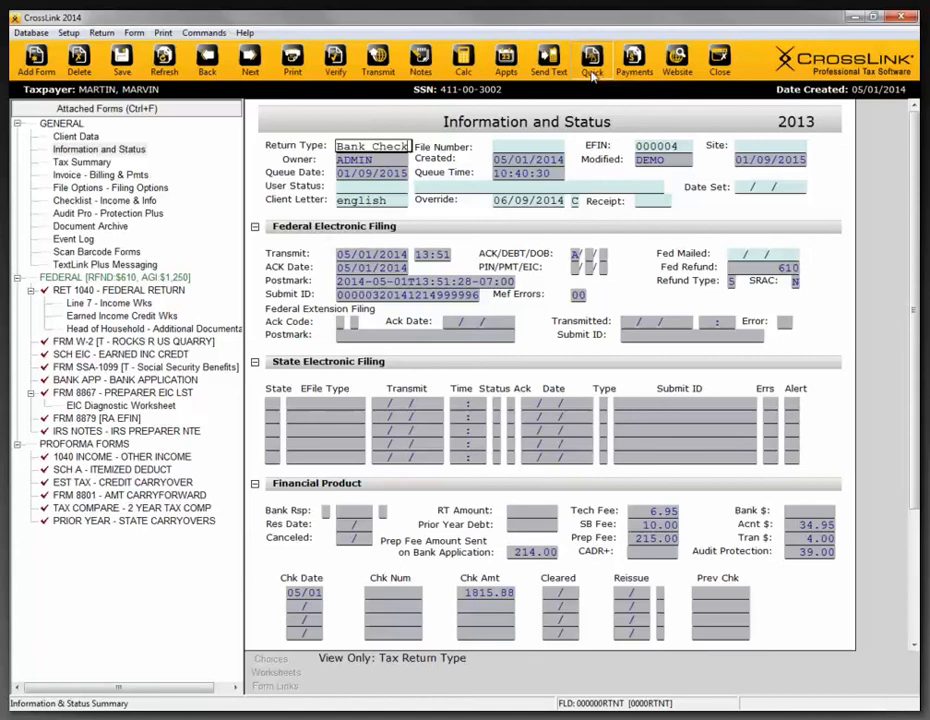
- Query the return's status by the taxpayer's SSN and dismiss the central site login message
click(592, 62)
drag(537, 279, 386, 334)
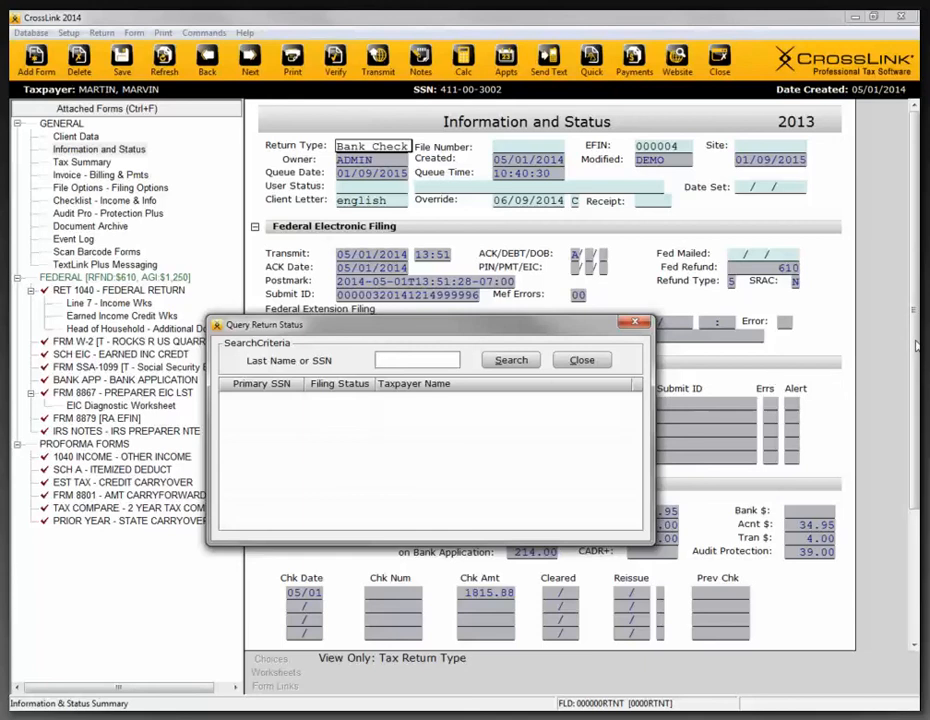
click(525, 361)
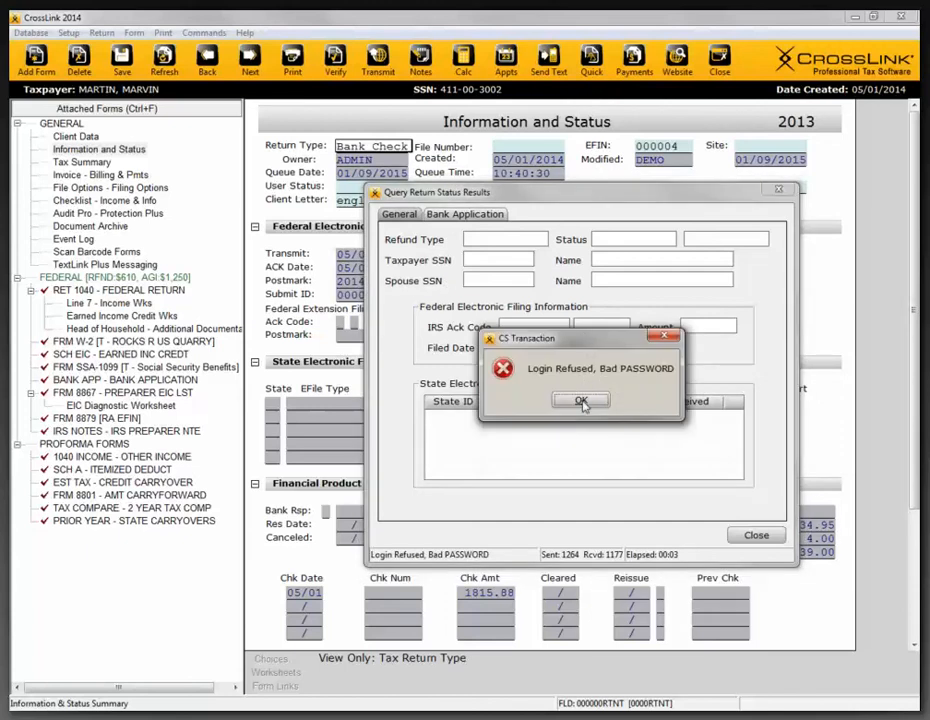
click(580, 400)
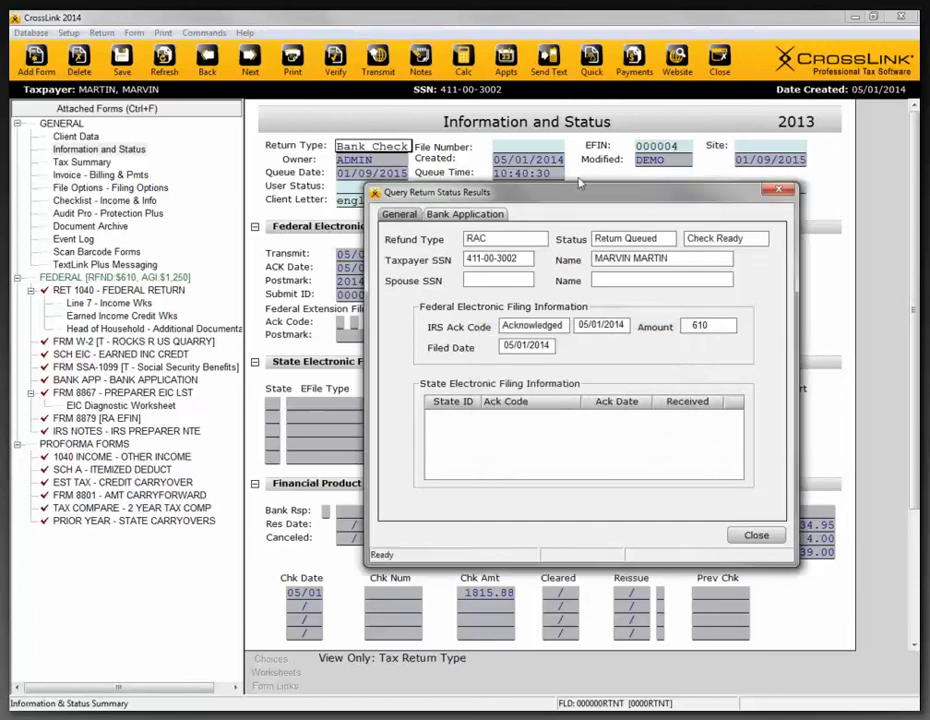
- Examine the general filing status and the bank application disbursement information in the query results, and close them
drag(575, 200, 533, 212)
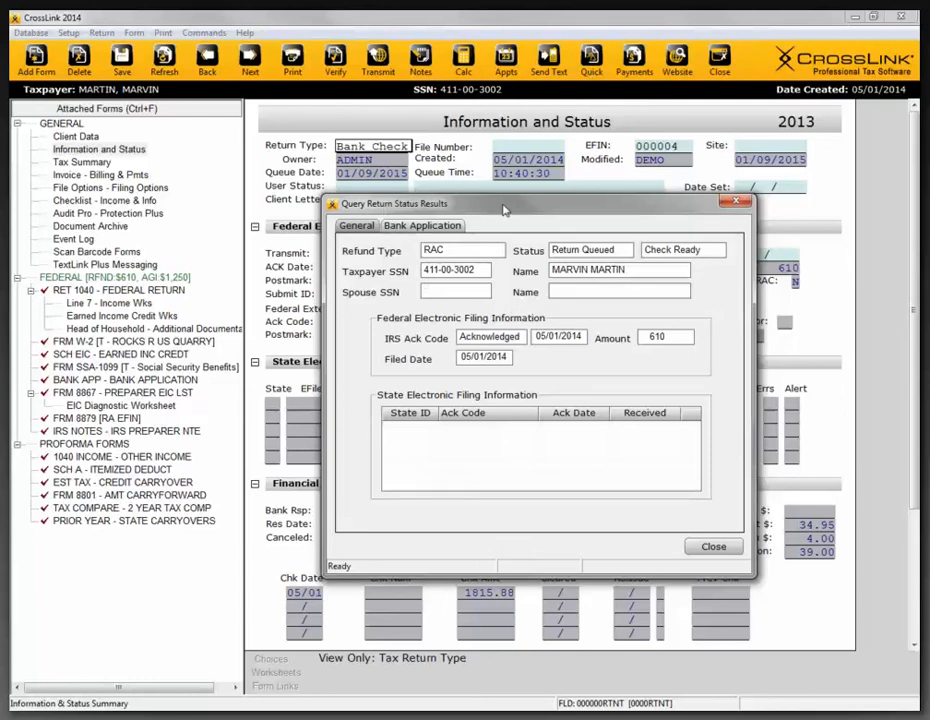
drag(424, 210, 412, 204)
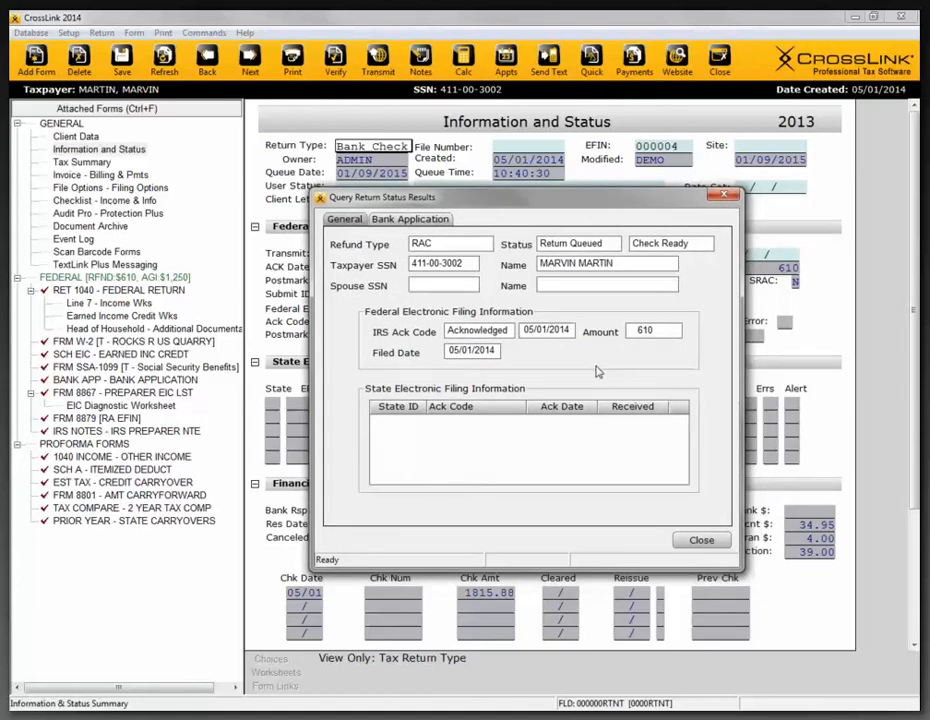
click(410, 219)
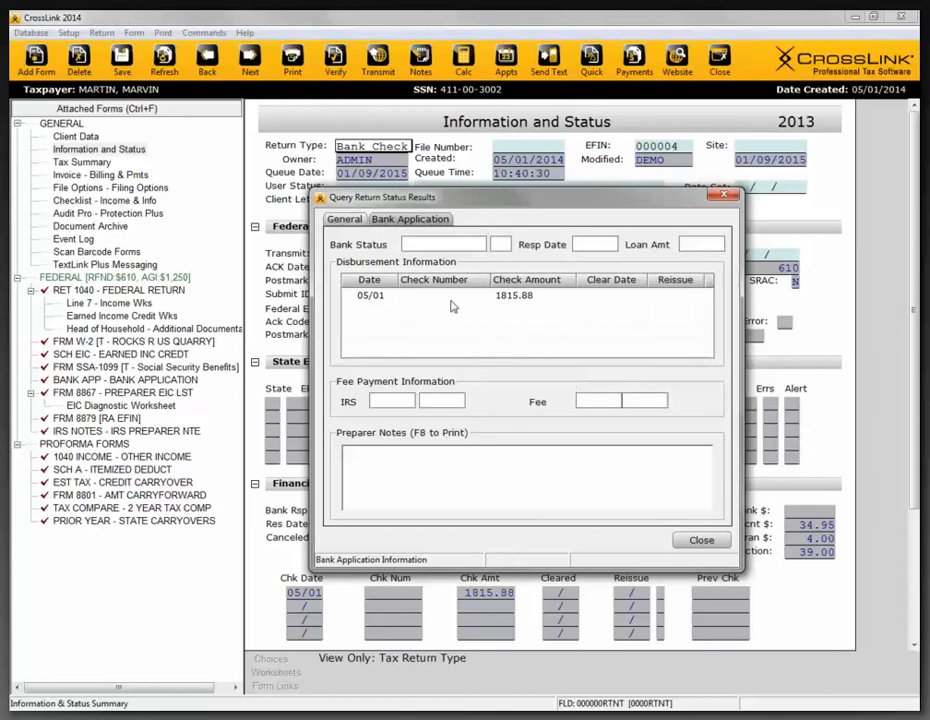
click(345, 220)
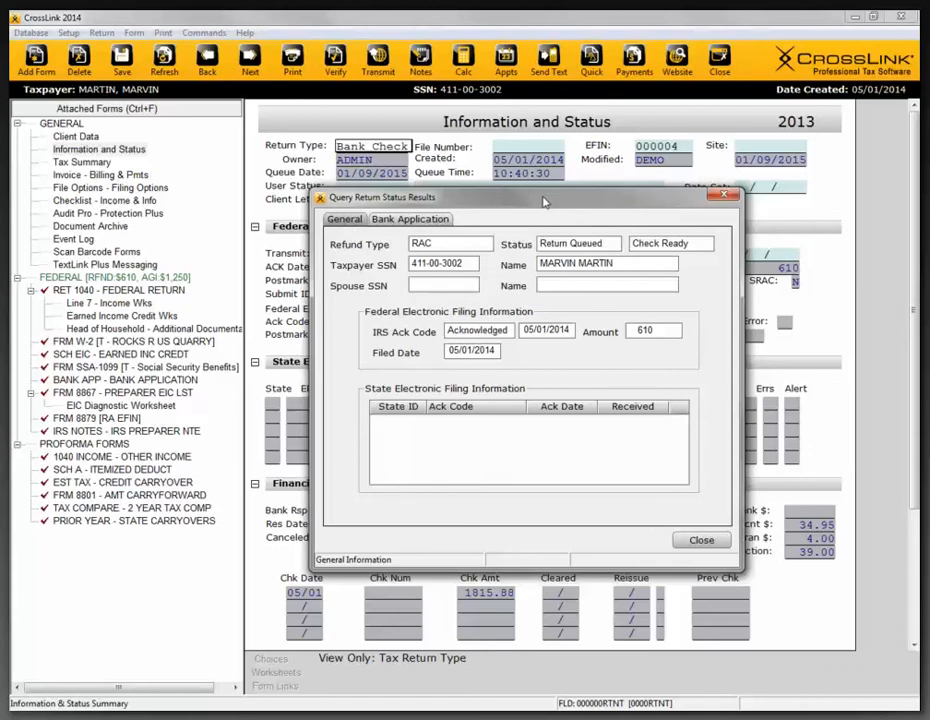
mouse_move(553, 197)
mouse_down()
mouse_move(525, 210)
mouse_move(543, 201)
mouse_move(543, 210)
mouse_up()
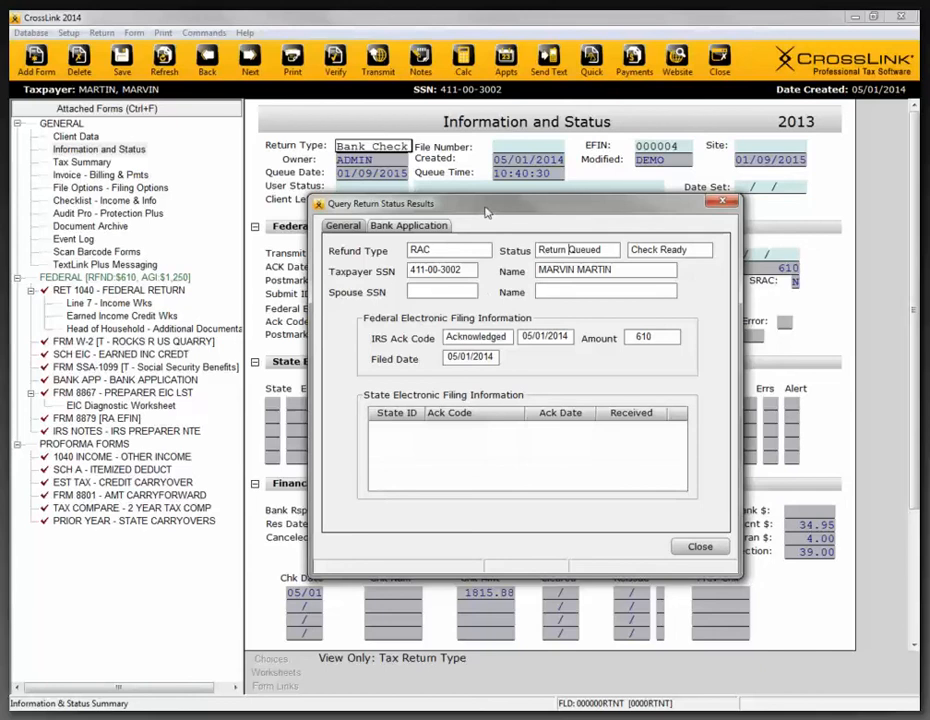
mouse_move(486, 209)
mouse_down()
mouse_move(495, 201)
mouse_move(494, 226)
mouse_move(497, 219)
mouse_up()
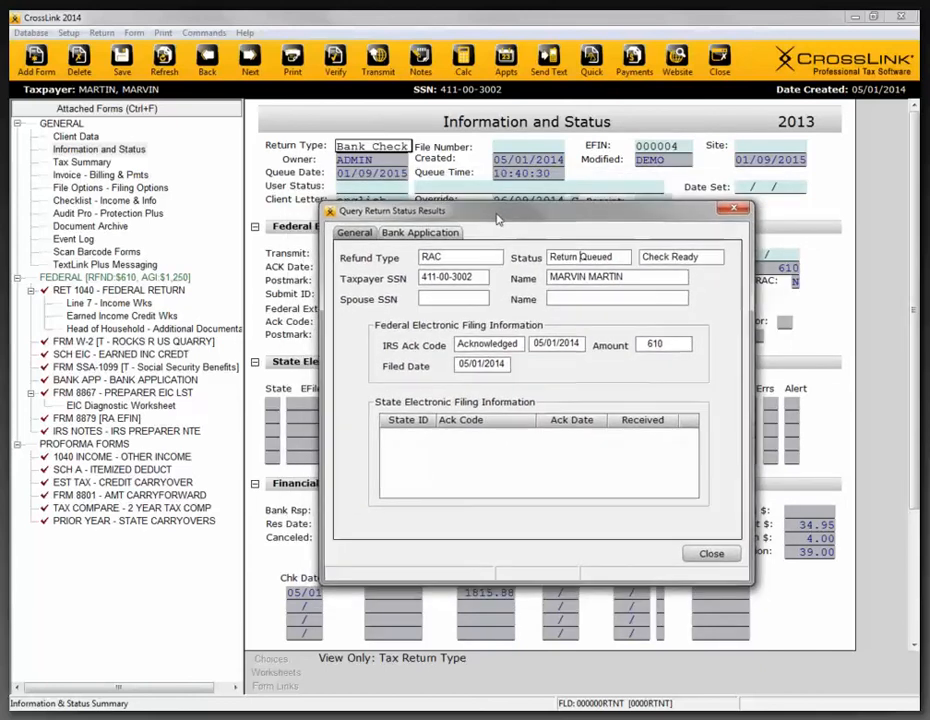
click(731, 211)
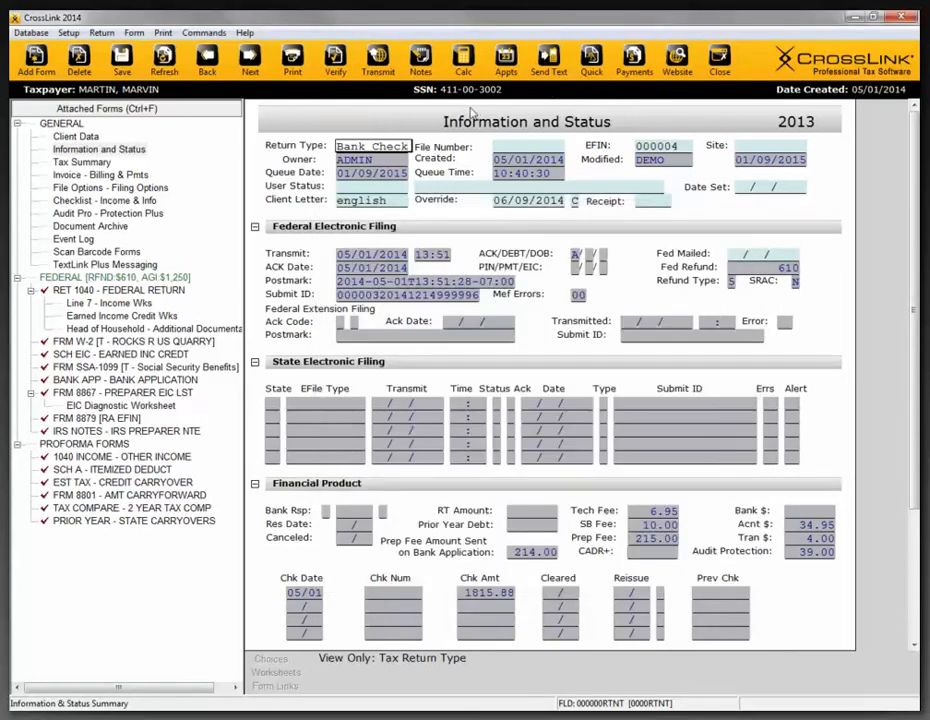
- Add a preparer note reading "aadf" to the return, save it, and close the notes
click(421, 62)
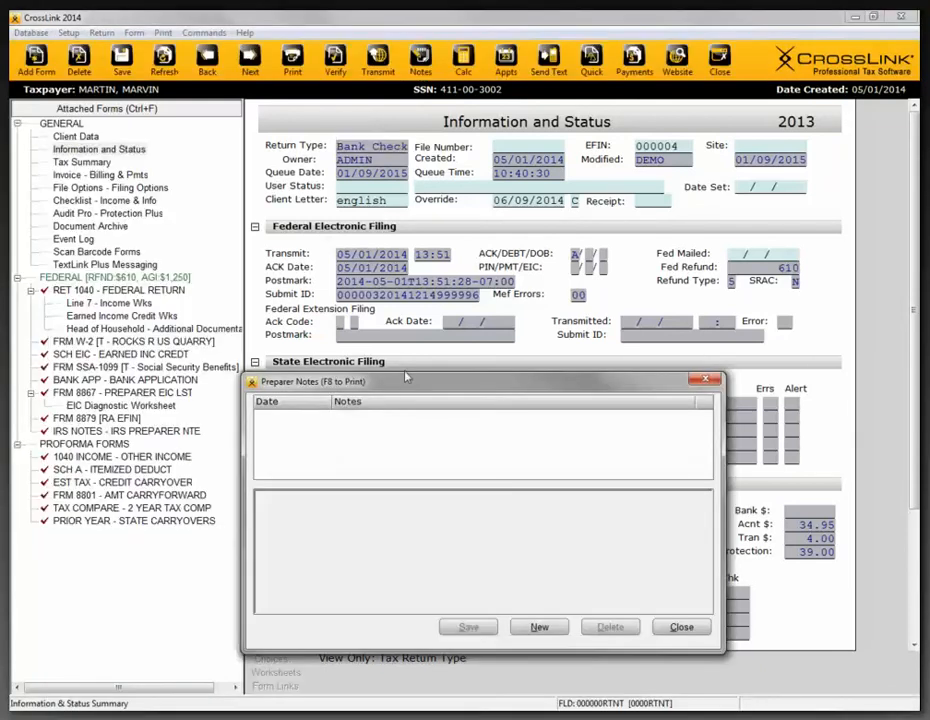
drag(412, 385, 467, 325)
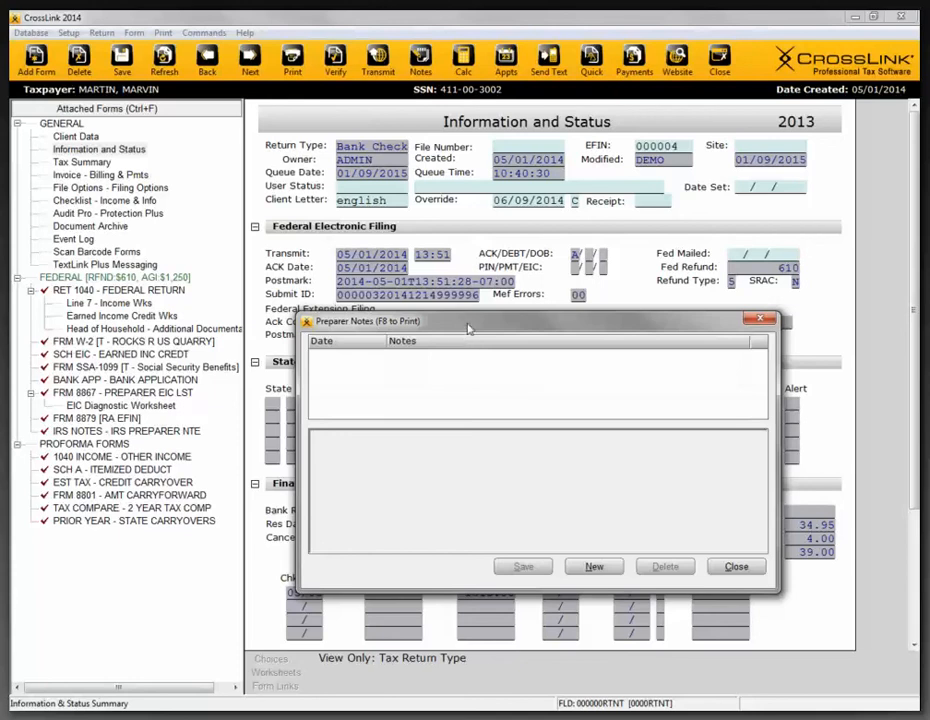
mouse_move(467, 324)
mouse_down()
mouse_move(483, 334)
mouse_move(498, 293)
mouse_move(470, 314)
mouse_up()
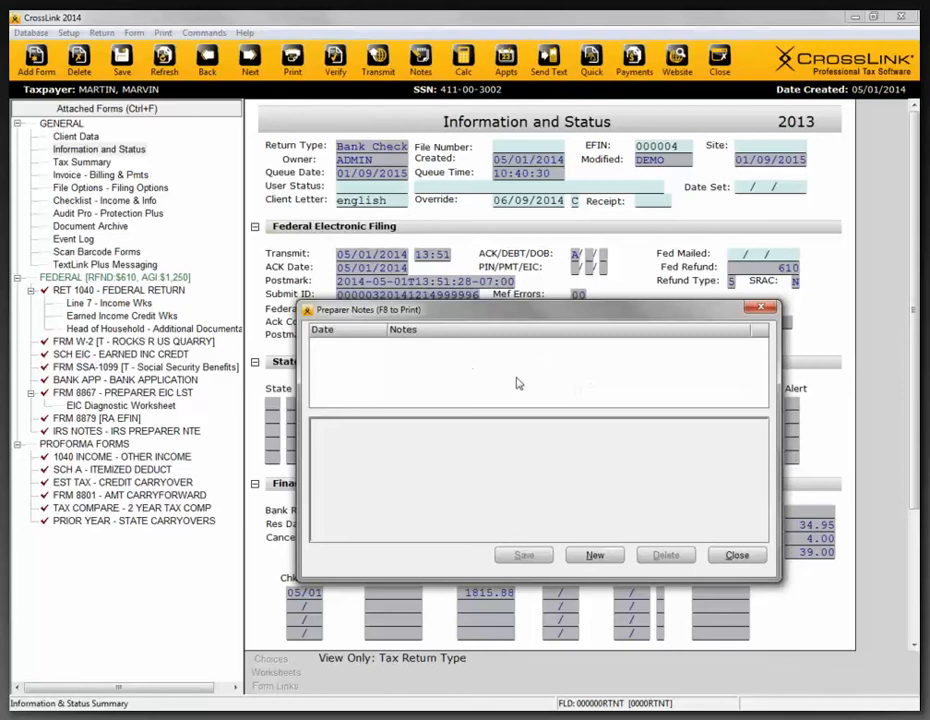
click(595, 556)
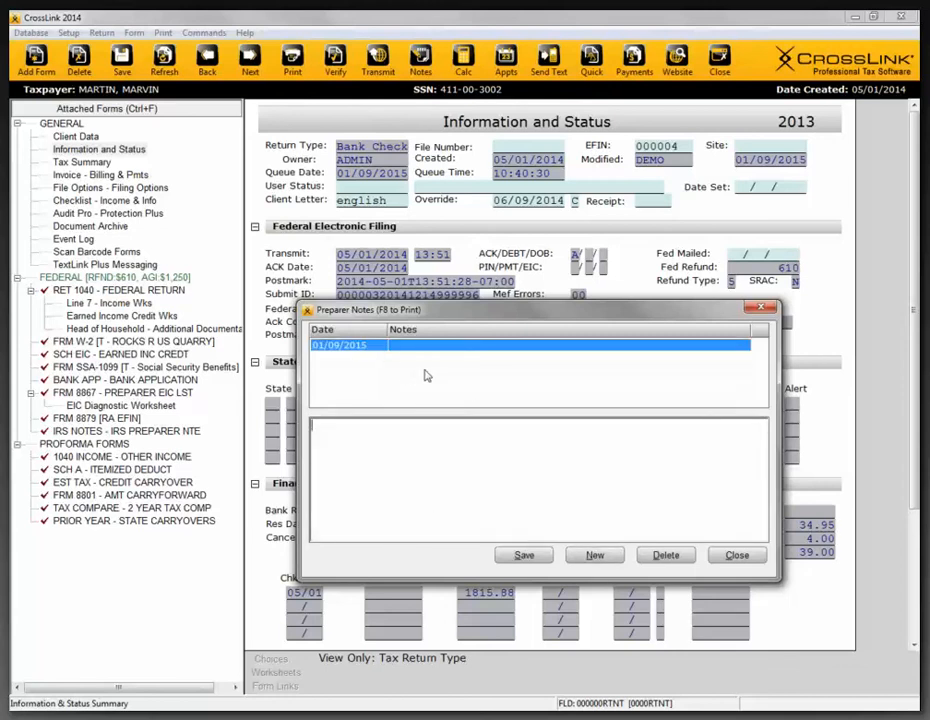
text(aadf)
click(505, 556)
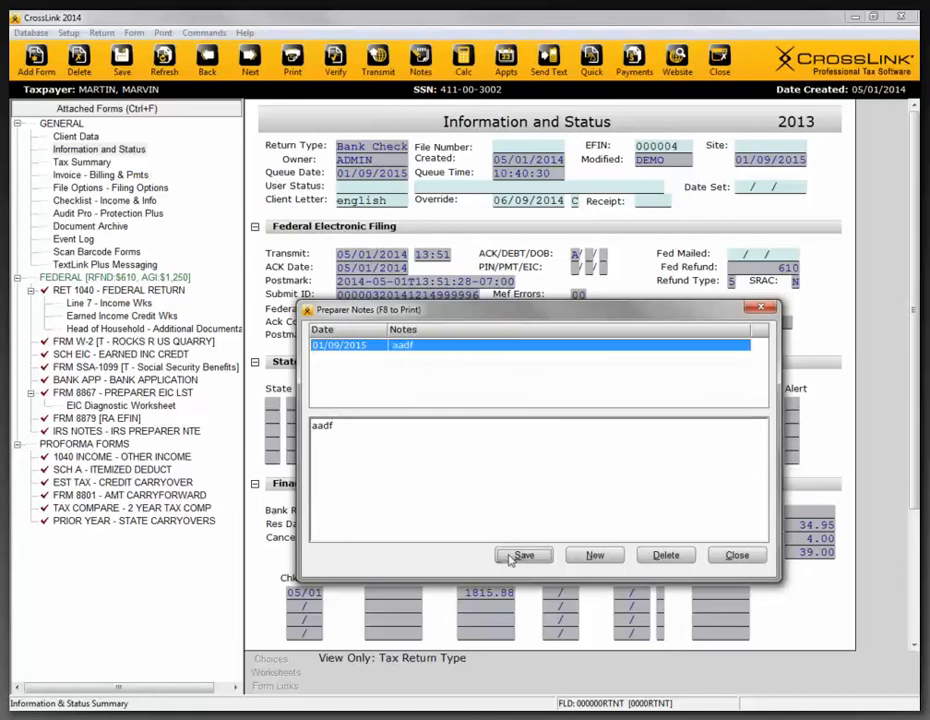
click(737, 555)
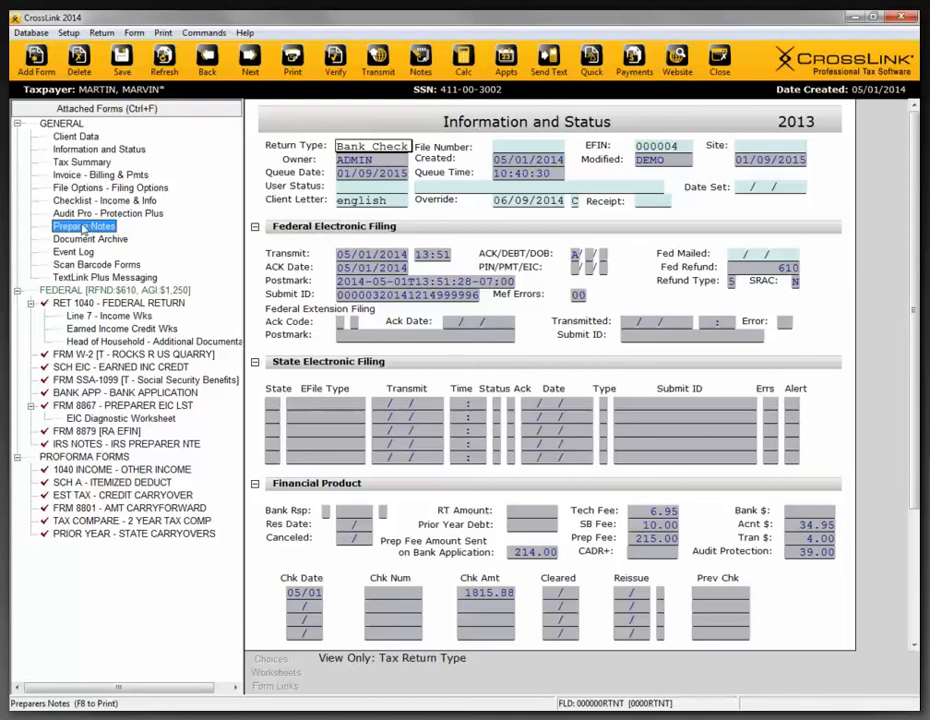
- Reopen the preparer notes from the attached forms, delete the "aadf" note, and close the notes
click(89, 227)
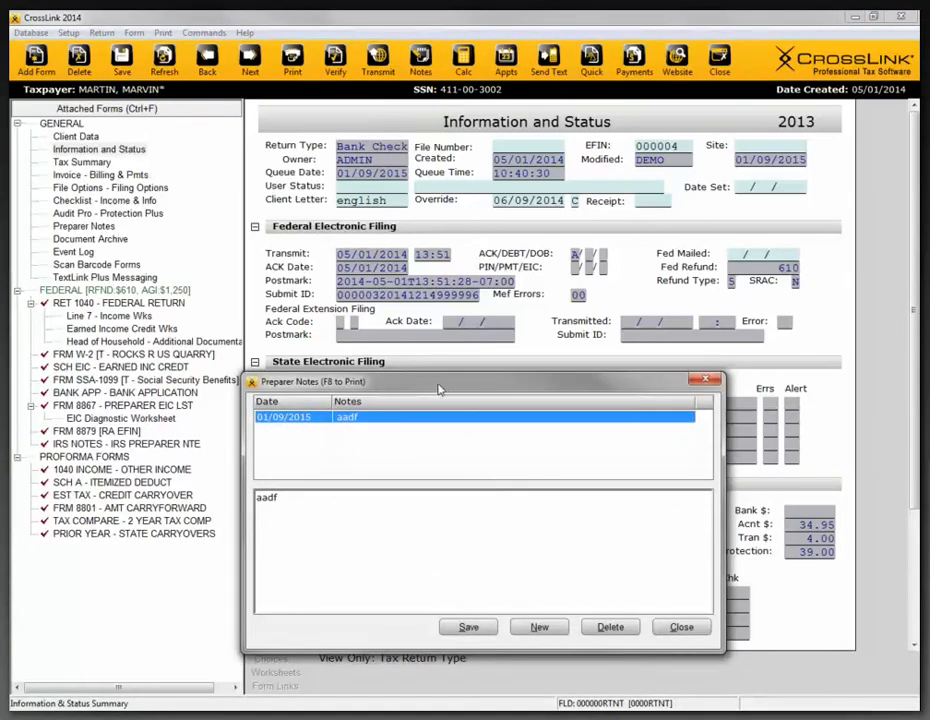
drag(440, 383, 468, 374)
drag(501, 272, 518, 254)
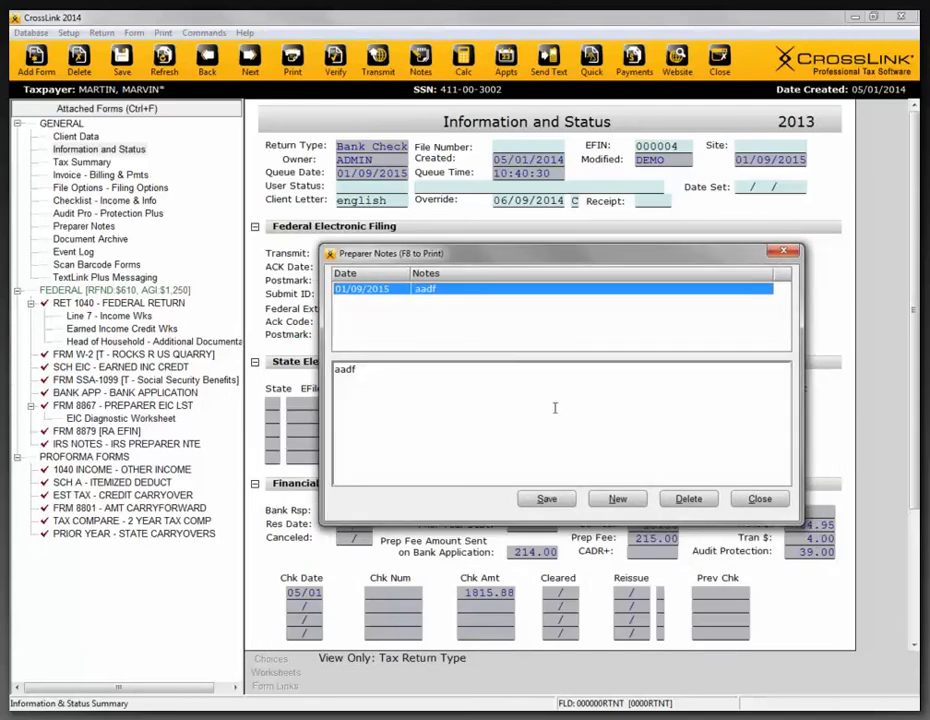
click(688, 498)
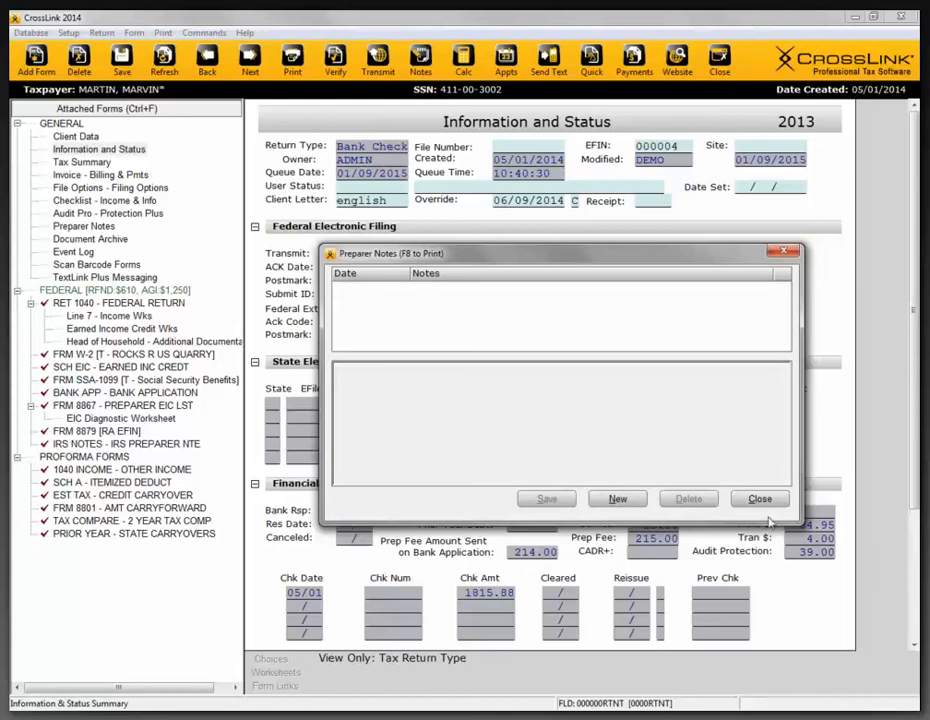
click(760, 498)
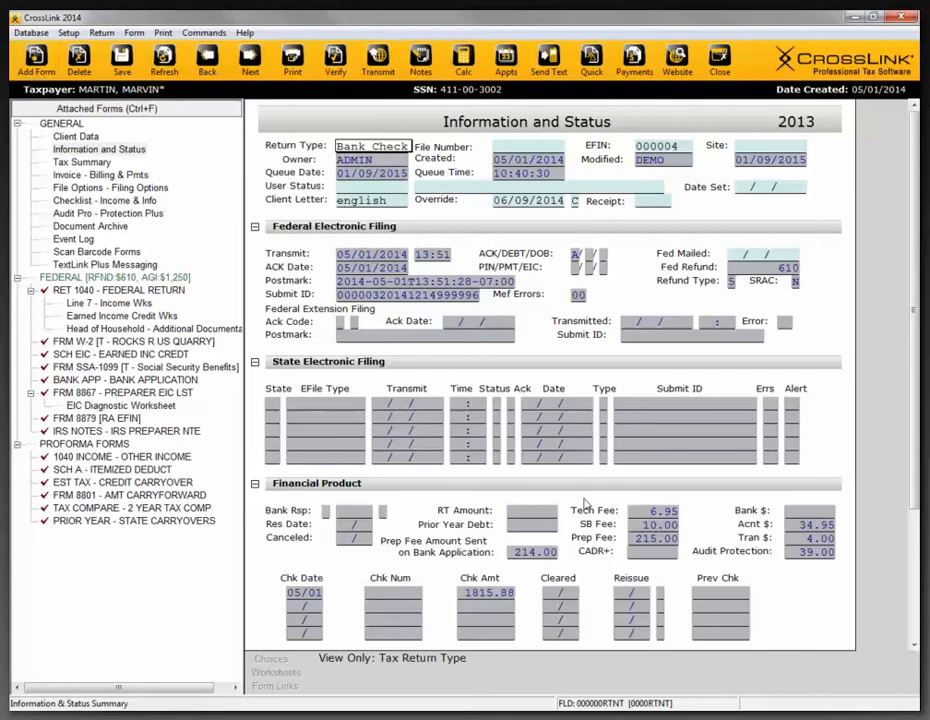
- Add a new occurrence of the IRS NOTES Preparer's Notes form to the federal return
click(40, 70)
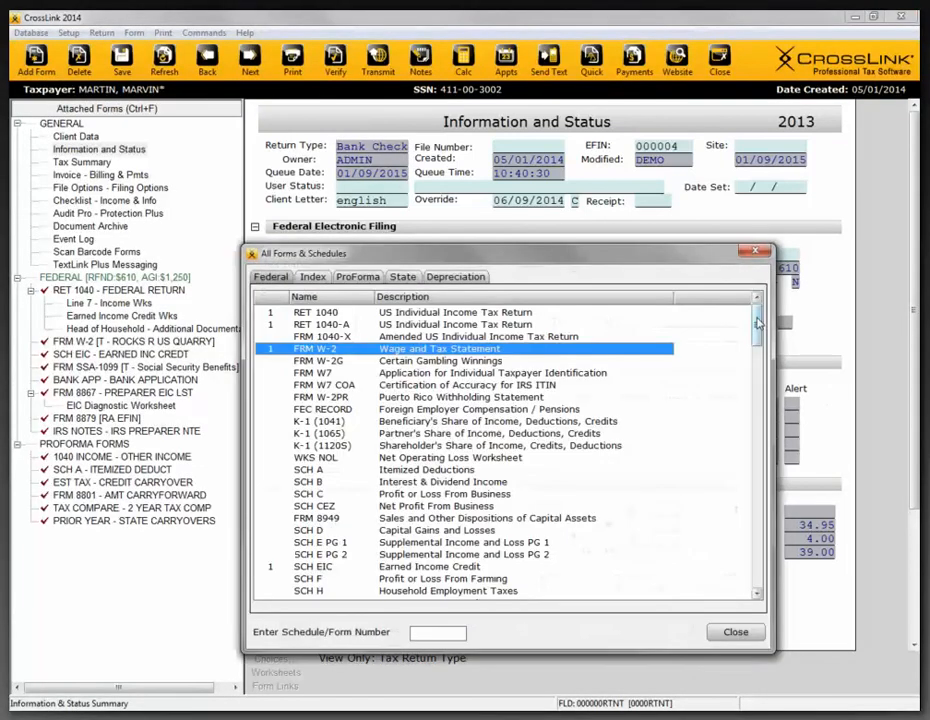
drag(757, 322, 747, 584)
click(390, 507)
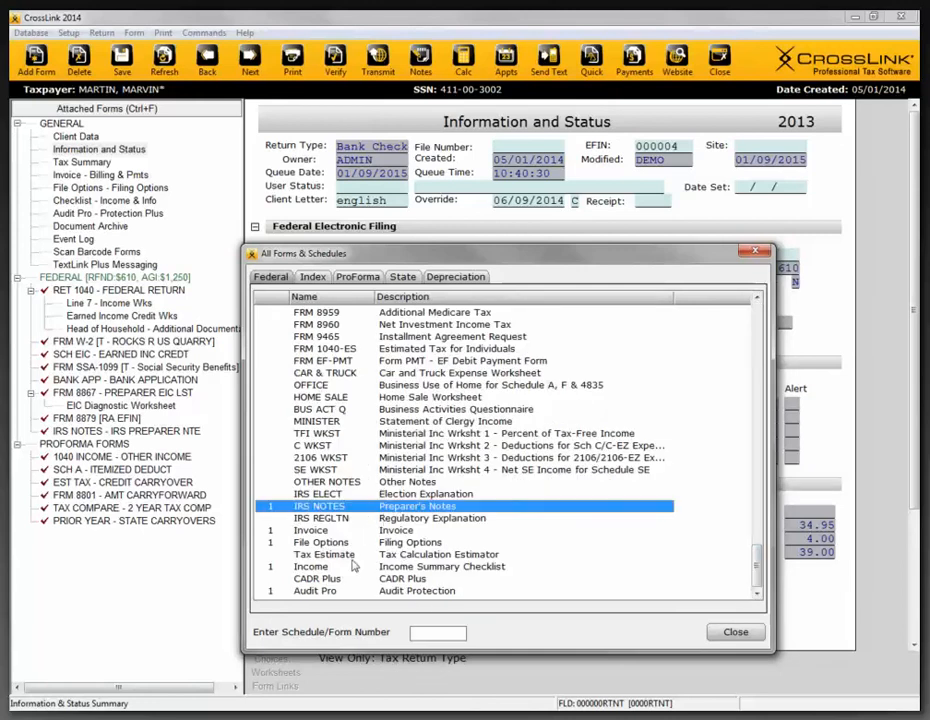
key(Return)
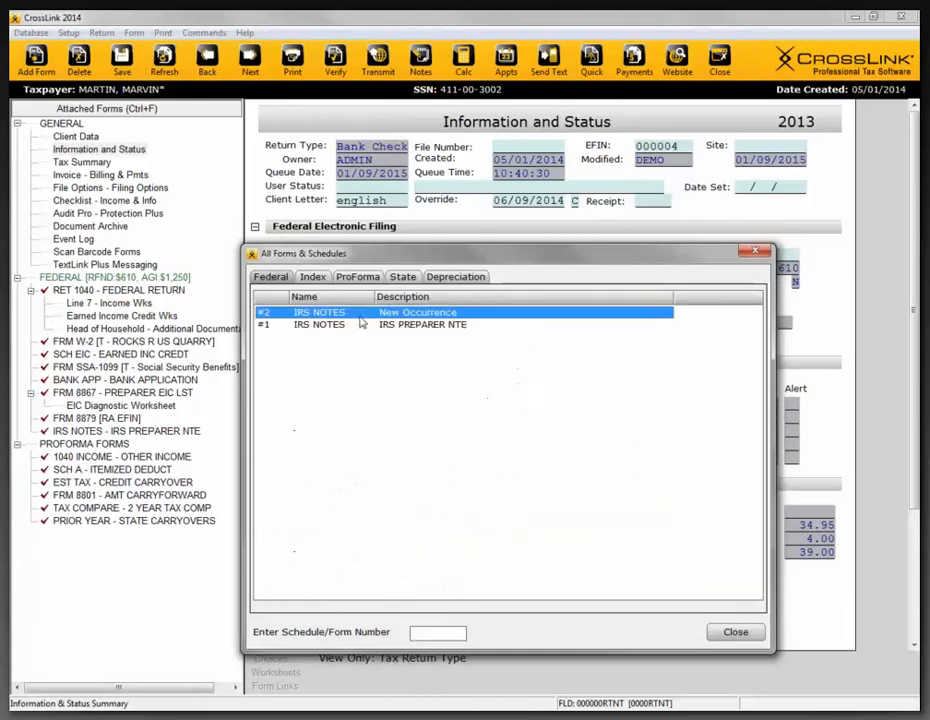
double_click(404, 313)
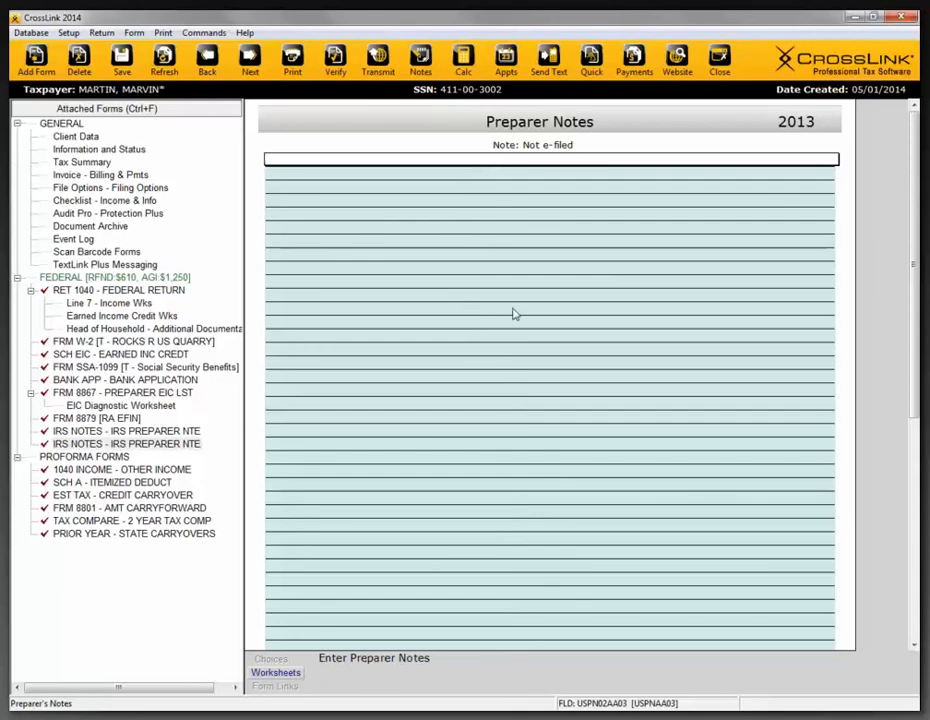
- Check the field options for the taxpayer SSN and spouse e-mail on Client Data, and return to Information and Status
click(112, 228)
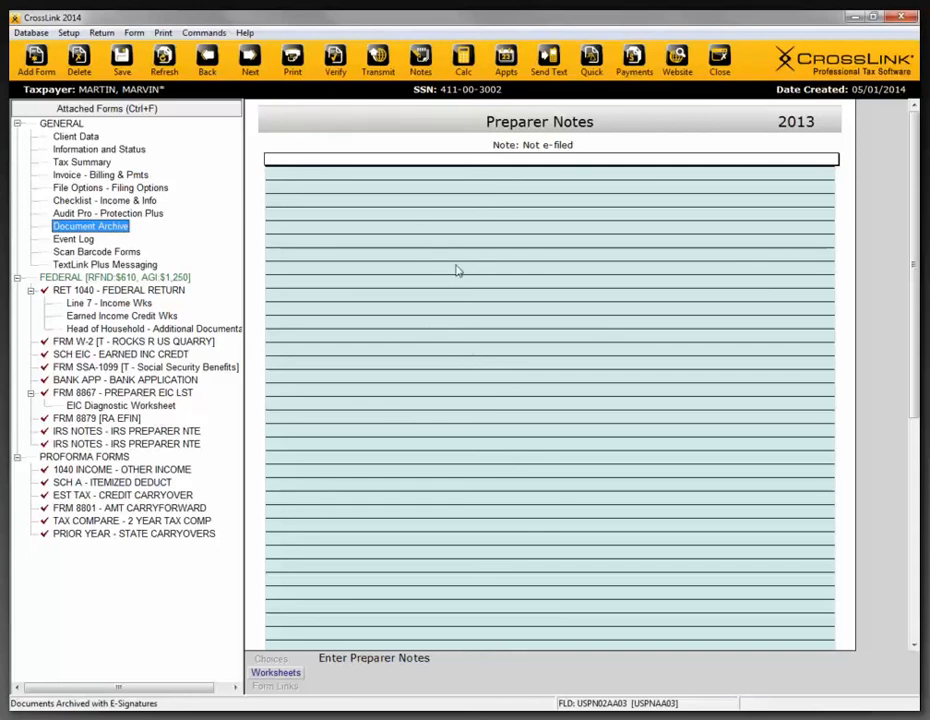
click(82, 137)
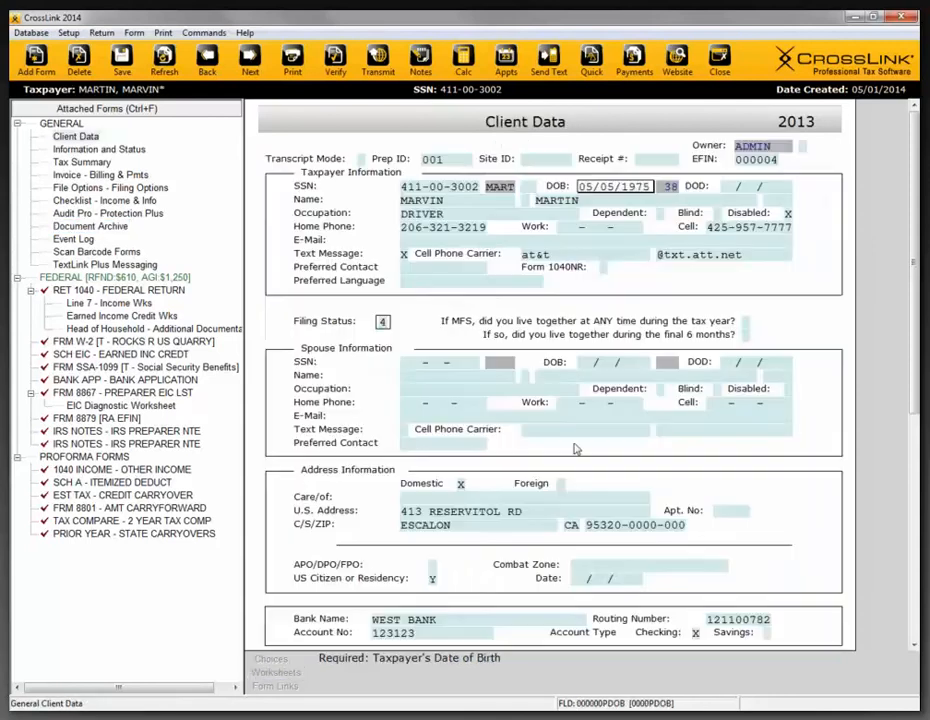
click(449, 187)
right_click(449, 187)
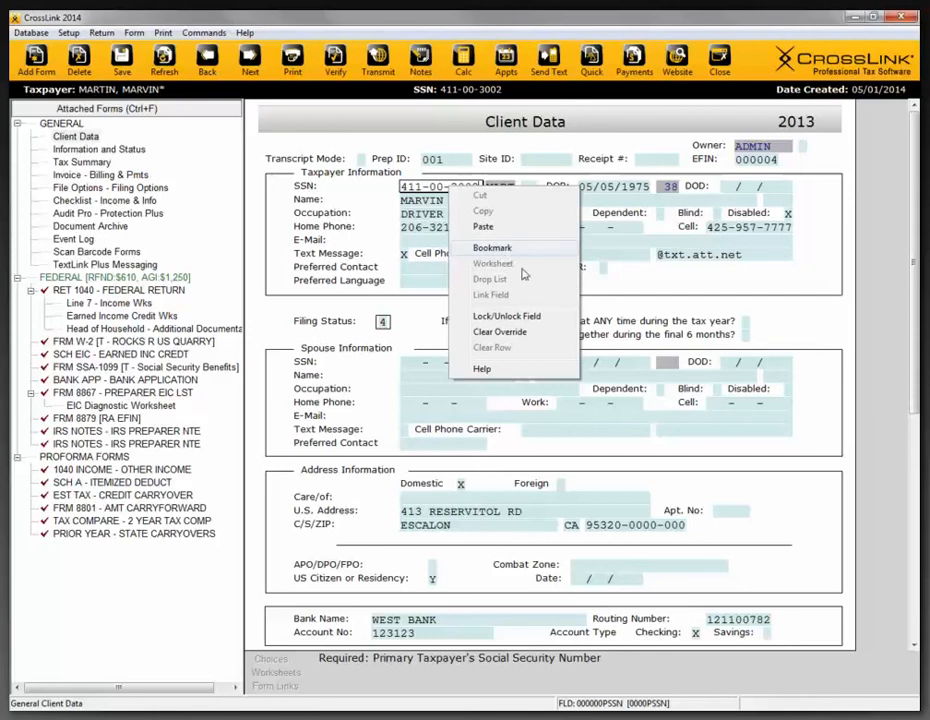
right_click(722, 419)
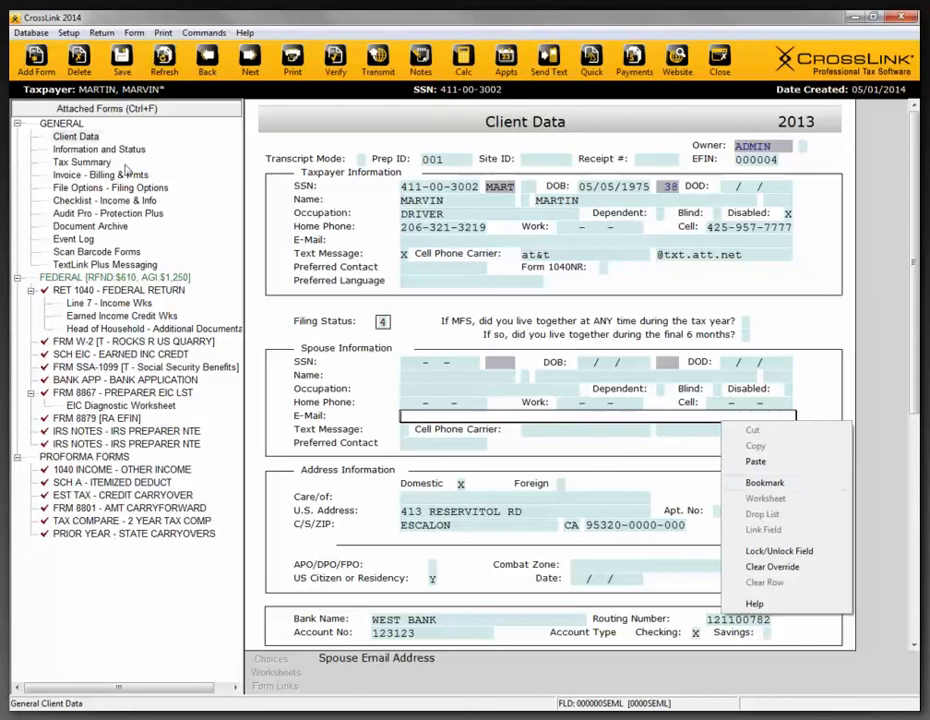
click(97, 150)
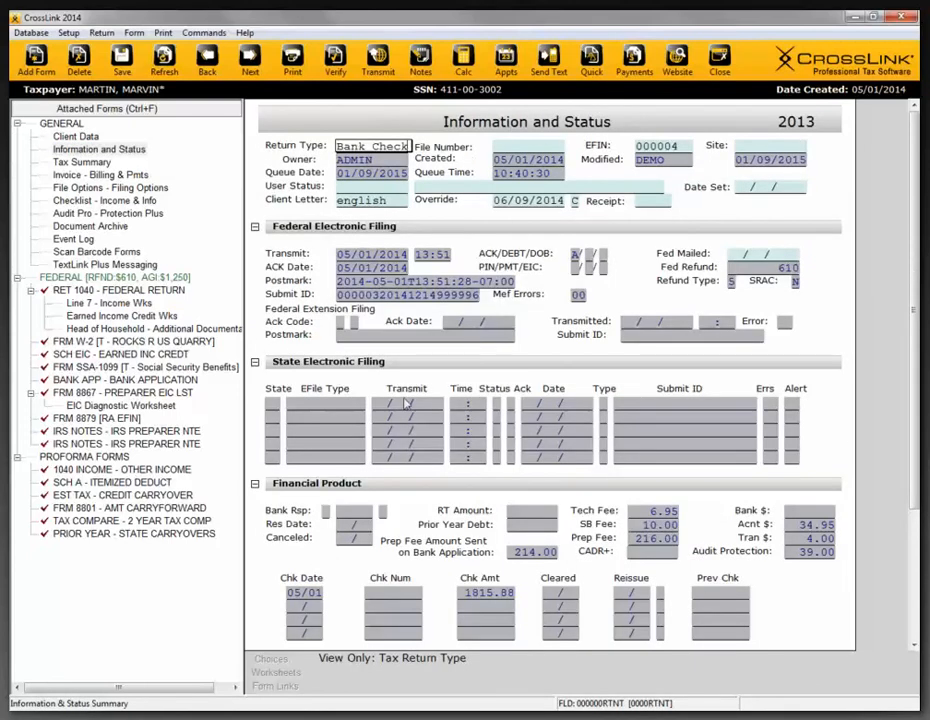
- Bookmark the third state row's Transmit date field with the text "Note", and jump to it from the return error list
right_click(412, 430)
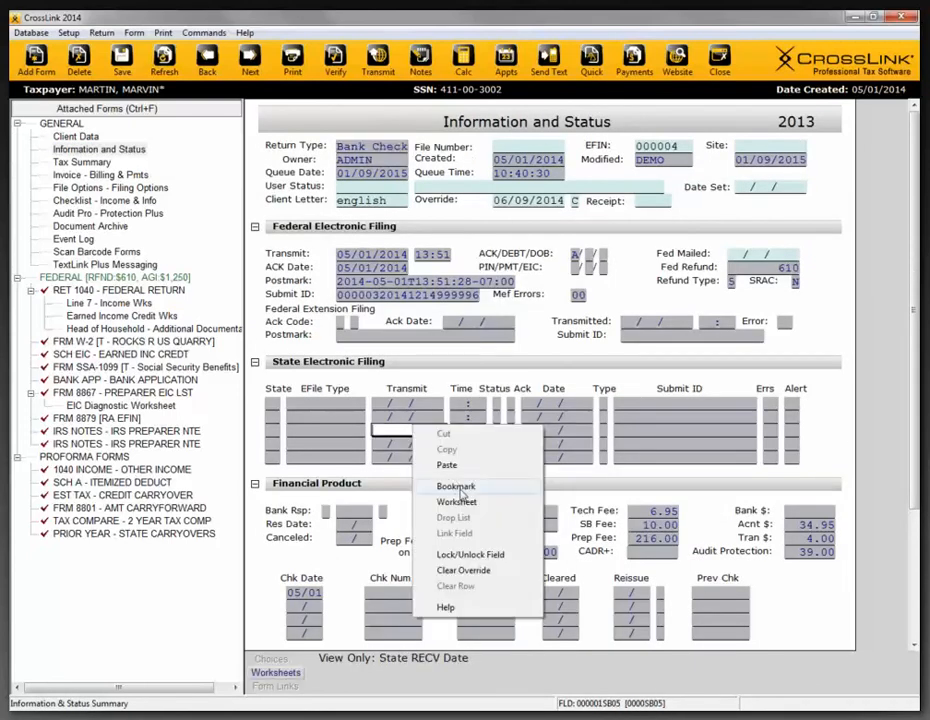
click(472, 488)
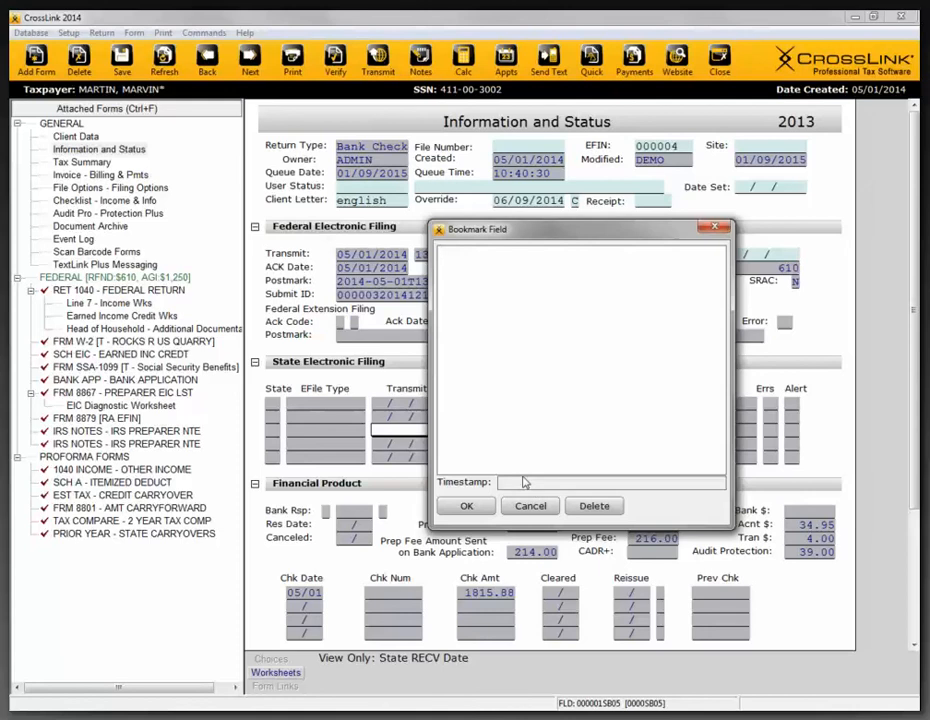
text(Note)
click(467, 506)
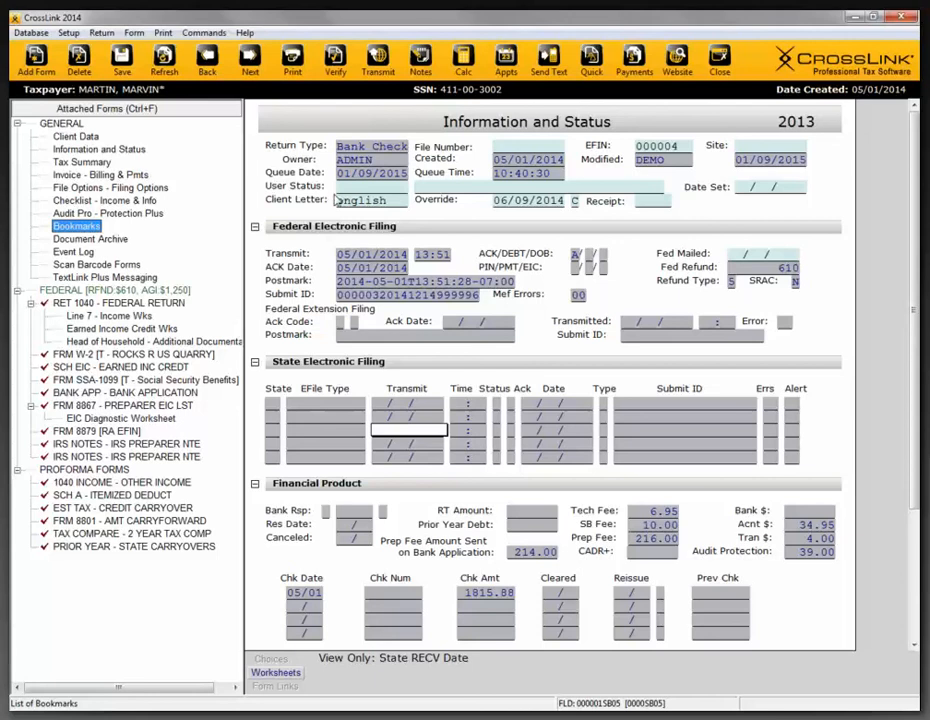
click(378, 64)
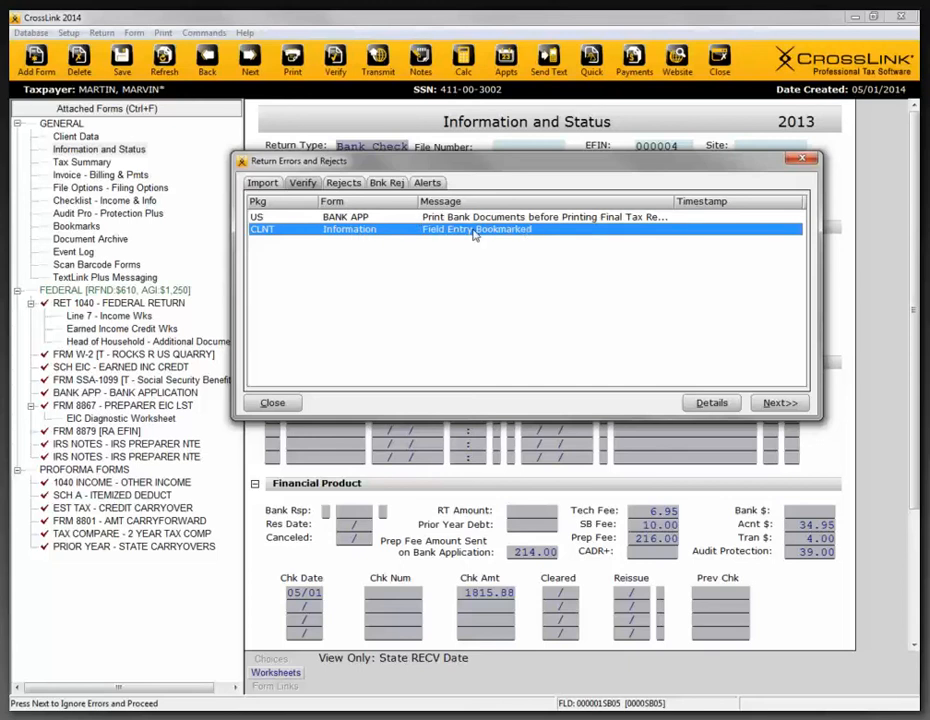
double_click(475, 234)
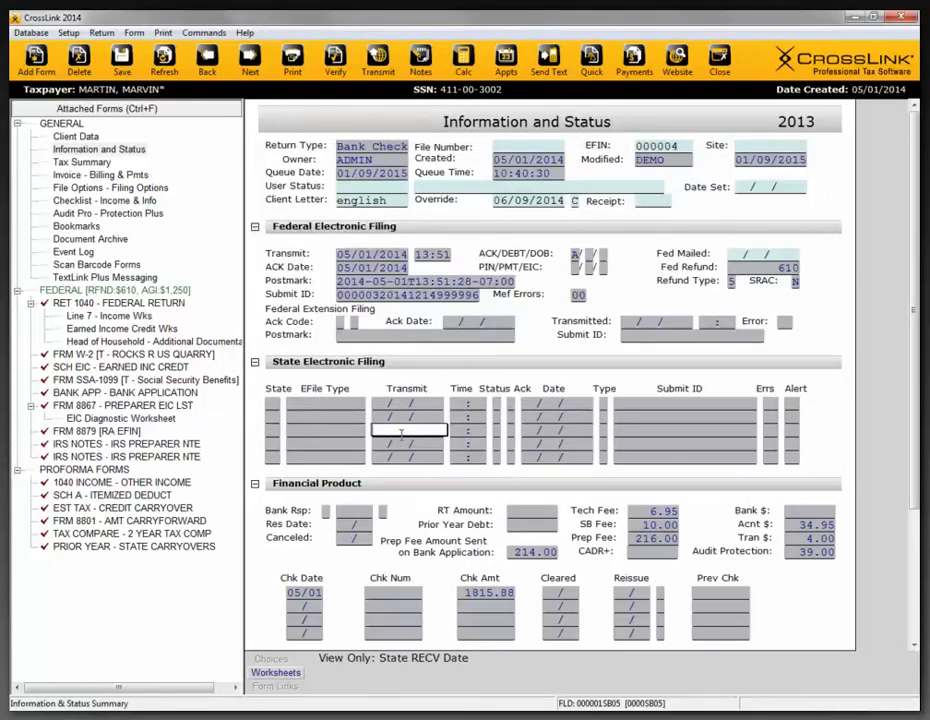
- Save the return despite its lock, and close it to return to the list of tax returns
click(124, 64)
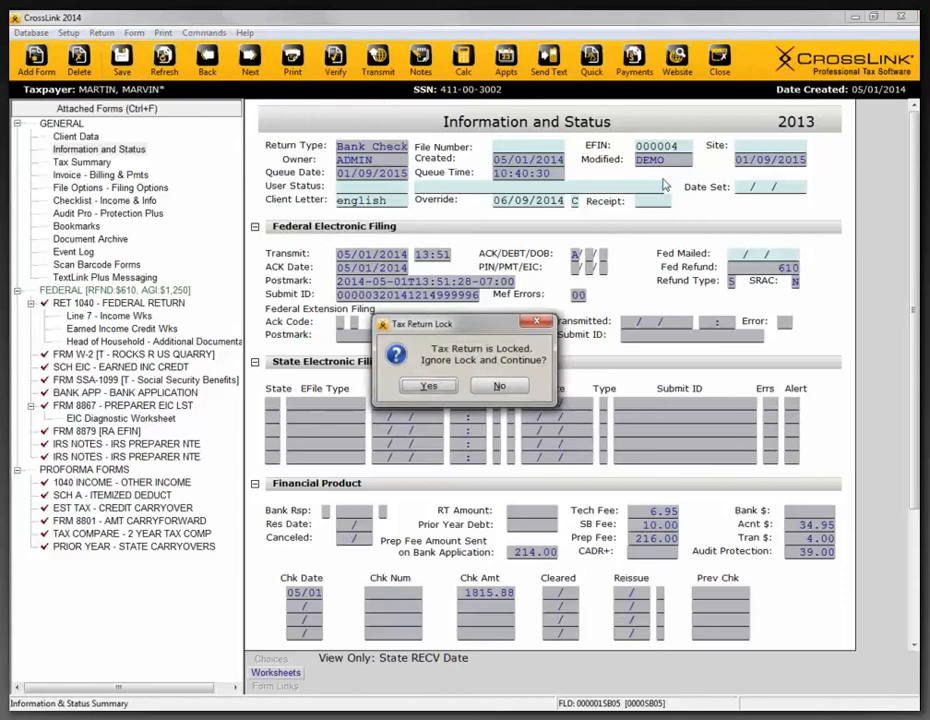
click(427, 387)
click(711, 72)
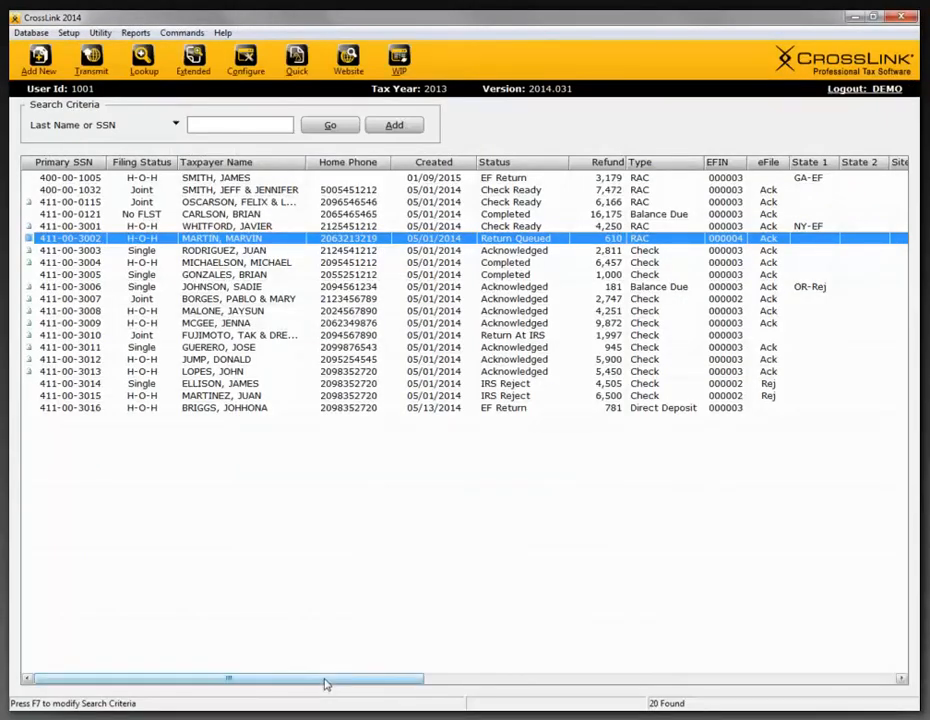
- Check the Bookmarks column in the return list, and reopen the bookmarked return, ignoring its lock
drag(324, 684, 517, 681)
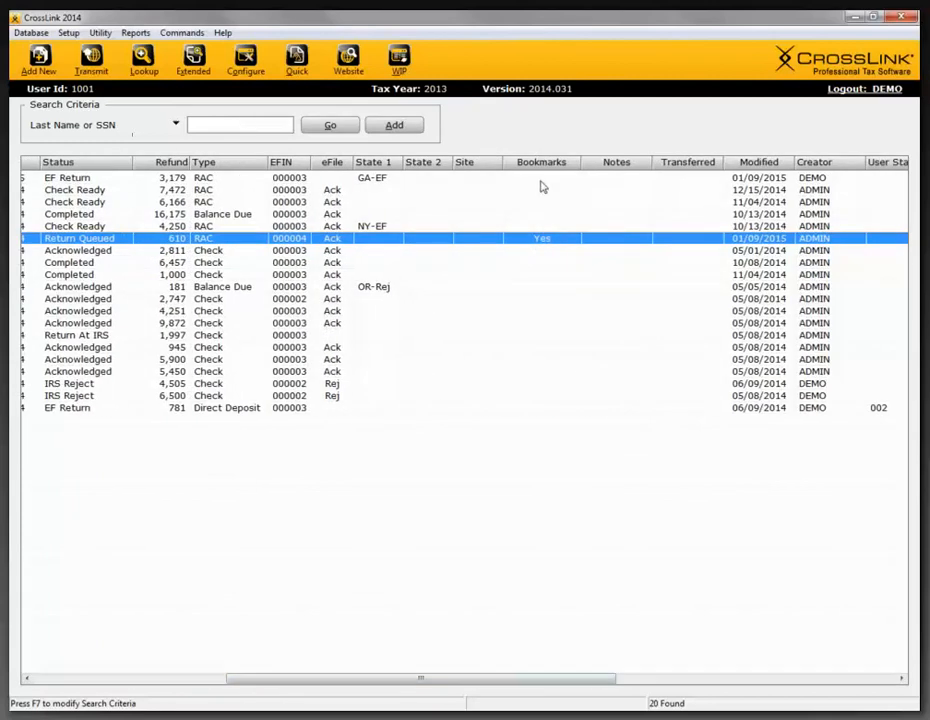
click(541, 213)
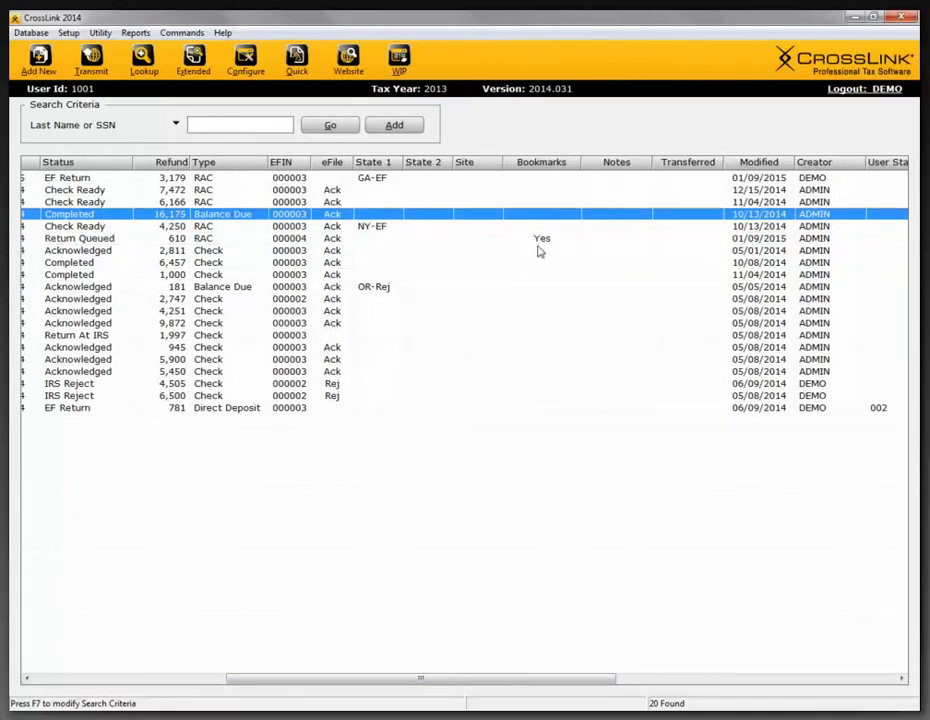
click(540, 240)
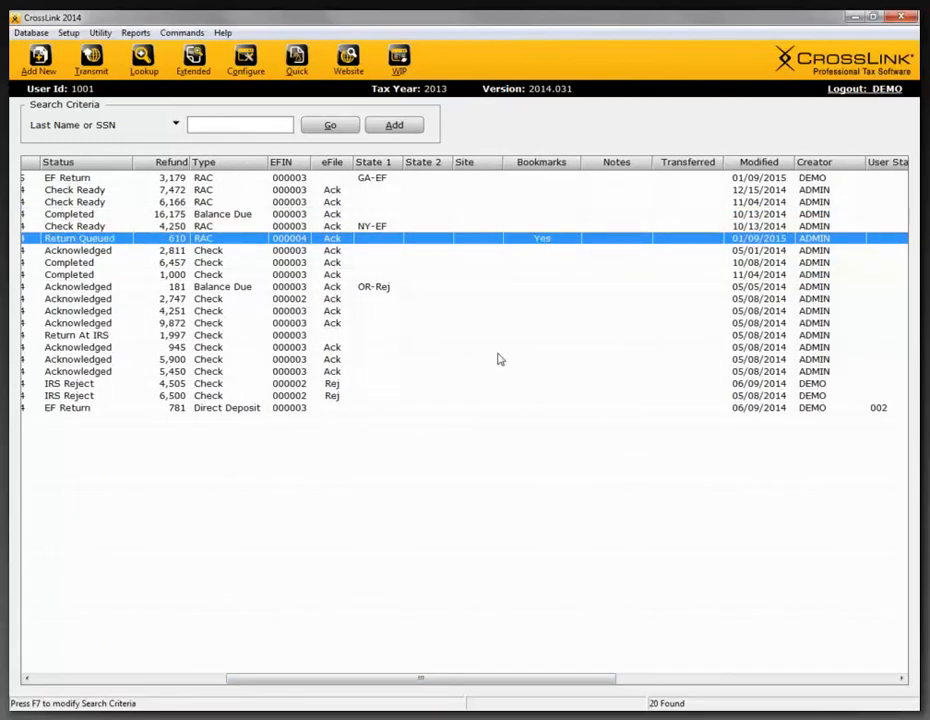
double_click(546, 242)
click(430, 386)
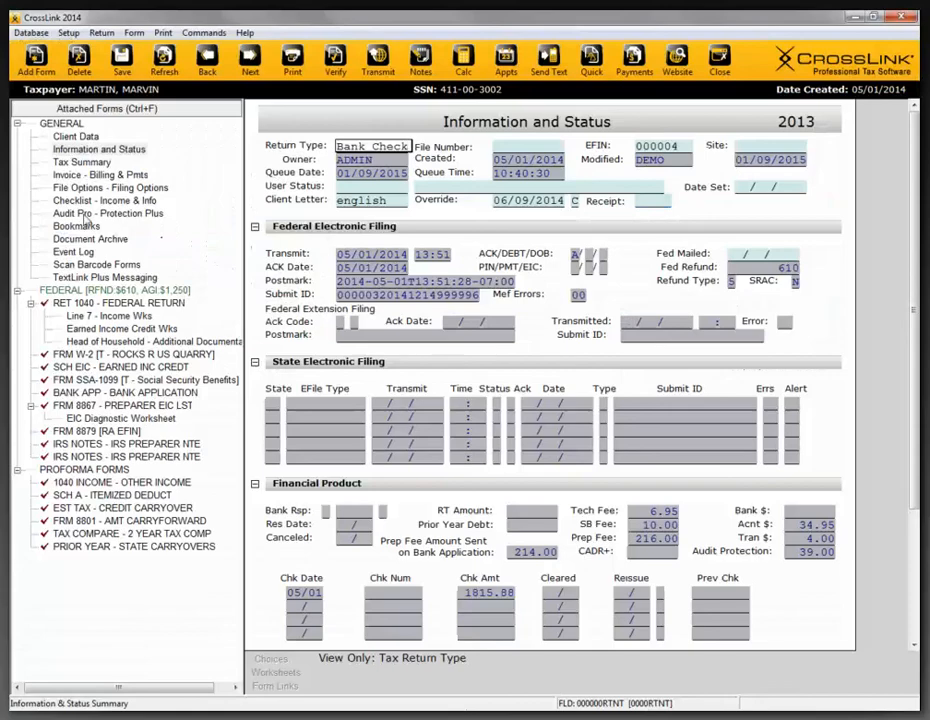
- Delete the "Note" bookmark from the return's bookmark list, and dismiss the return error list
click(78, 226)
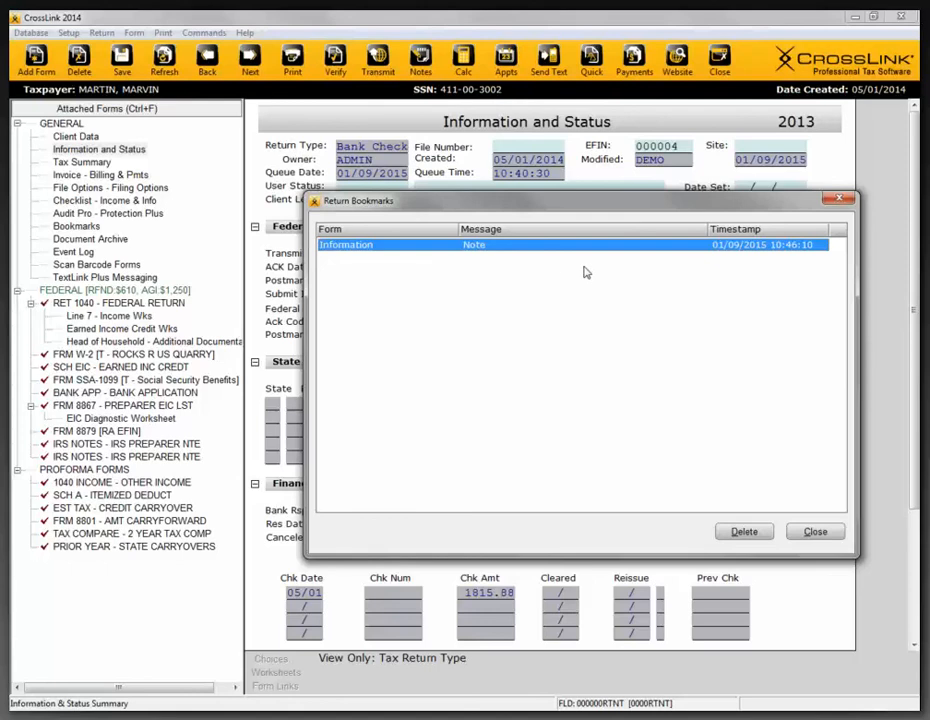
click(745, 531)
click(812, 534)
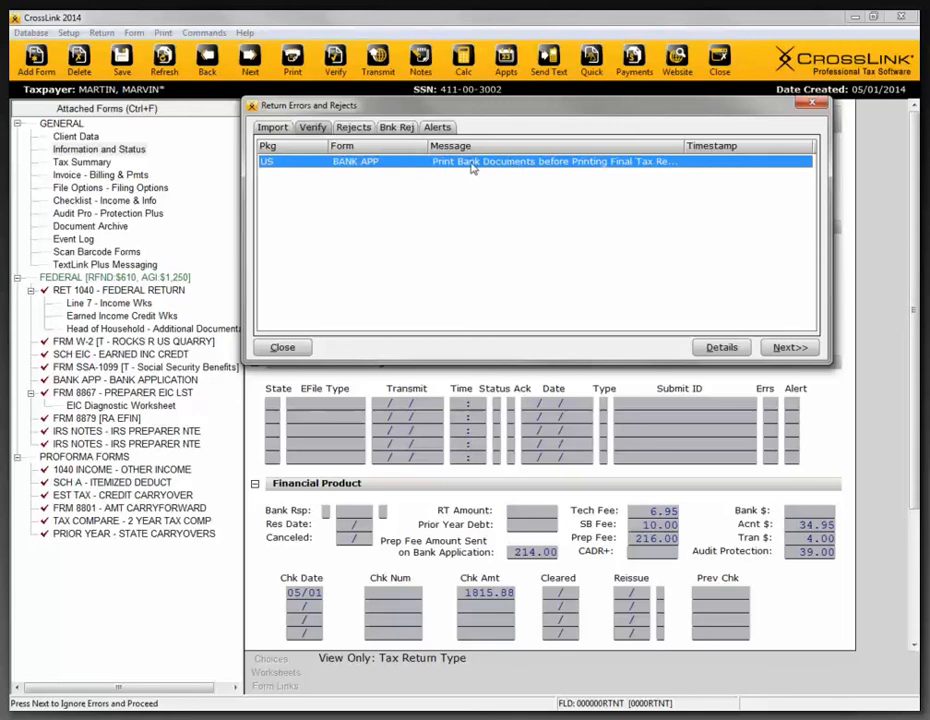
click(811, 104)
- Close the return, ignoring its lock, and go back to the list of tax returns
click(720, 68)
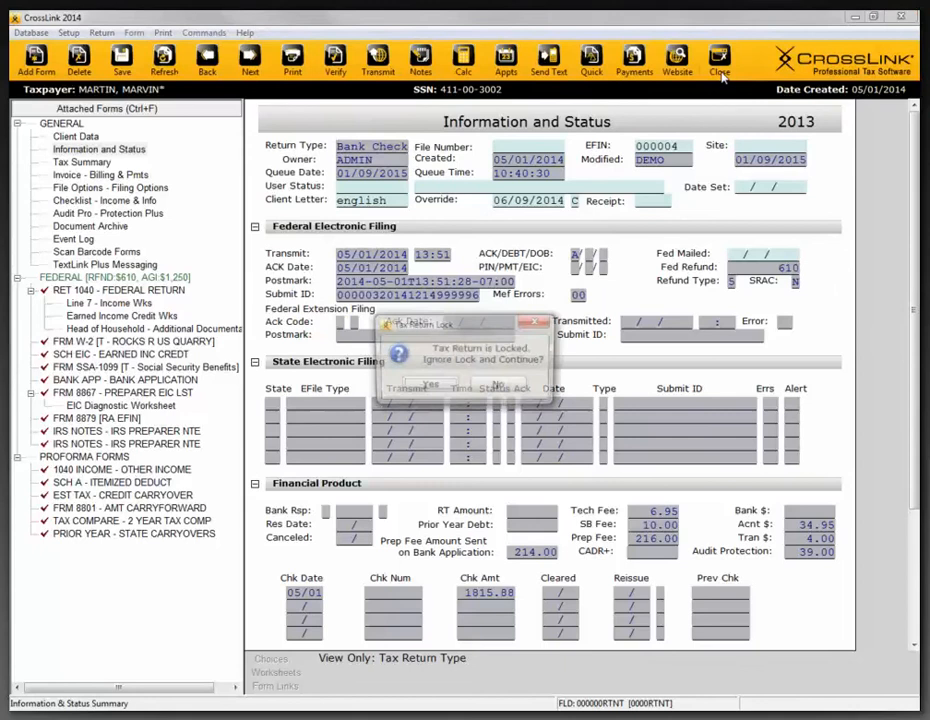
click(425, 386)
click(408, 390)
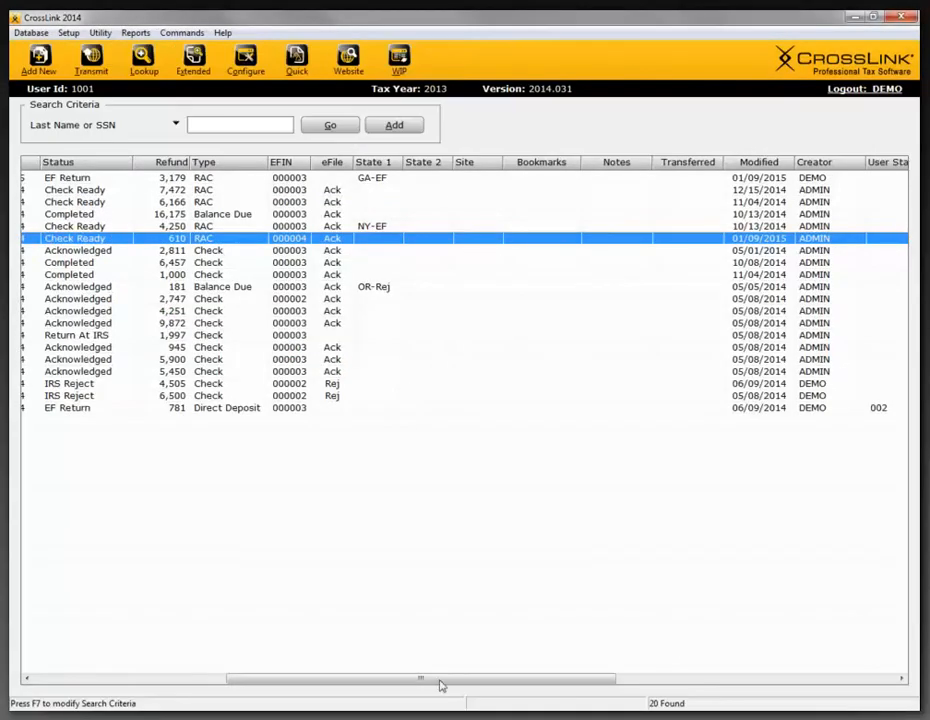
drag(442, 681, 241, 685)
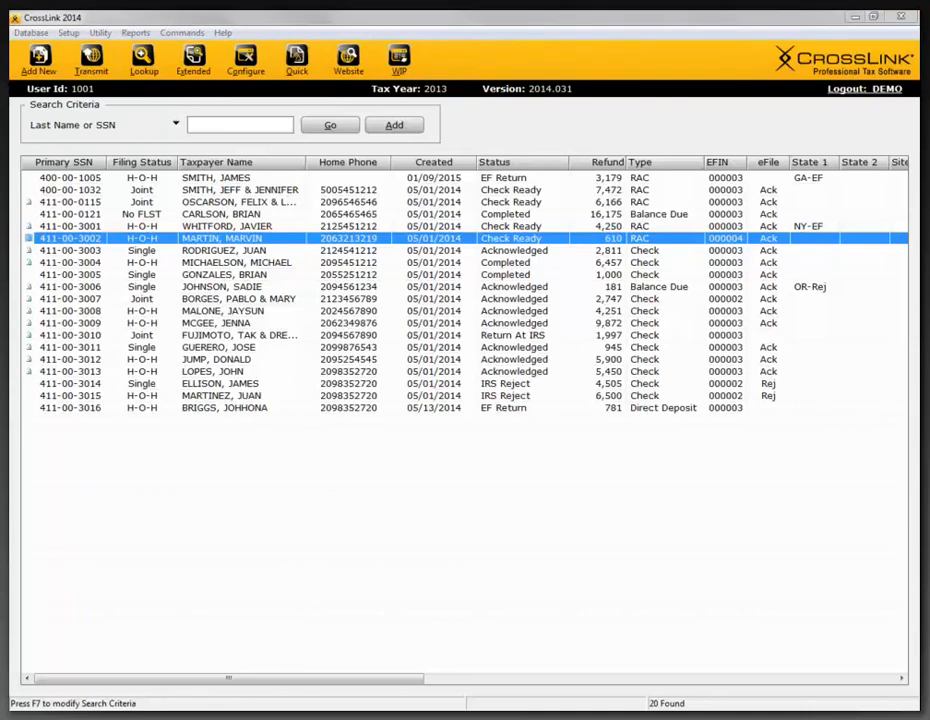
click(392, 62)
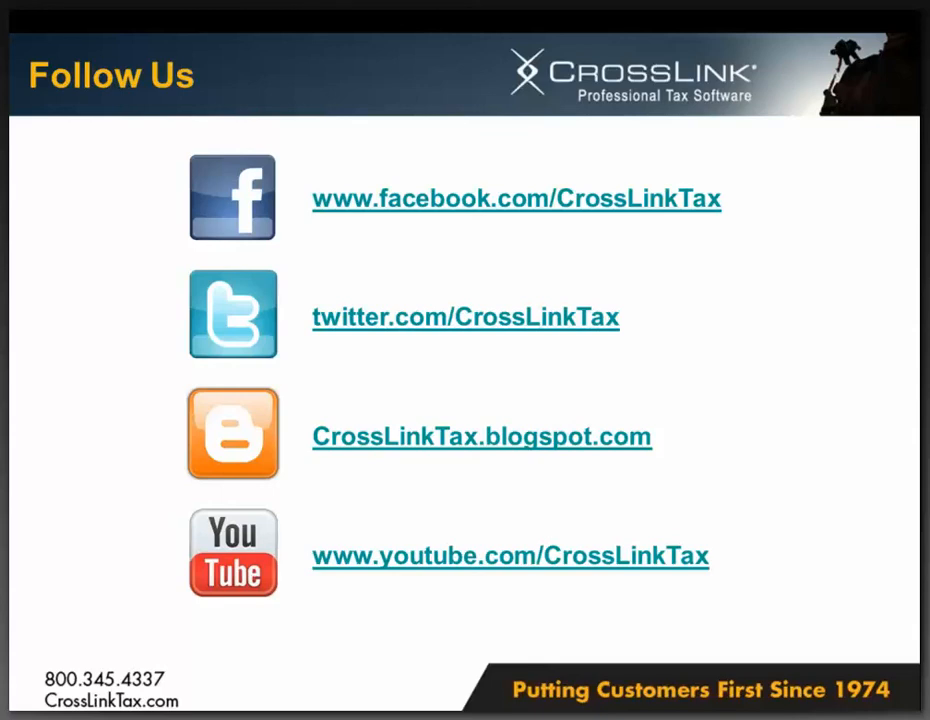
key(super)
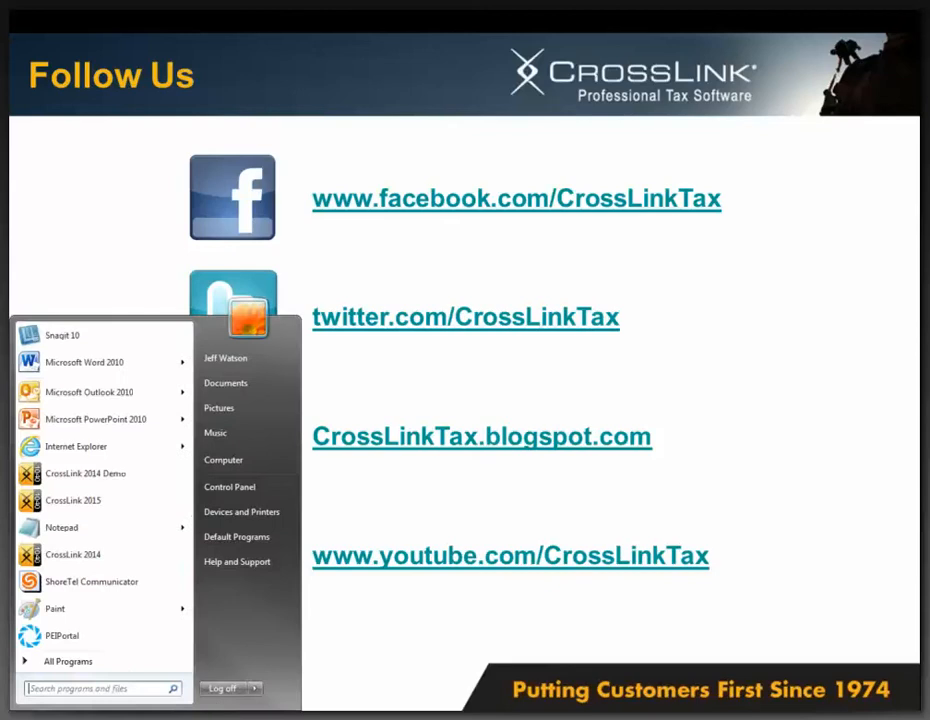
key(super)
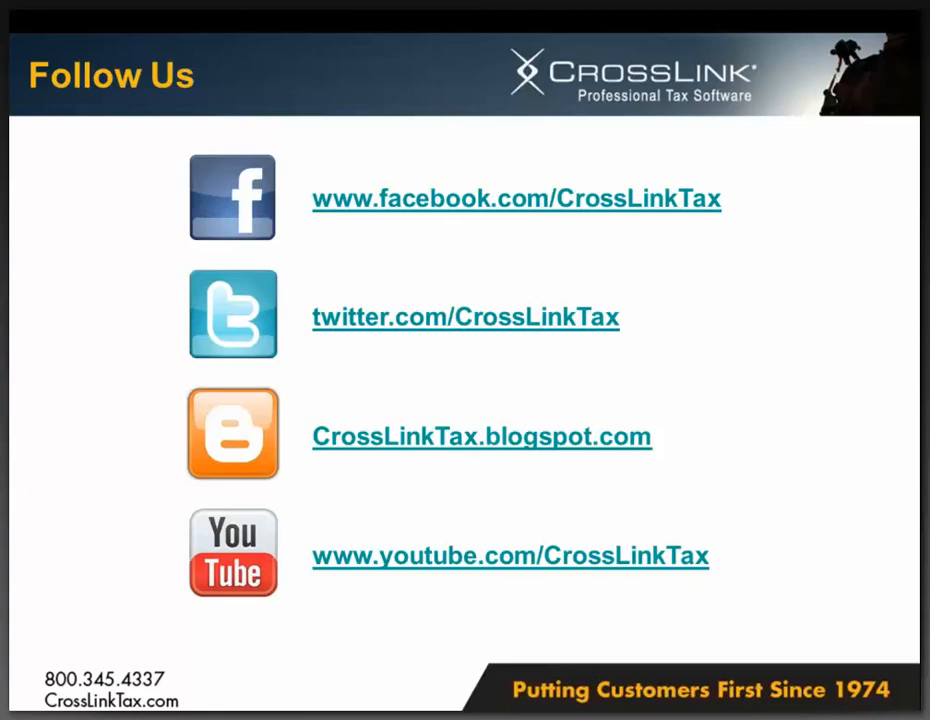
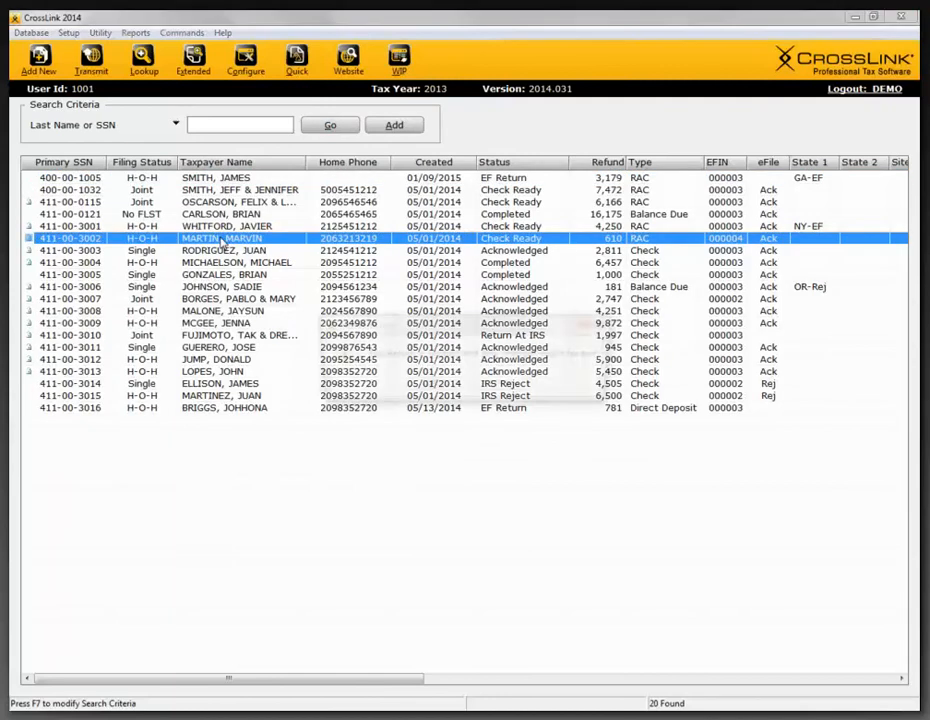
- Open the selected return, ignoring its lock, and display its Form 8879 e-file signature authorization
click(447, 392)
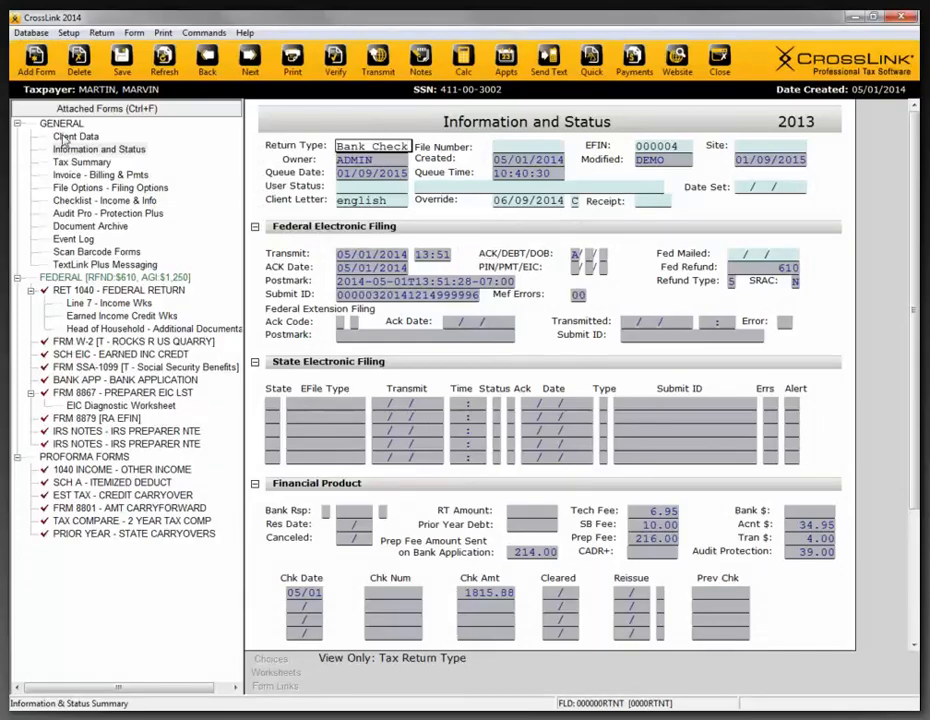
click(93, 393)
click(93, 419)
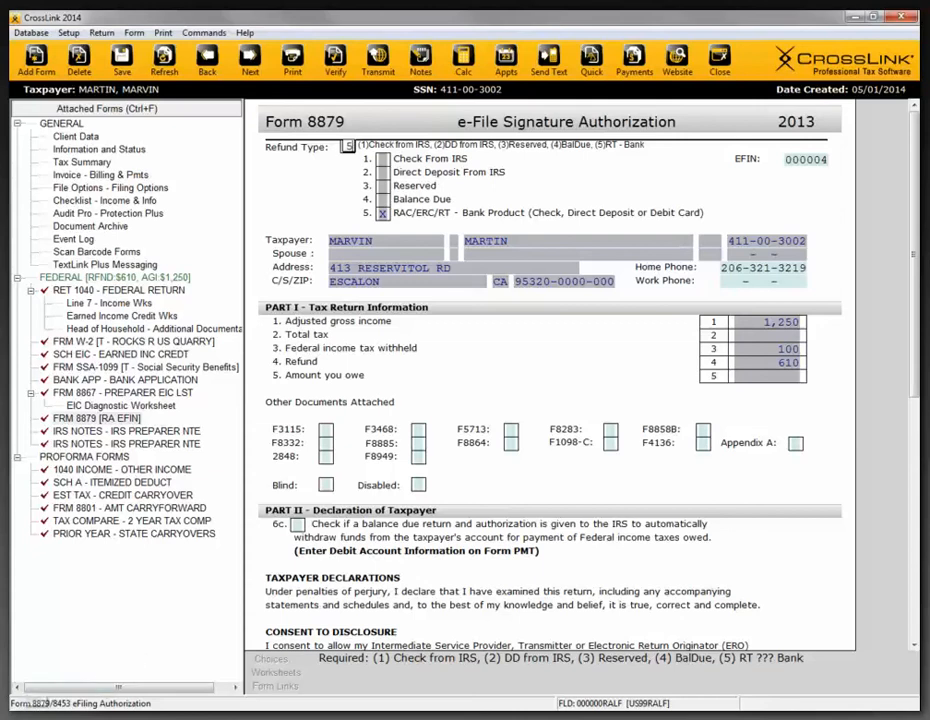
- Launch CrossLink 2015 and log in with the user login and account password
click(32, 718)
click(85, 495)
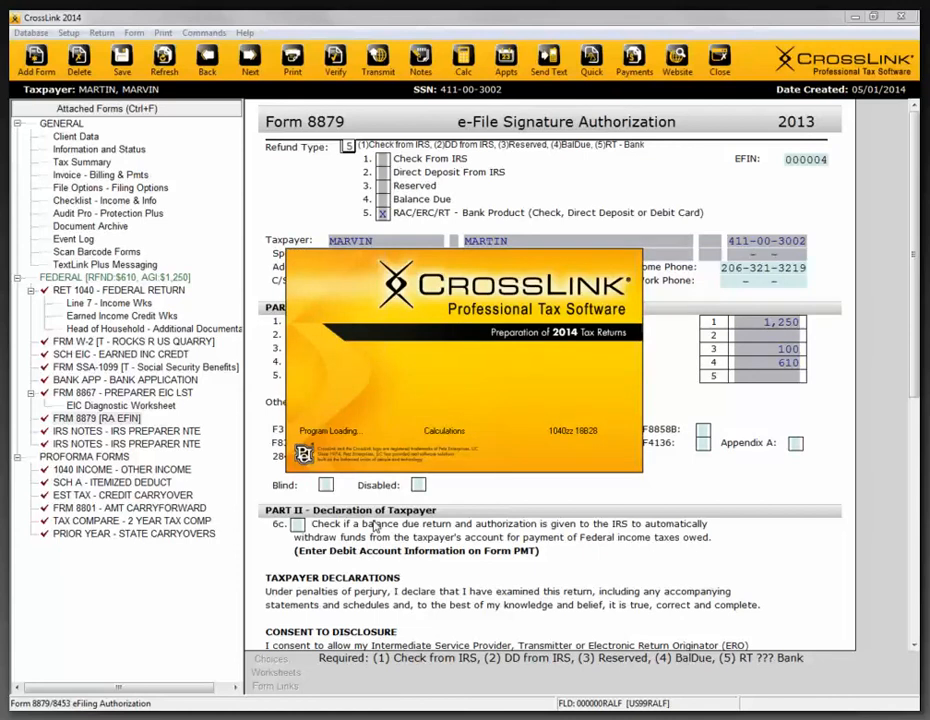
text(1)
key(Tab)
text(1)
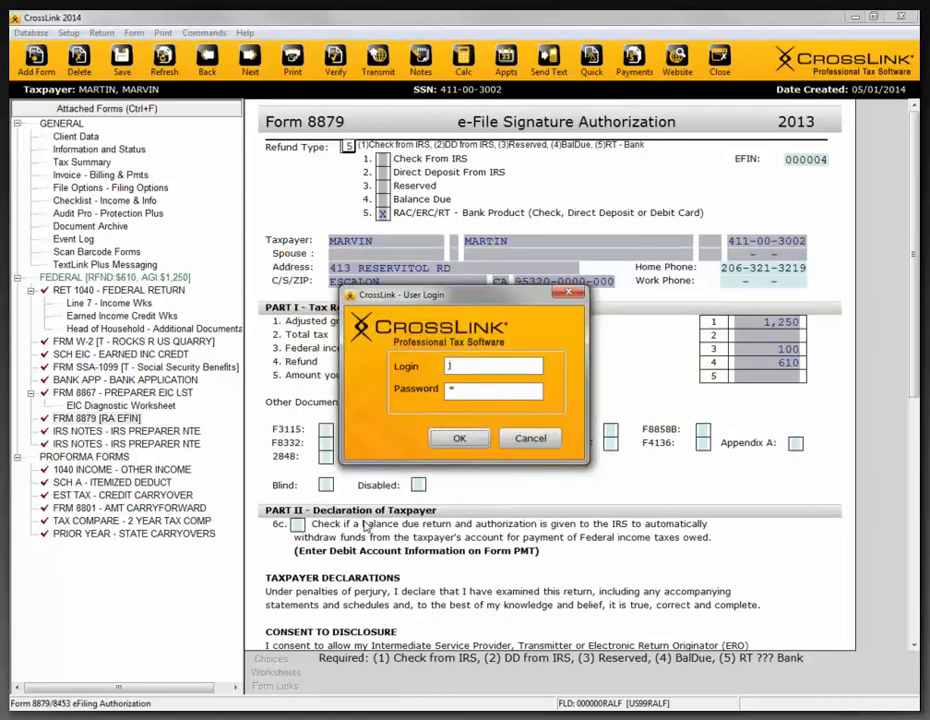
key(Return)
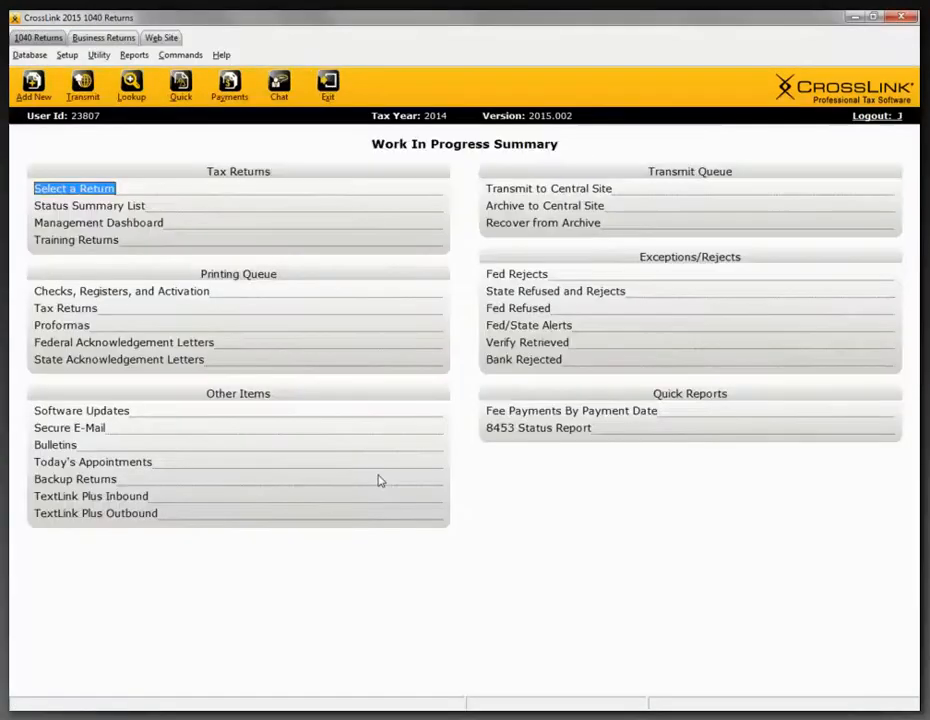
- List the 2014 tax returns and open the one with the Return Queued status
click(82, 188)
click(286, 153)
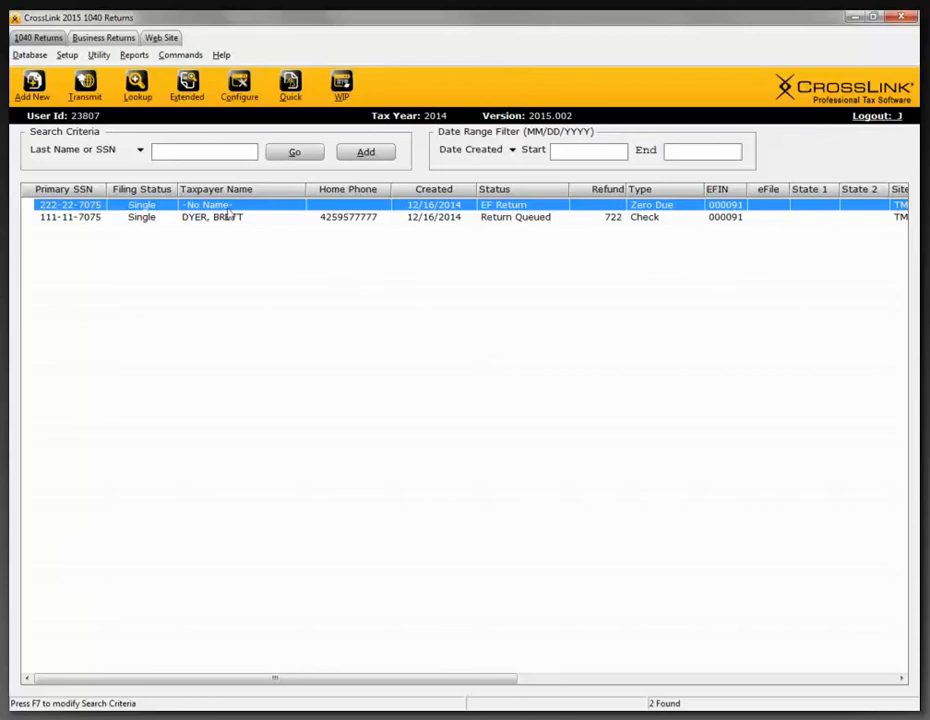
double_click(216, 219)
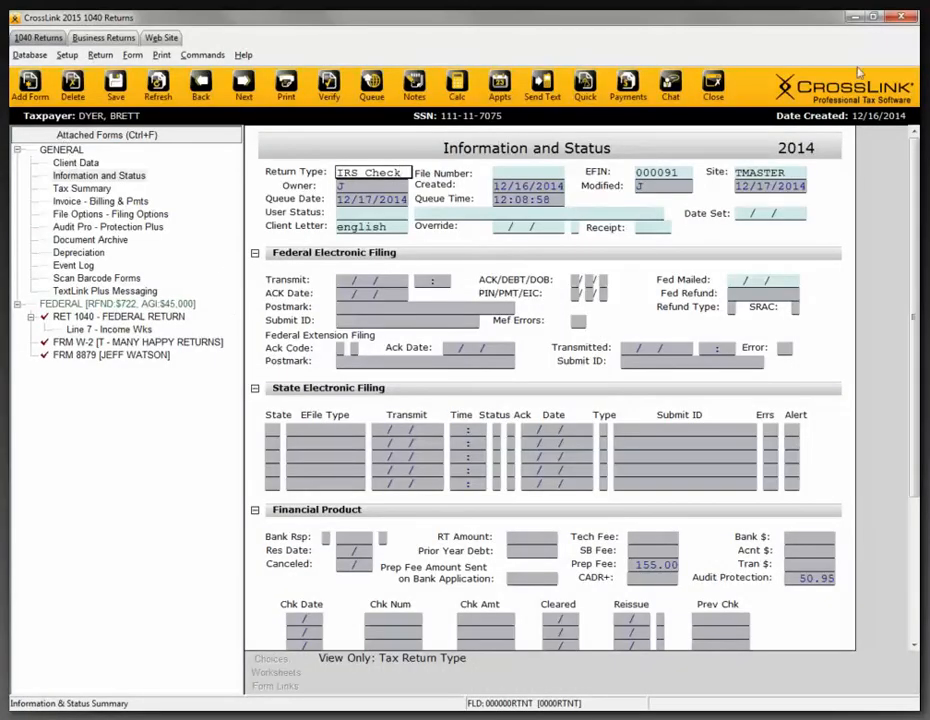
- Mark Marketplace health insurance (Form 1095-A), item D, in Client Data, refresh the return, and select the attached Form 8962
click(91, 164)
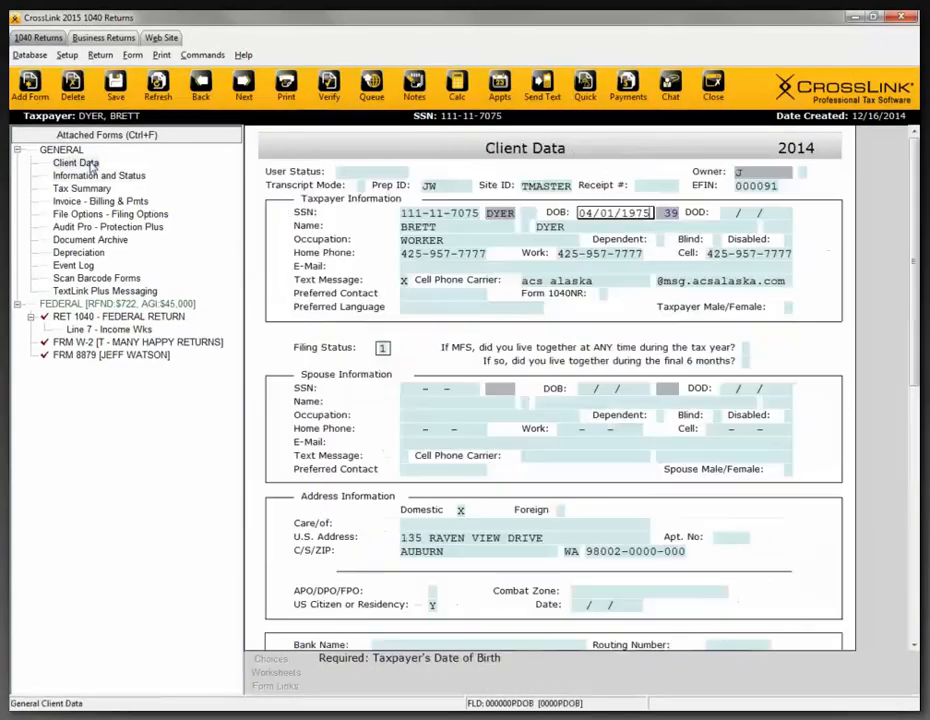
drag(912, 269, 911, 505)
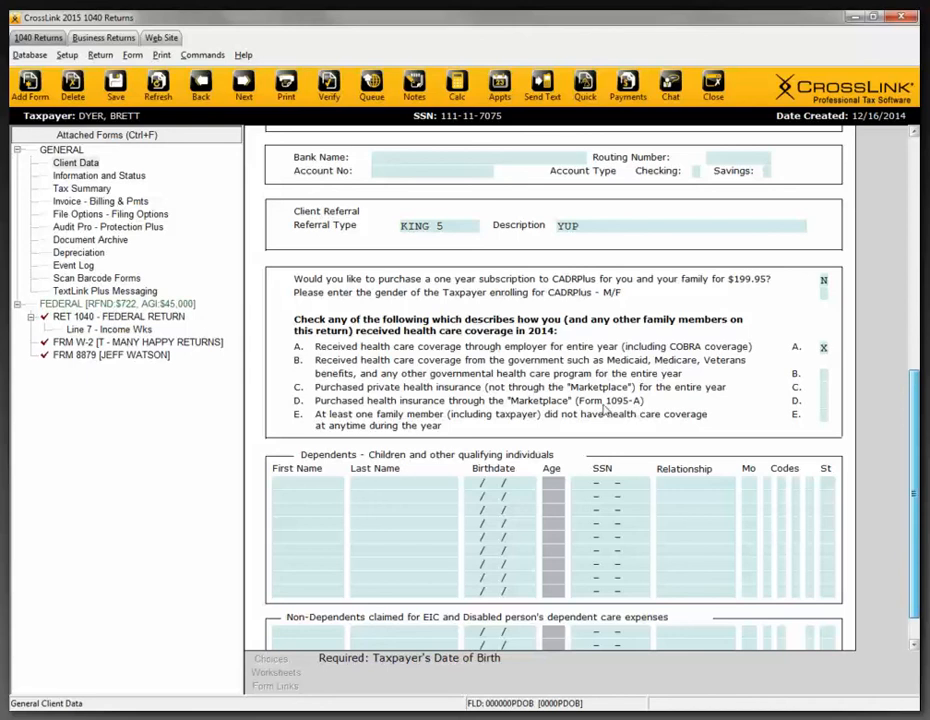
click(823, 403)
key(Return)
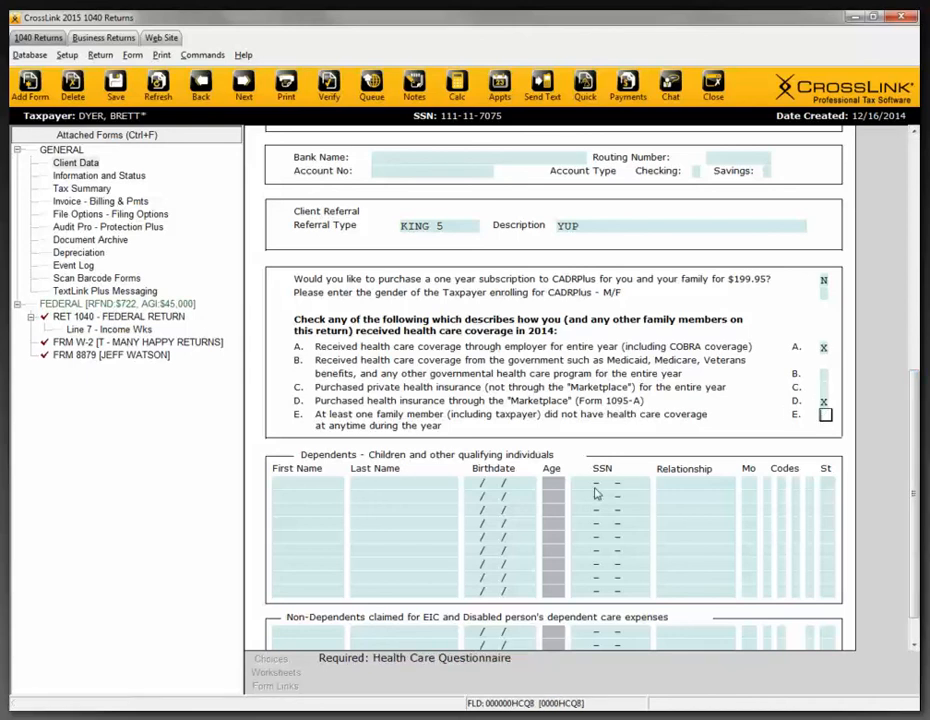
click(161, 89)
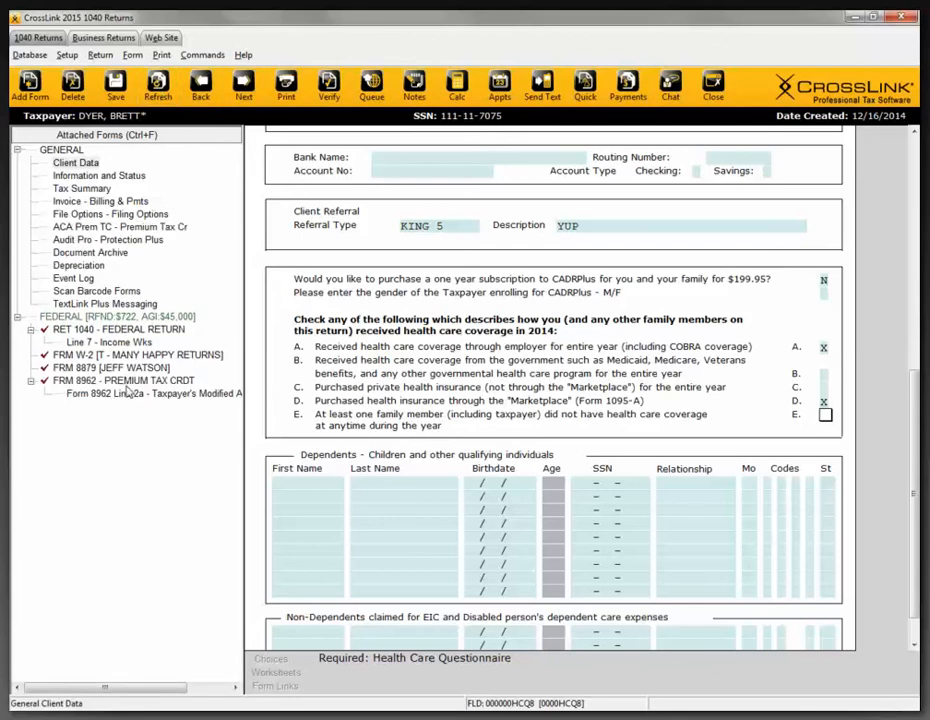
click(126, 383)
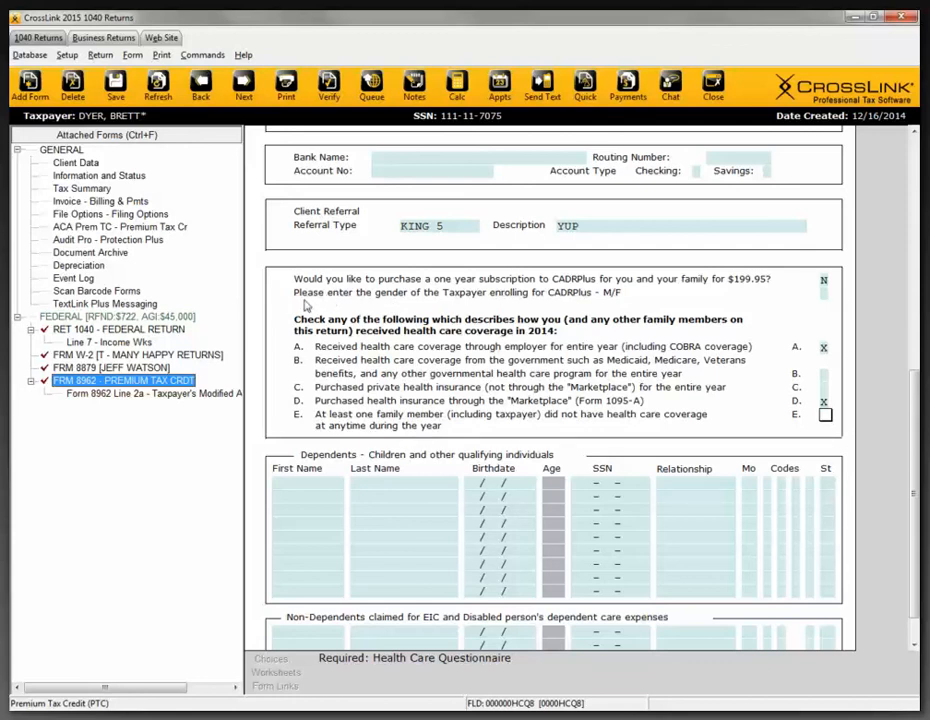
- Close the return, saving its changes, and exit CrossLink 2015
click(855, 20)
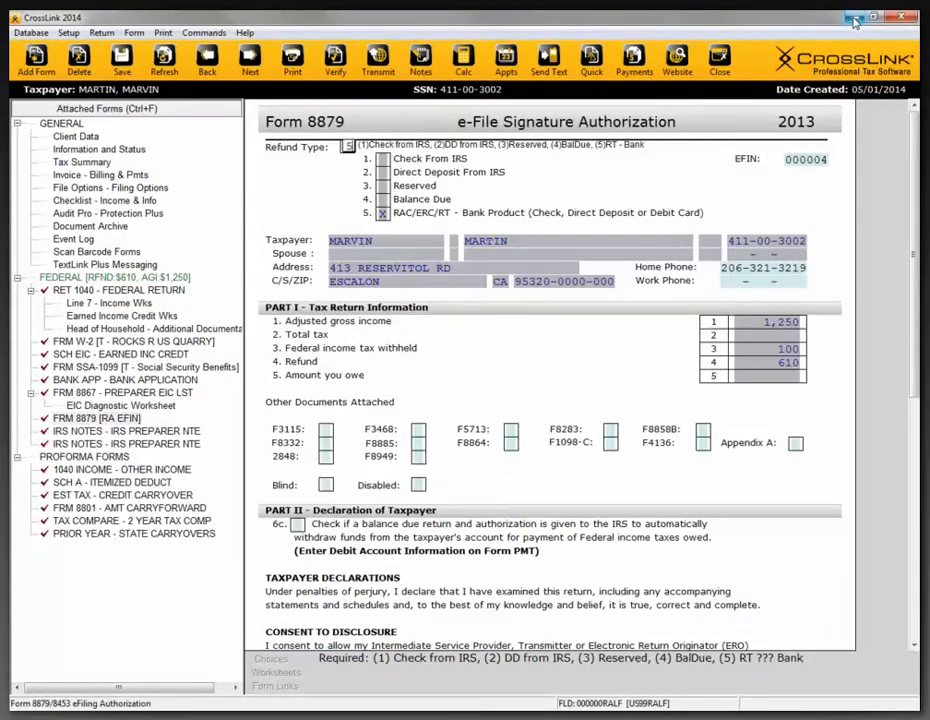
click(291, 715)
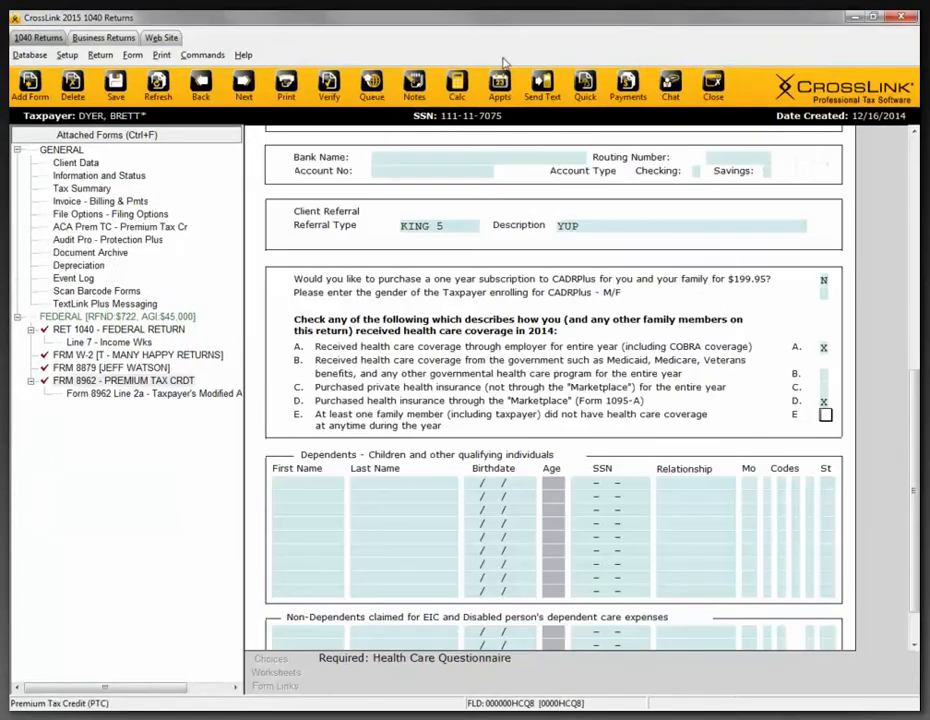
click(717, 93)
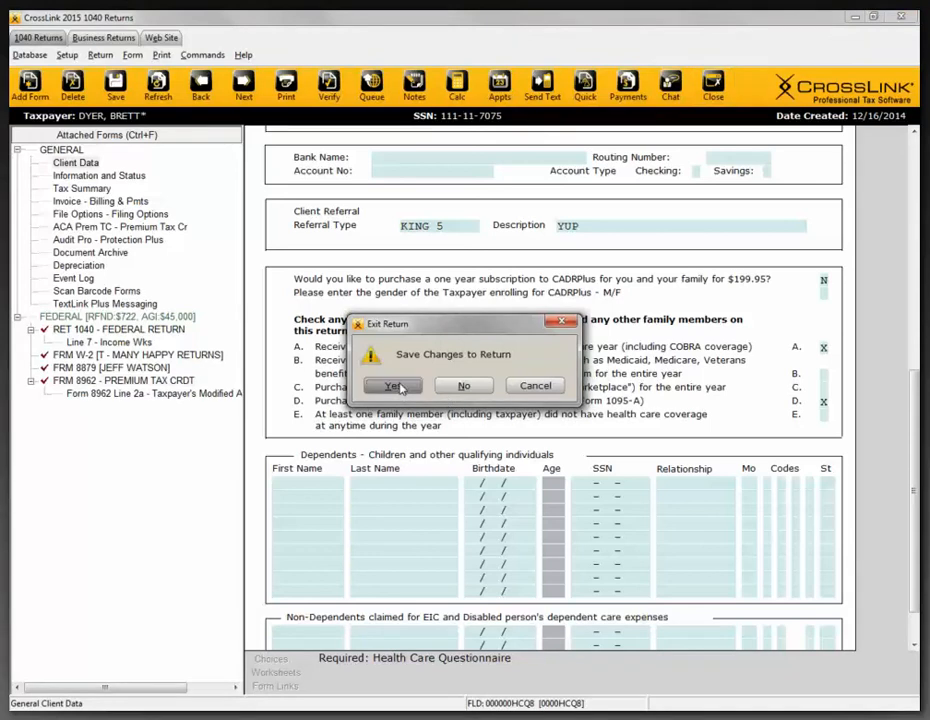
click(397, 386)
click(327, 98)
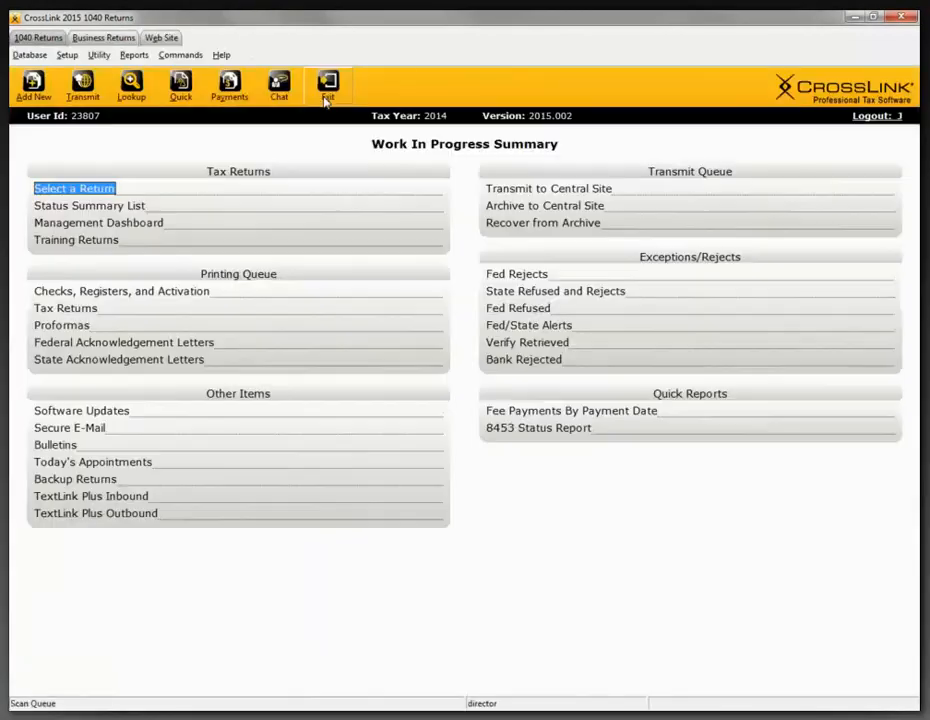
click(325, 98)
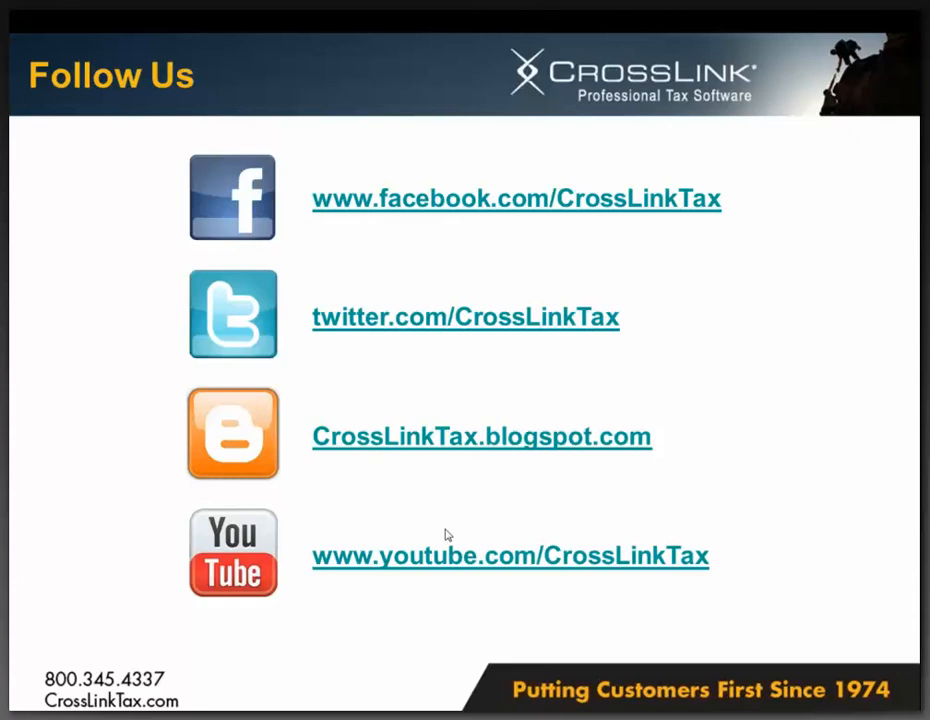
key(super)
click(155, 716)
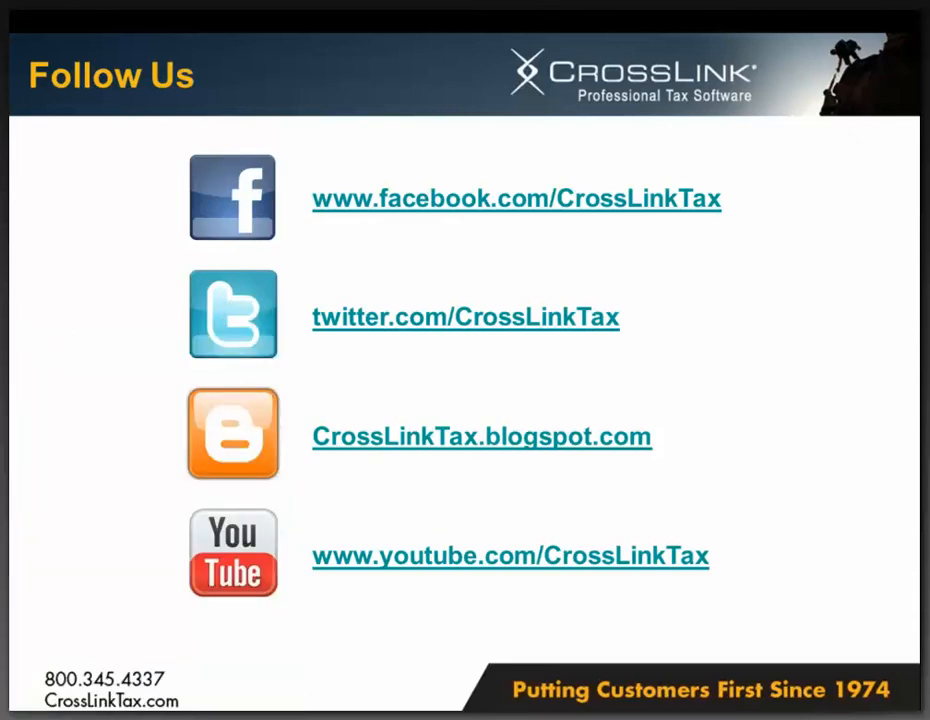
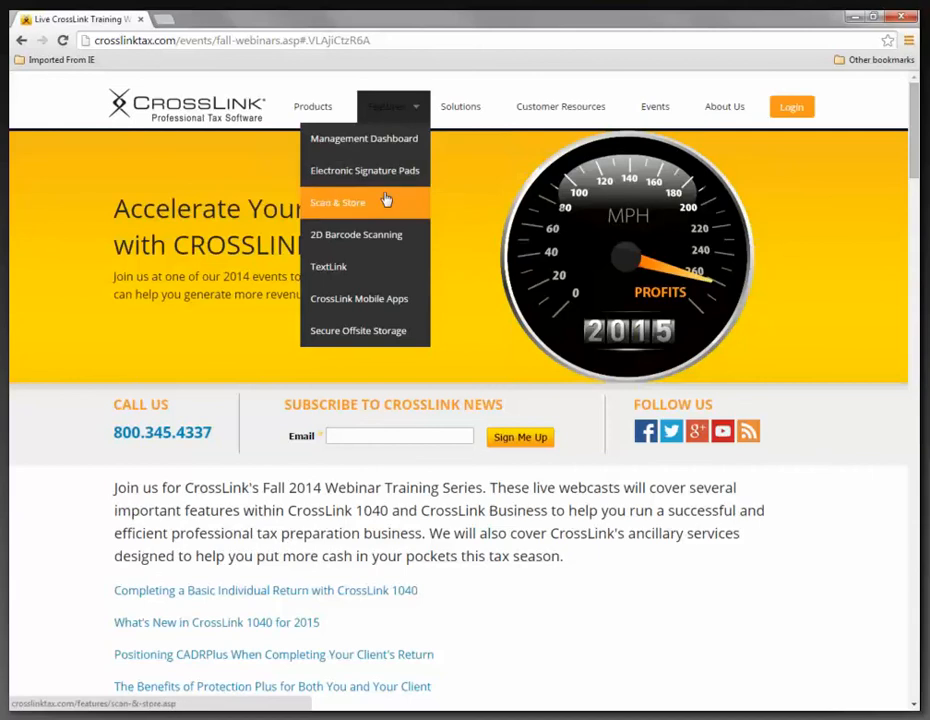
- Open the Electronic Signature Pads feature page and read the supported Topaz and Scriptel models and the ordering information
click(385, 180)
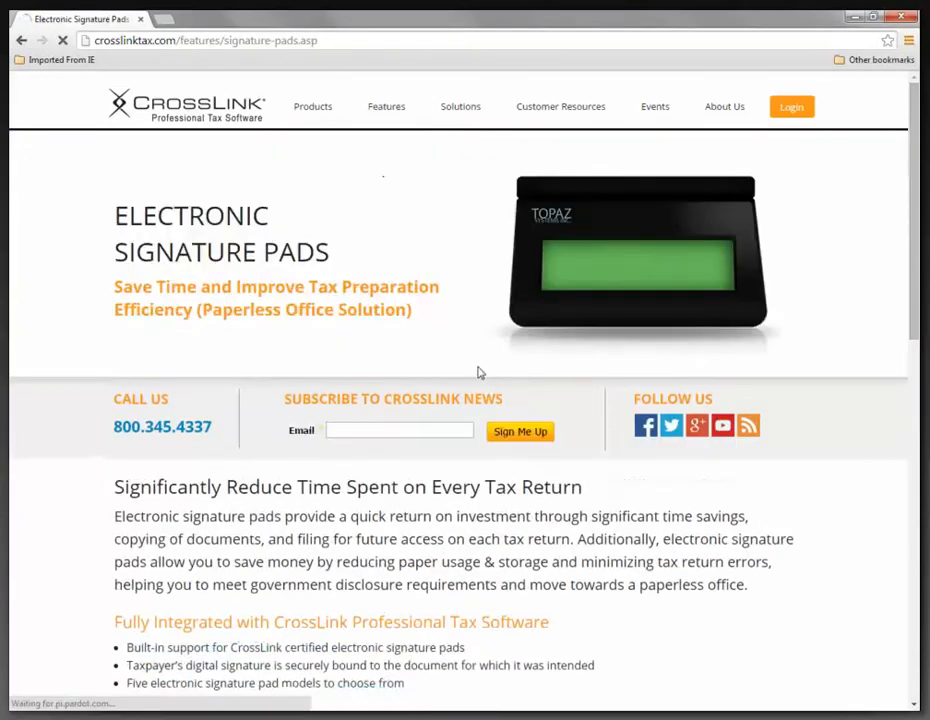
scroll(477, 373, down, 1)
scroll(477, 373, down, 6)
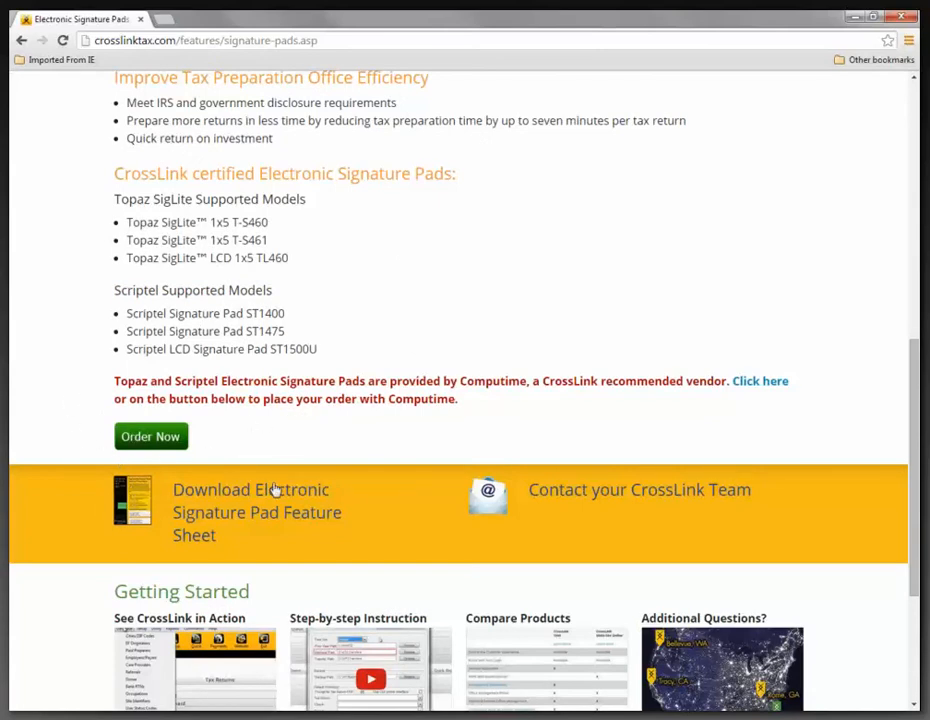
scroll(275, 489, up, 10)
- Open the Scan & Store feature page, read about the certified handheld scanners, and switch back to CrossLink 2014
mouse_move(389, 106)
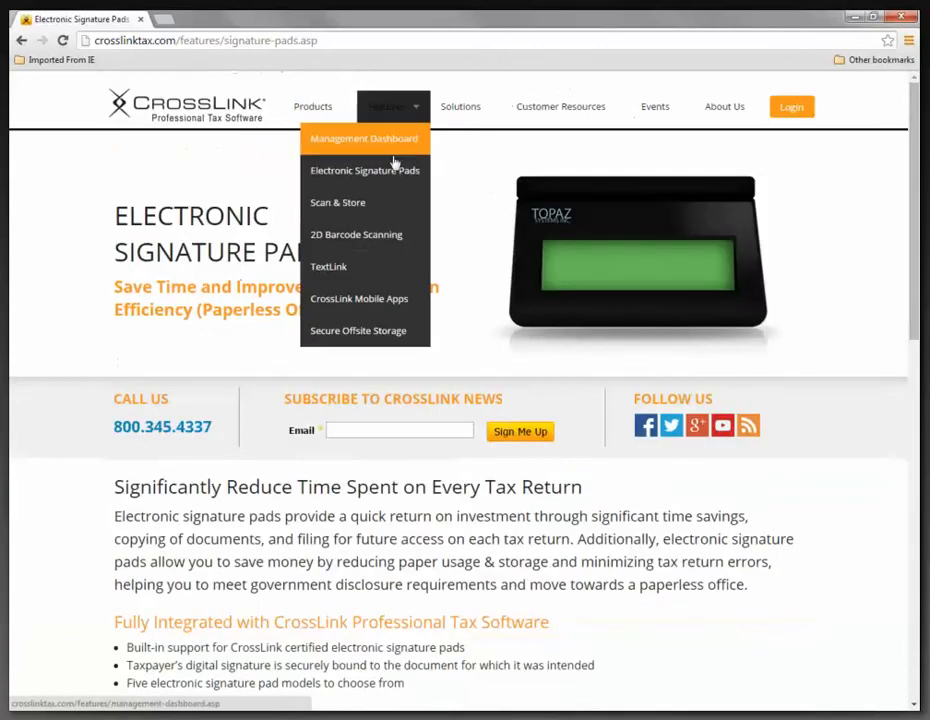
click(376, 203)
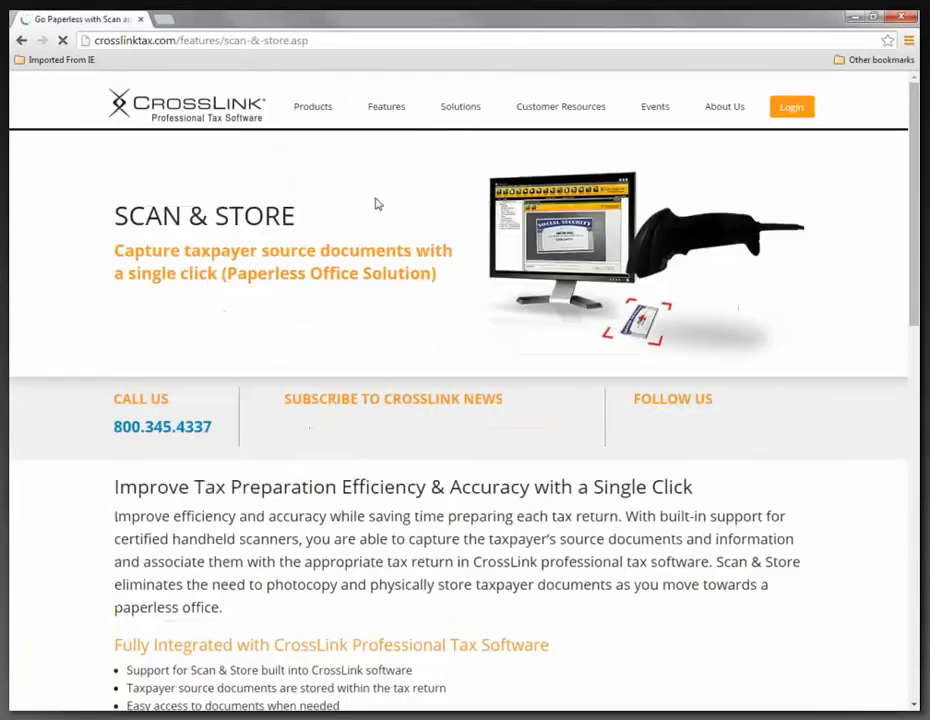
scroll(376, 203, down, 2)
scroll(376, 203, down, 5)
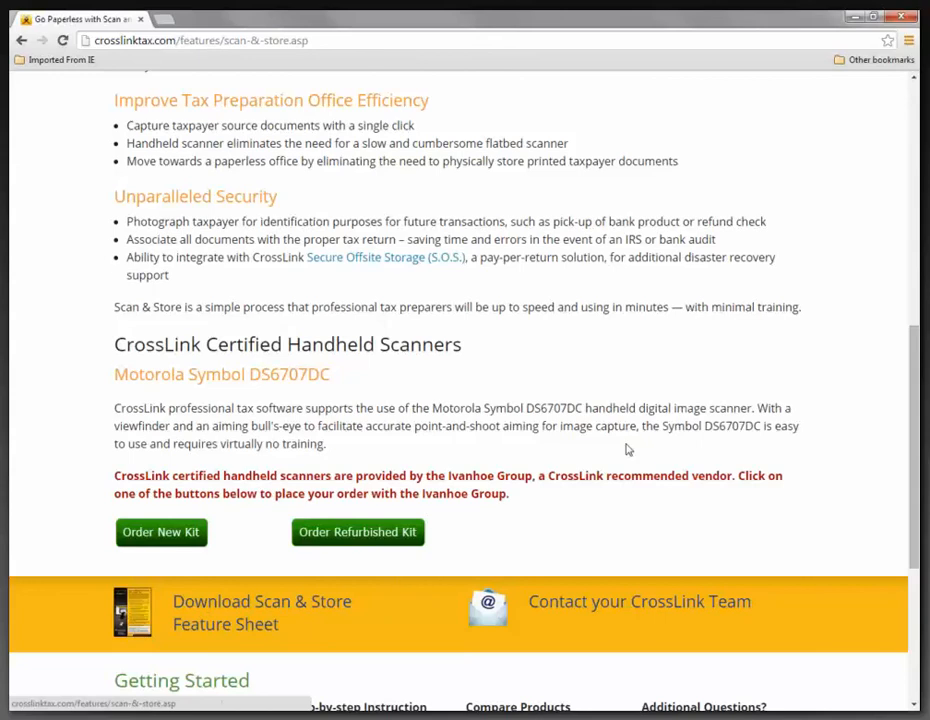
scroll(627, 450, up, 1)
scroll(421, 264, up, 6)
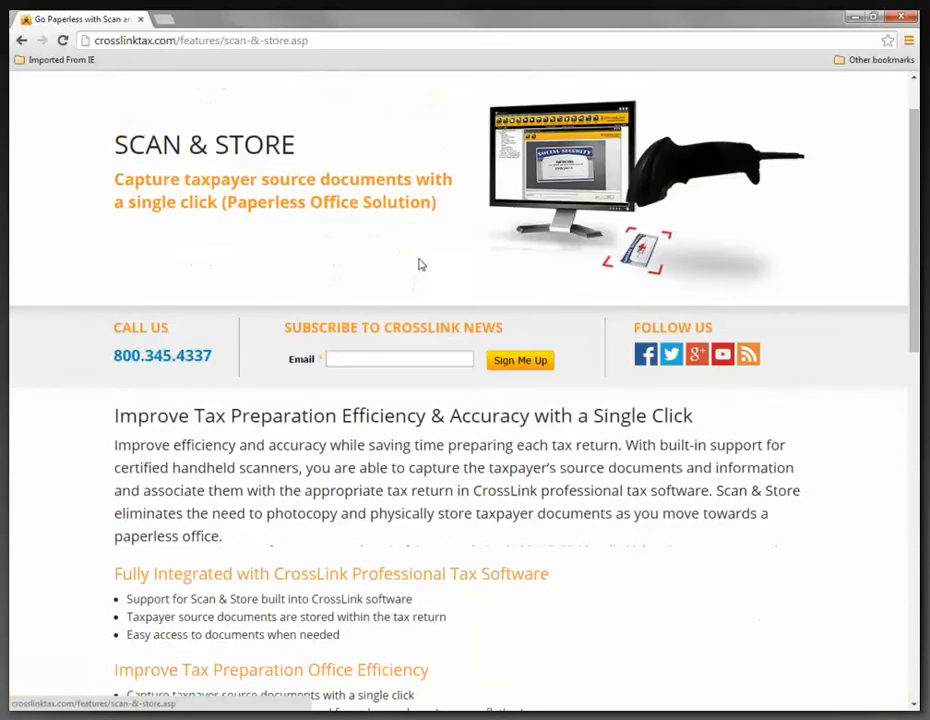
scroll(401, 152, up, 1)
mouse_move(393, 113)
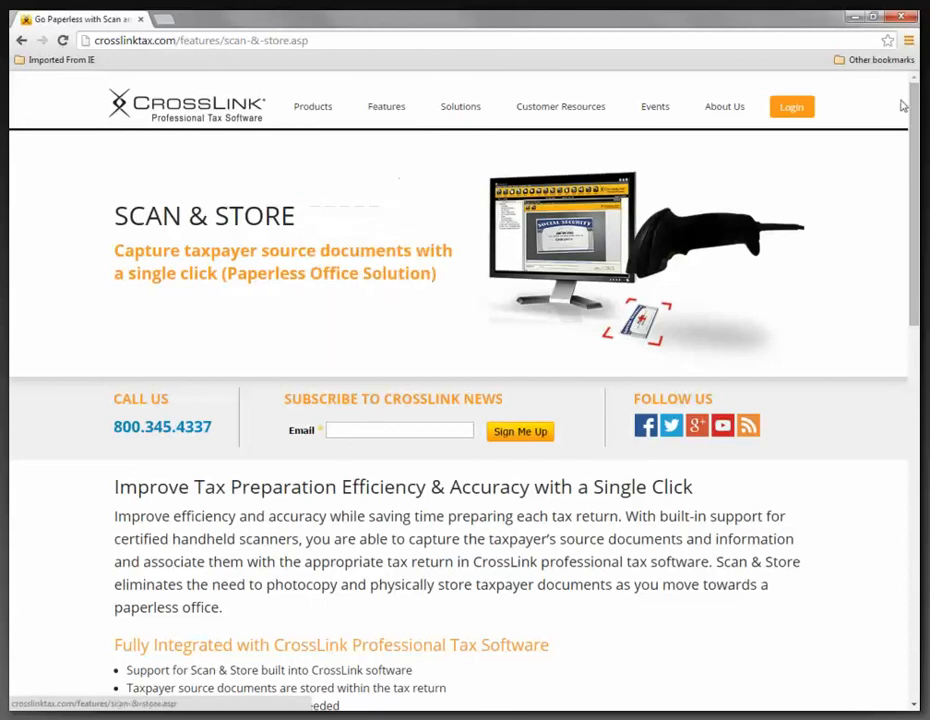
click(855, 18)
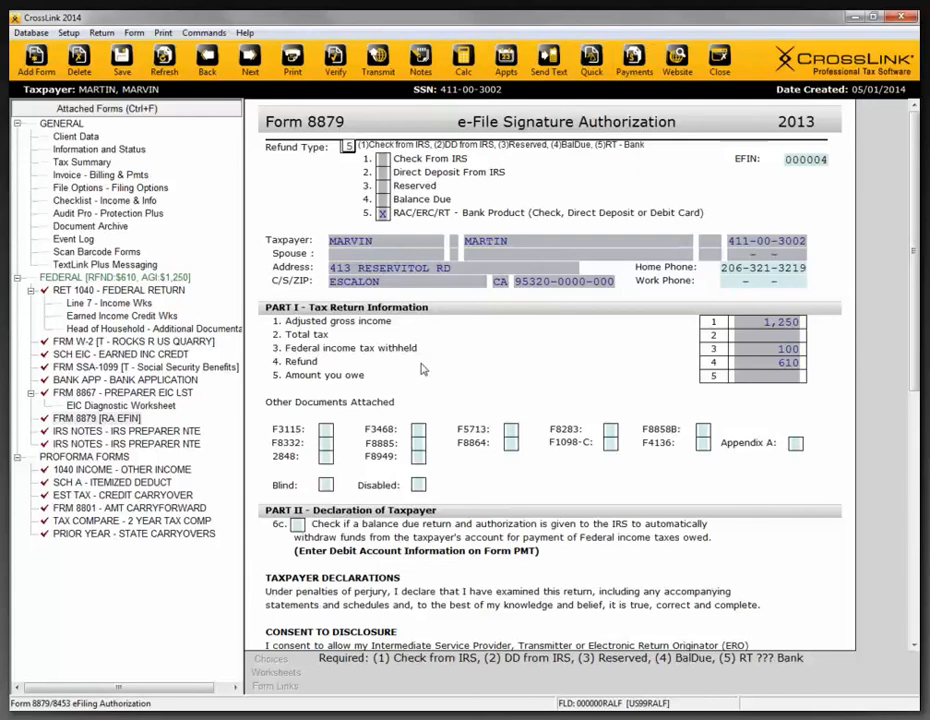
- Open the return's Client Data and examine the taxpayer's cell number, text message consent and cell phone carrier fields
click(75, 137)
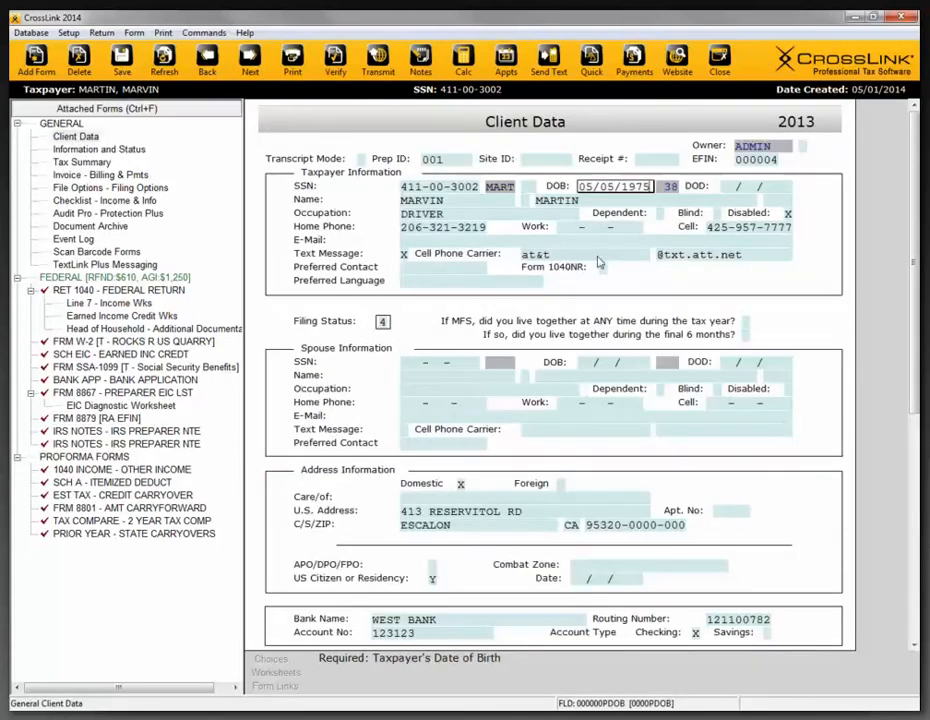
click(739, 227)
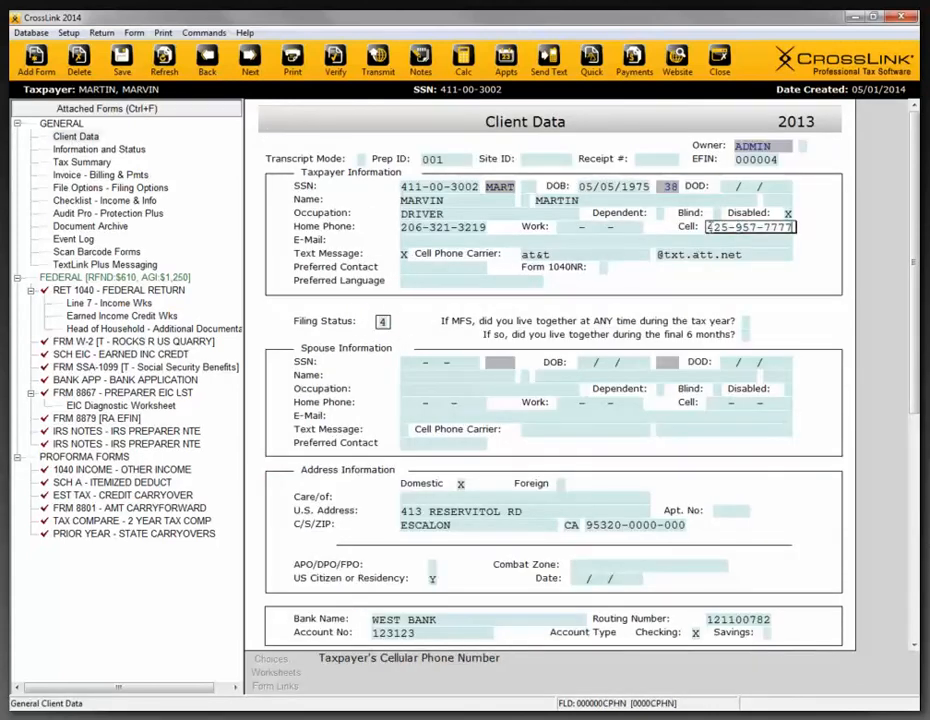
key(Tab)
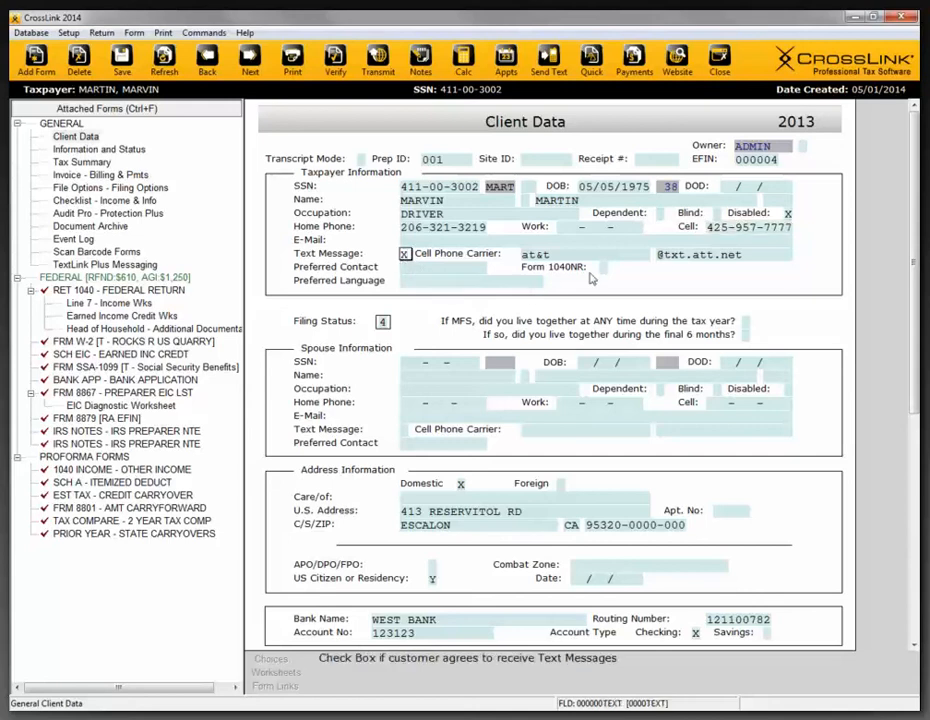
click(691, 254)
click(576, 257)
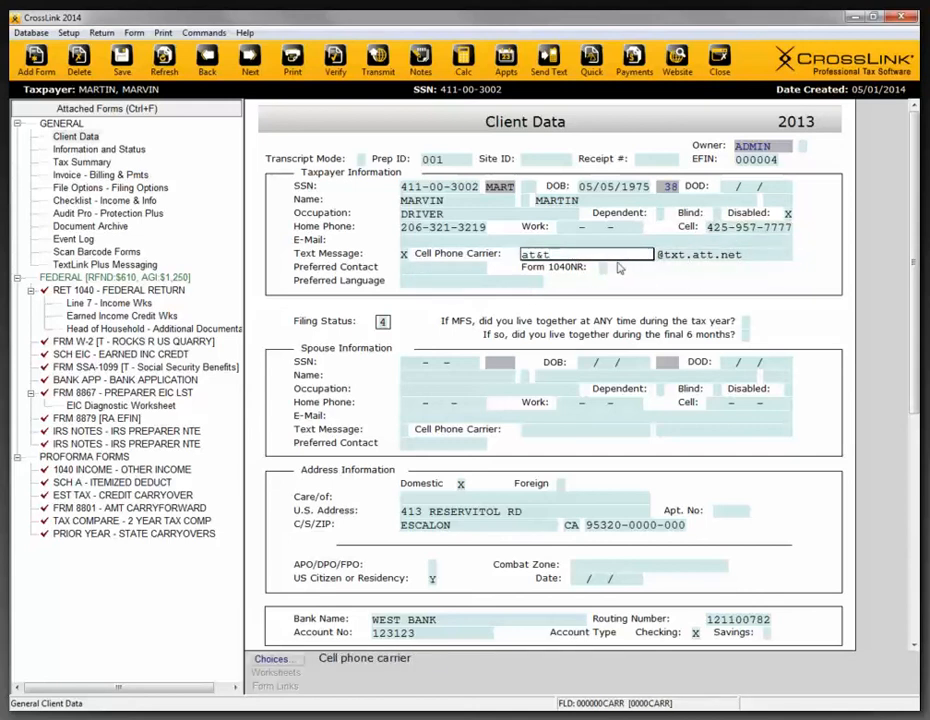
- Open and dismiss the text message entry for the taxpayer, and check the return's TextLink Plus message history
click(546, 62)
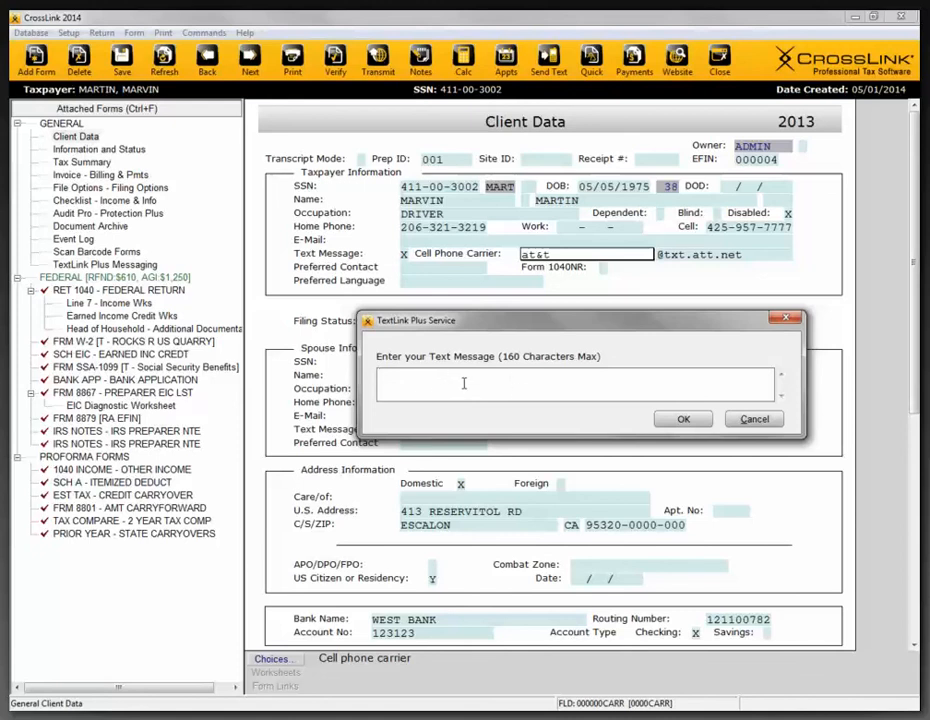
click(785, 320)
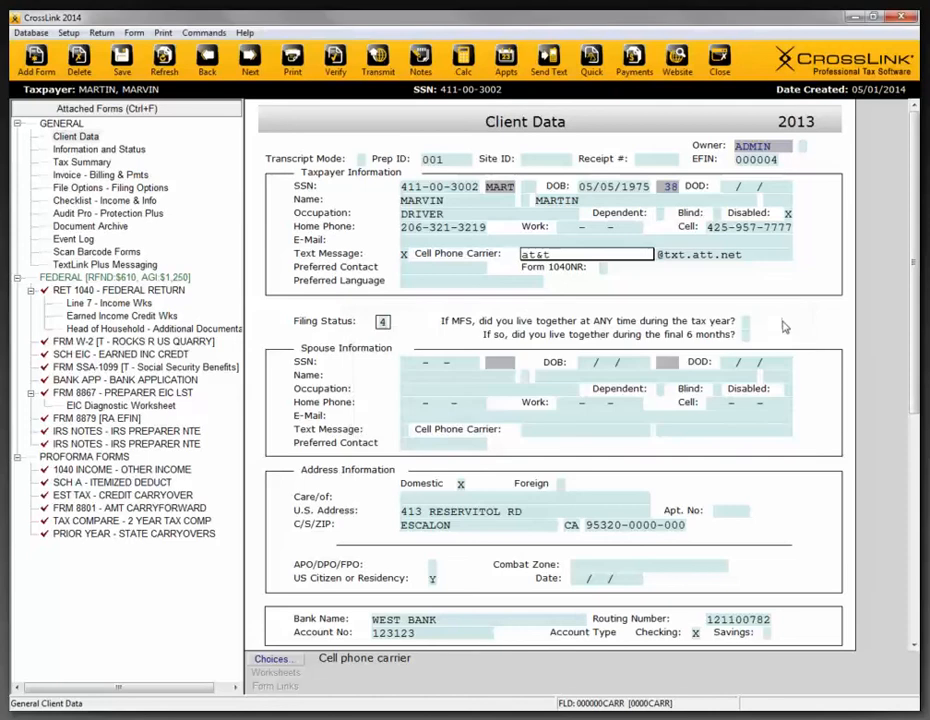
click(129, 266)
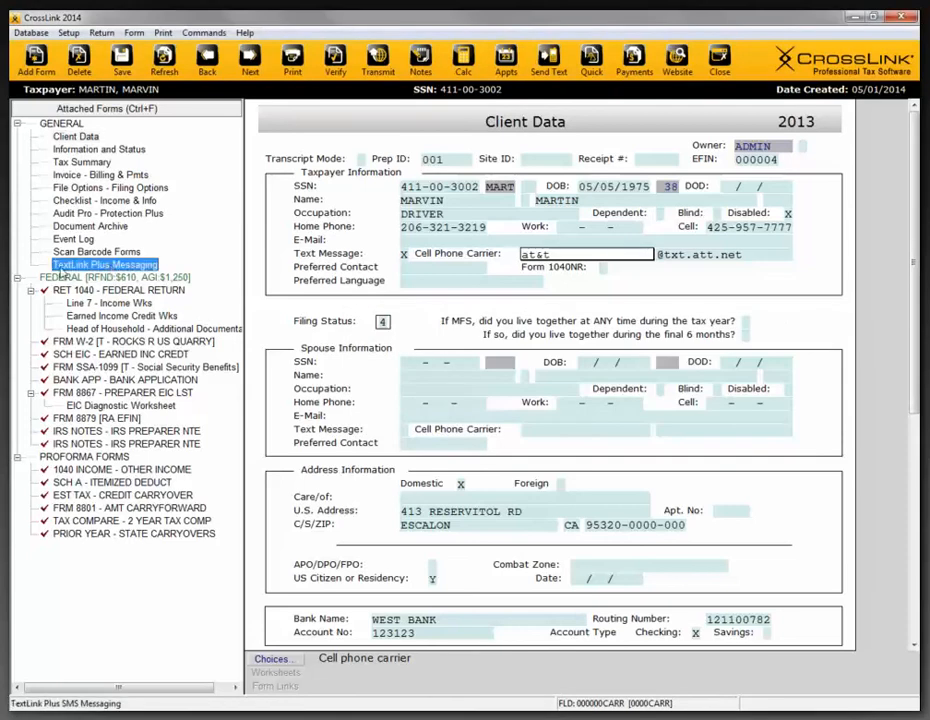
double_click(131, 267)
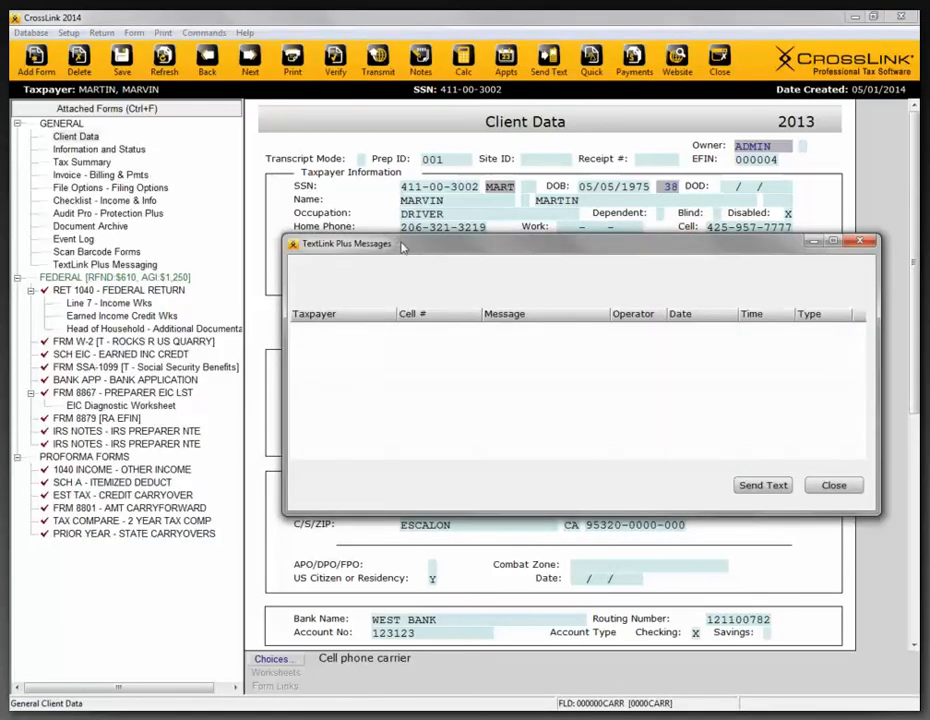
drag(402, 247, 382, 172)
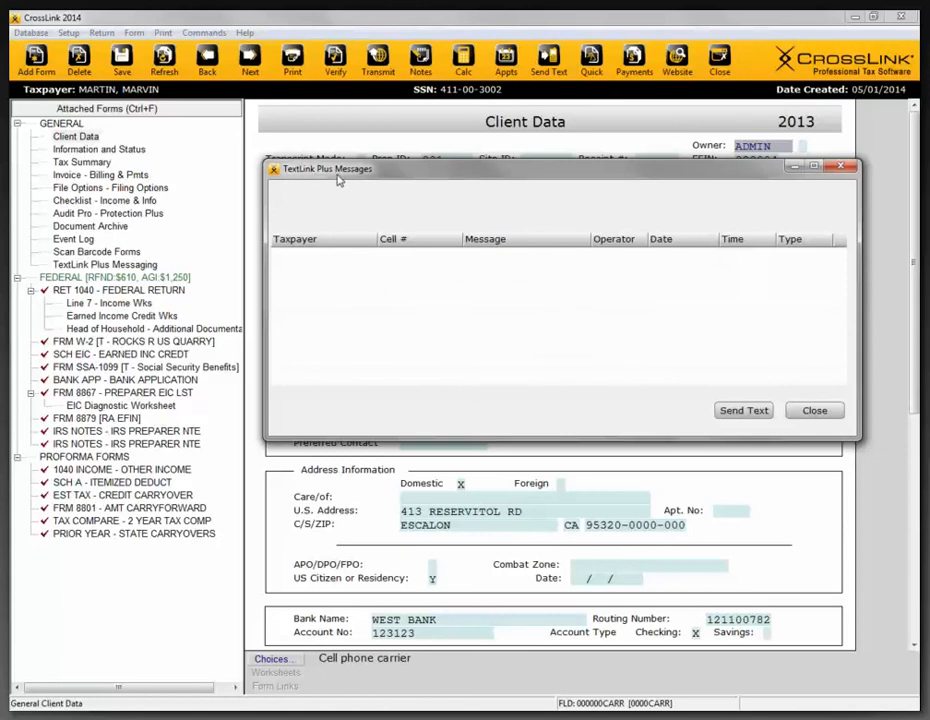
click(845, 168)
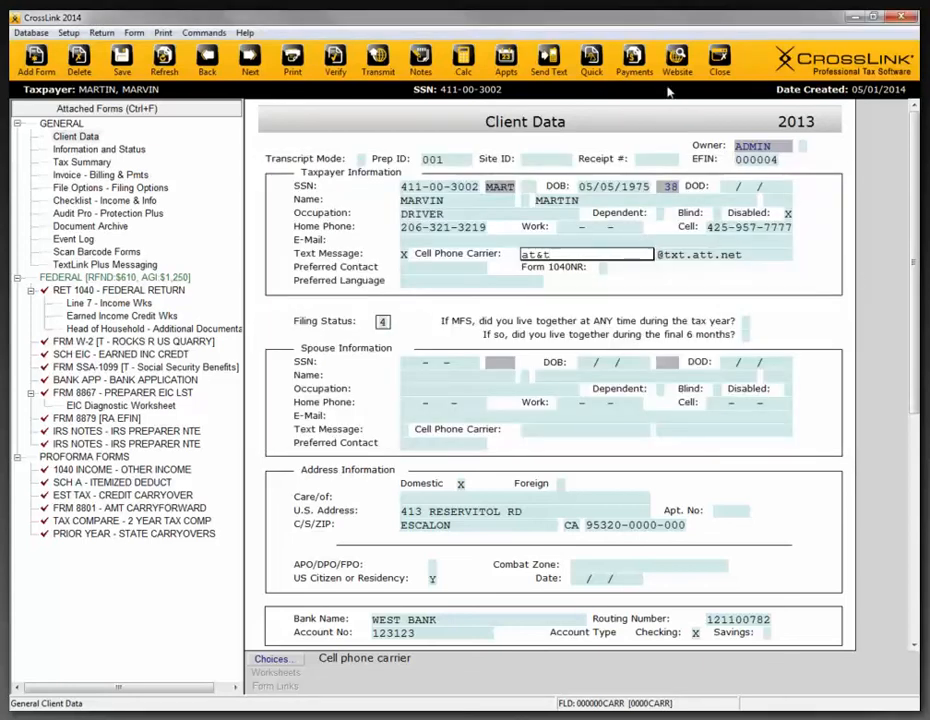
- Close the return and run the Checks Ready With Text Message quick report from the Work In Progress Summary
click(729, 70)
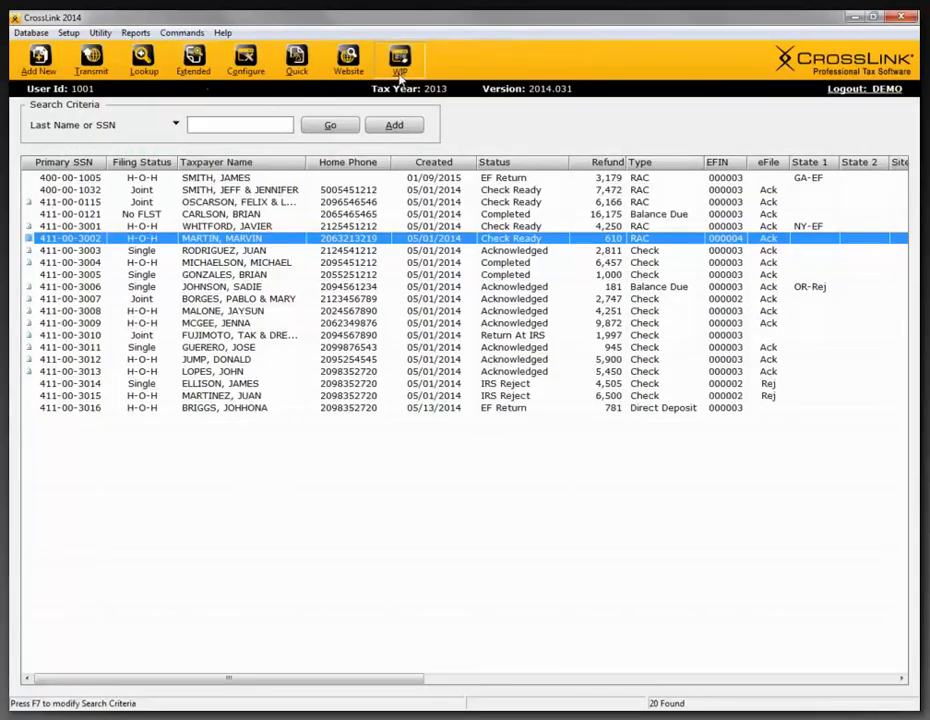
click(397, 76)
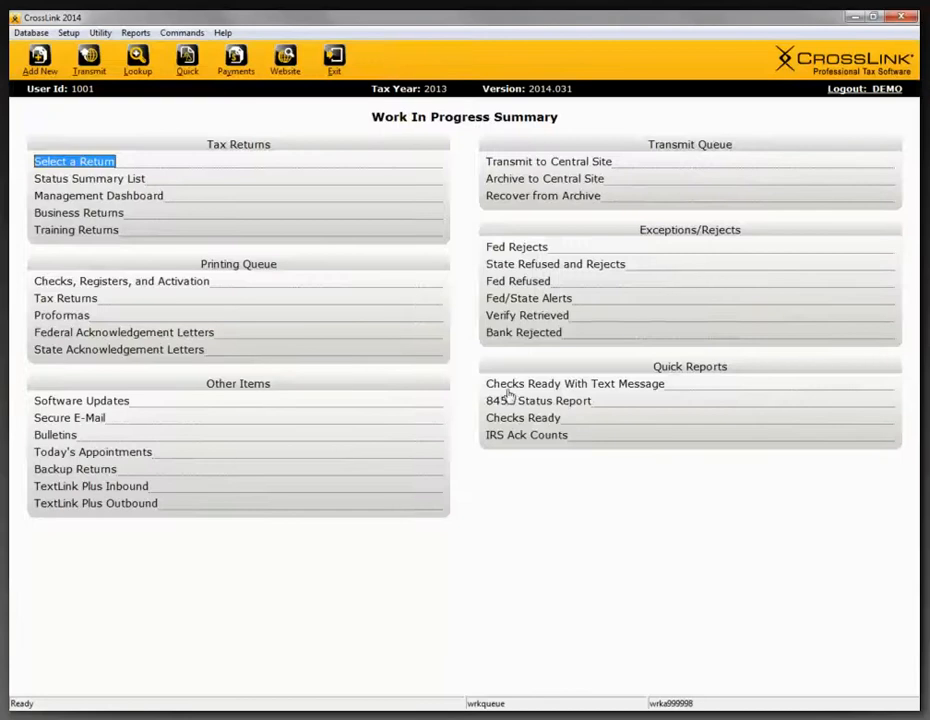
click(507, 388)
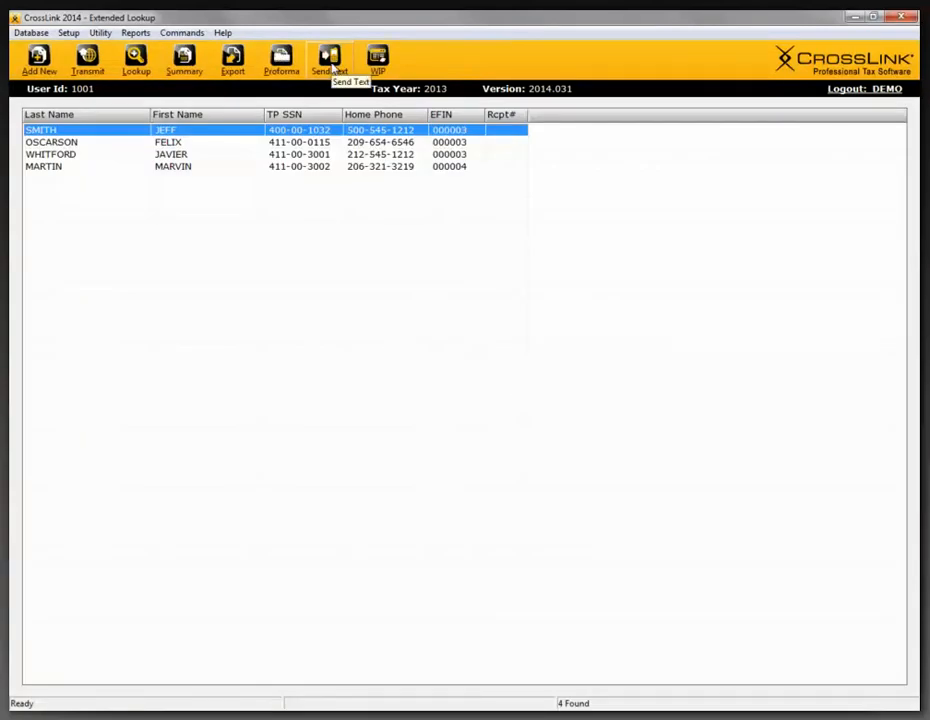
- Open the batch text message entry for the clients in the report and close it without sending
click(331, 58)
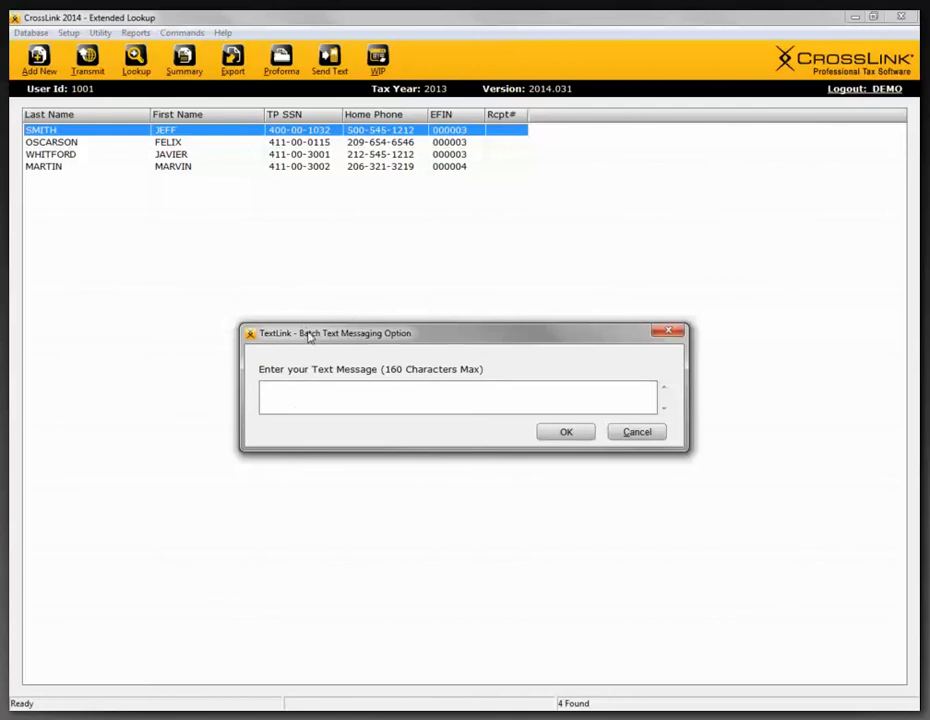
mouse_move(305, 334)
mouse_down()
mouse_move(323, 299)
mouse_move(318, 331)
mouse_up()
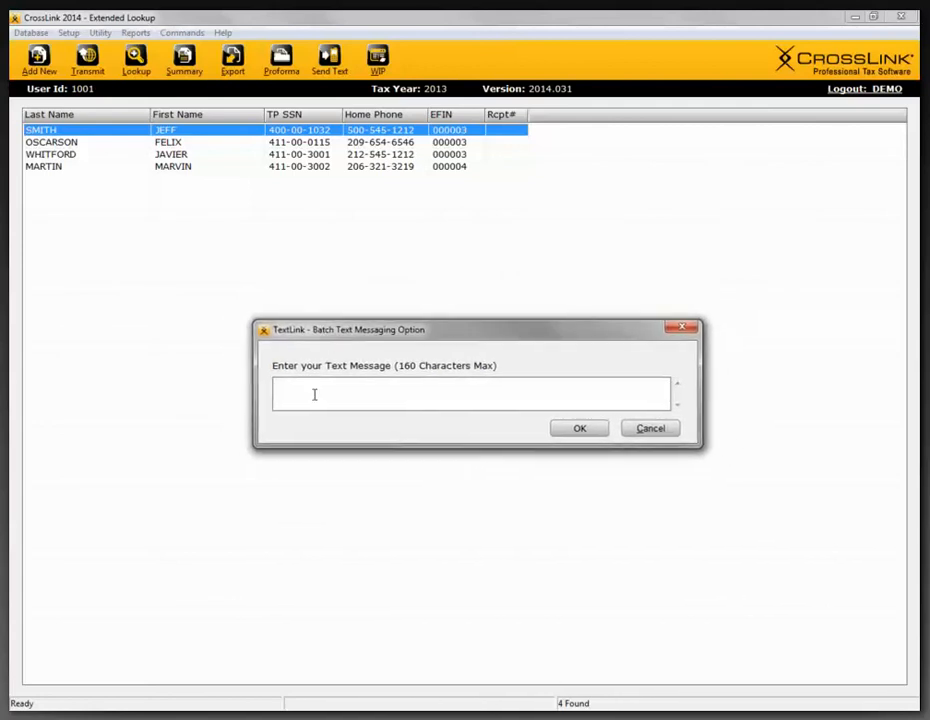
click(678, 330)
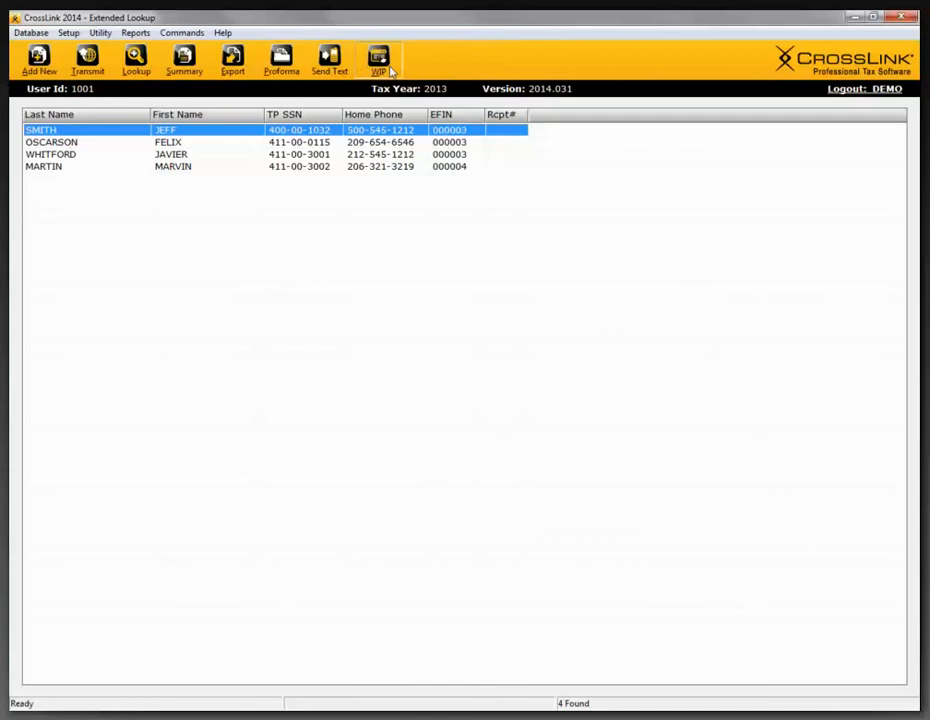
- Return to the Work In Progress Summary and list all the tax returns without a search filter
click(388, 70)
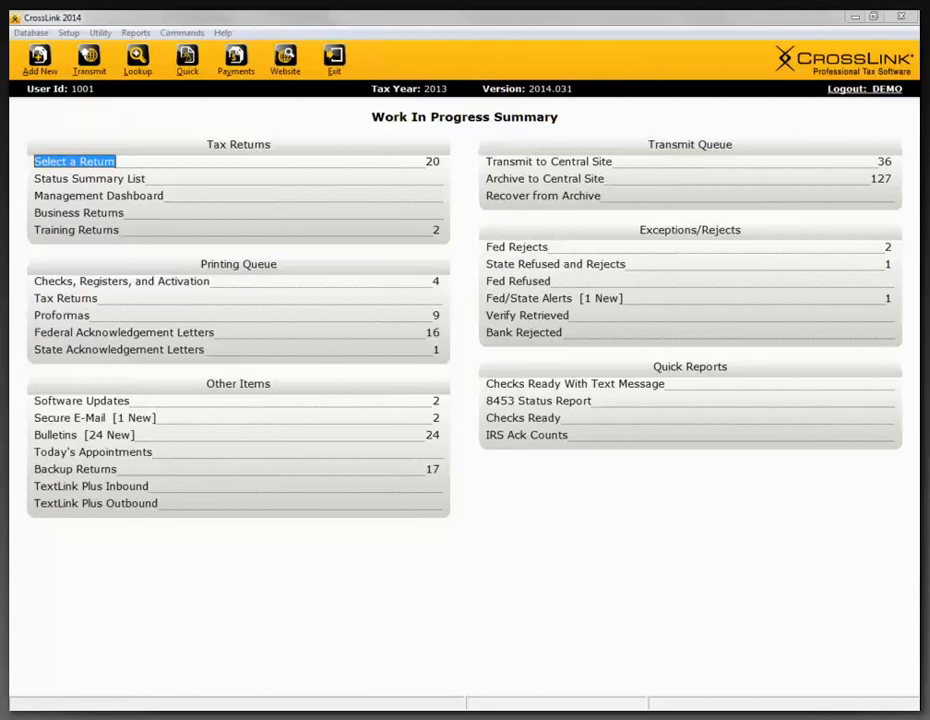
click(100, 164)
click(329, 125)
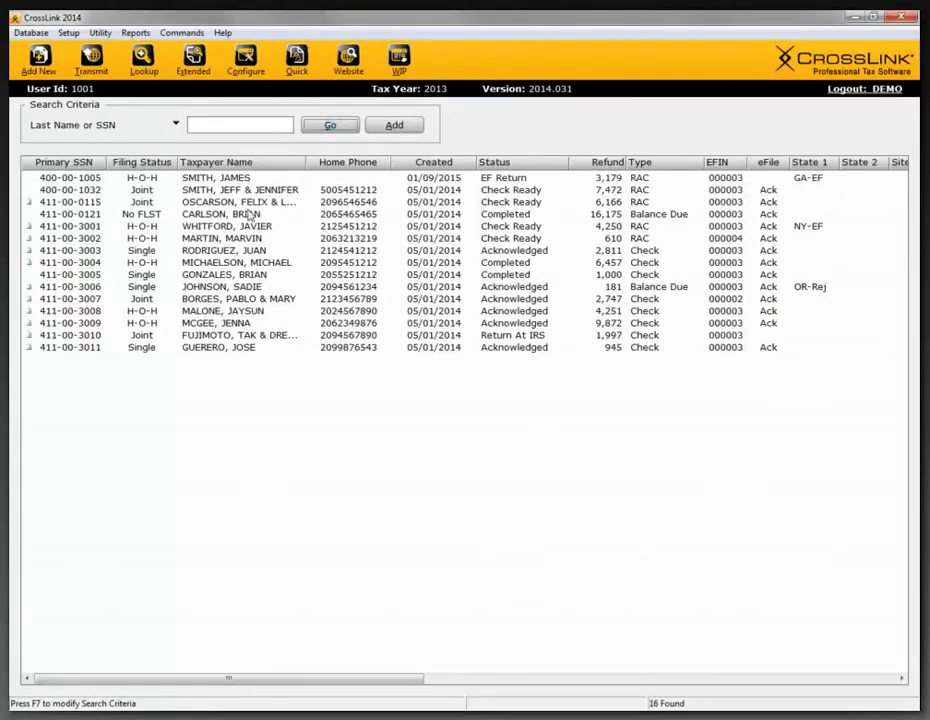